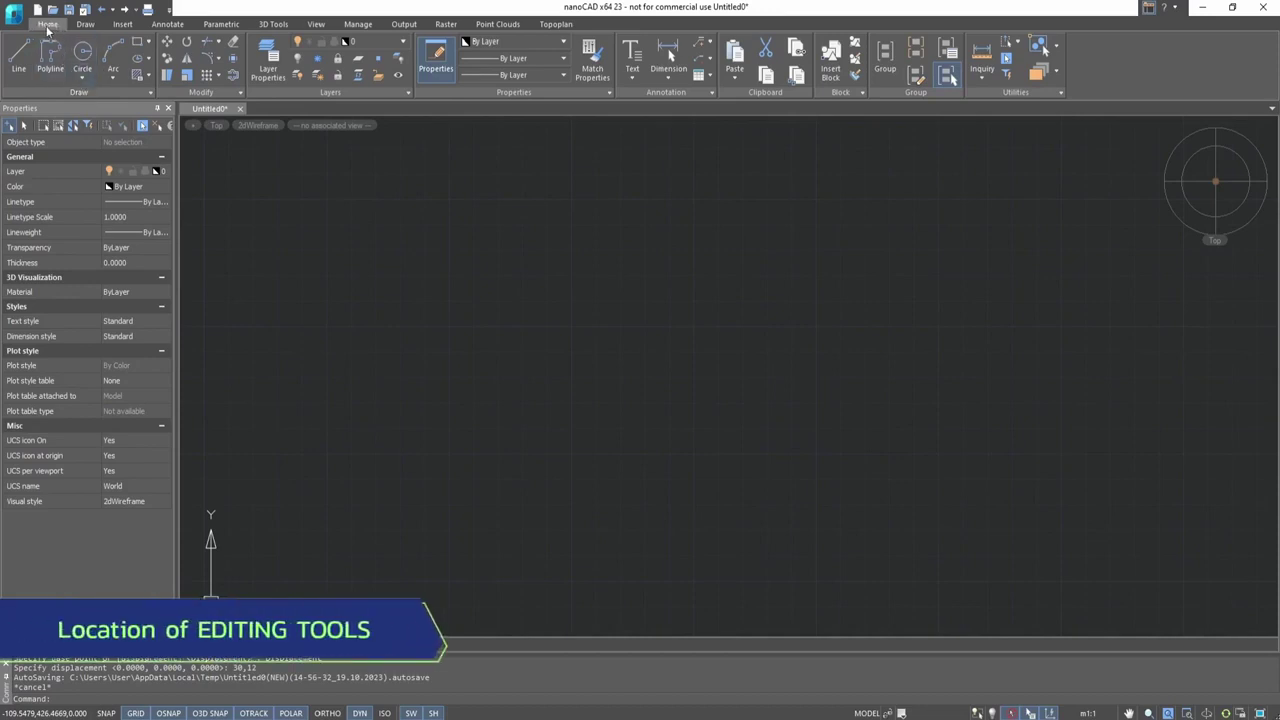
pyautogui.click(201, 92)
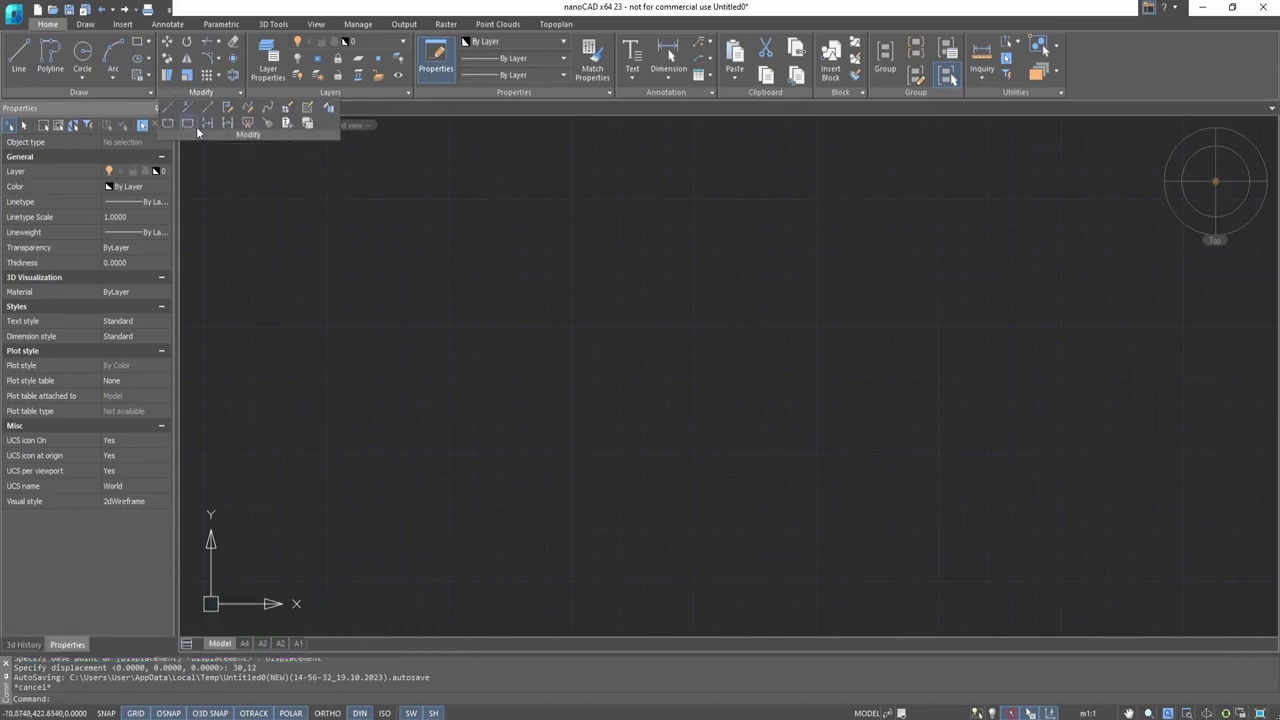
pyautogui.click(88, 23)
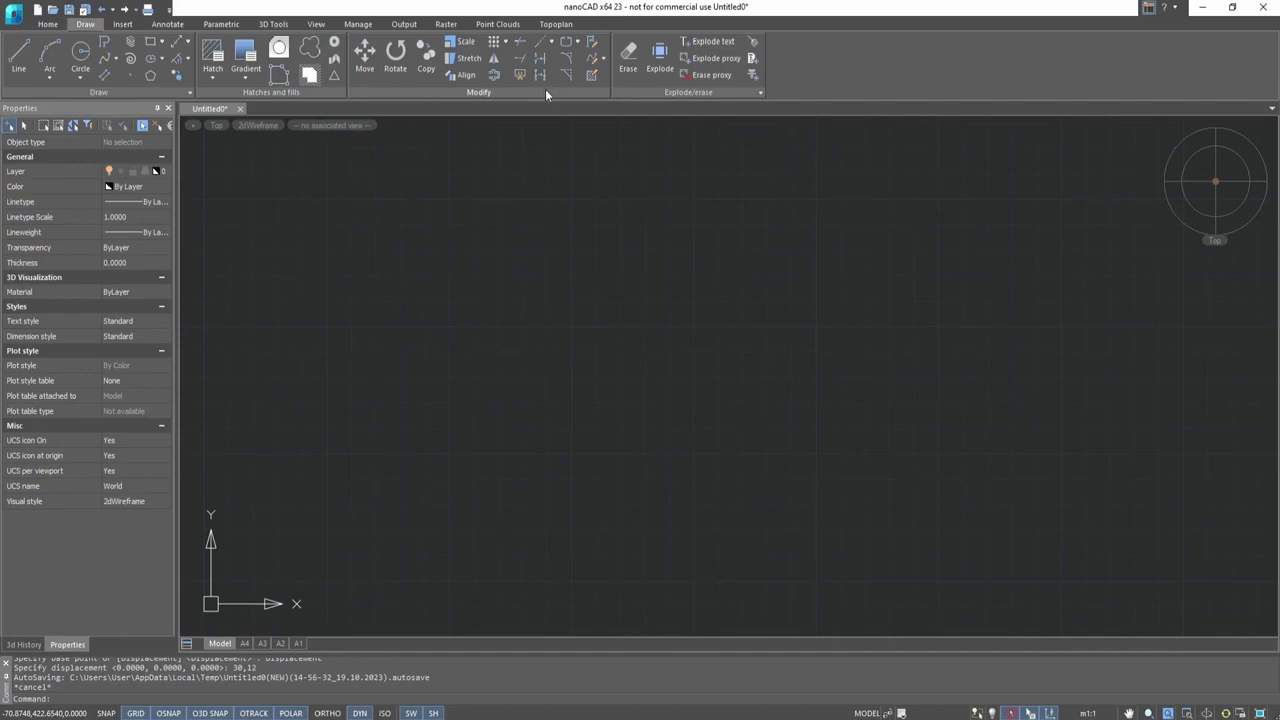
pyautogui.click(48, 24)
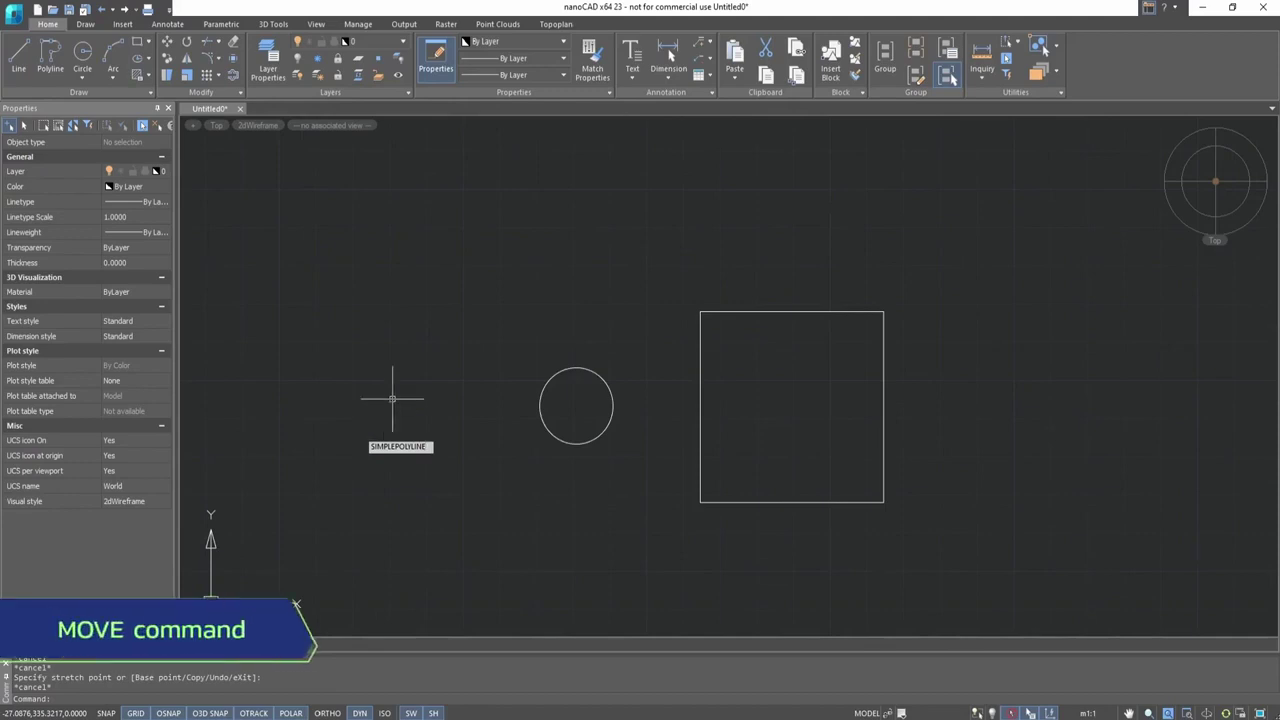
# - Move the circle from its center to the square's upper-right corner
pyautogui.click(169, 45)
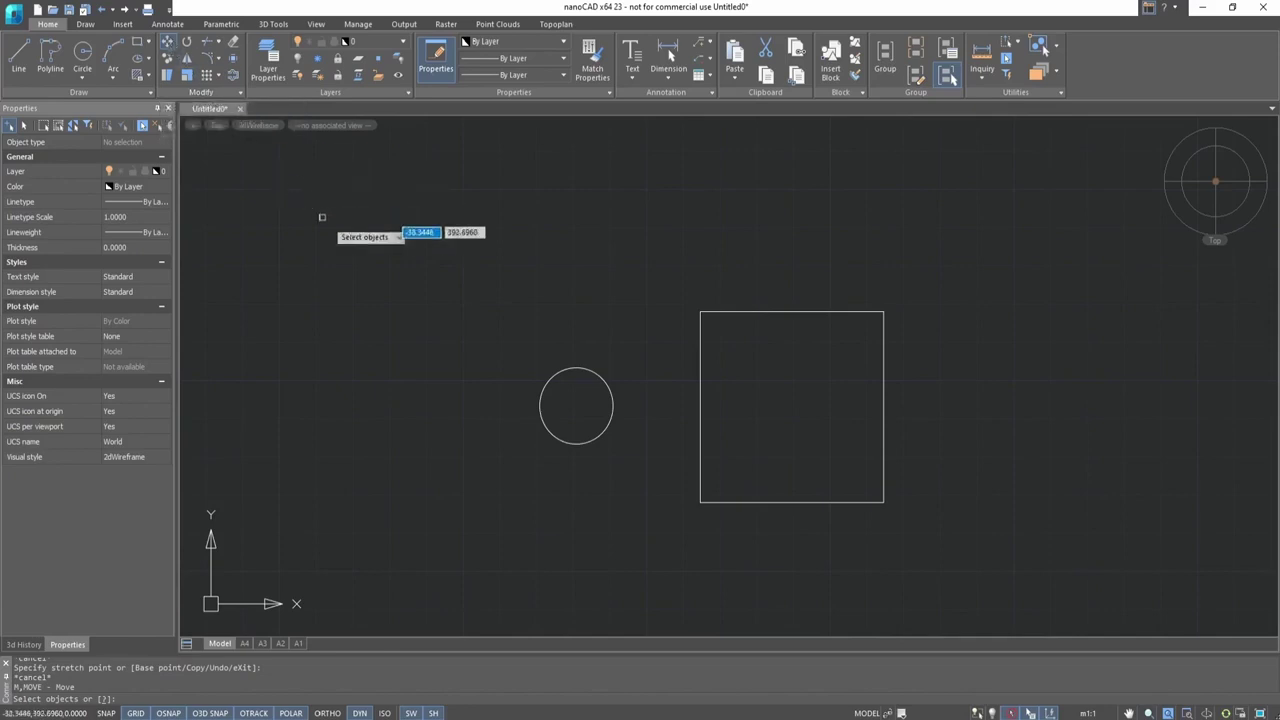
pyautogui.click(558, 374)
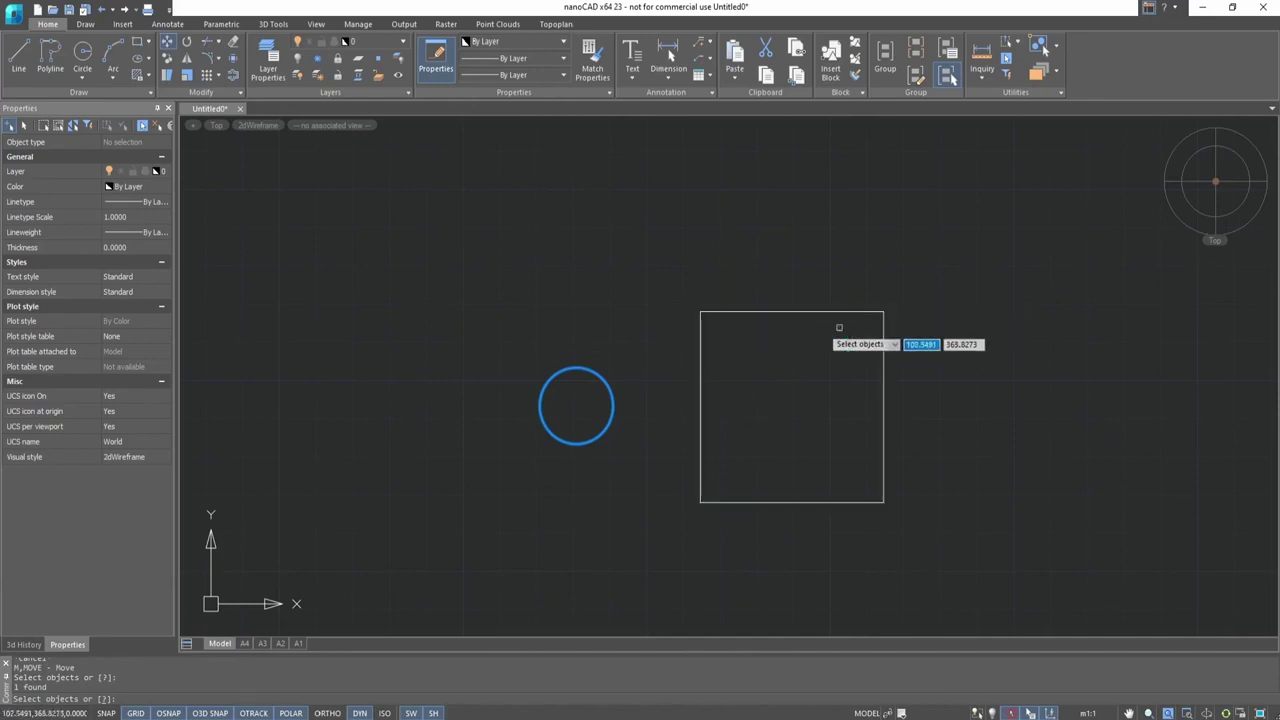
pyautogui.press('Return')
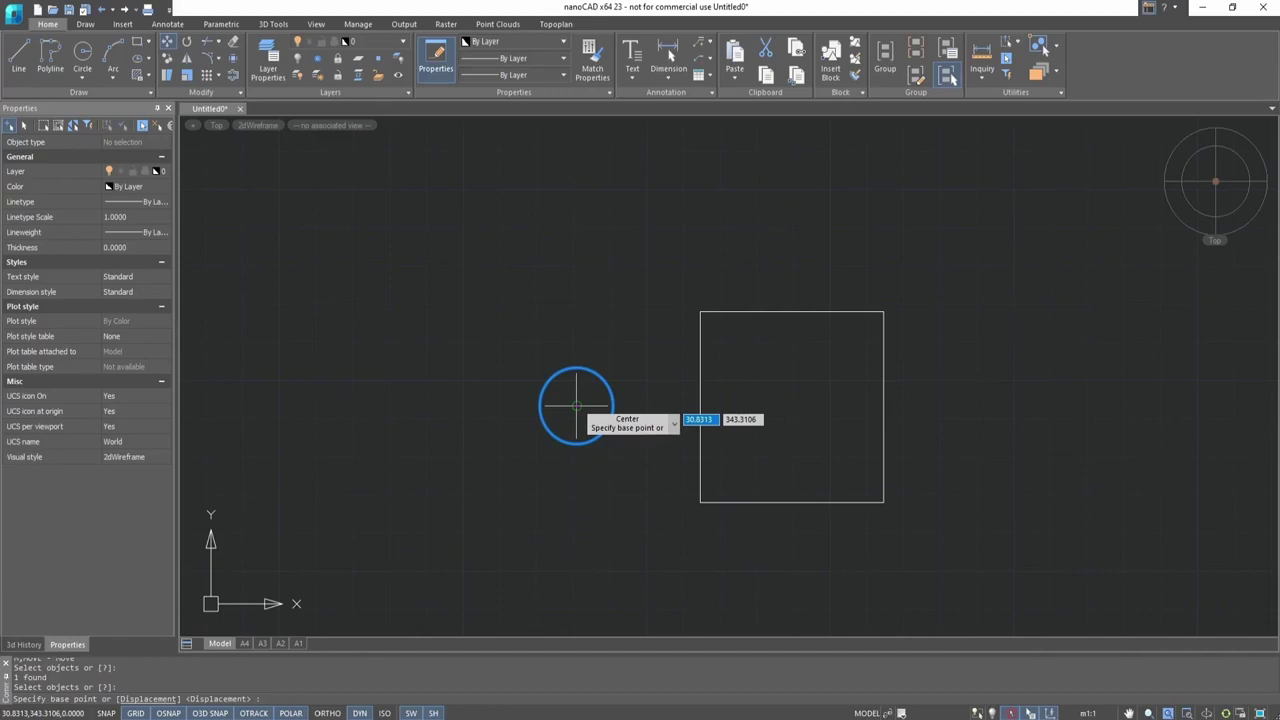
pyautogui.click(576, 406)
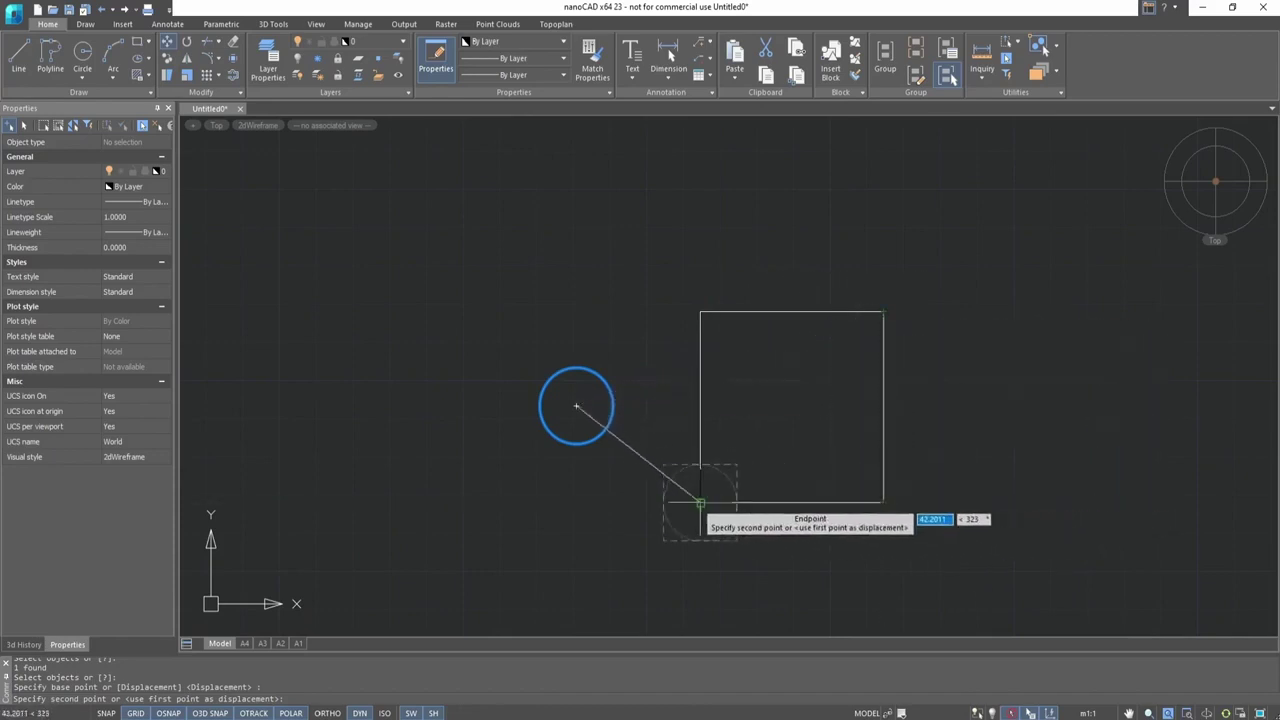
pyautogui.click(884, 314)
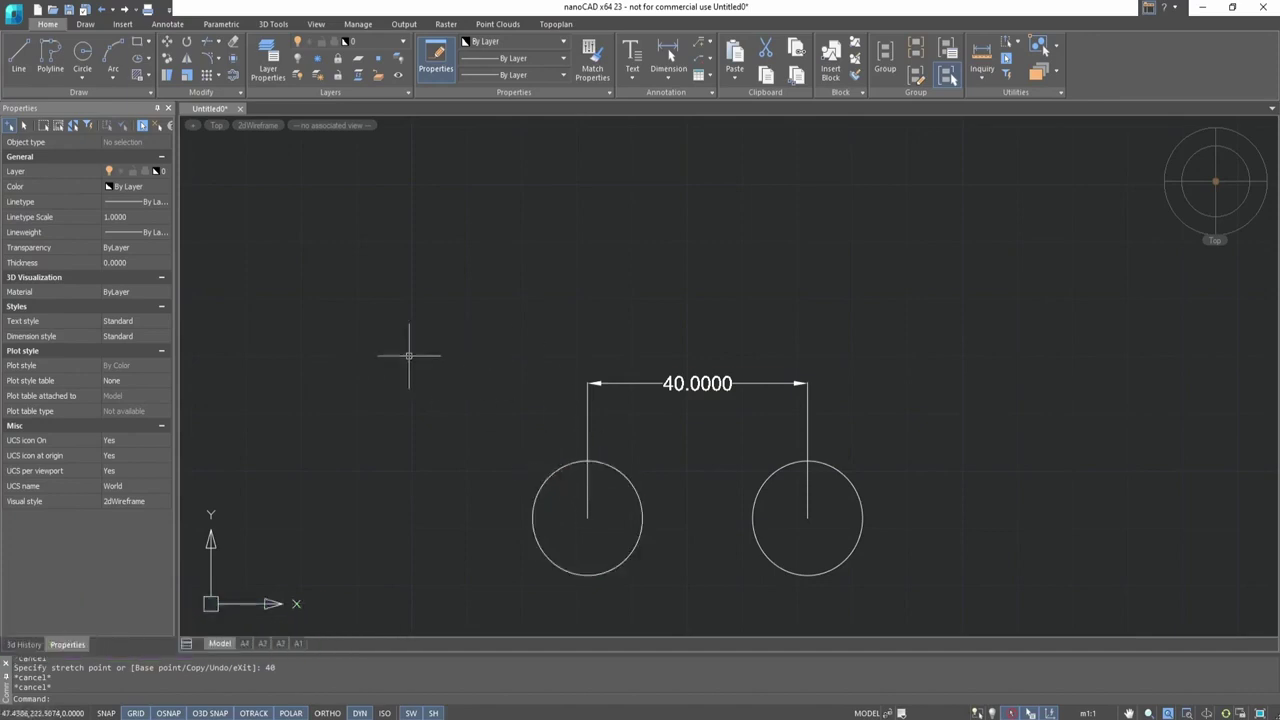
# - Move the left circle 40 units horizontally to the right, using its center as the base point
pyautogui.click(168, 44)
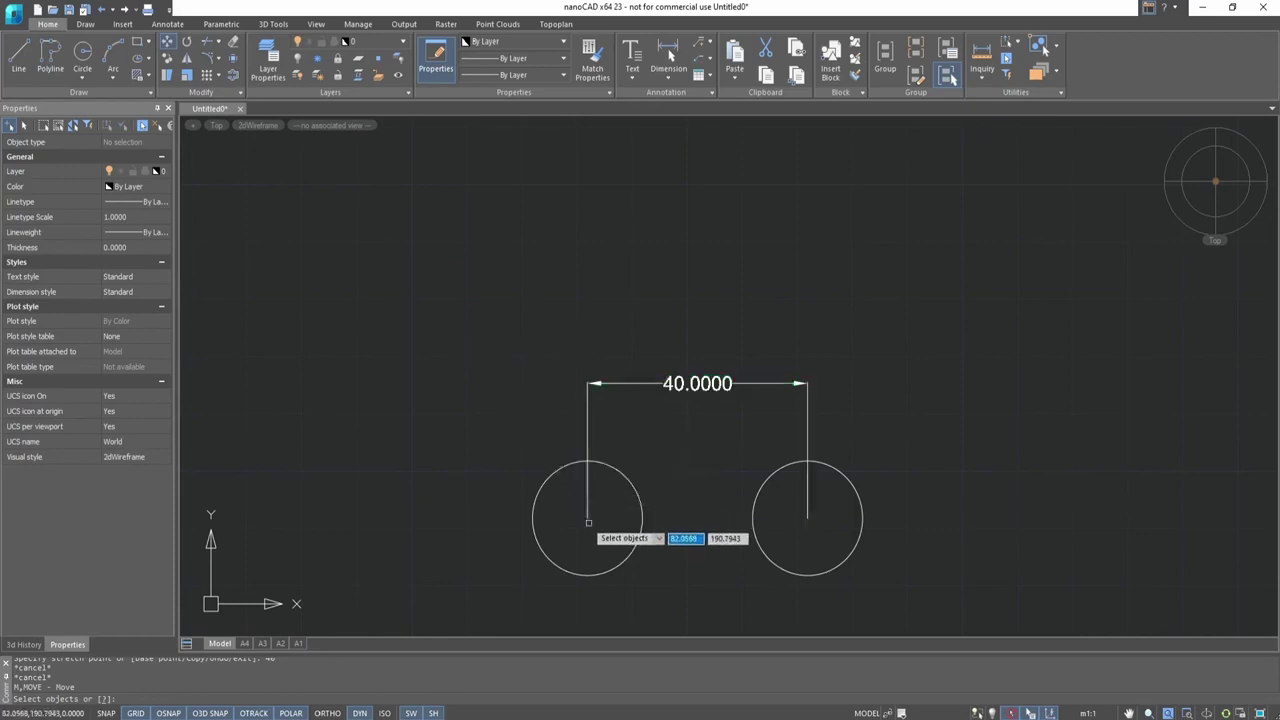
pyautogui.click(621, 477)
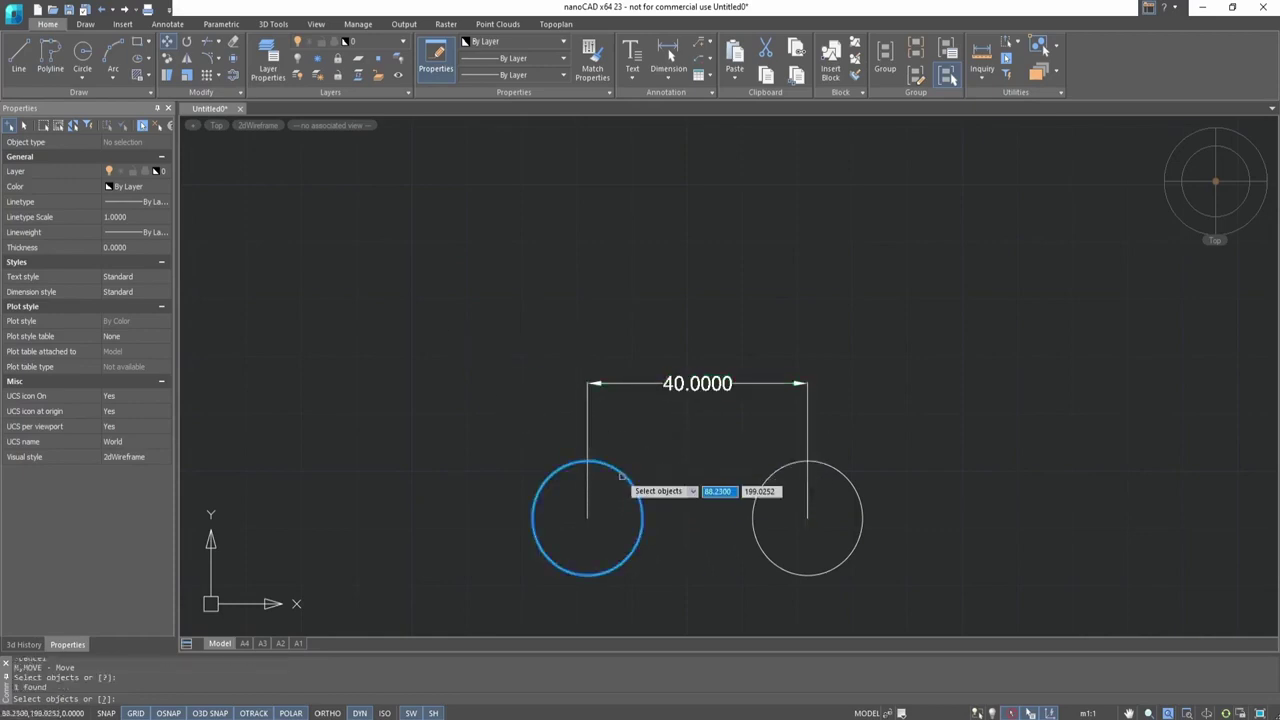
pyautogui.press('Return')
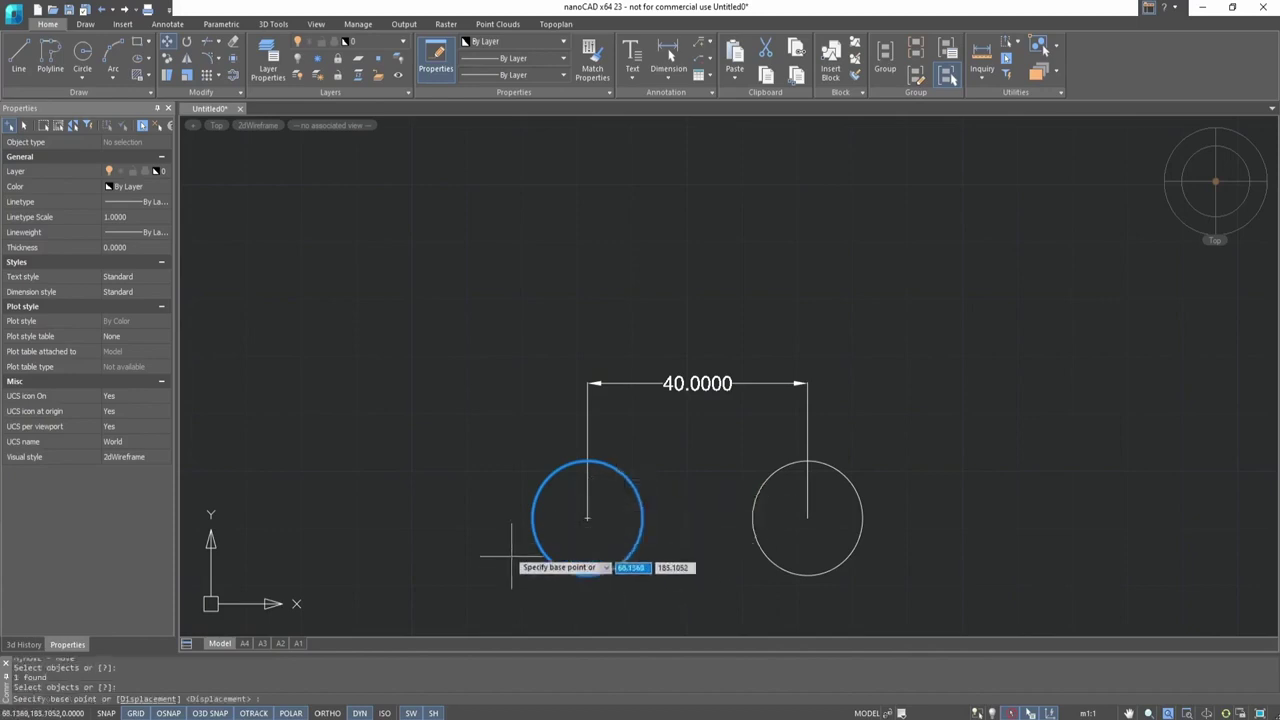
pyautogui.click(587, 517)
pyautogui.write('40')
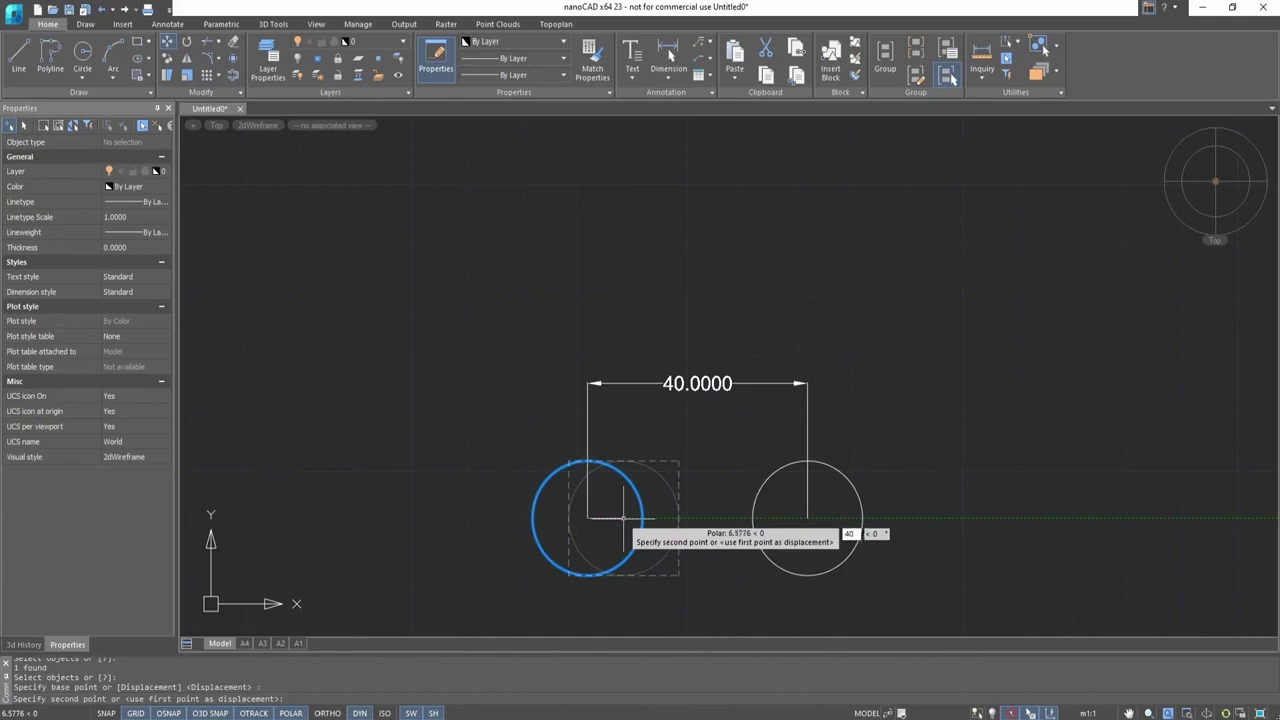
pyautogui.press('Return')
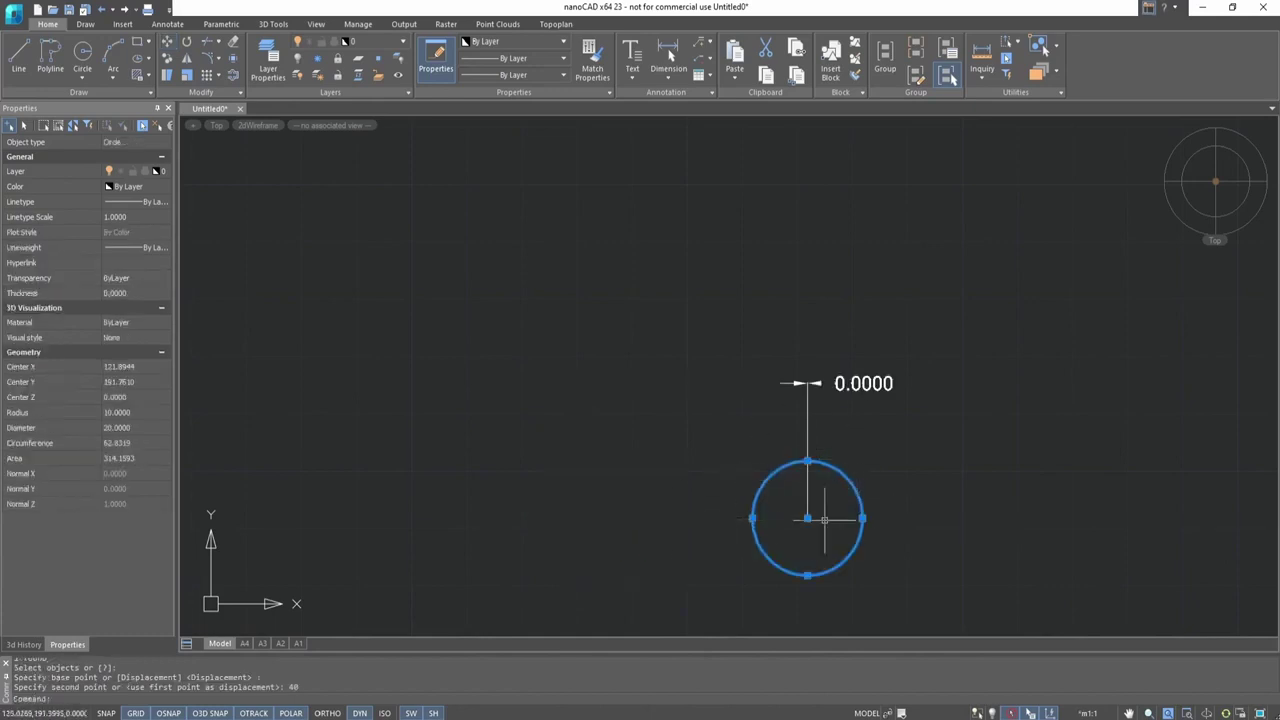
pyautogui.press('Escape')
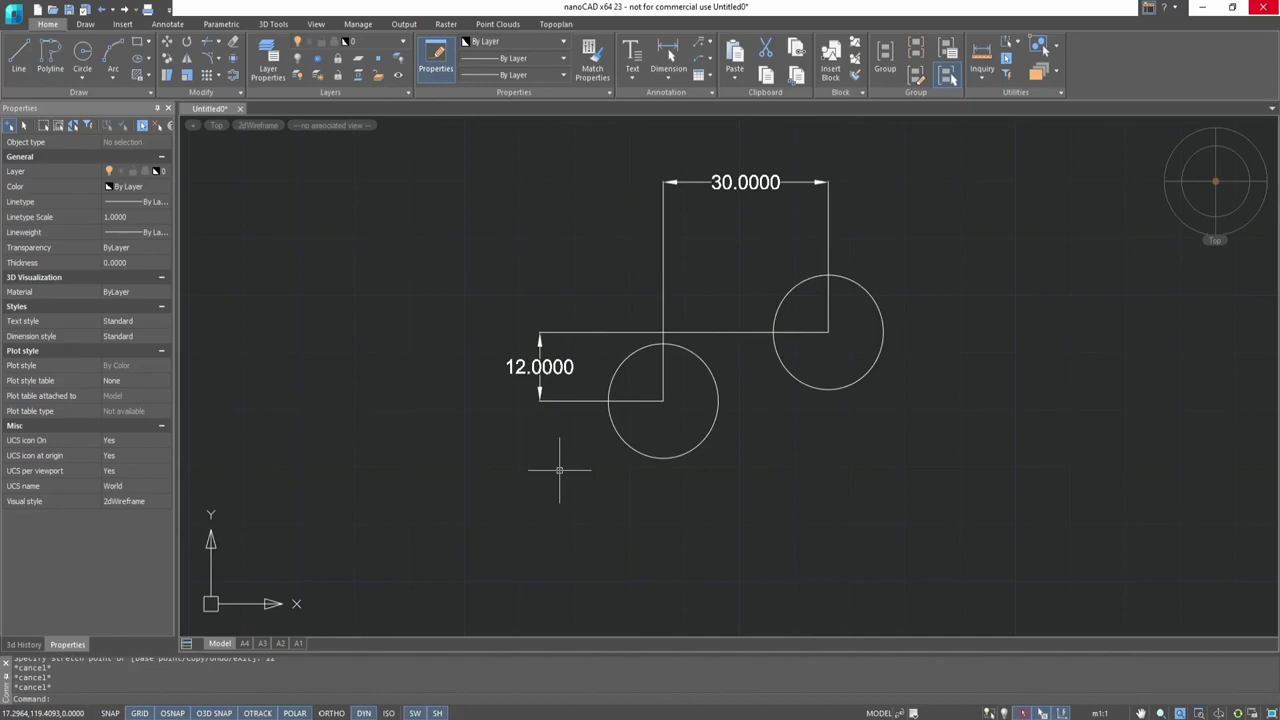
# - Move the lower-left circle using the Displacement option with a displacement of 30,12
pyautogui.click(168, 43)
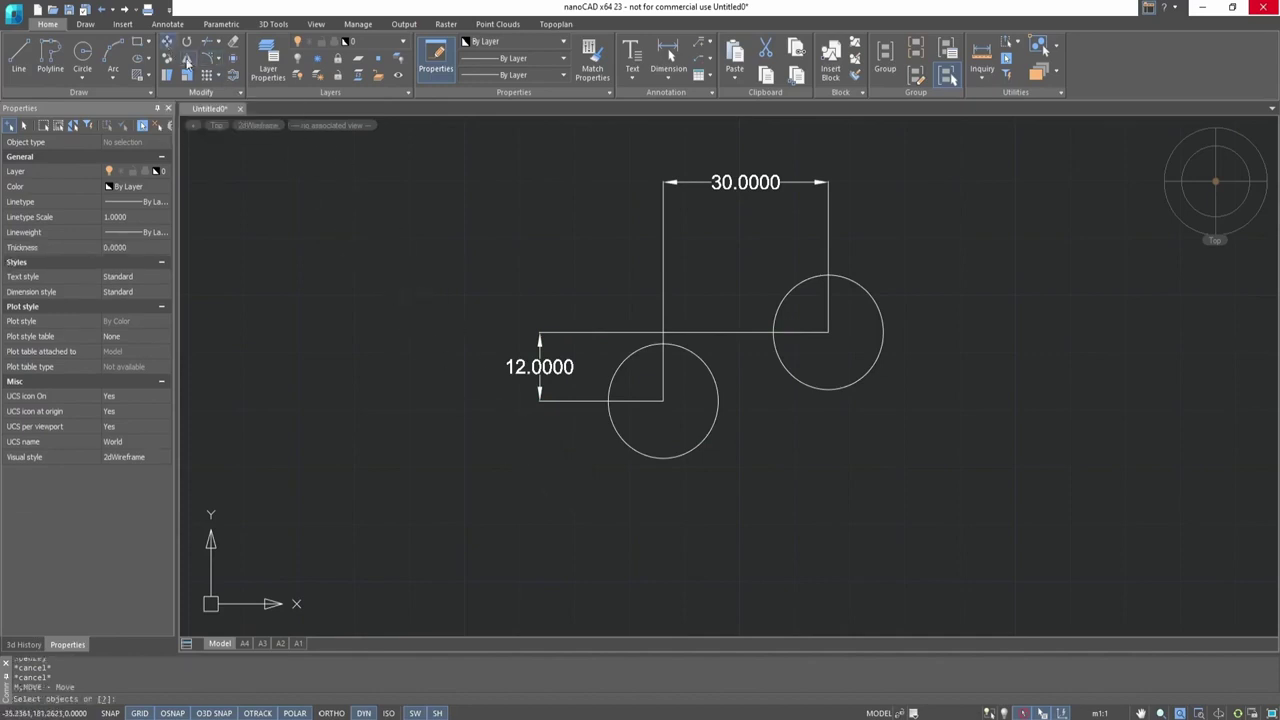
pyautogui.click(668, 346)
pyautogui.press('Return')
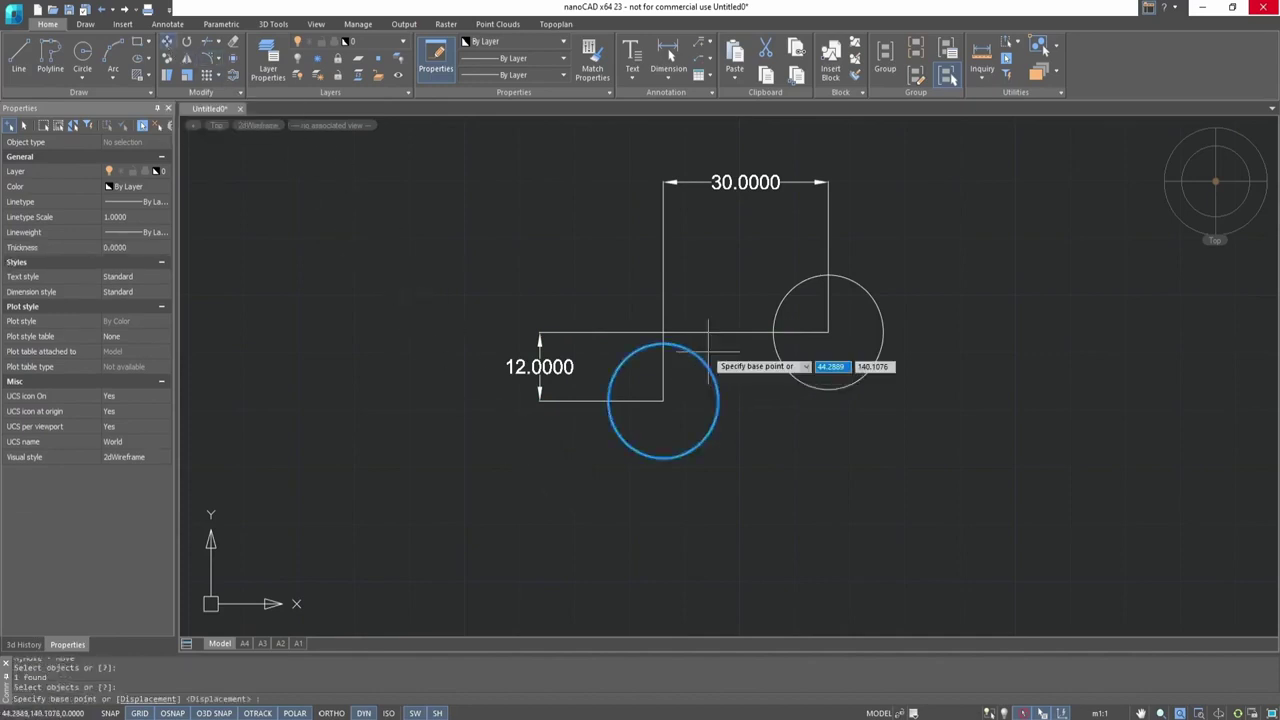
pyautogui.click(147, 699)
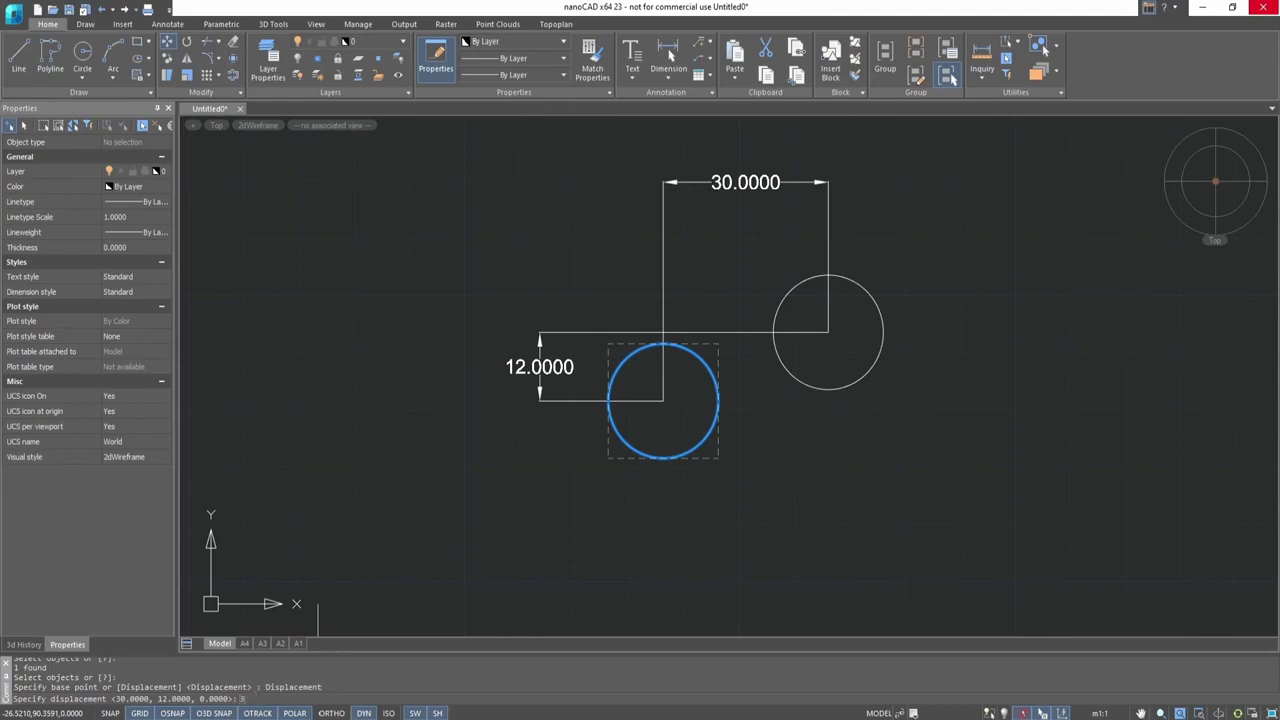
pyautogui.write(',12')
pyautogui.press('Return')
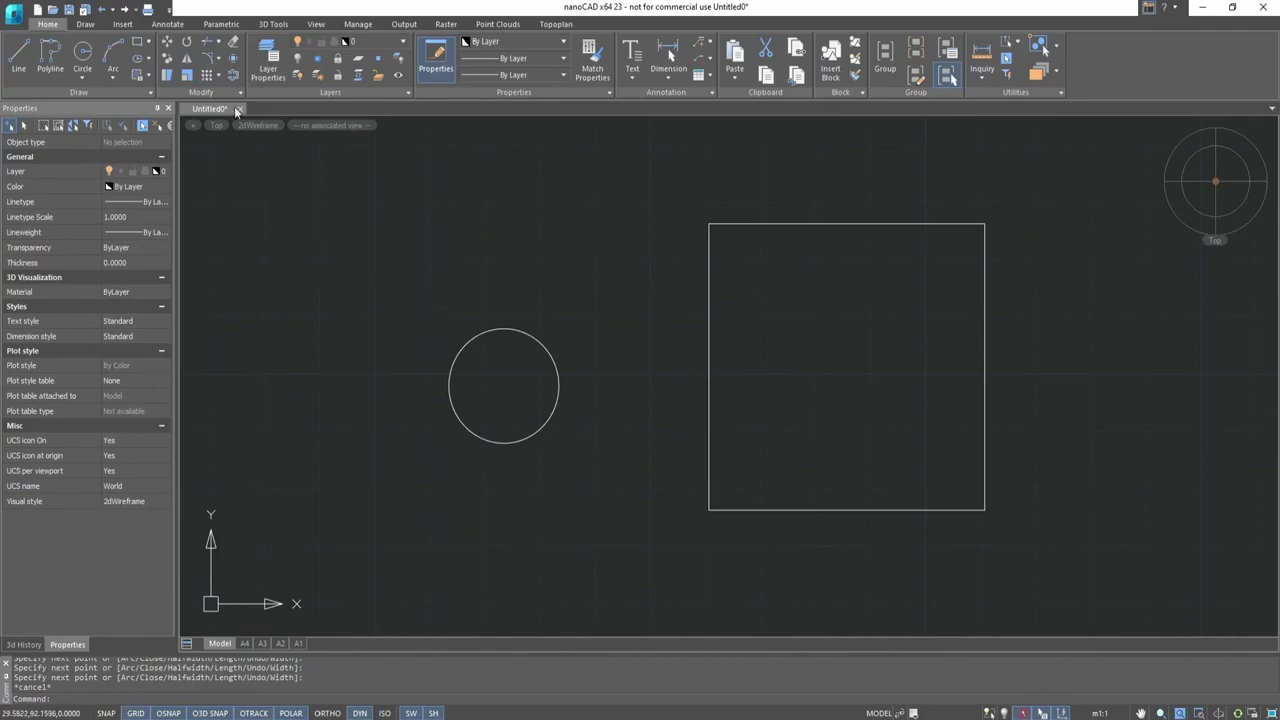
# - Move the circle by the square's width, with the square's lower-left corner as base point and its lower-right corner as second point
pyautogui.click(167, 43)
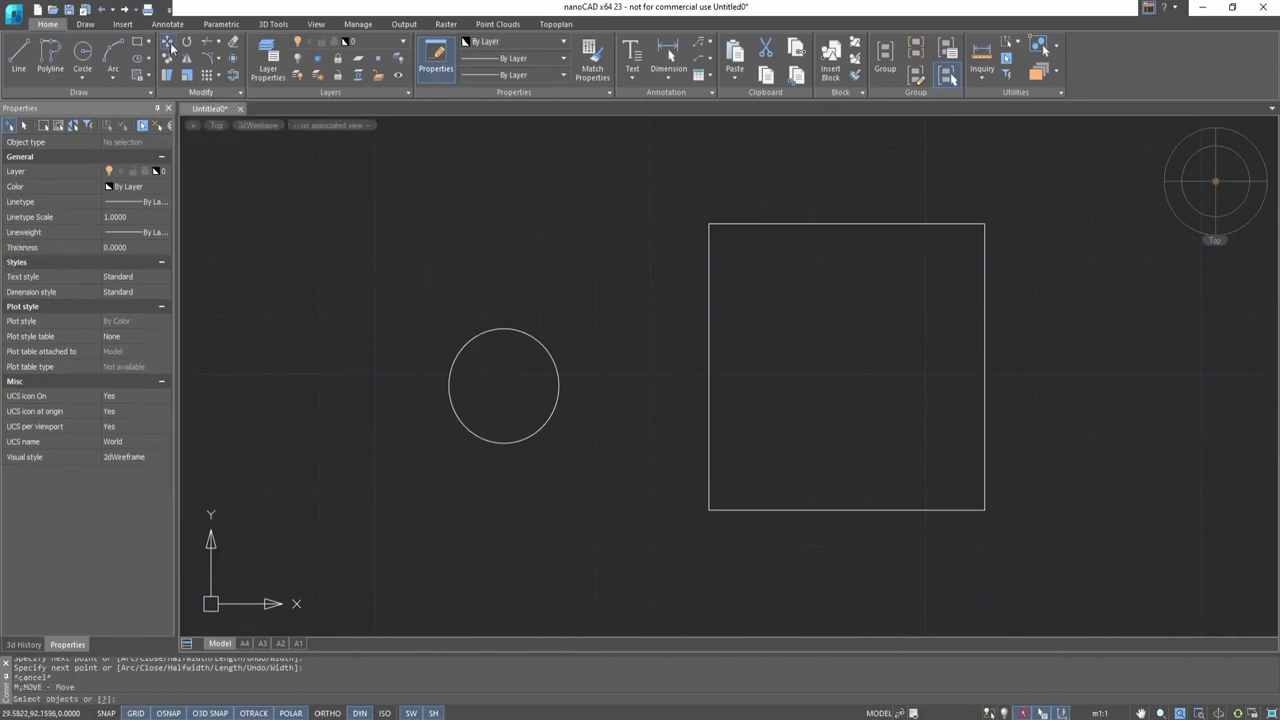
pyautogui.click(495, 329)
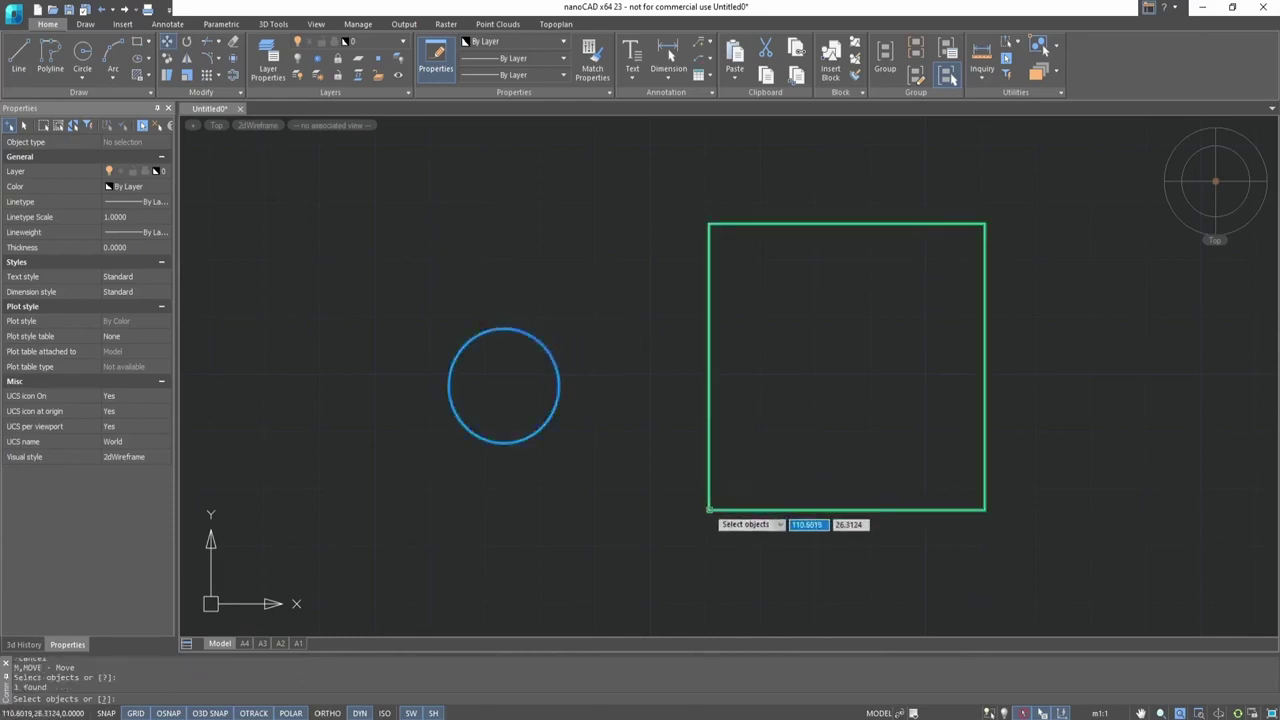
pyautogui.press('Return')
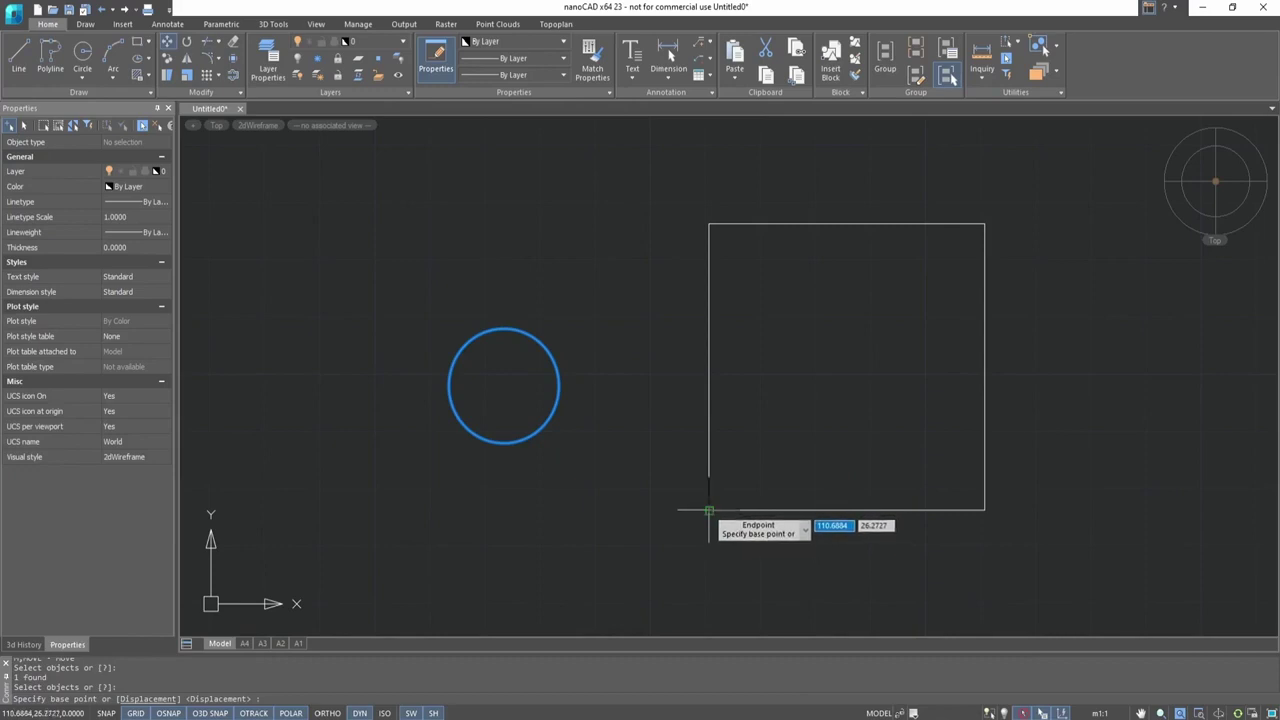
pyautogui.click(708, 509)
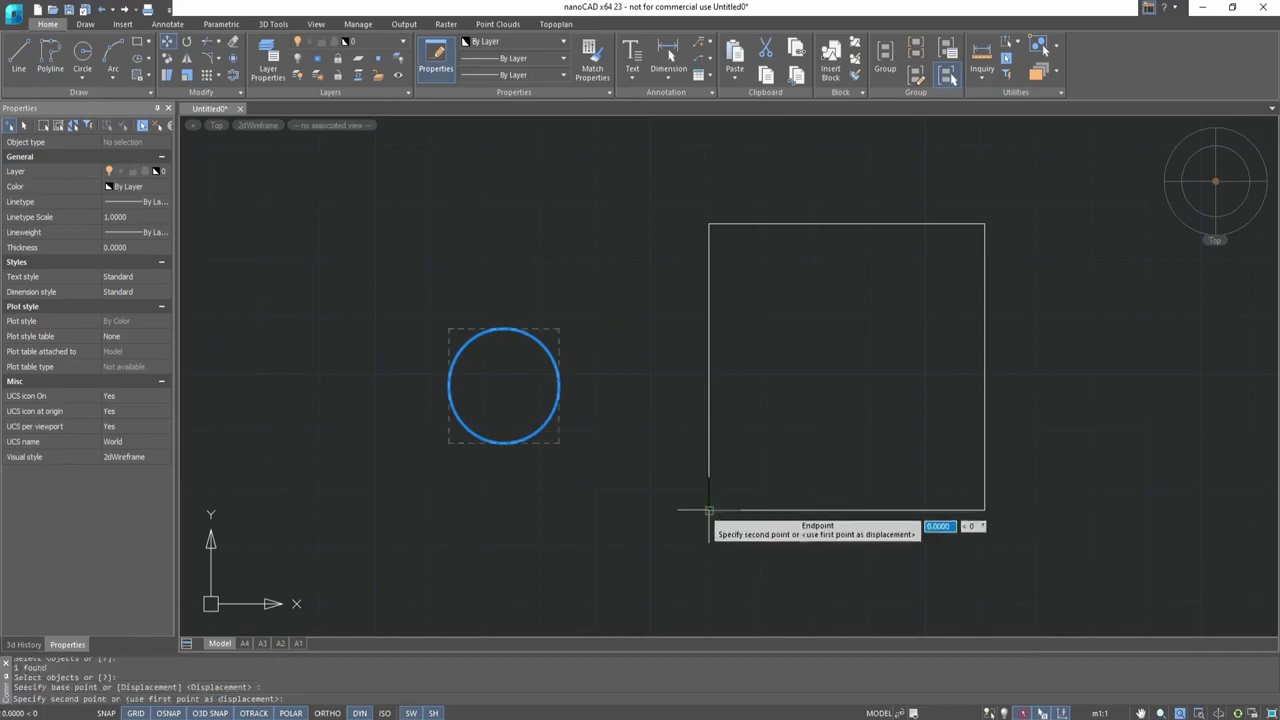
pyautogui.click(985, 511)
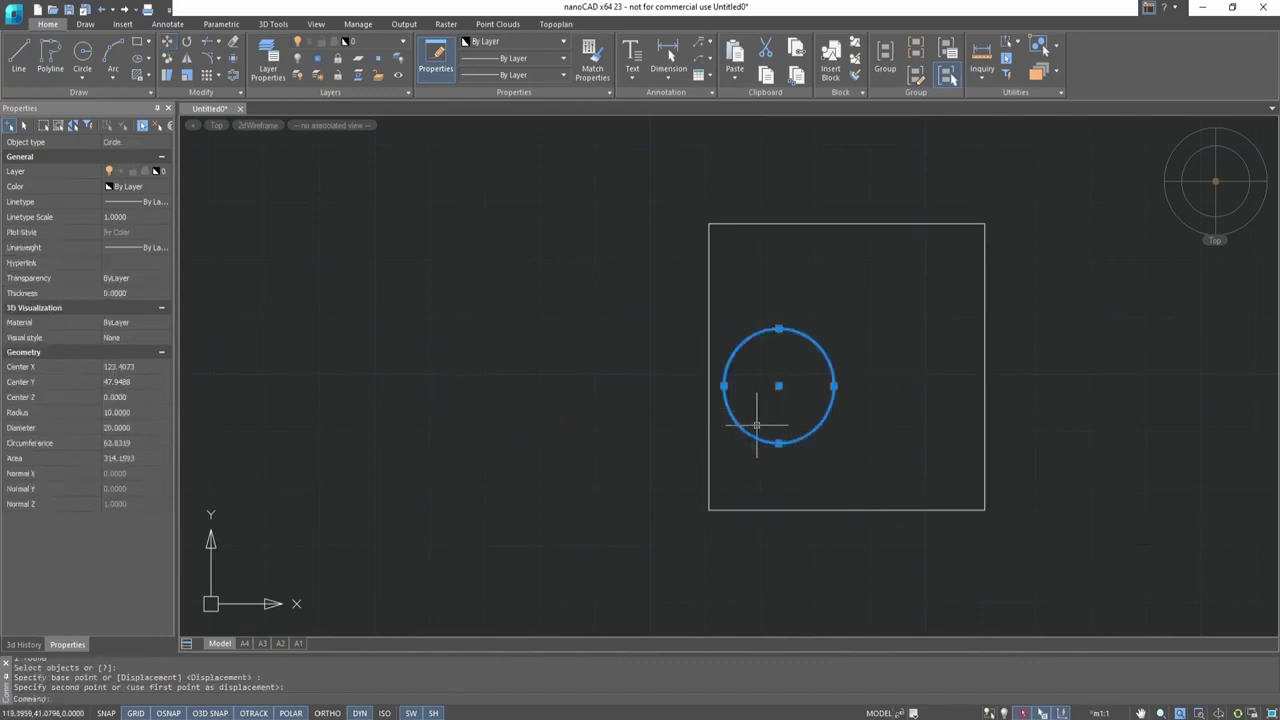
pyautogui.press('Escape')
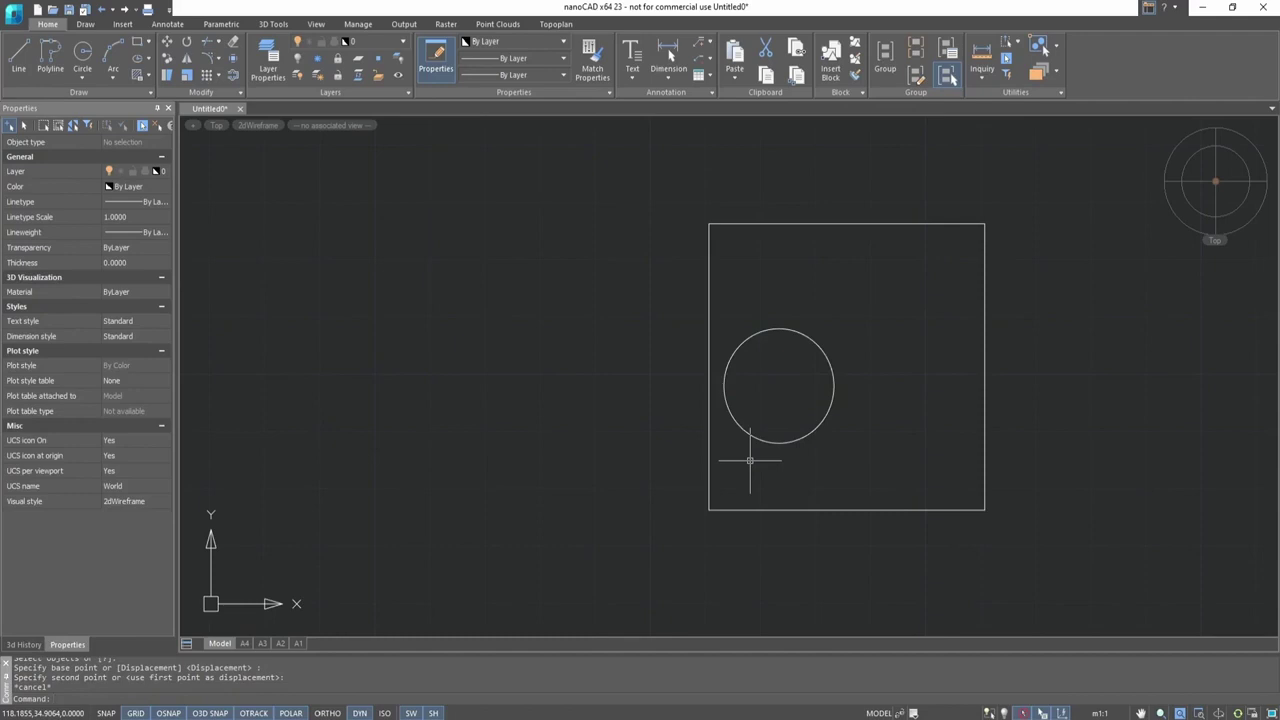
# - Select the lower square together with the circle inside it
pyautogui.scroll(-5, 750, 460)
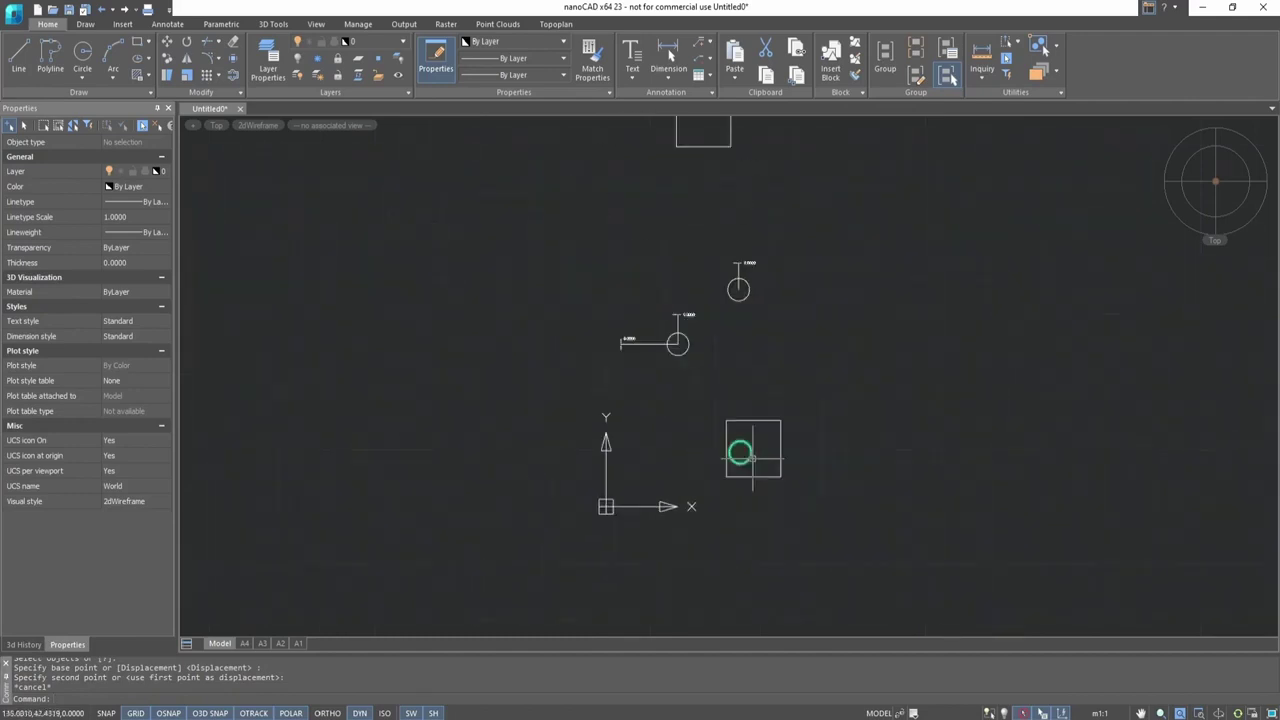
pyautogui.moveTo(683, 492); pyautogui.dragTo(869, 393)
pyautogui.click(781, 448)
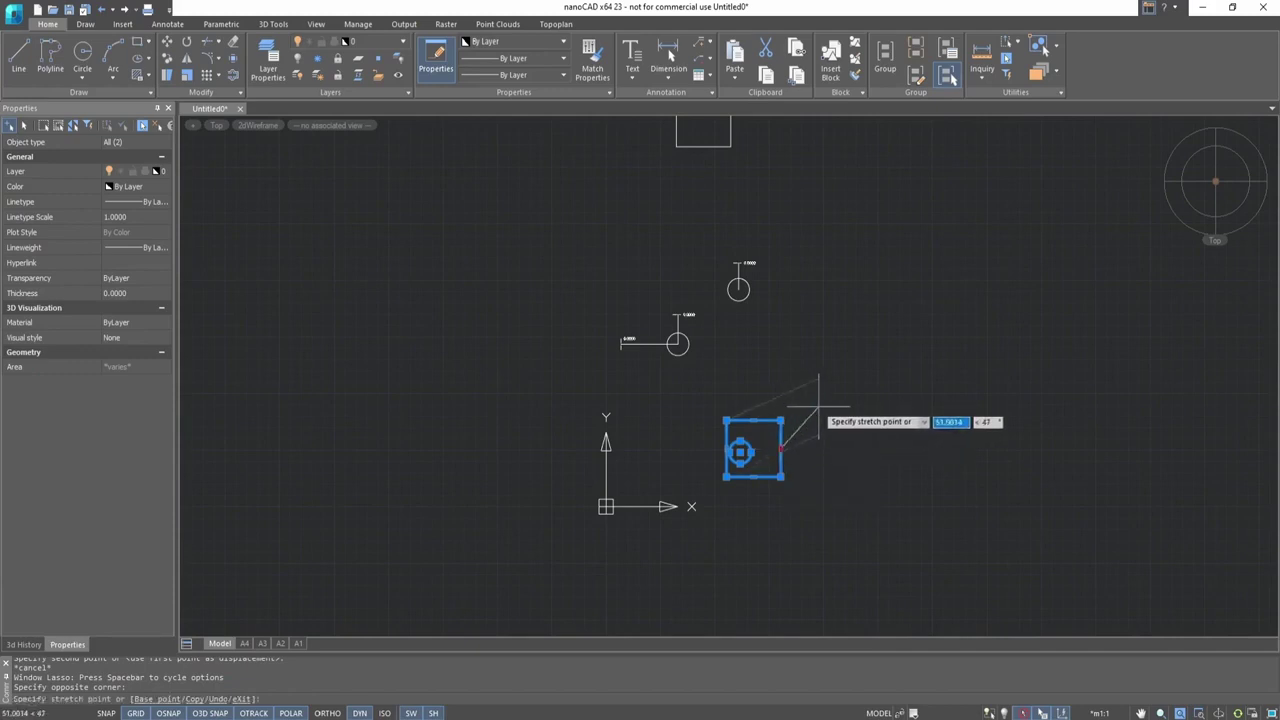
pyautogui.press('Escape')
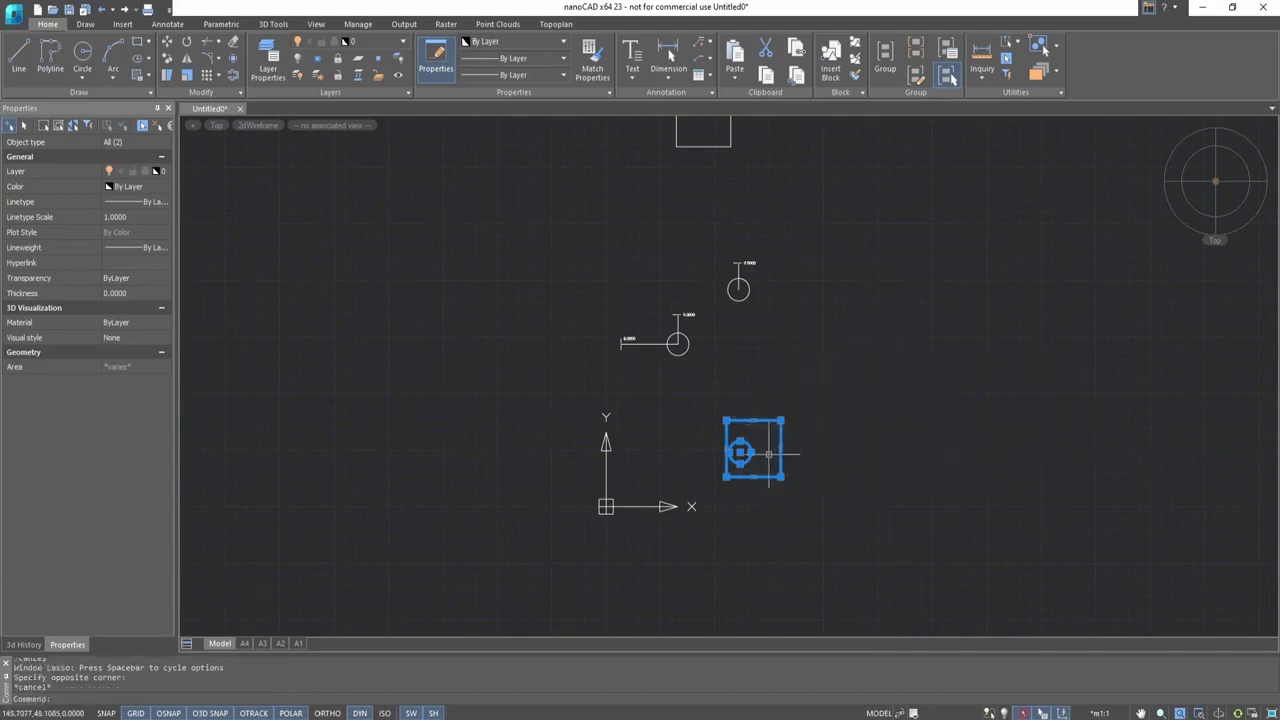
pyautogui.click(740, 452)
pyautogui.press('Escape')
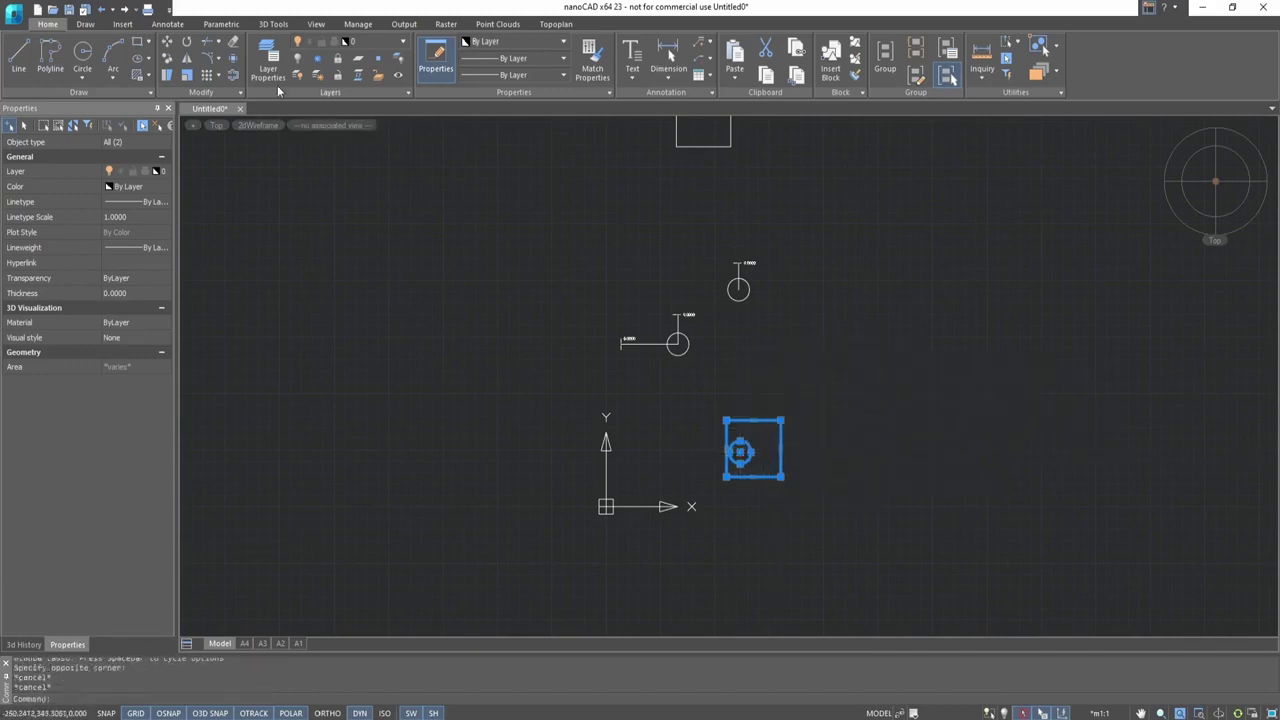
# - Move the selected square and circle up and to the right in the drawing, using the circle's center as base point
pyautogui.click(169, 43)
pyautogui.click(740, 452)
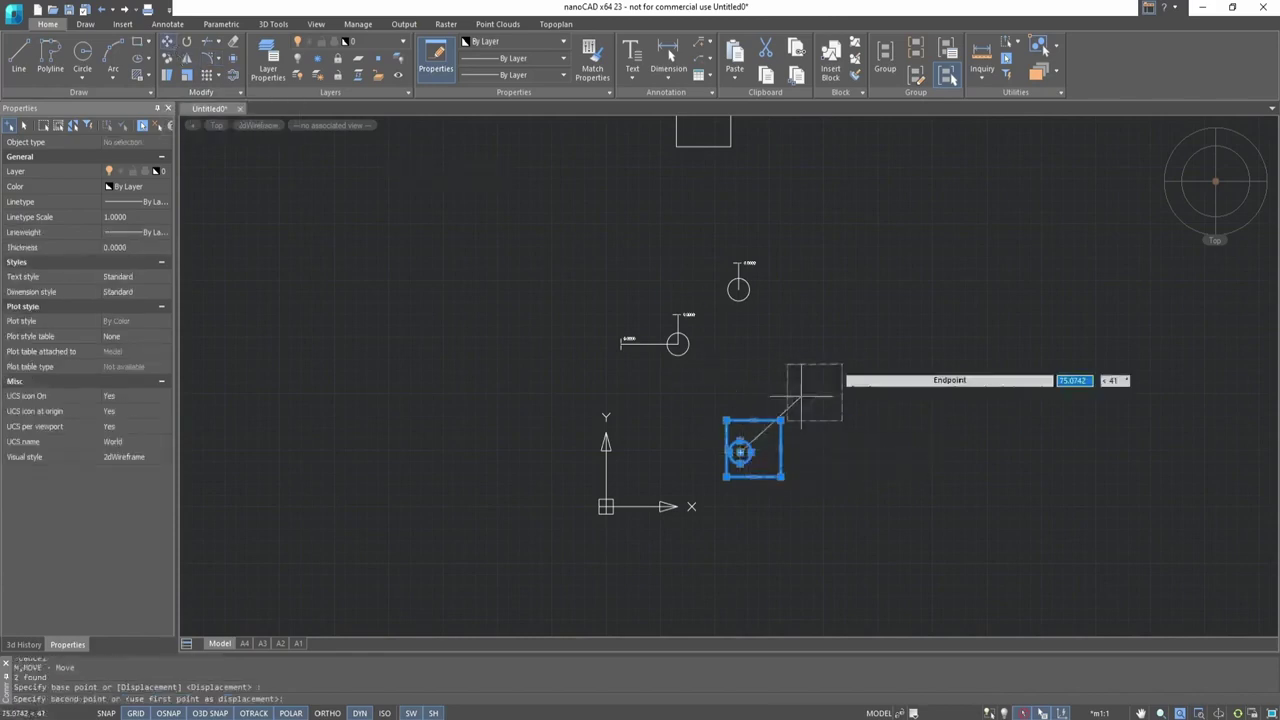
pyautogui.click(851, 376)
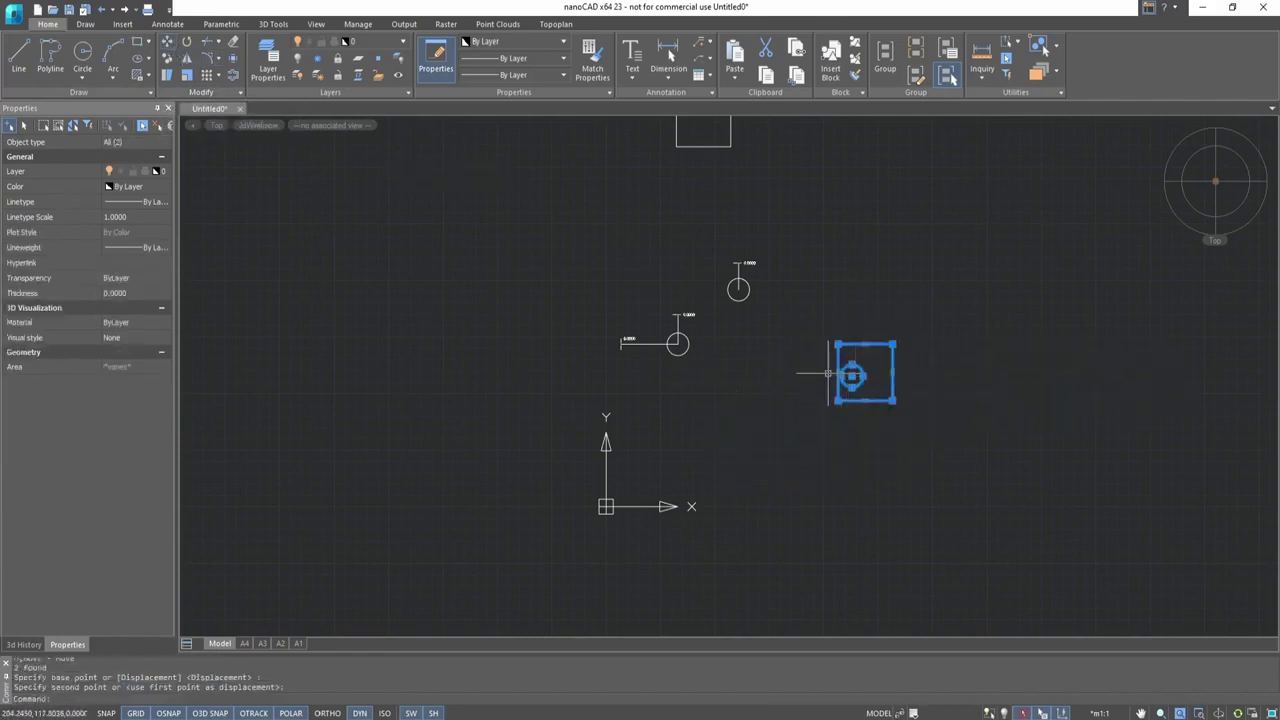
pyautogui.press('Escape')
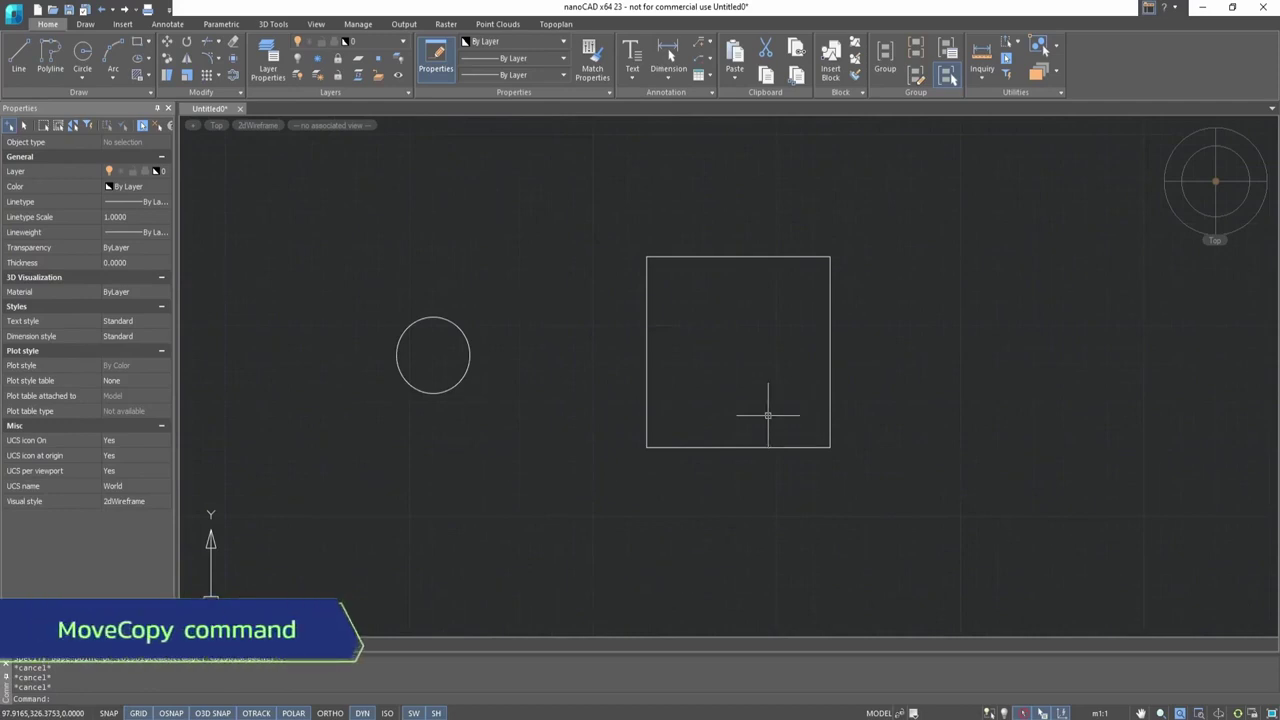
# - Copy the circle beside the square onto all four corners of the square with Move Copy, using the circle's center as base point
pyautogui.click(168, 60)
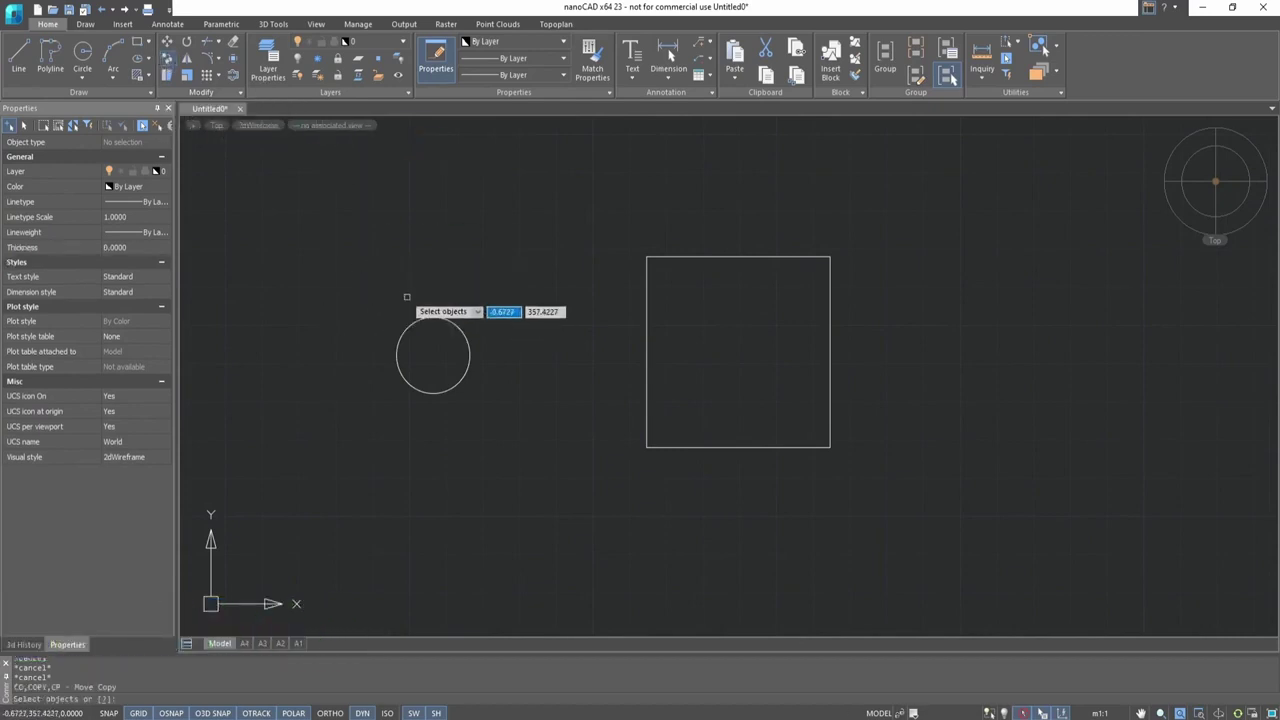
pyautogui.click(440, 321)
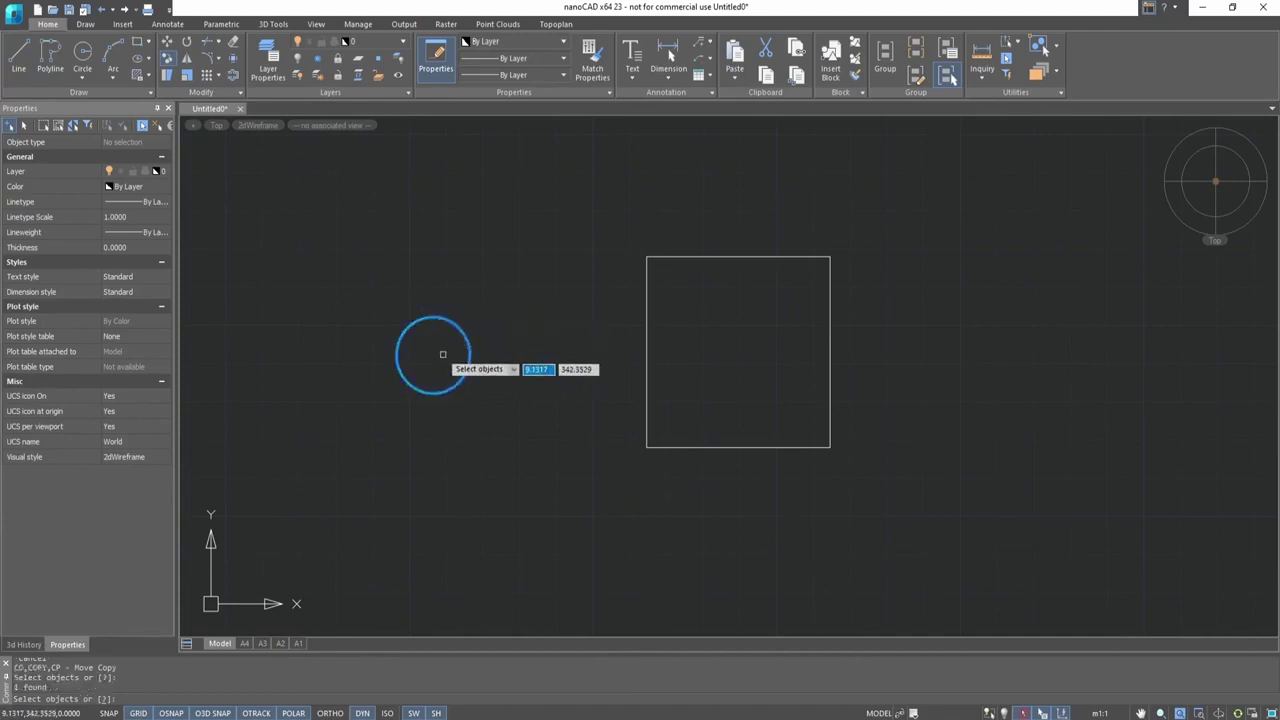
pyautogui.press('Return')
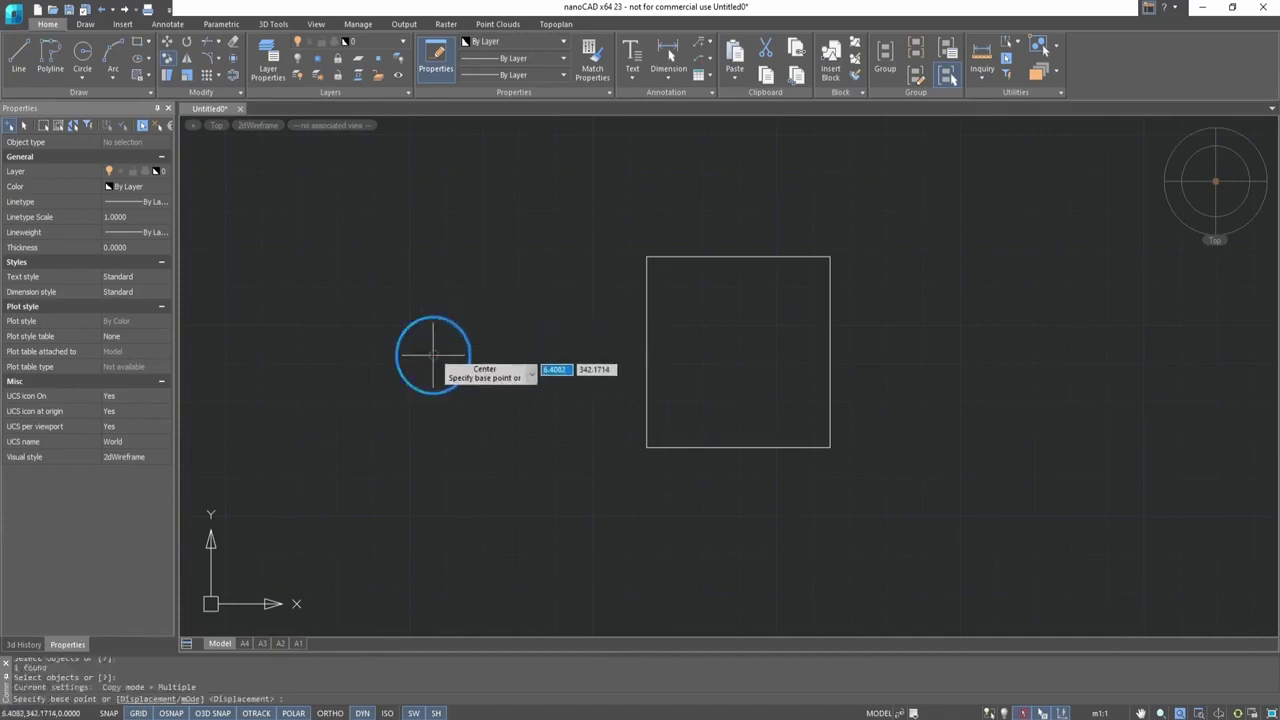
pyautogui.click(433, 353)
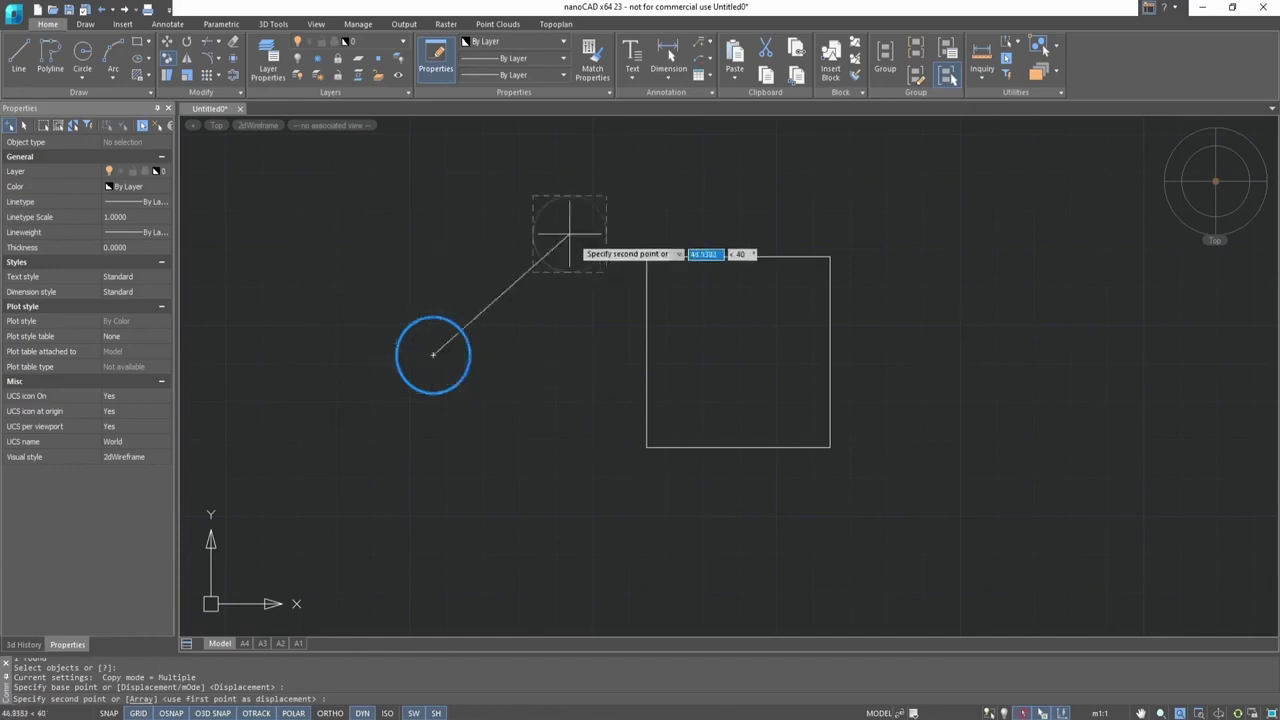
pyautogui.click(646, 257)
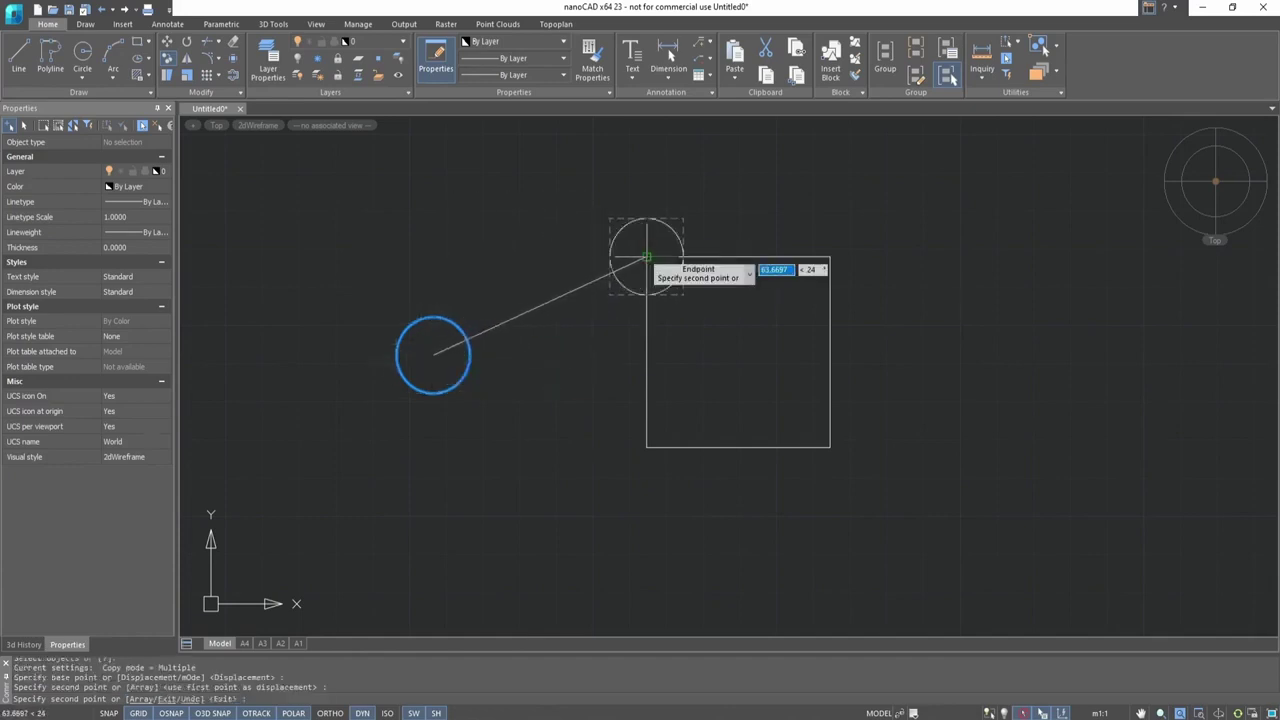
pyautogui.click(830, 257)
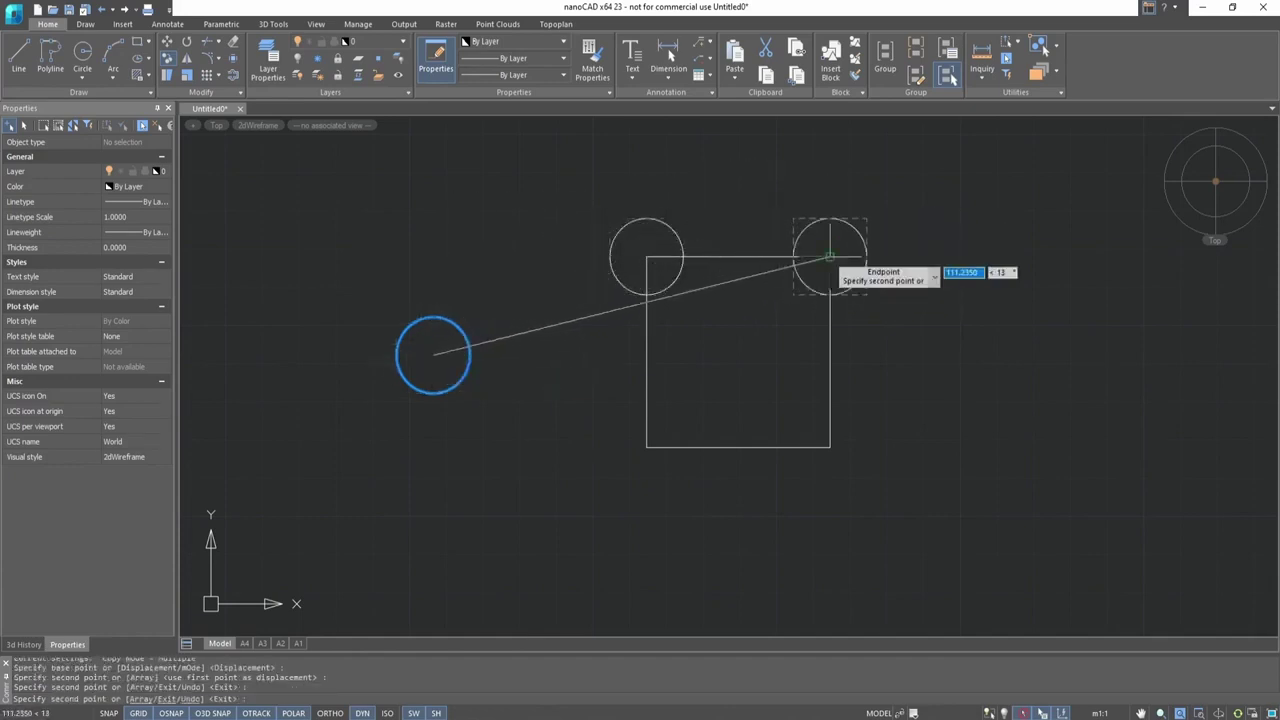
pyautogui.click(830, 447)
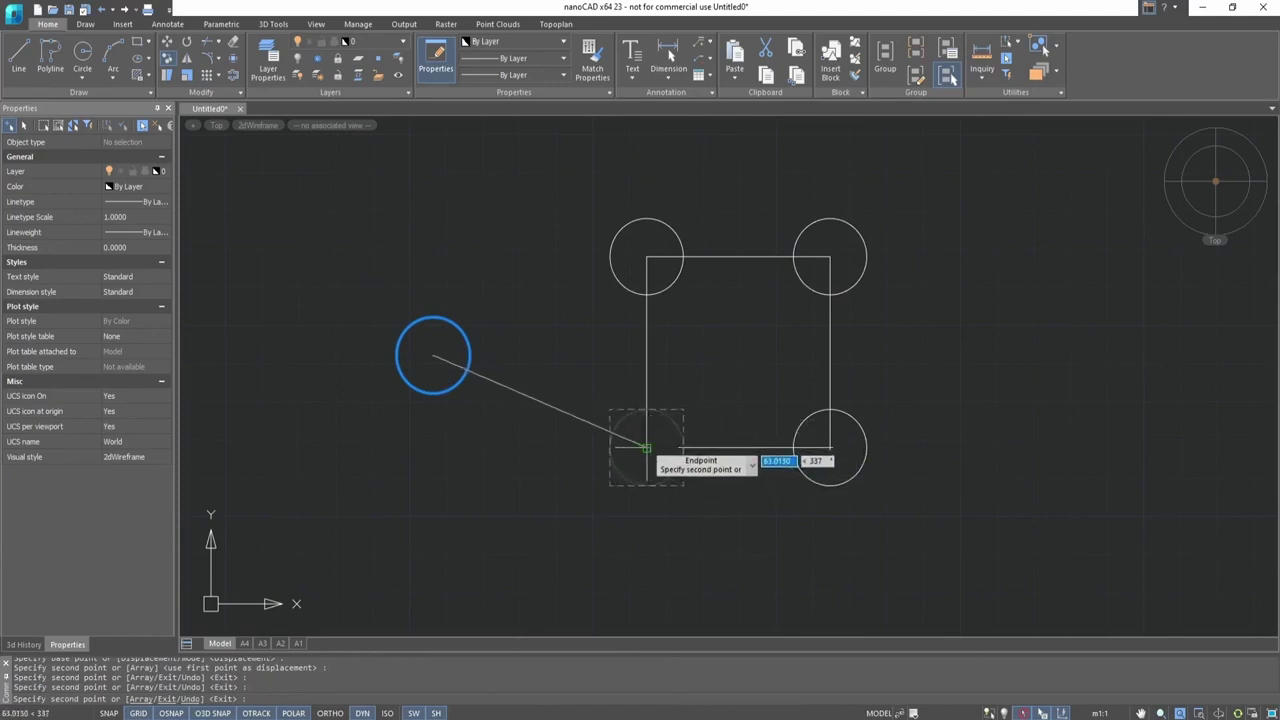
pyautogui.click(646, 447)
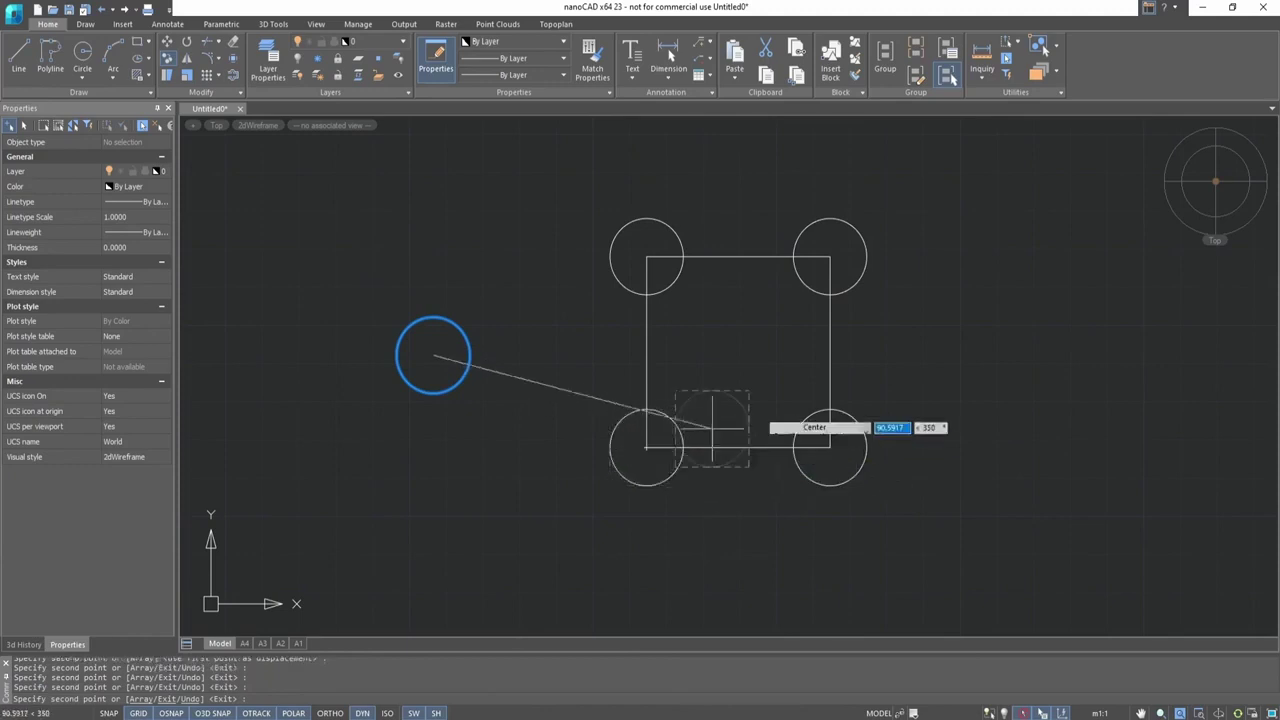
# - End the copying and delete the extra circle placed to the right of the square
pyautogui.rightClick(956, 320)
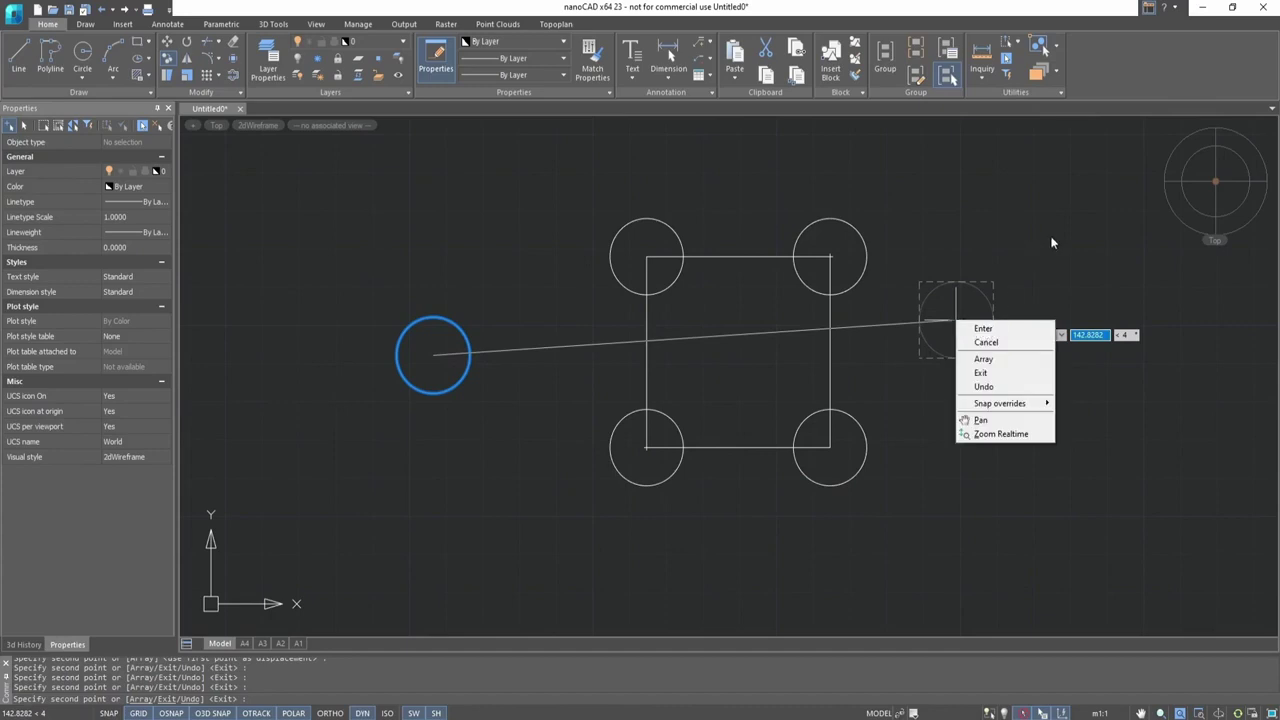
pyautogui.press('Escape')
pyautogui.press('Escape')
pyautogui.press('Escape')
pyautogui.click(979, 292)
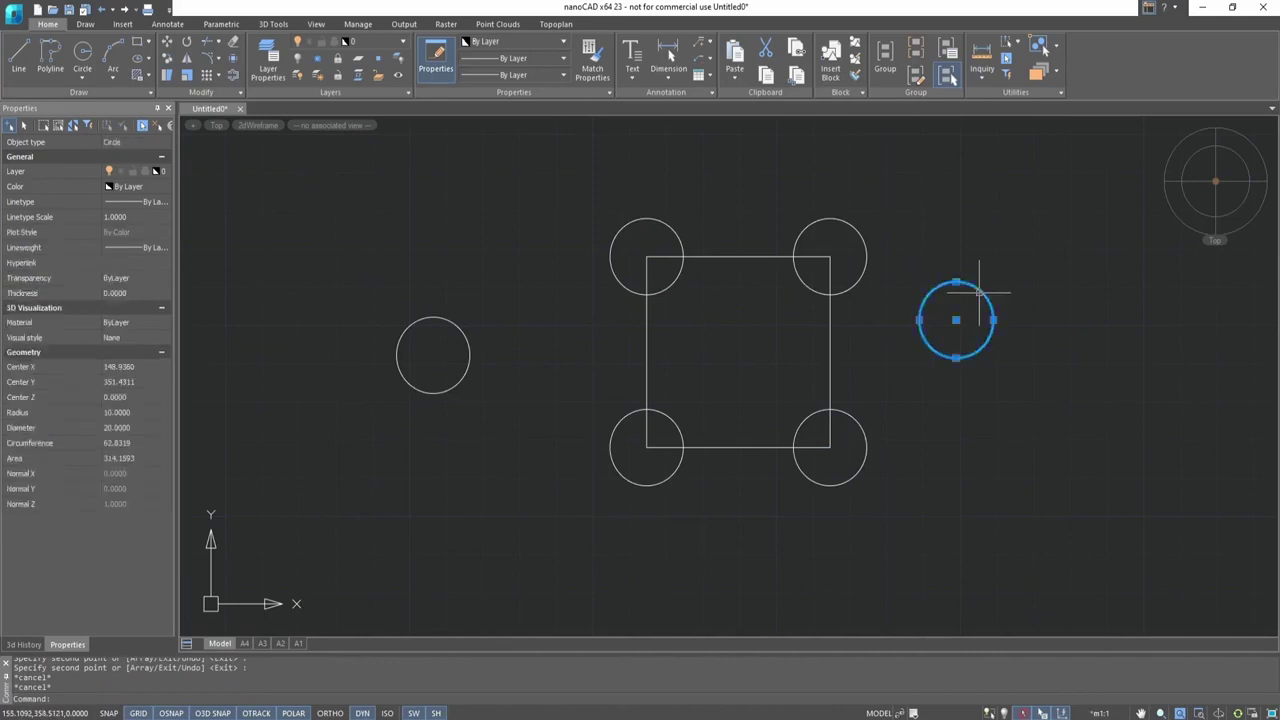
pyautogui.press('Delete')
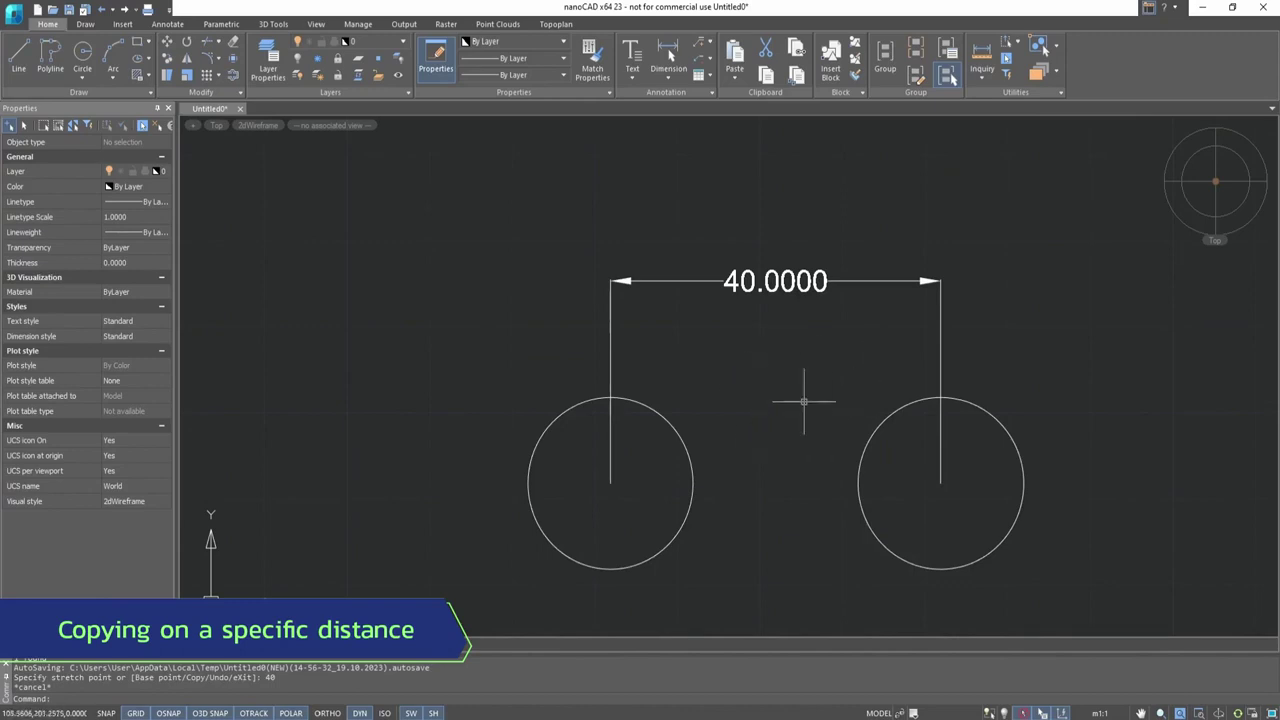
# - Copy the left circle horizontally to the right by a distance of 40, using its center as base point
pyautogui.click(172, 60)
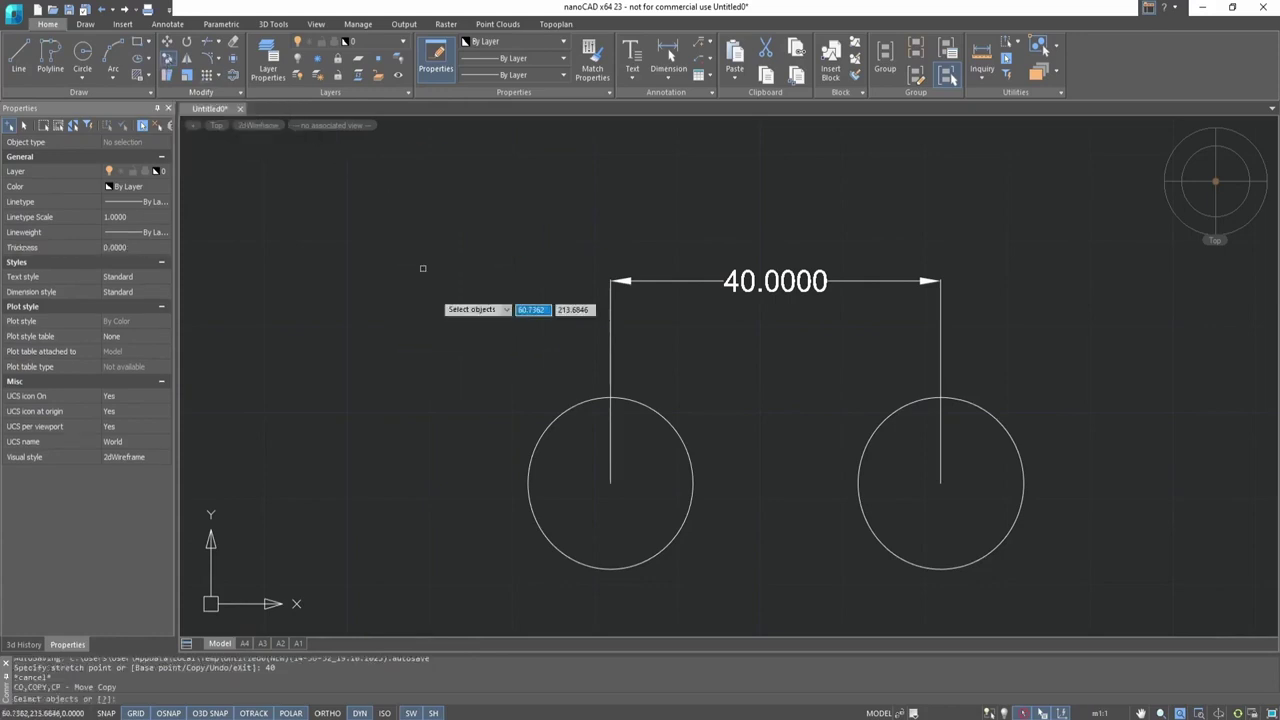
pyautogui.click(662, 421)
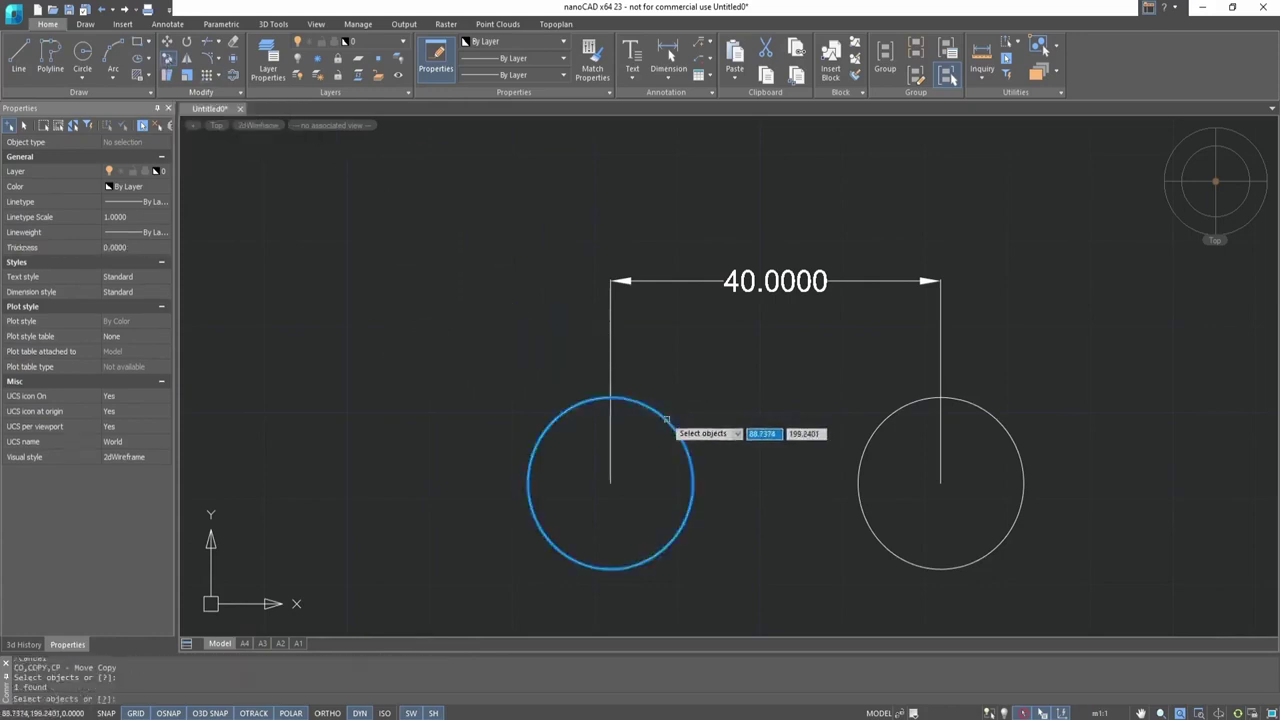
pyautogui.press('Return')
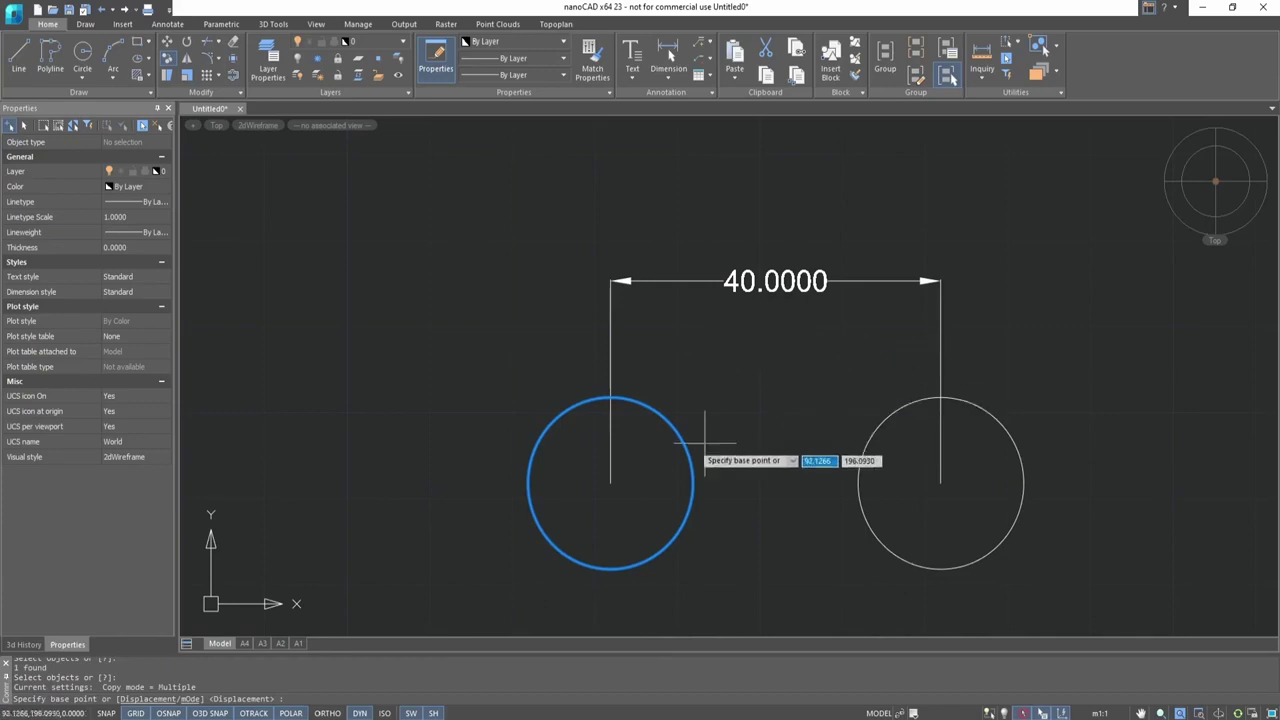
pyautogui.click(610, 484)
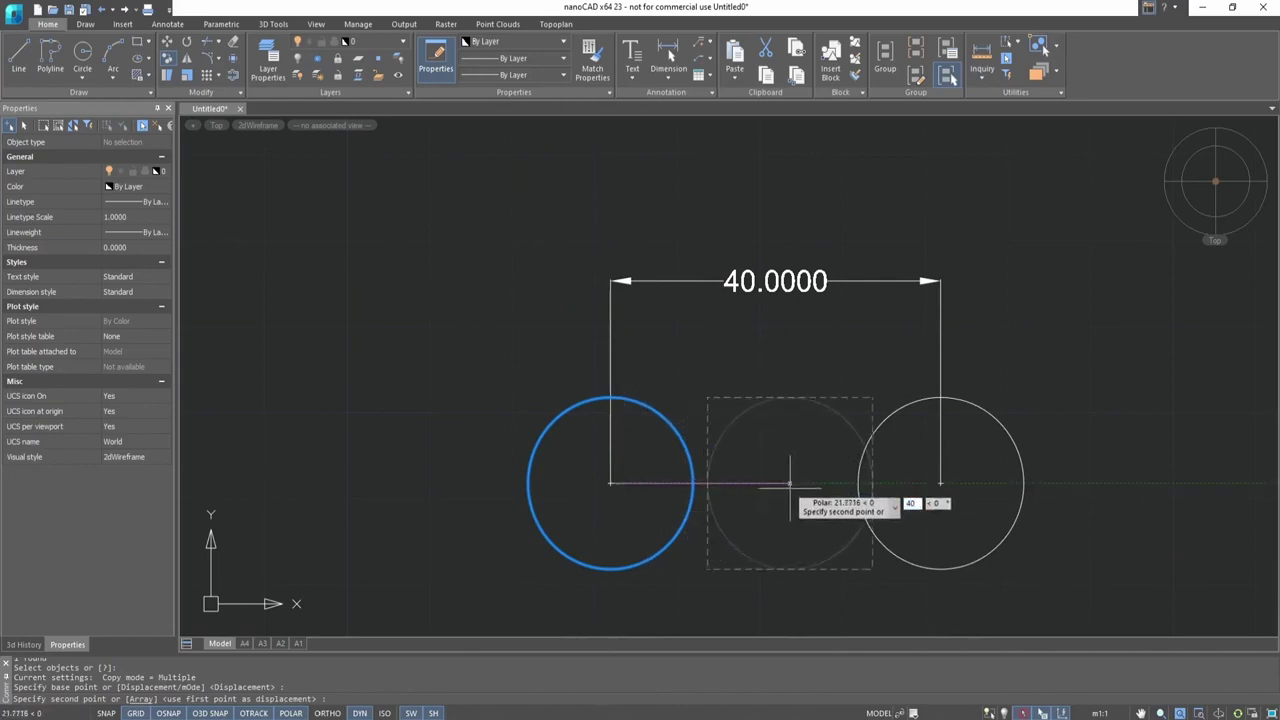
pyautogui.press('Return')
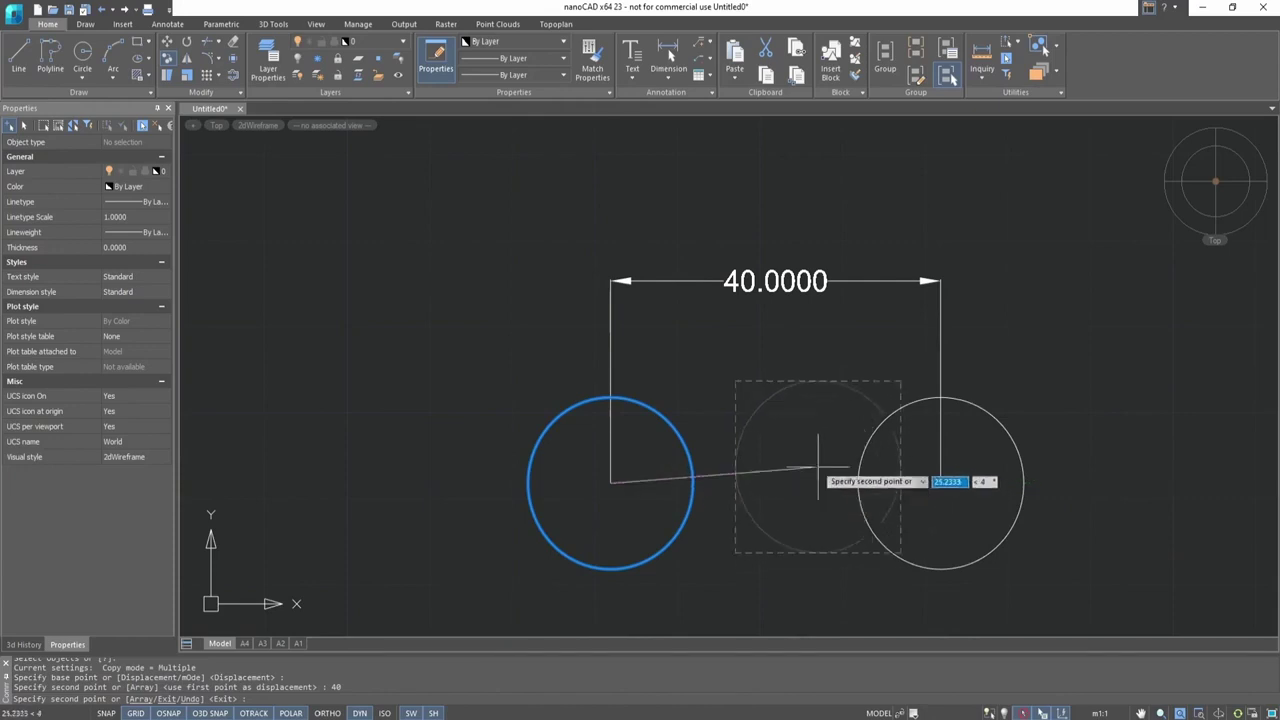
pyautogui.press('Escape')
# - Select the right circle under the 40 dimension and check the overlapping circles there in the selection list
pyautogui.click(866, 479)
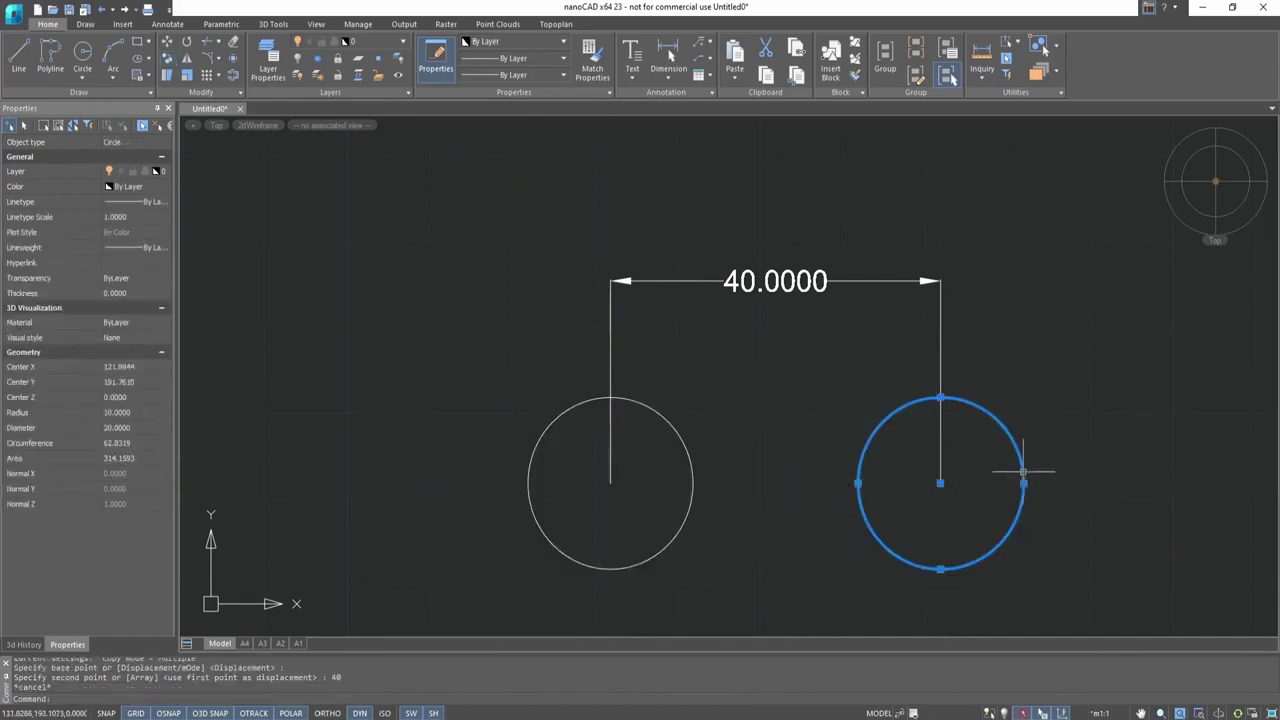
pyautogui.press('Escape')
pyautogui.click(1023, 471)
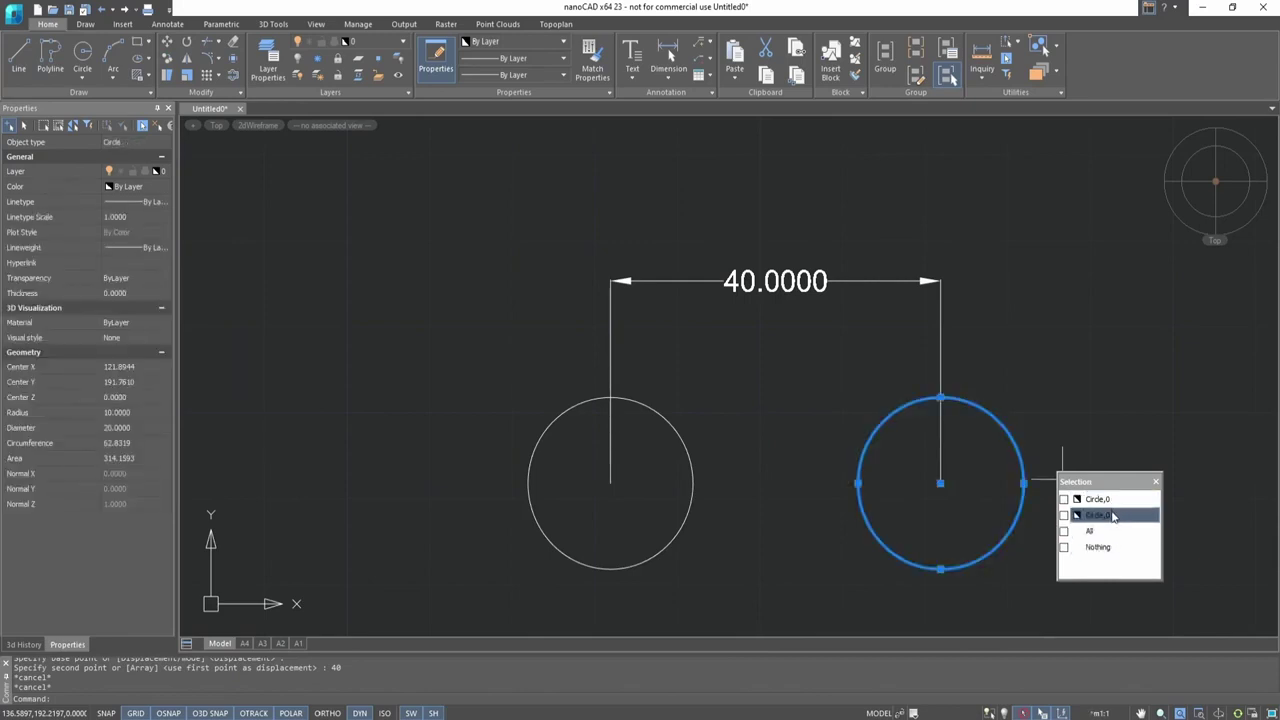
pyautogui.click(1112, 515)
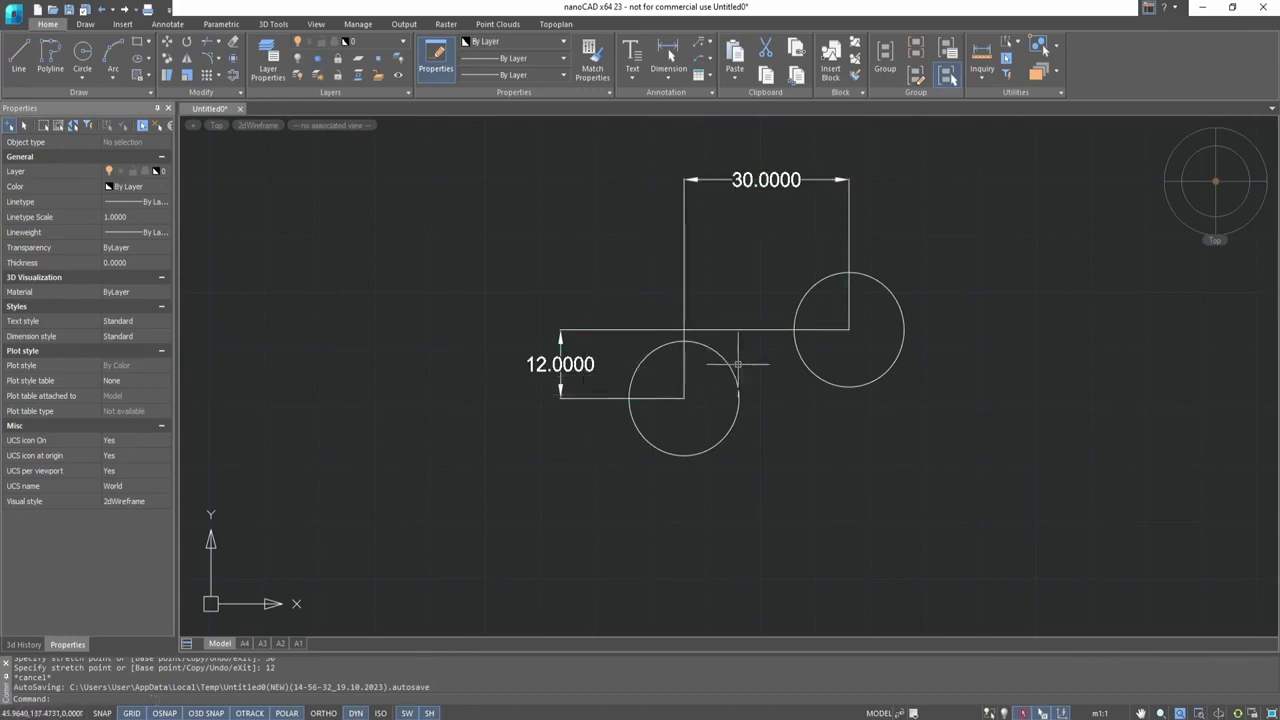
# - Copy the lower-left circle using the Displacement option with a displacement of 30,12
pyautogui.write('co')
pyautogui.press('Return')
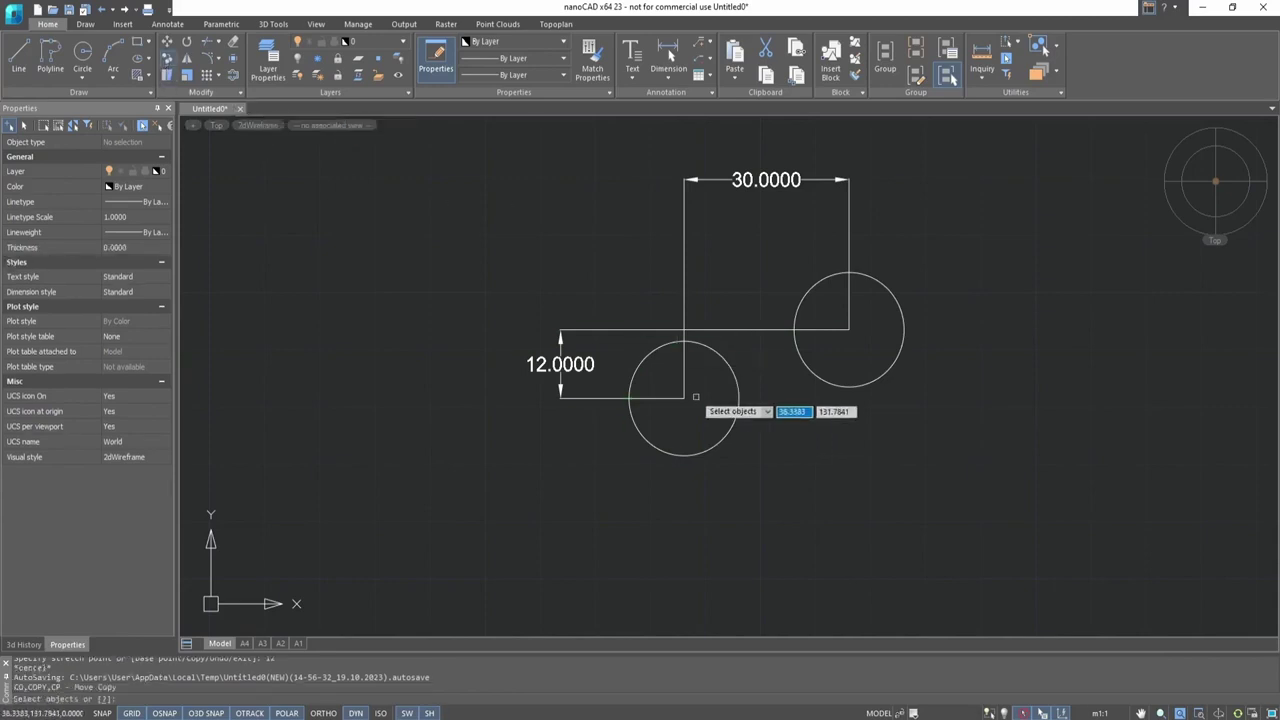
pyautogui.click(736, 388)
pyautogui.press('Return')
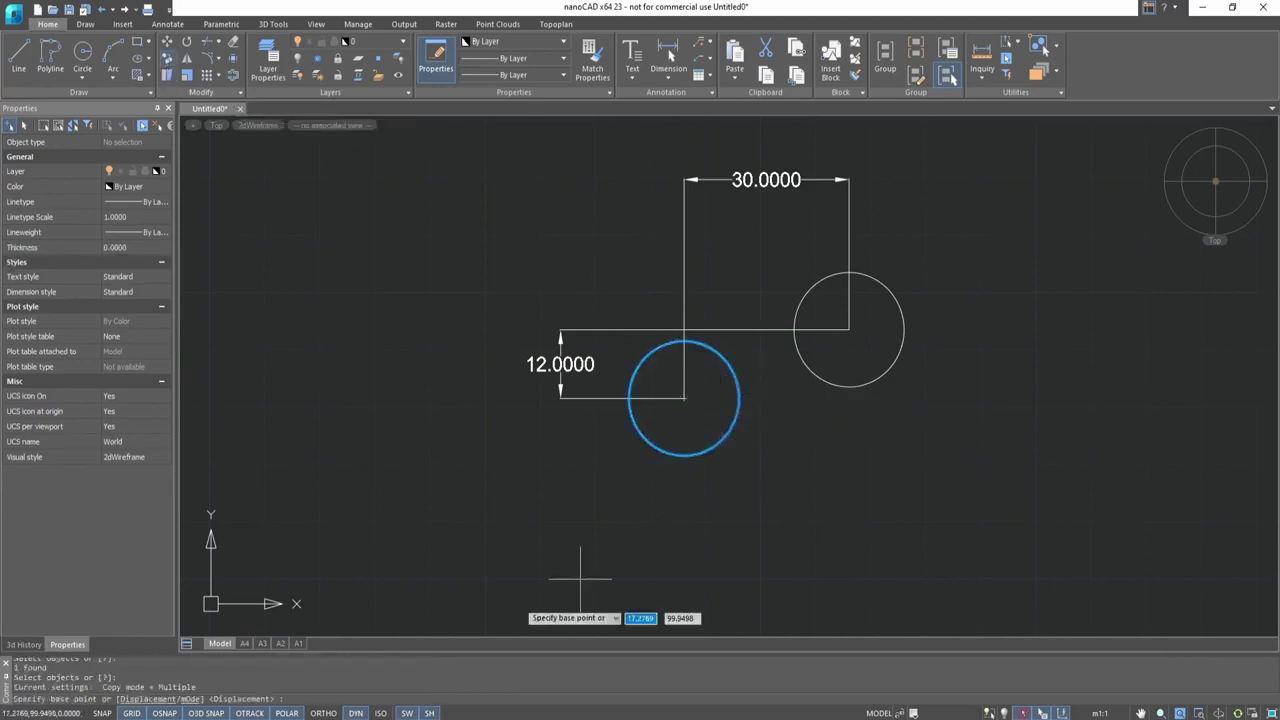
pyautogui.click(142, 700)
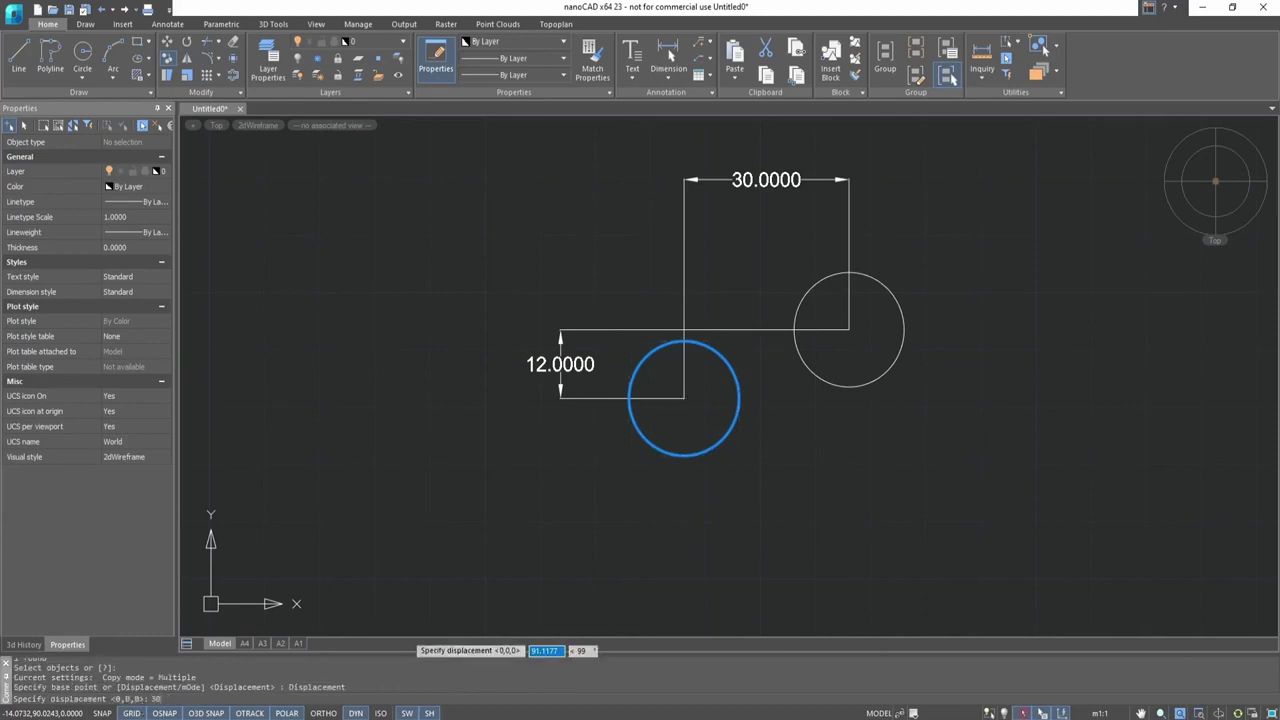
pyautogui.write('30,12')
pyautogui.press('Return')
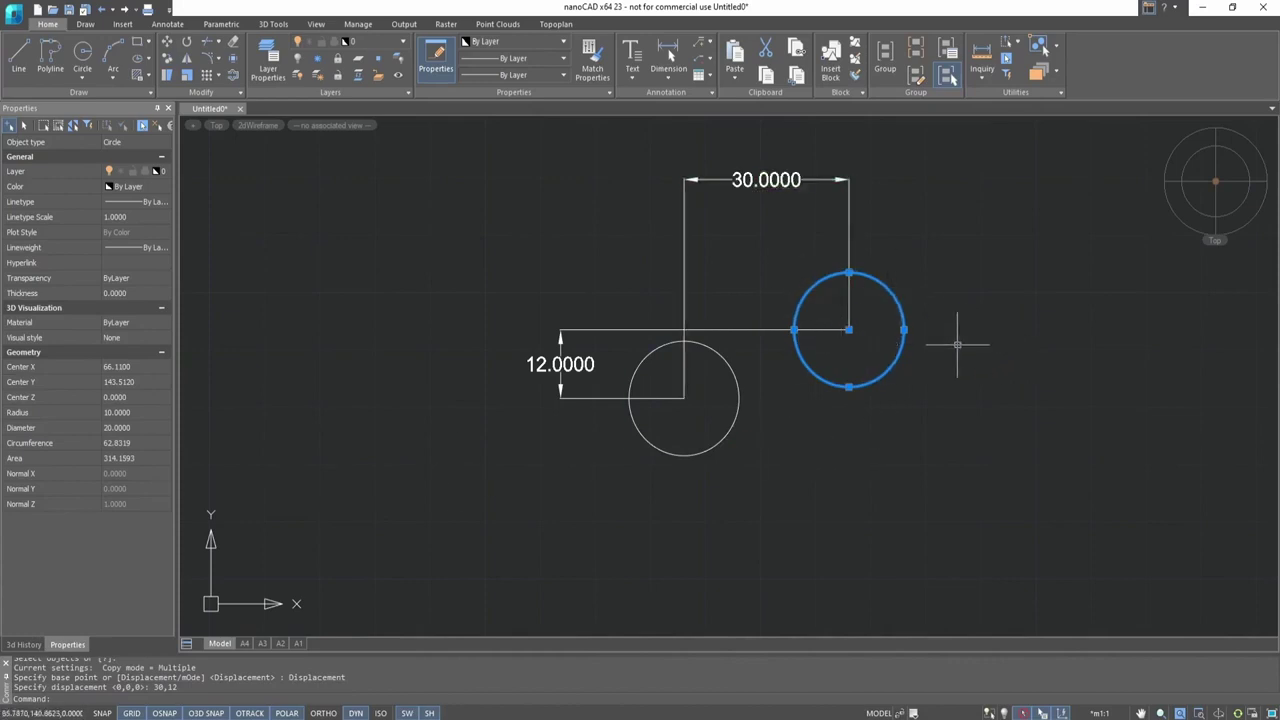
# - Check the overlapping circles at the upper-right circle's position in the selection list, and clear the selection
pyautogui.press('Escape')
pyautogui.click(901, 303)
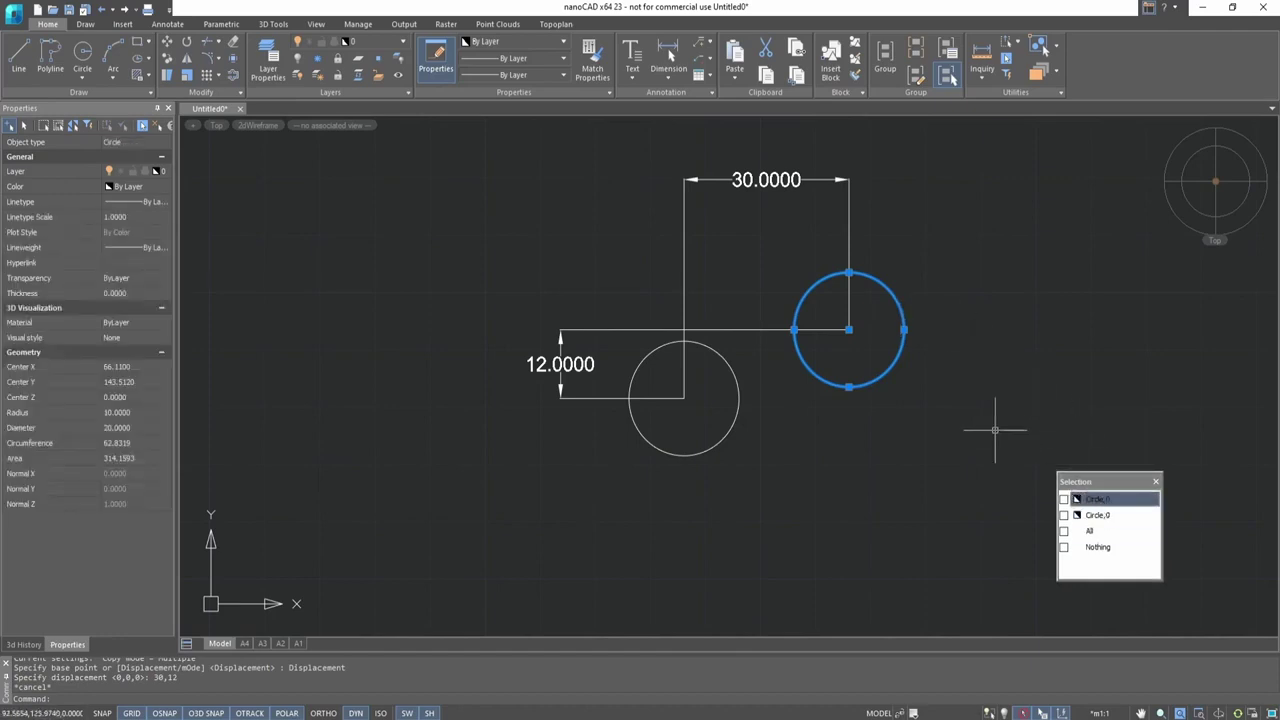
pyautogui.press('Escape')
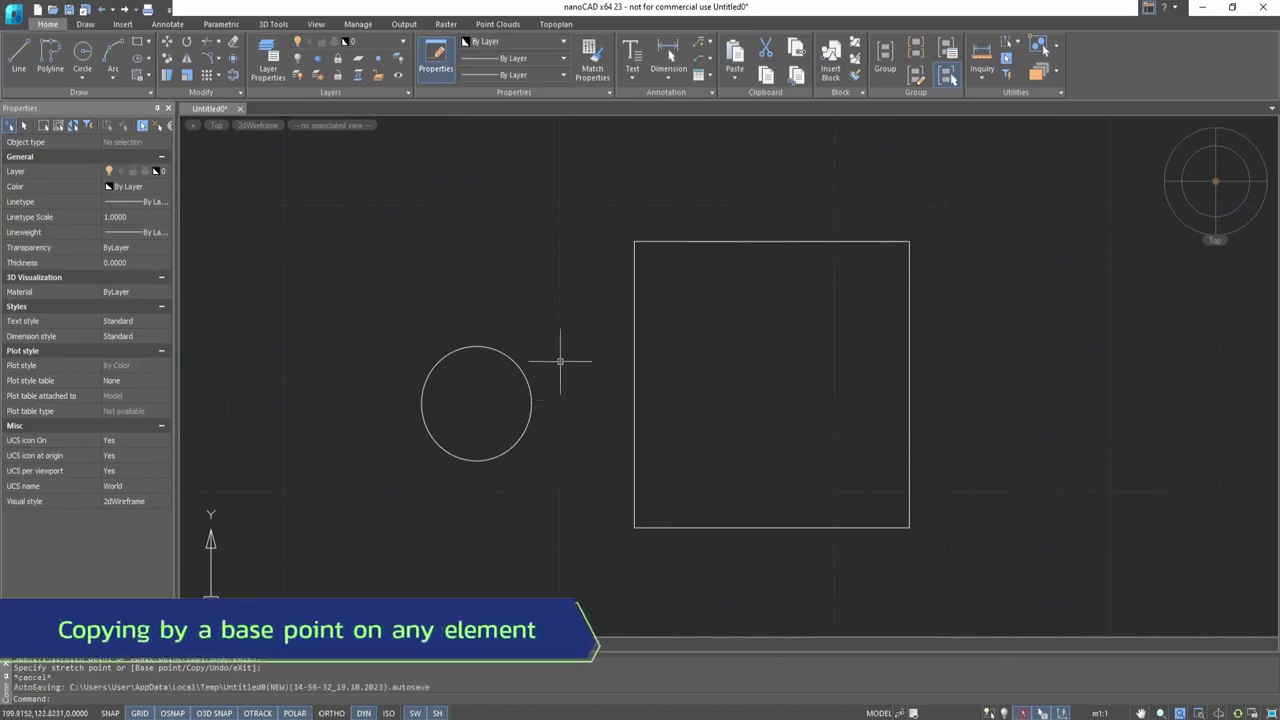
# - Copy the circle into the square, using the square's lower-left corner as base point and its lower-right corner as second point
pyautogui.click(167, 57)
pyautogui.click(532, 372)
pyautogui.press('Return')
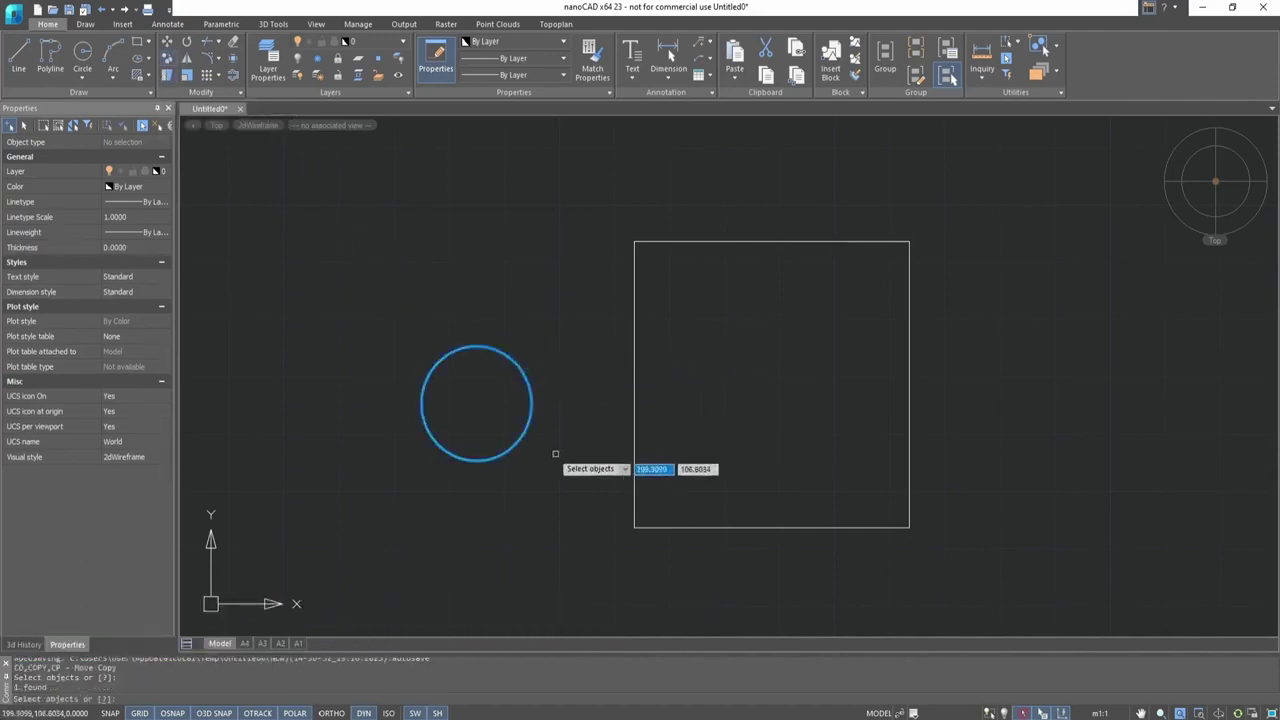
pyautogui.click(634, 527)
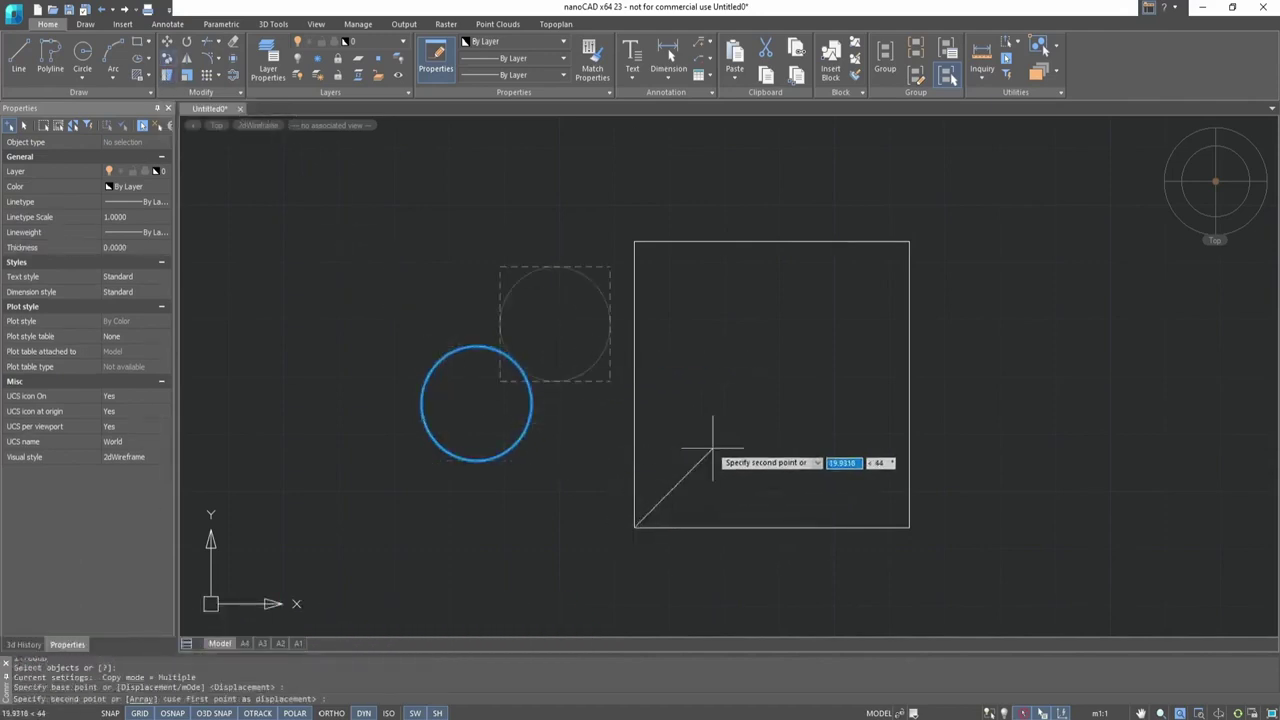
pyautogui.click(909, 527)
# - Place seven more copies of the circle freely in the empty area to the right of the square and end the copying
pyautogui.scroll(-5, 877, 434)
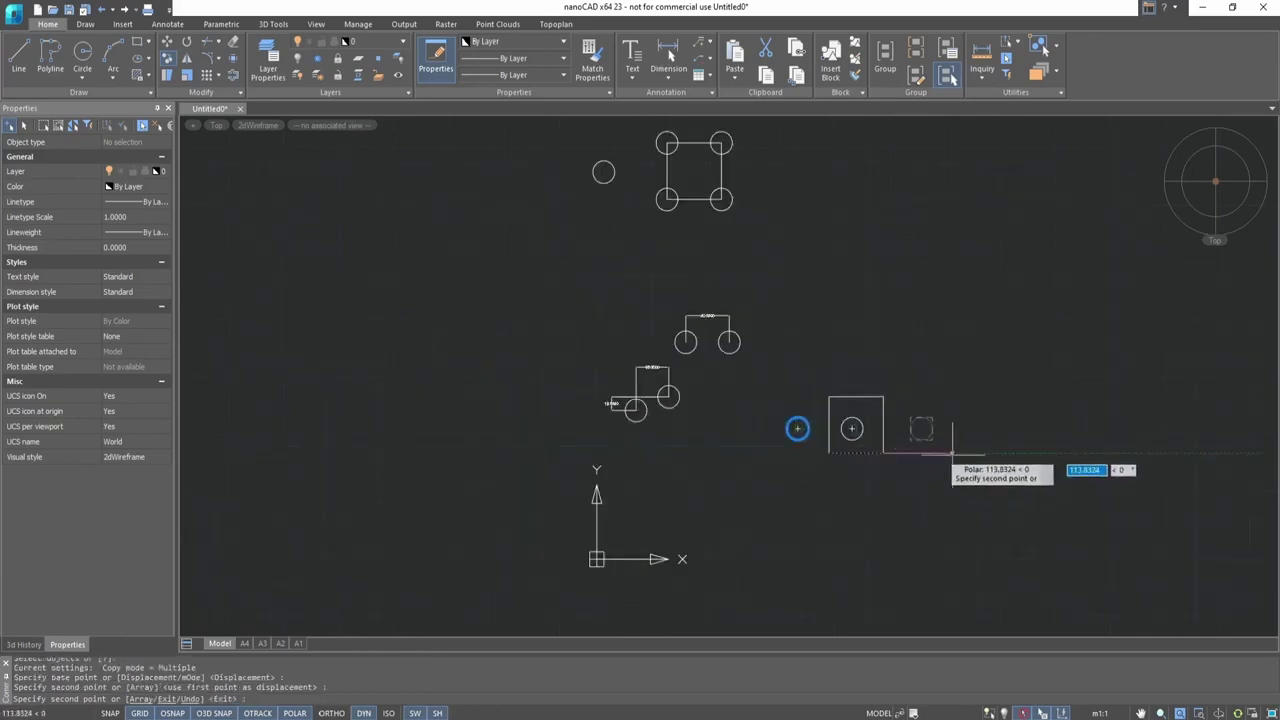
pyautogui.scroll(2, 965, 444)
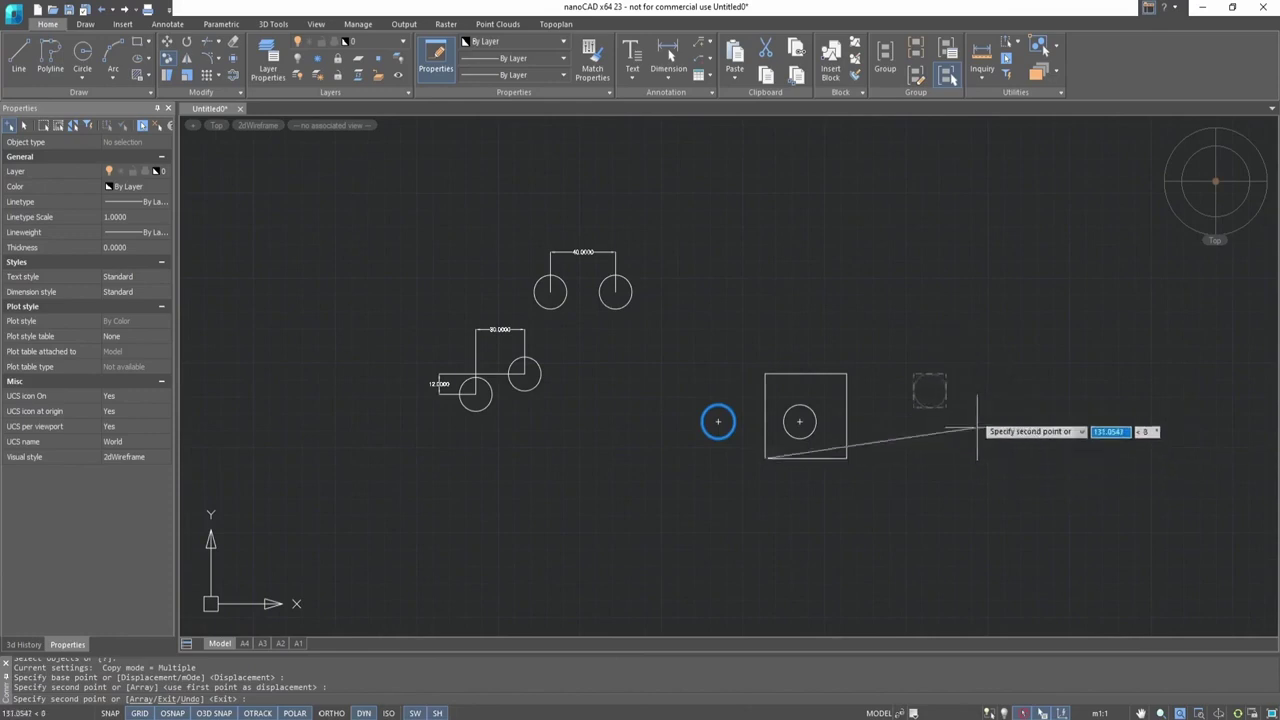
pyautogui.click(974, 403)
pyautogui.click(995, 270)
pyautogui.click(1106, 328)
pyautogui.click(1080, 424)
pyautogui.click(963, 500)
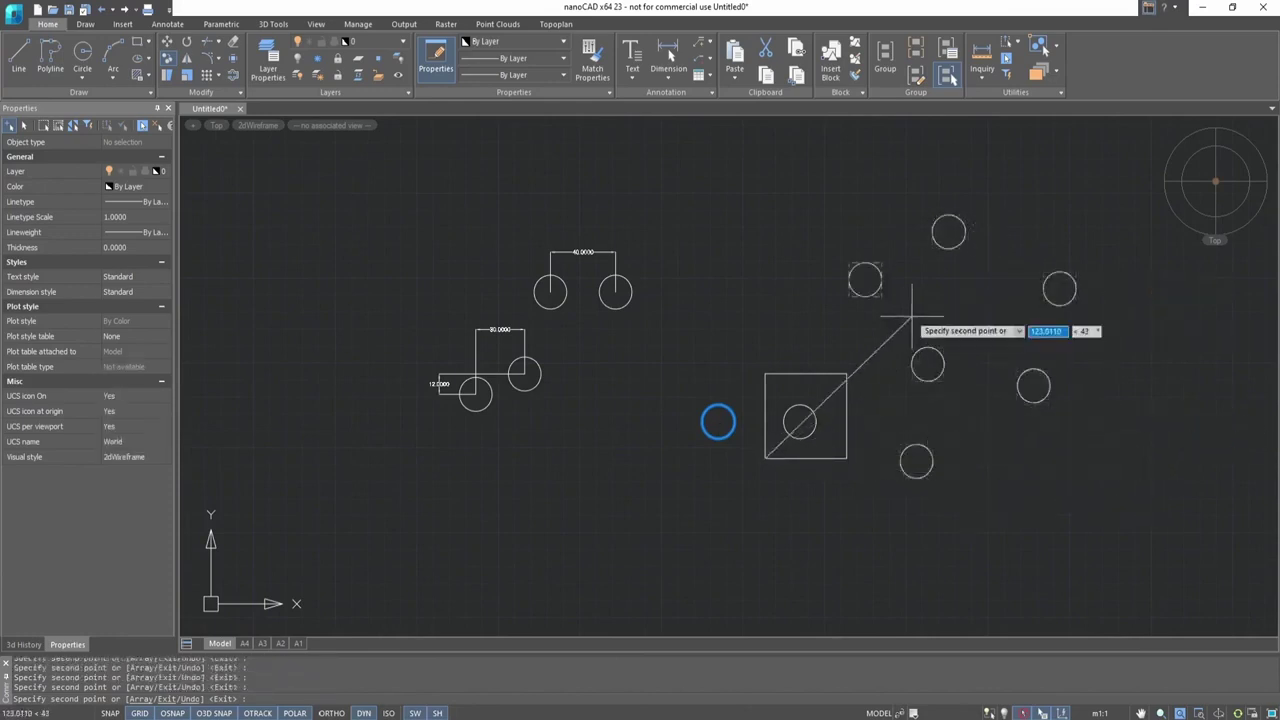
pyautogui.click(911, 317)
pyautogui.click(1015, 328)
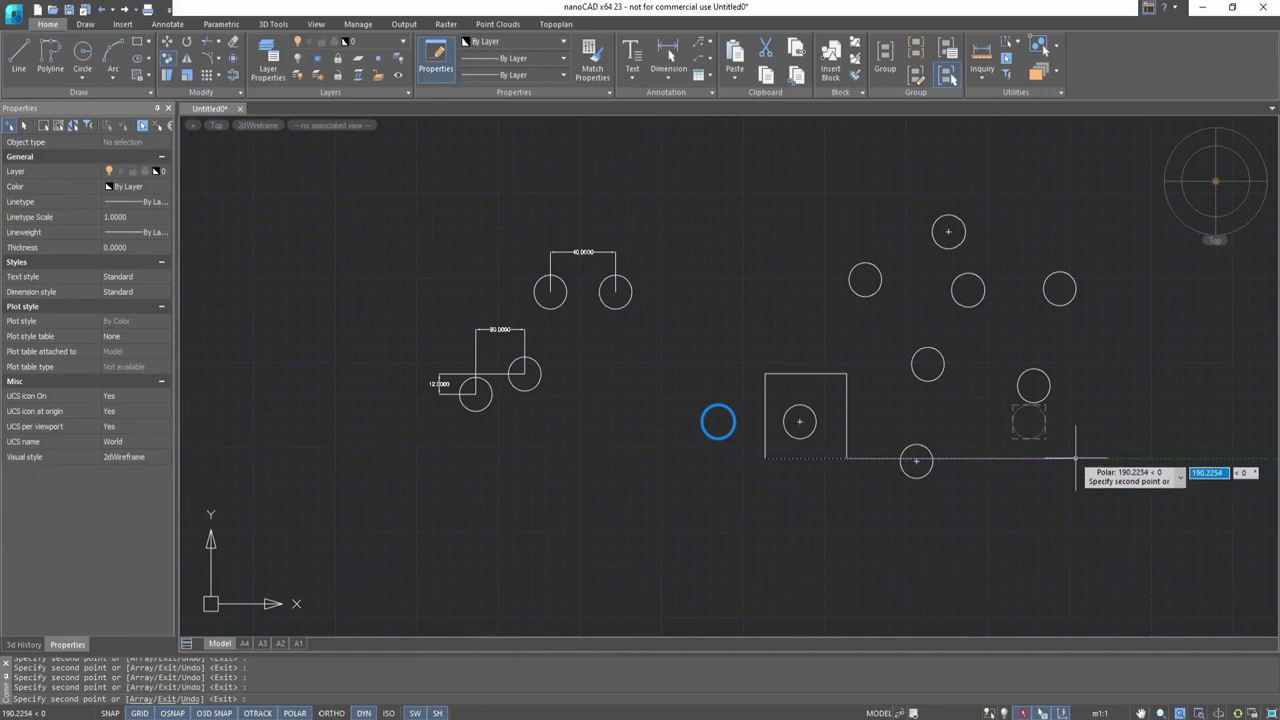
pyautogui.press('Escape')
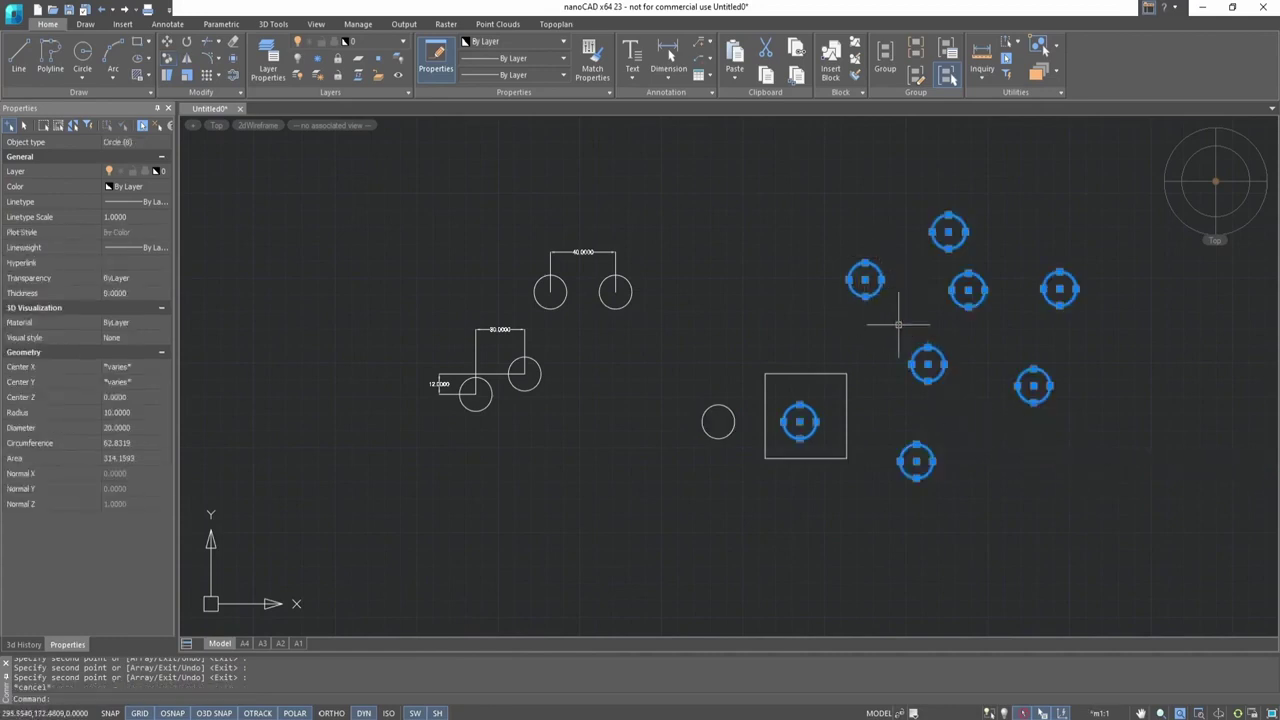
pyautogui.press('Escape')
# - Copy the circle left of the square in Single mode, from its center to a point right of the square at about X 180, Y 342
pyautogui.moveTo(757, 280); pyautogui.dragTo(783, 497, button='middle')
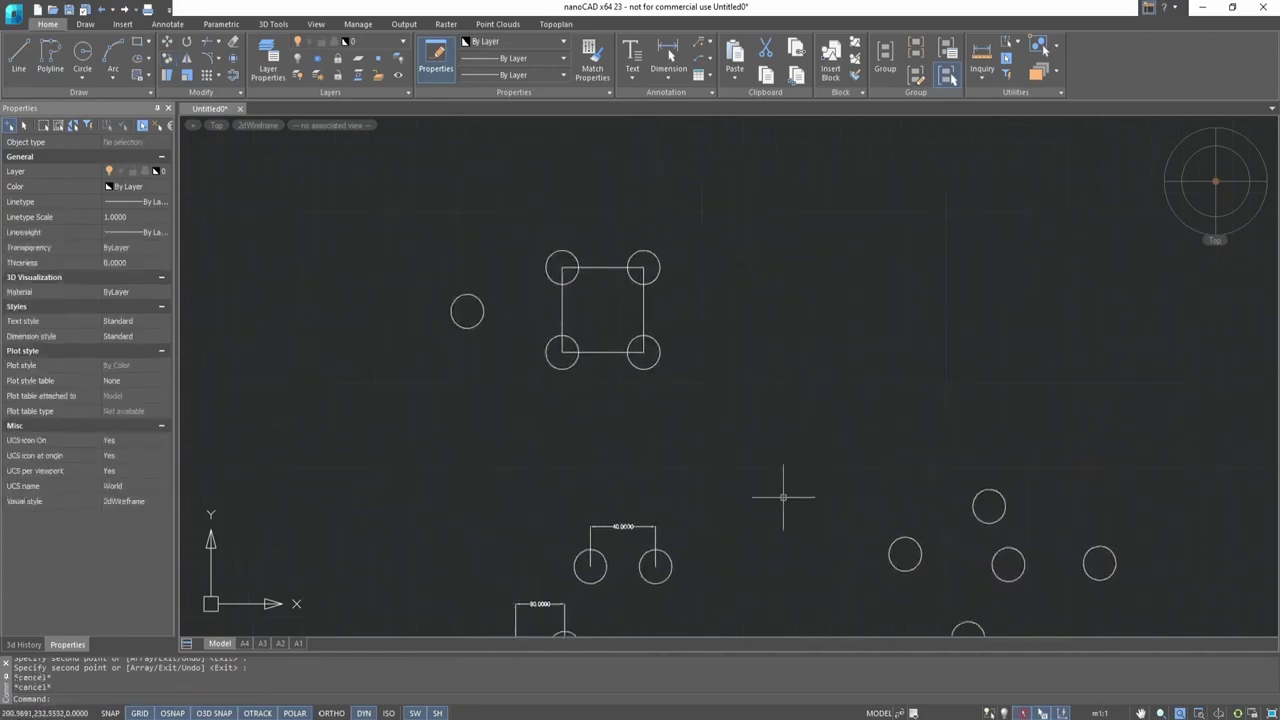
pyautogui.hotkey('ctrl', 'z')
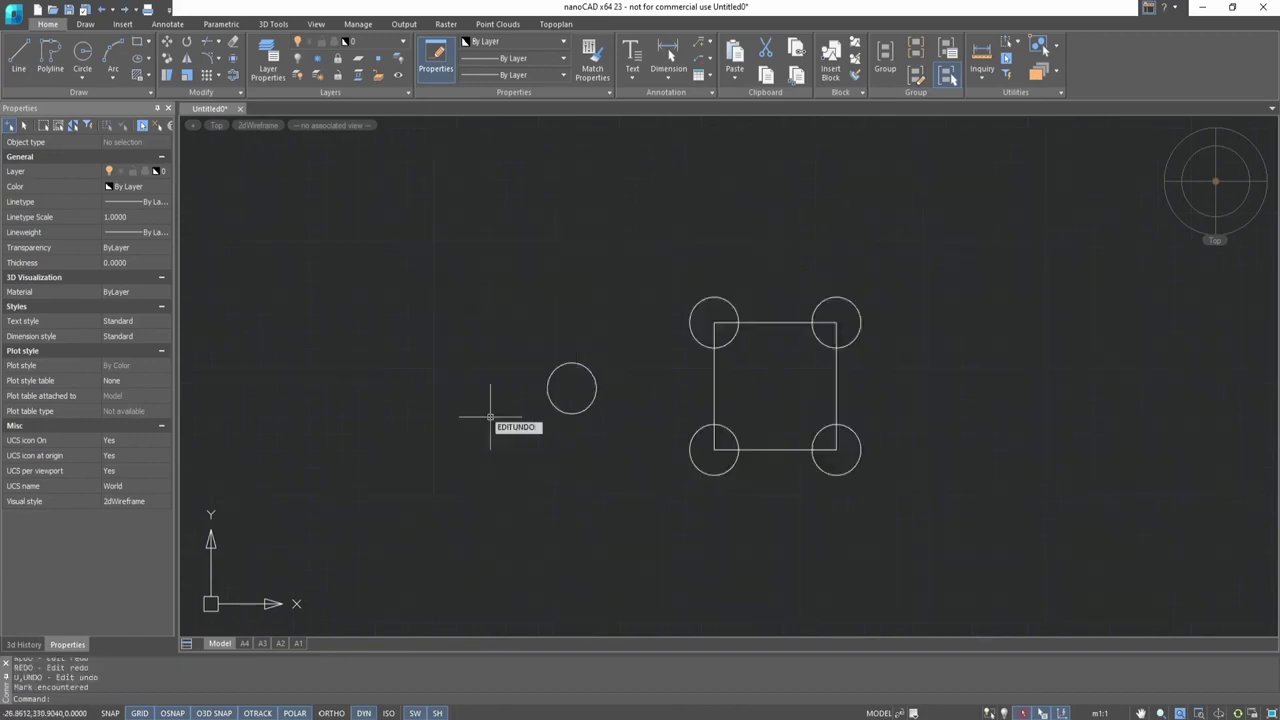
pyautogui.click(168, 59)
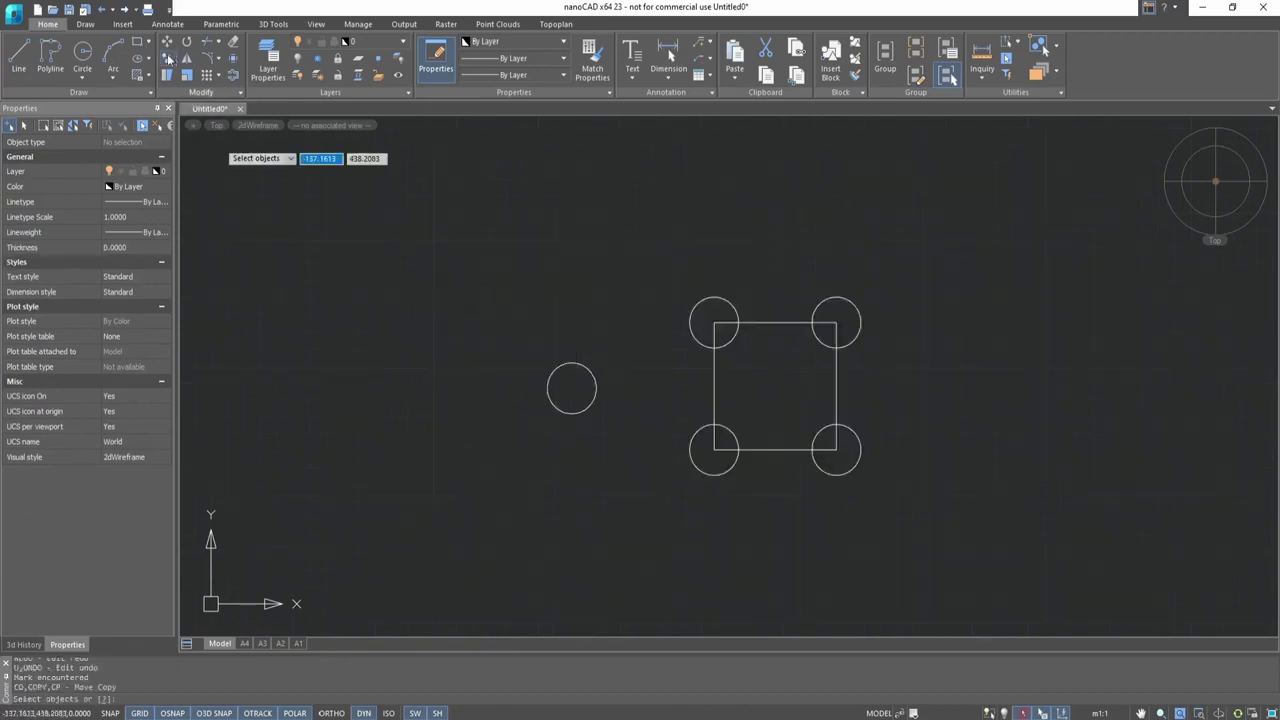
pyautogui.click(579, 365)
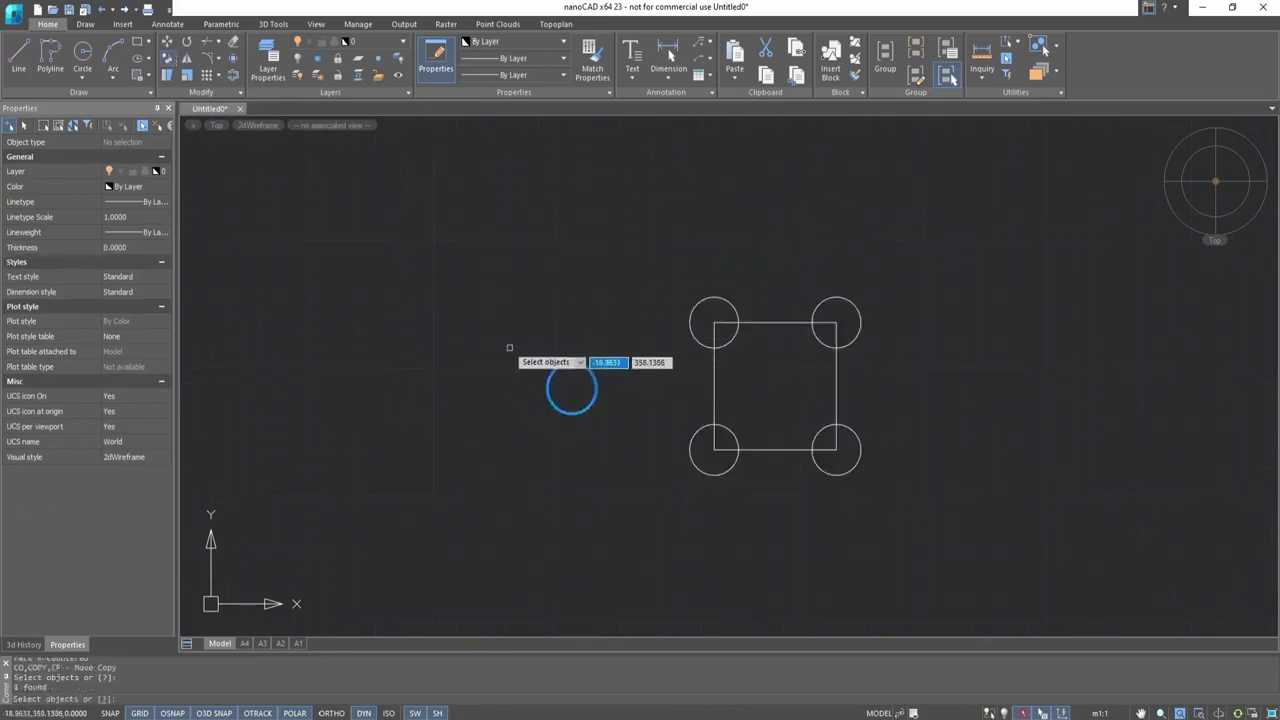
pyautogui.press('Return')
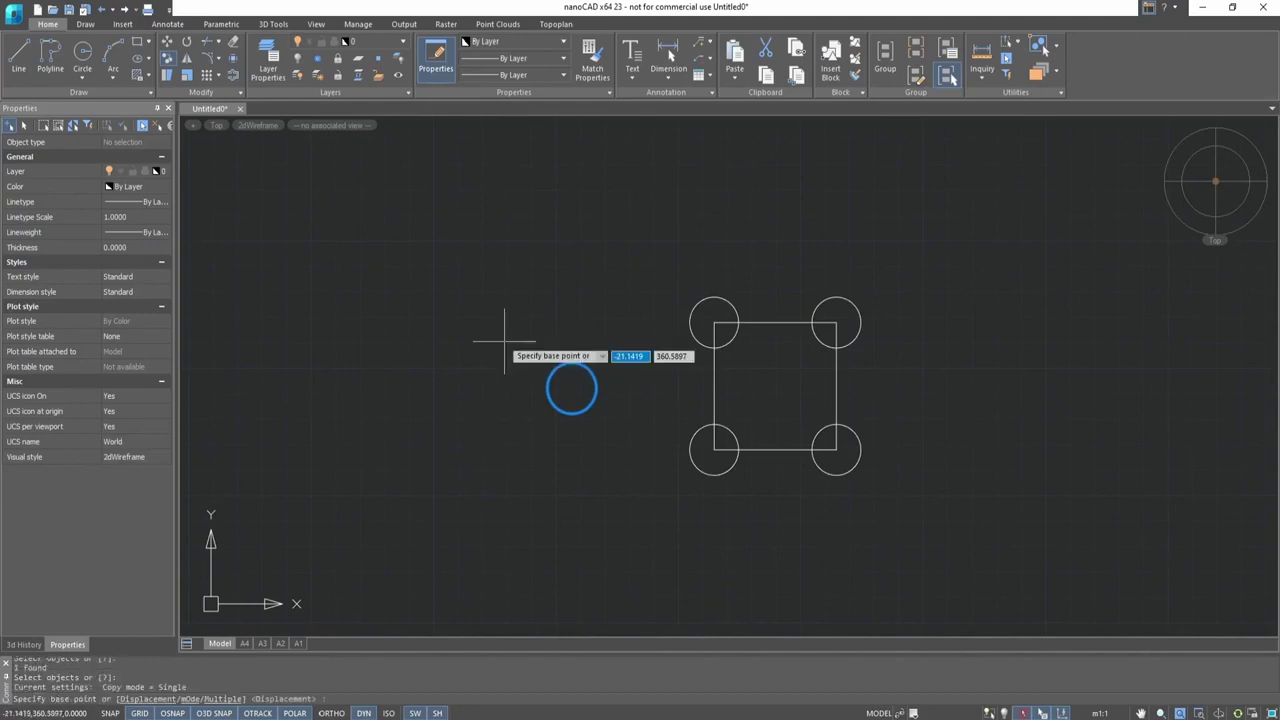
pyautogui.click(186, 700)
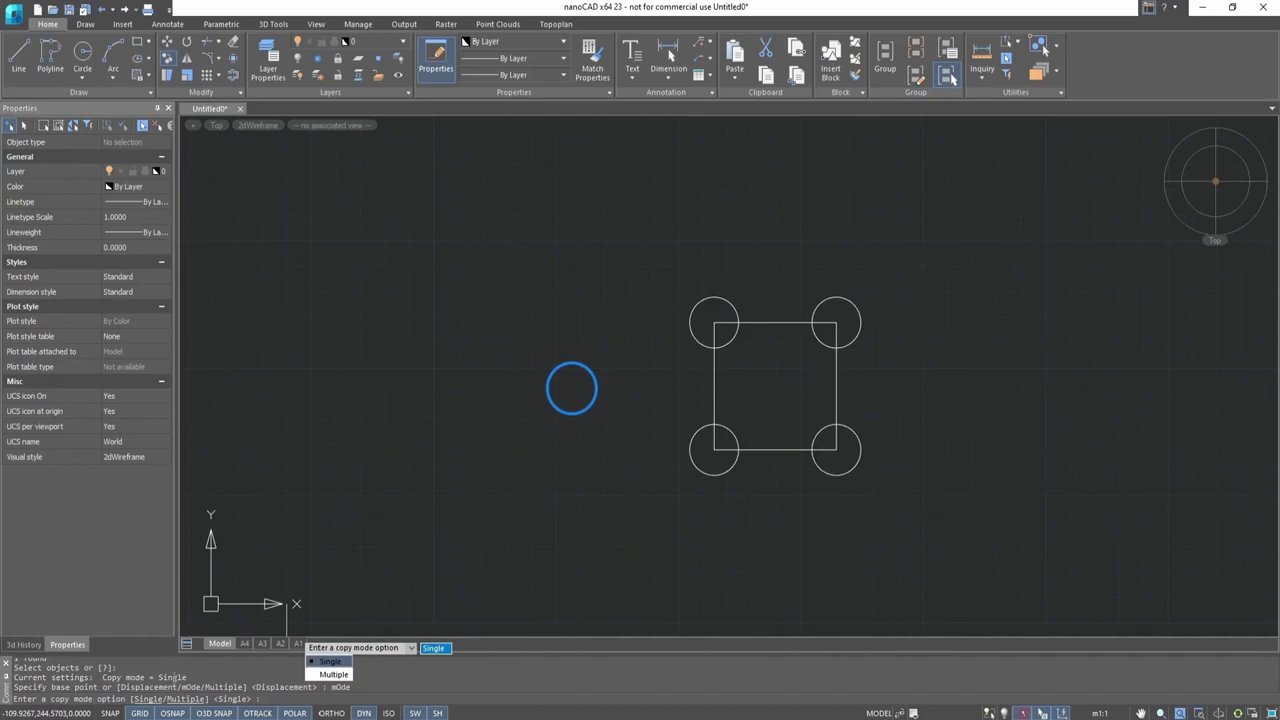
pyautogui.click(331, 664)
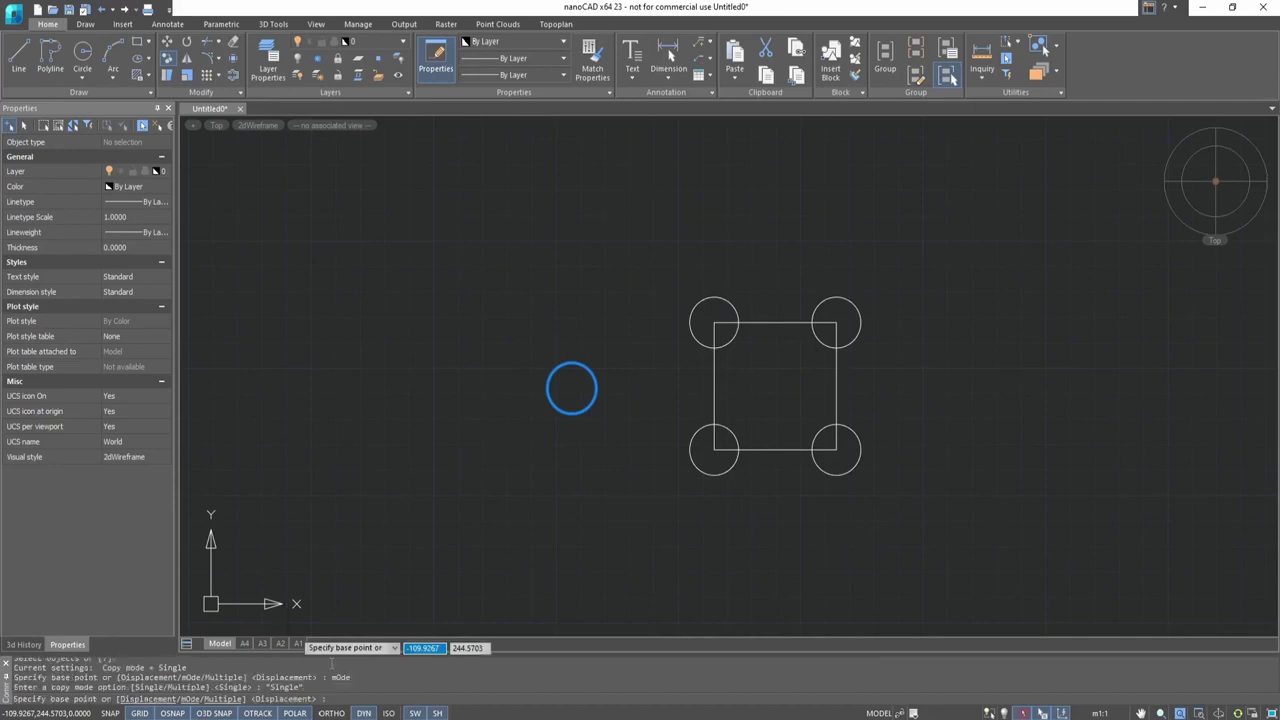
pyautogui.click(571, 387)
pyautogui.click(997, 387)
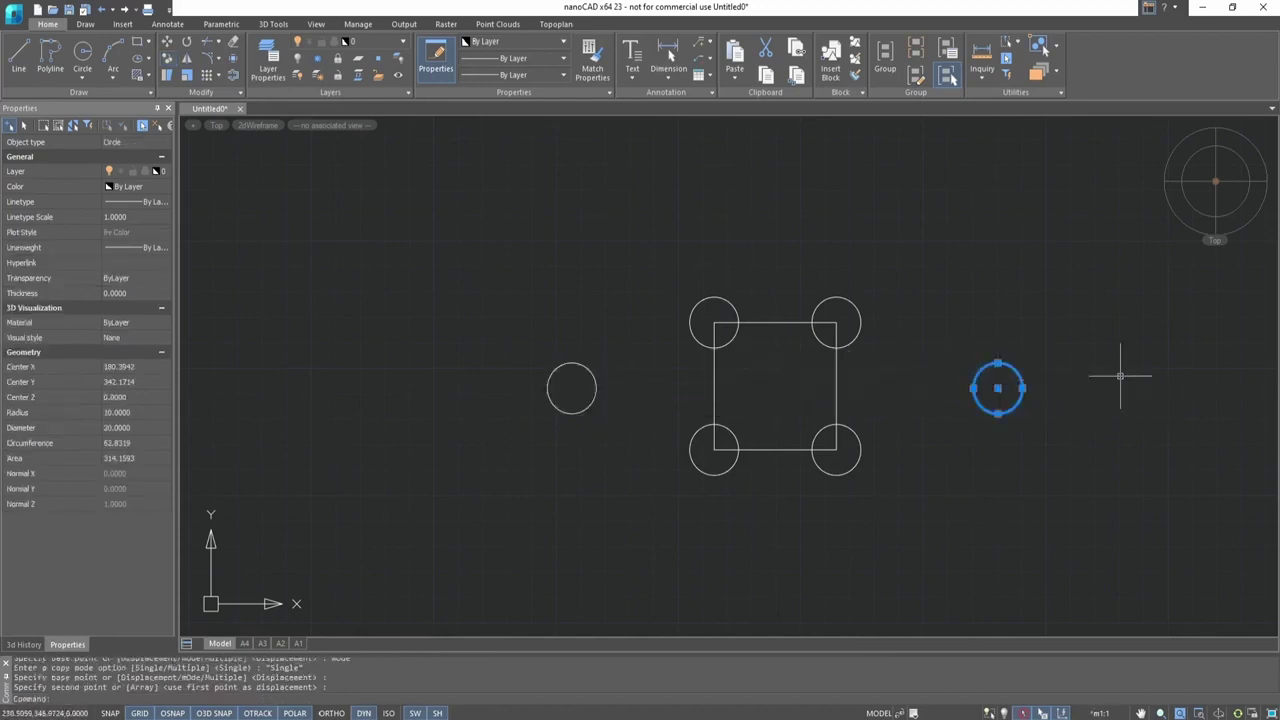
pyautogui.scroll(-3, 1125, 392)
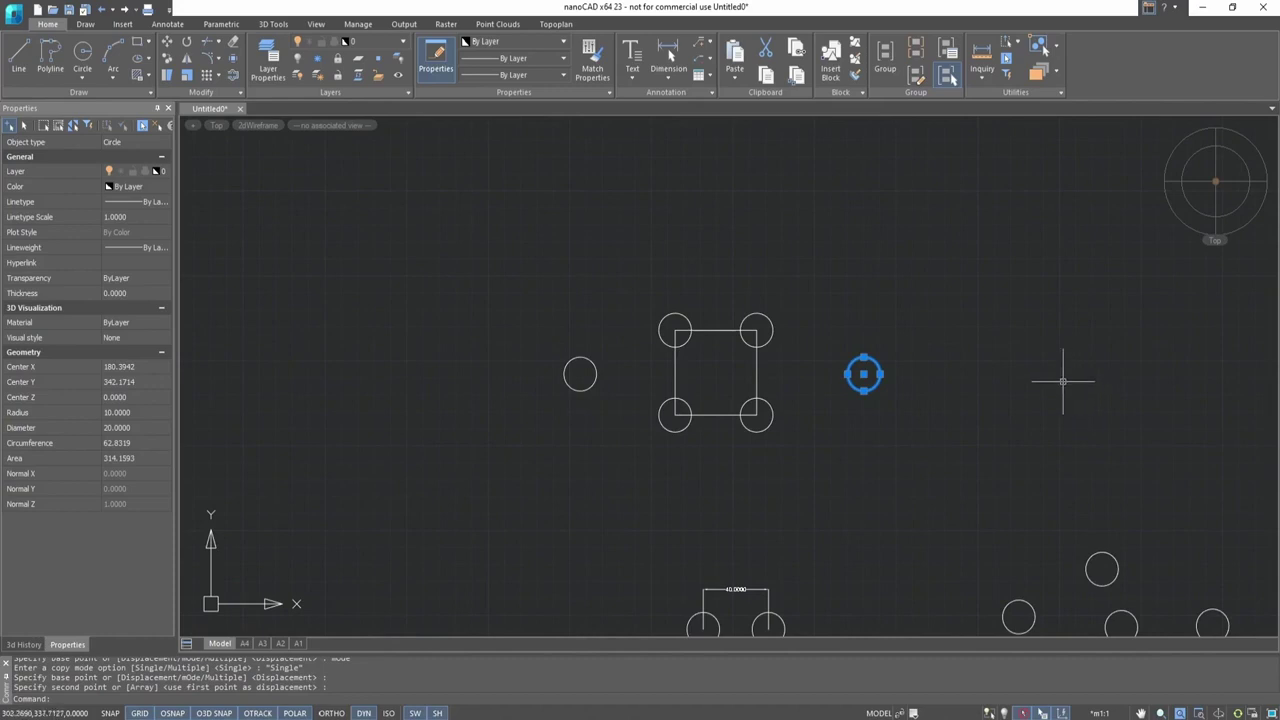
pyautogui.press('Escape')
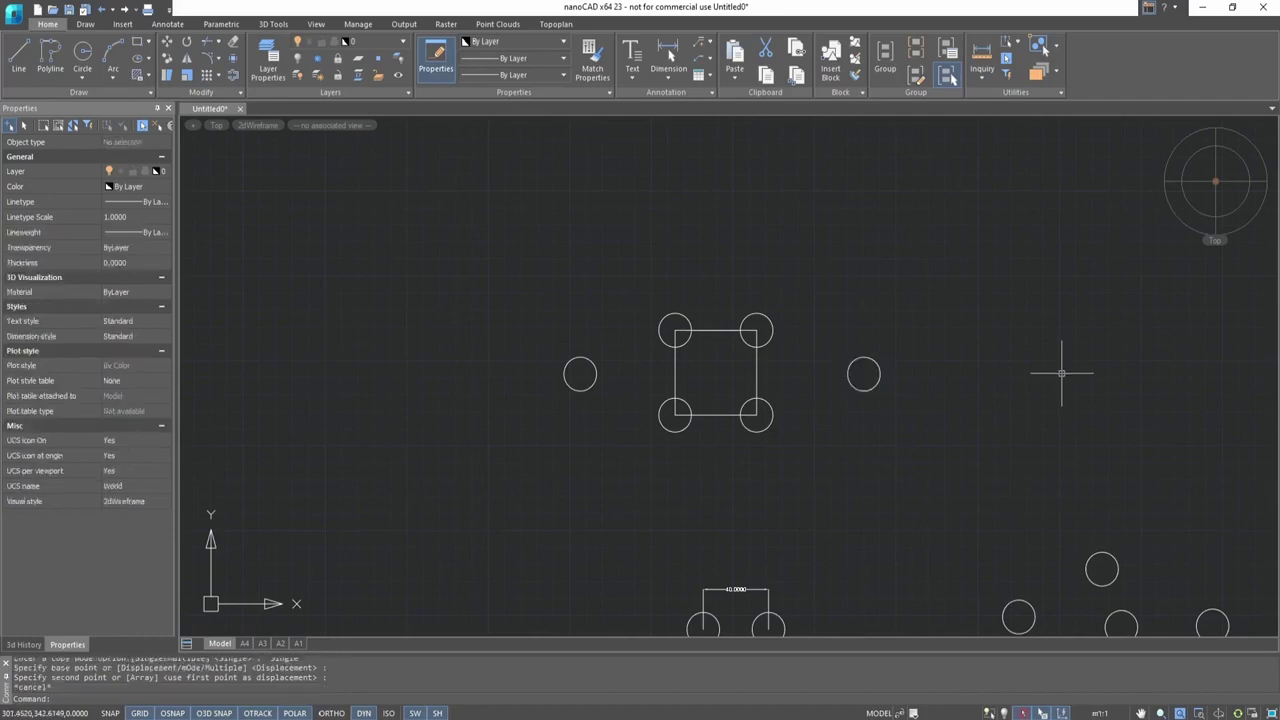
# - Copy the same circle with the Multiple option from its center, placing six copies in a horizontal row to its left
pyautogui.click(167, 58)
pyautogui.click(566, 363)
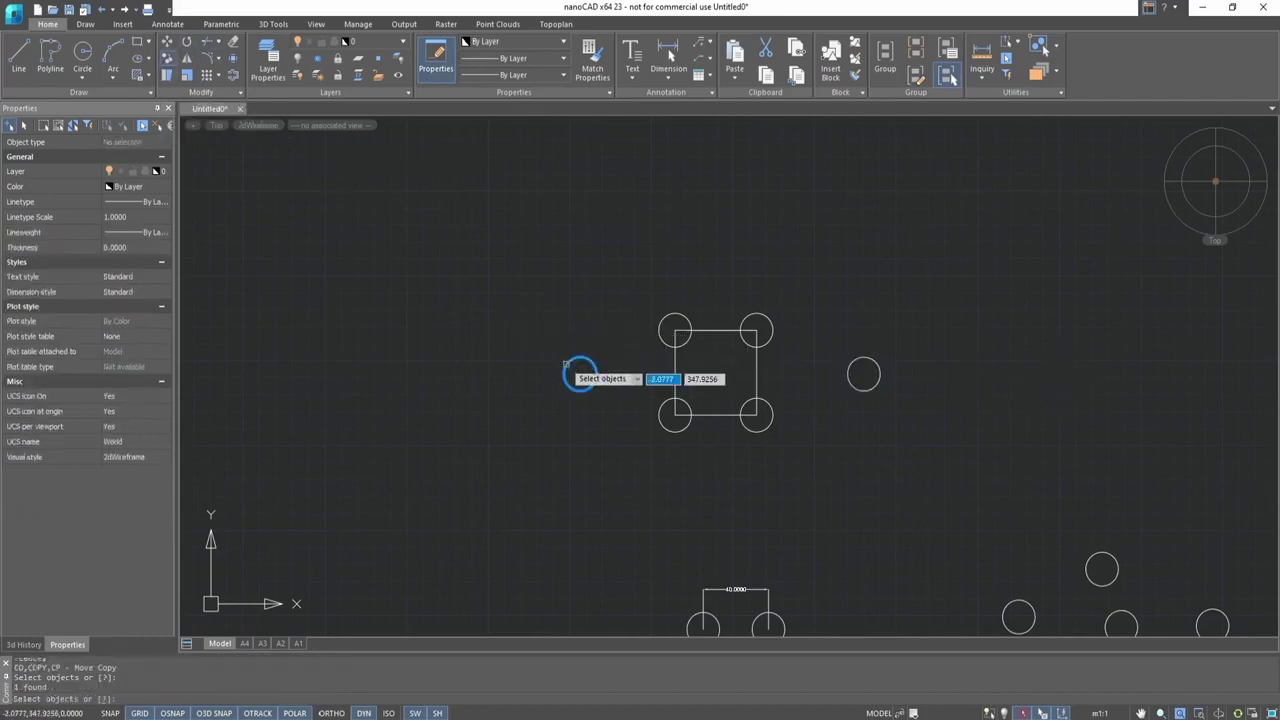
pyautogui.press('Return')
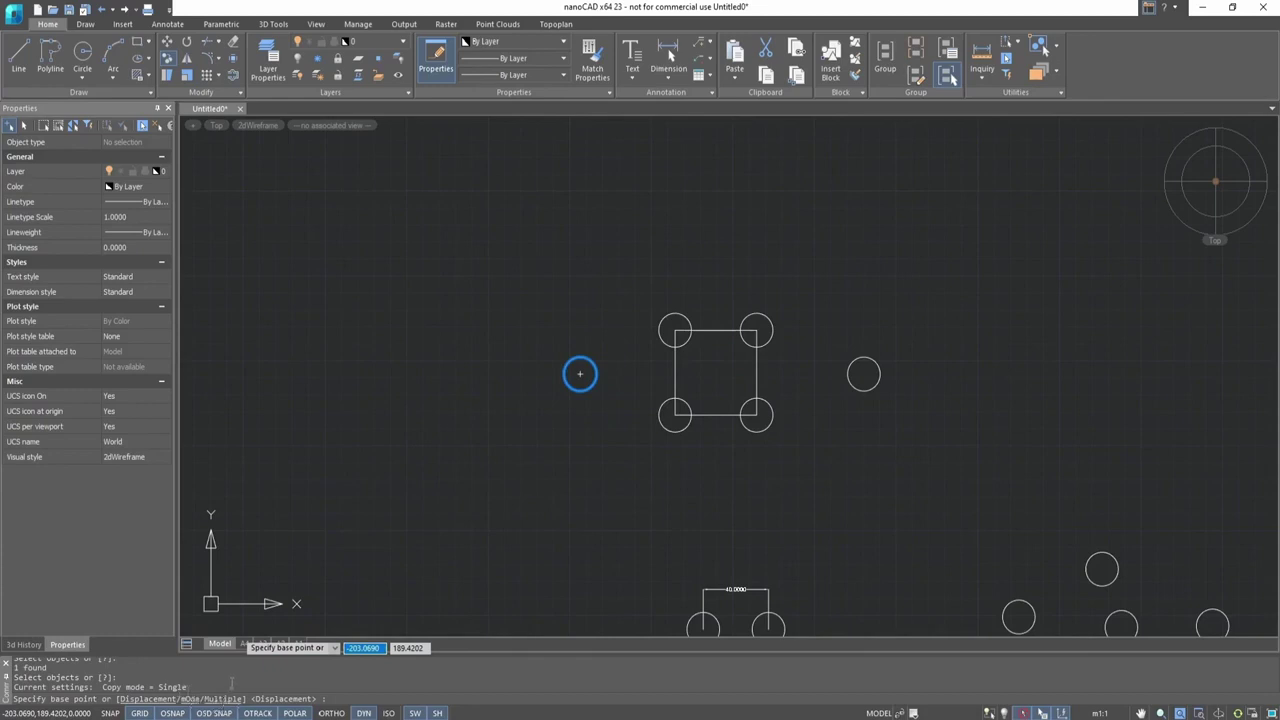
pyautogui.click(230, 700)
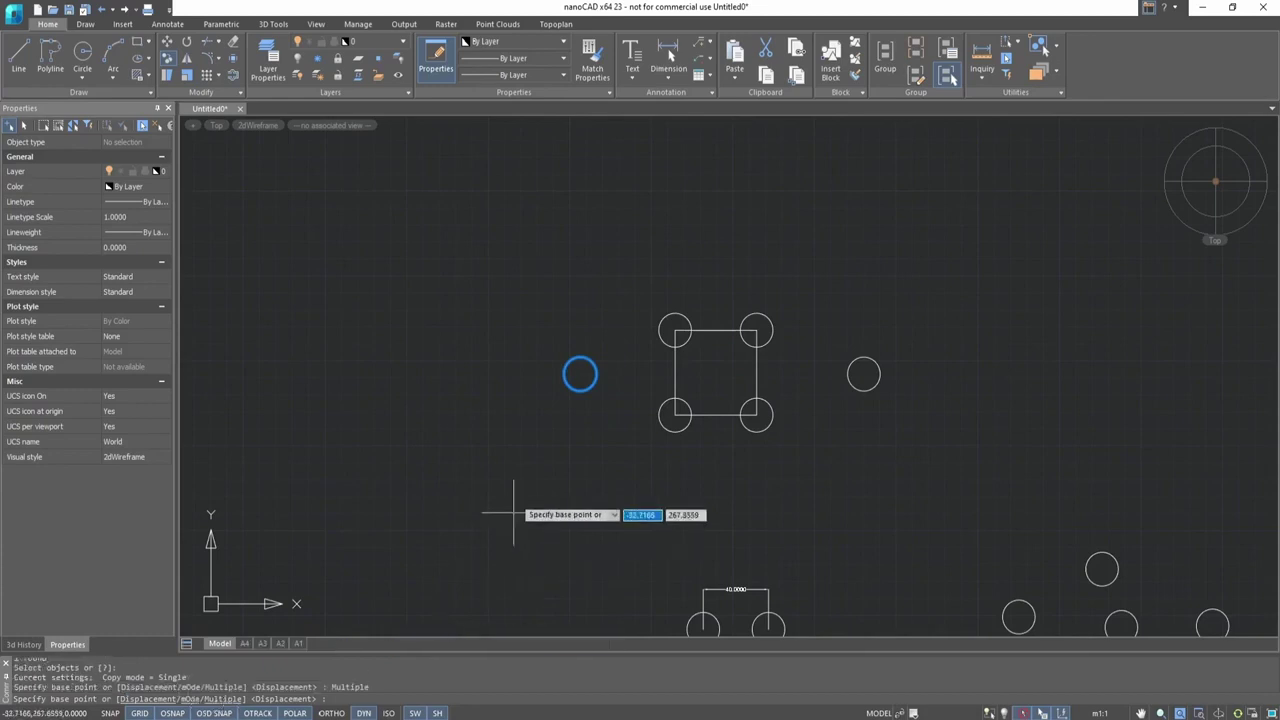
pyautogui.click(580, 374)
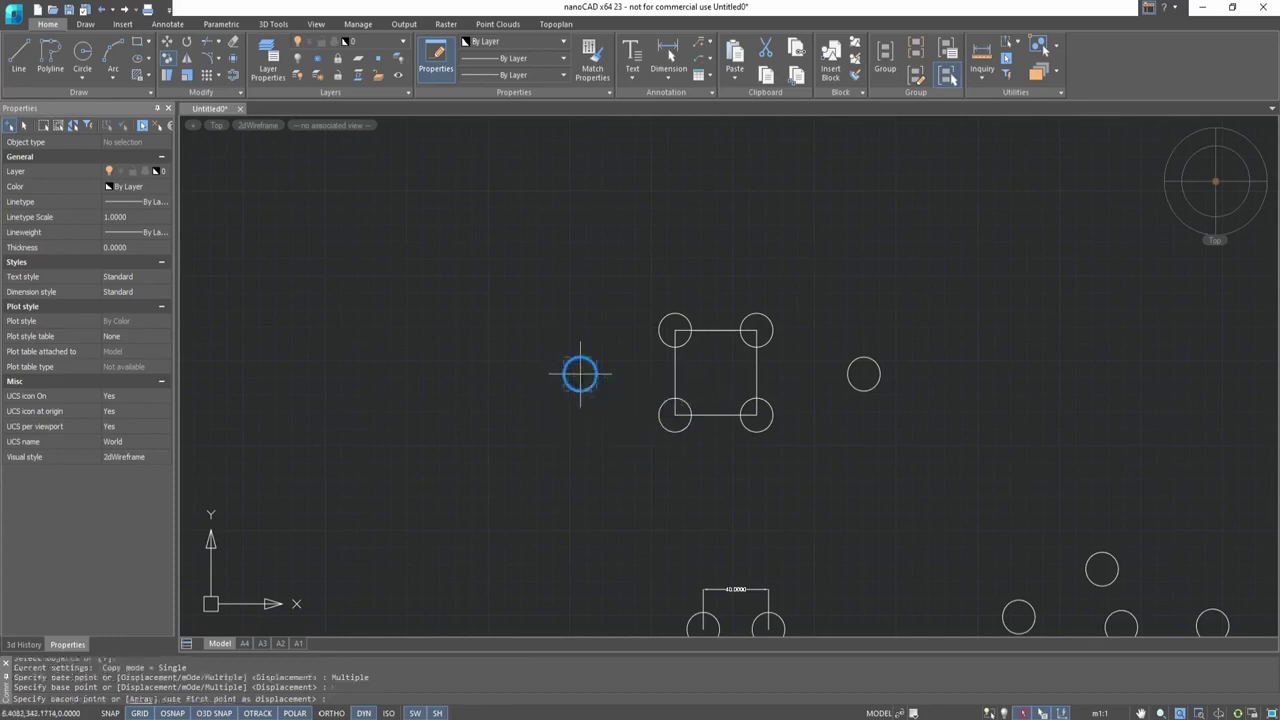
pyautogui.click(513, 374)
pyautogui.click(444, 374)
pyautogui.click(370, 374)
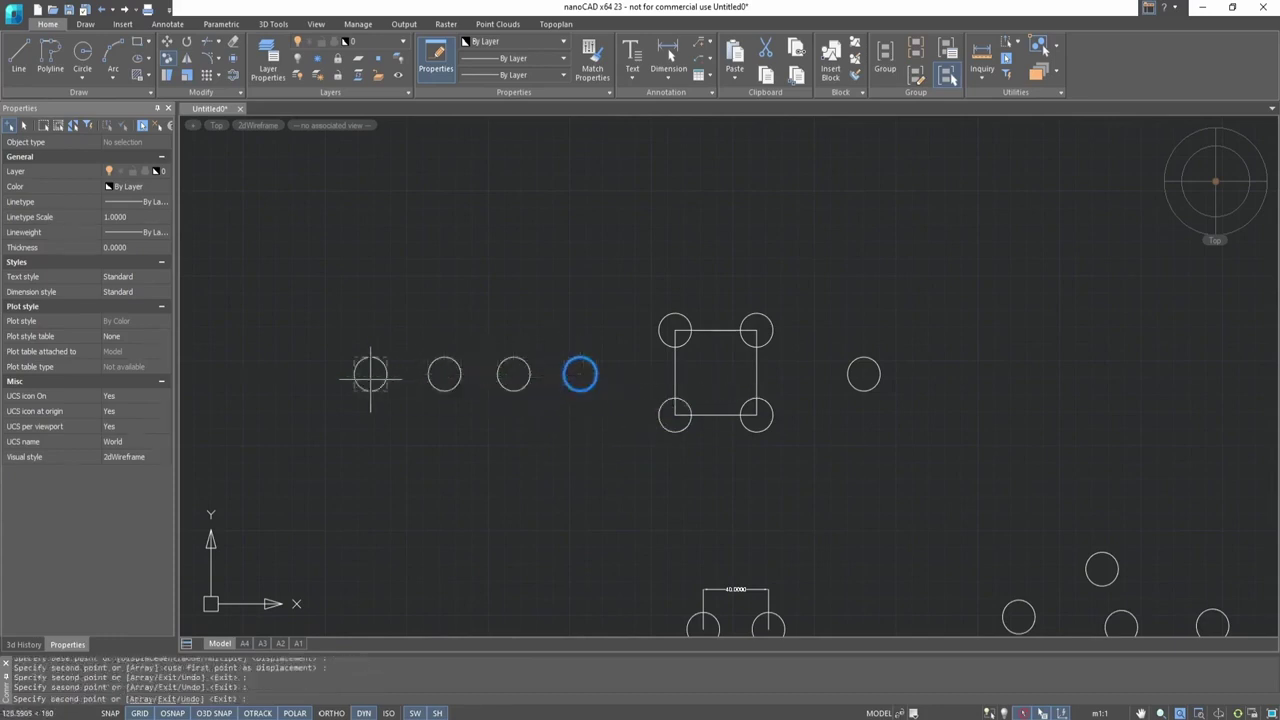
pyautogui.click(314, 374)
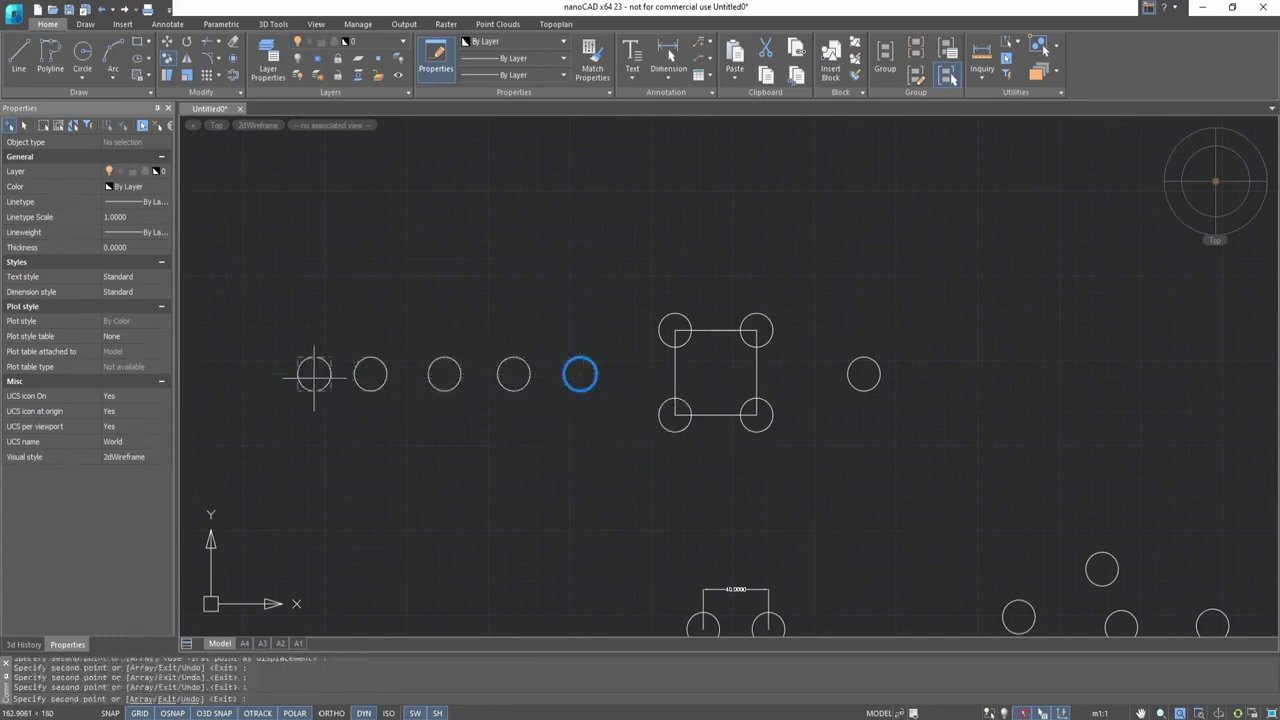
pyautogui.click(248, 374)
pyautogui.click(197, 374)
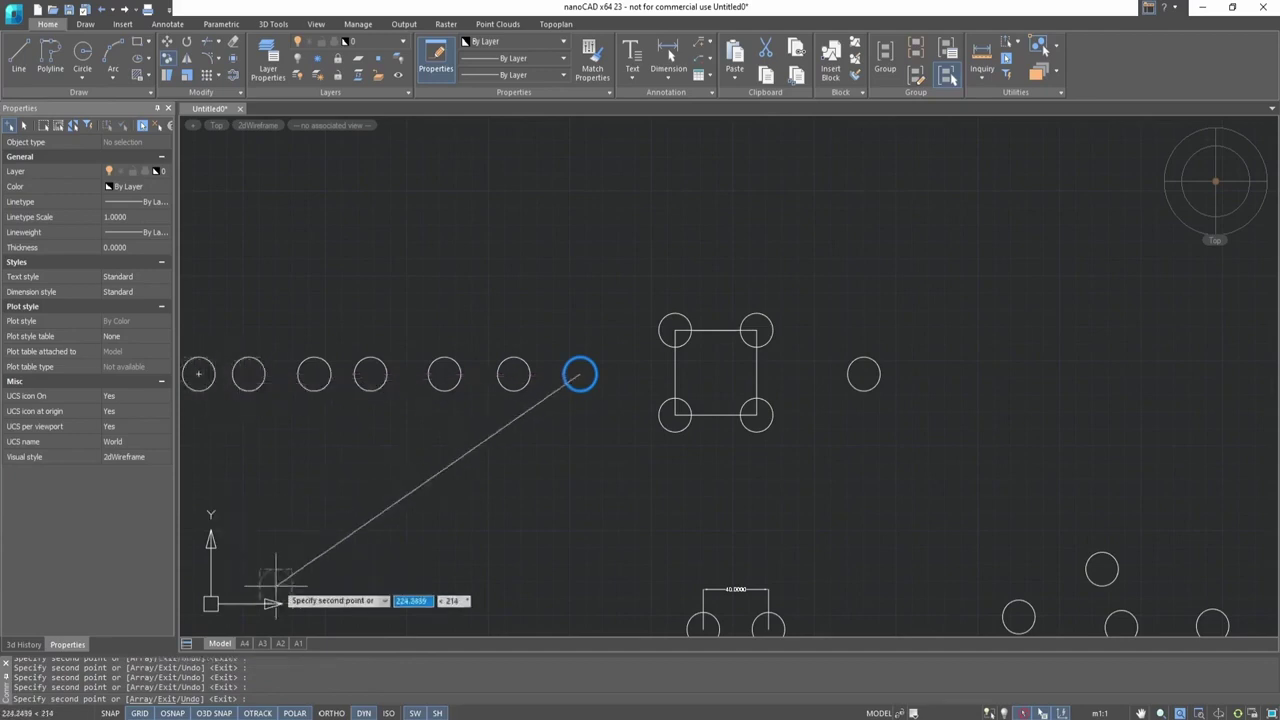
# - Add a 6-item vertical array of the circle with the Array option, running straight up at about 30 units spacing, and end the copying
pyautogui.scroll(-2, 488, 445)
pyautogui.scroll(-1, 300, 414)
pyautogui.scroll(2, 571, 428)
pyautogui.scroll(-1, 700, 508)
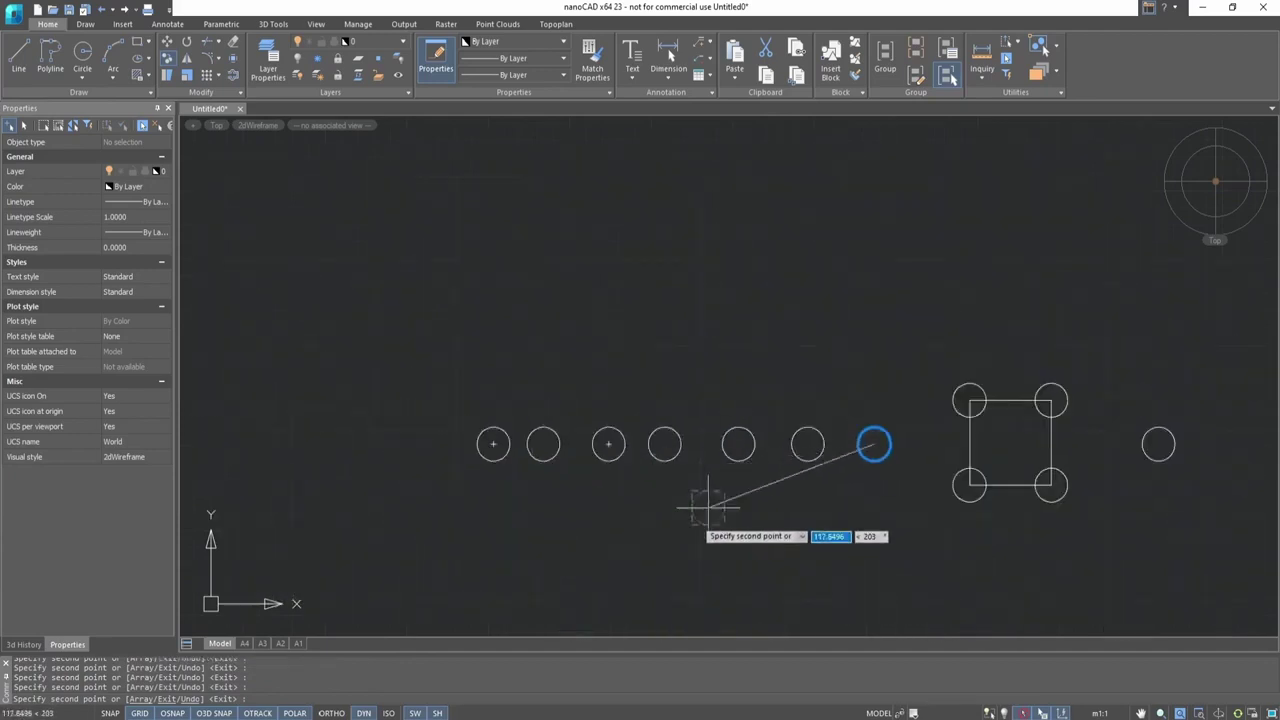
pyautogui.click(136, 700)
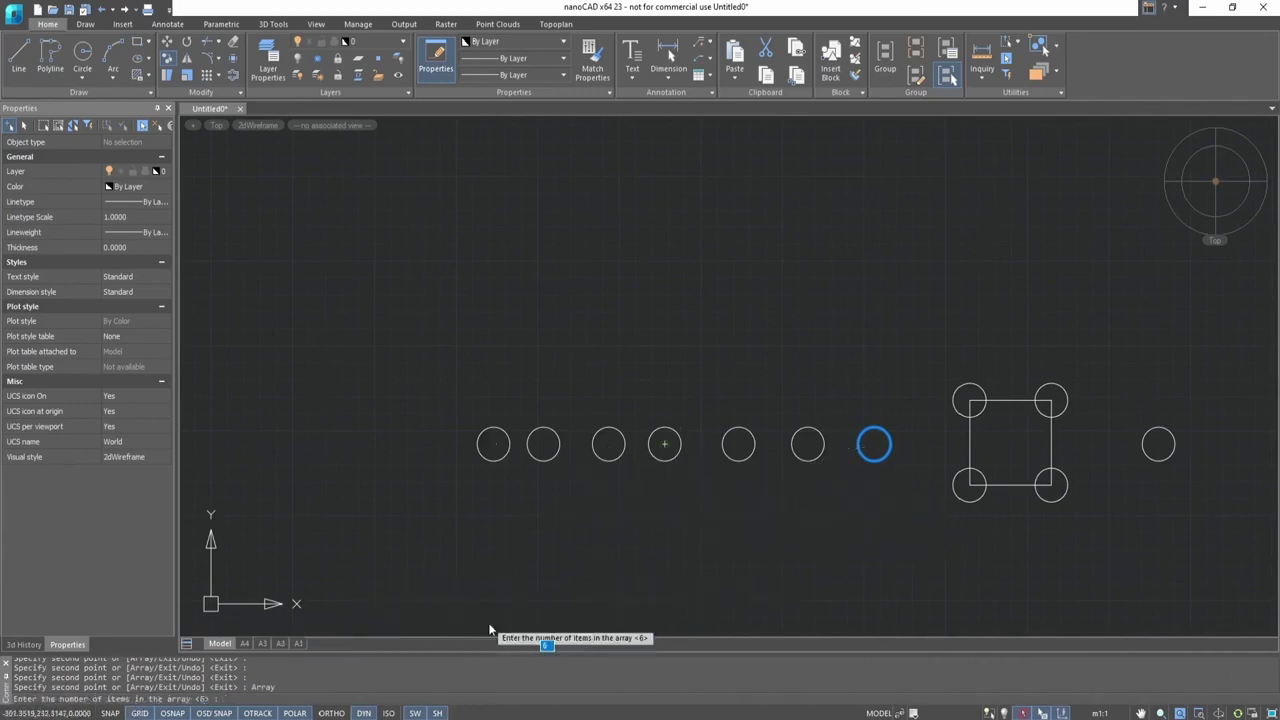
pyautogui.press('Return')
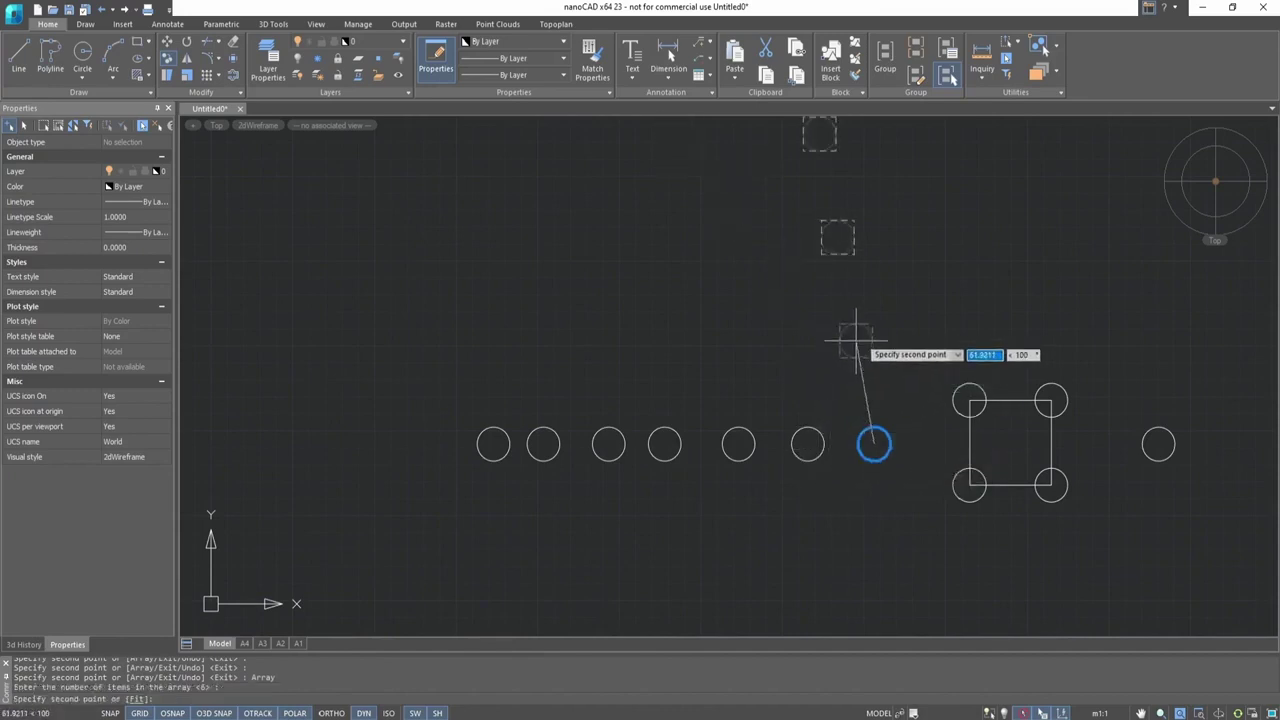
pyautogui.scroll(-5, 688, 335)
pyautogui.moveTo(841, 333); pyautogui.dragTo(772, 334, button='middle')
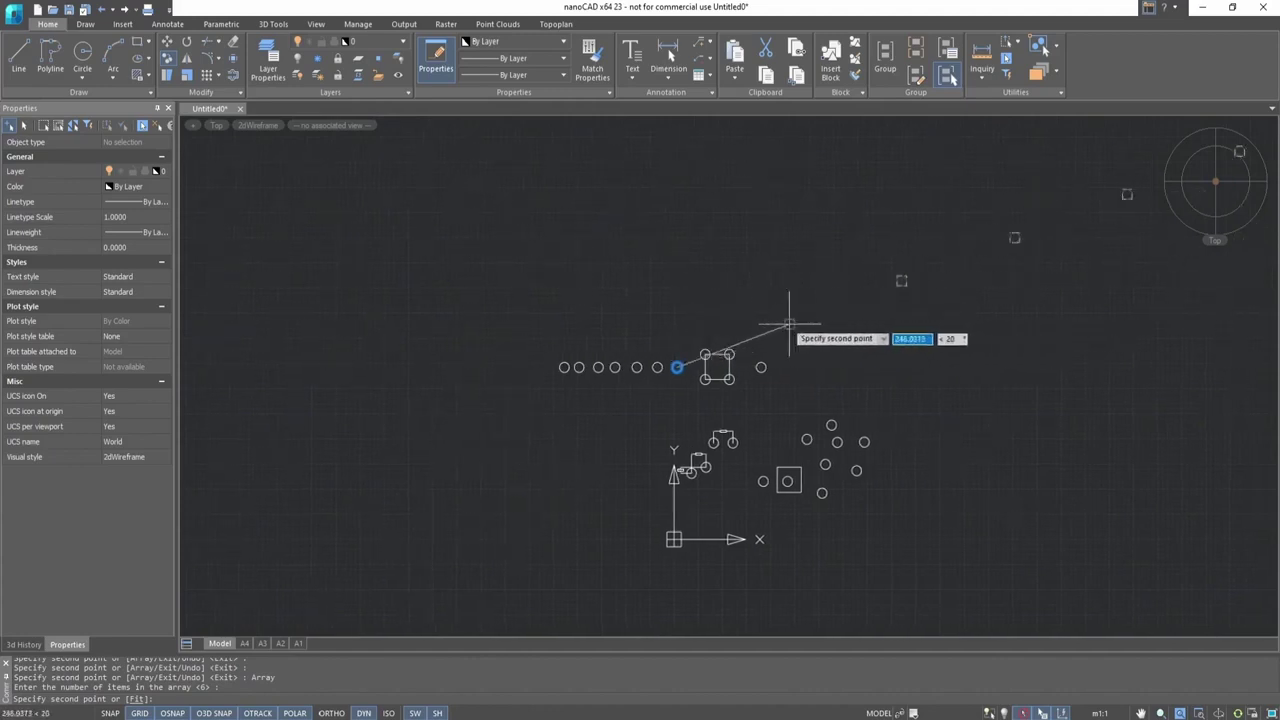
pyautogui.scroll(-3, 725, 336)
pyautogui.scroll(3, 741, 330)
pyautogui.scroll(4, 715, 374)
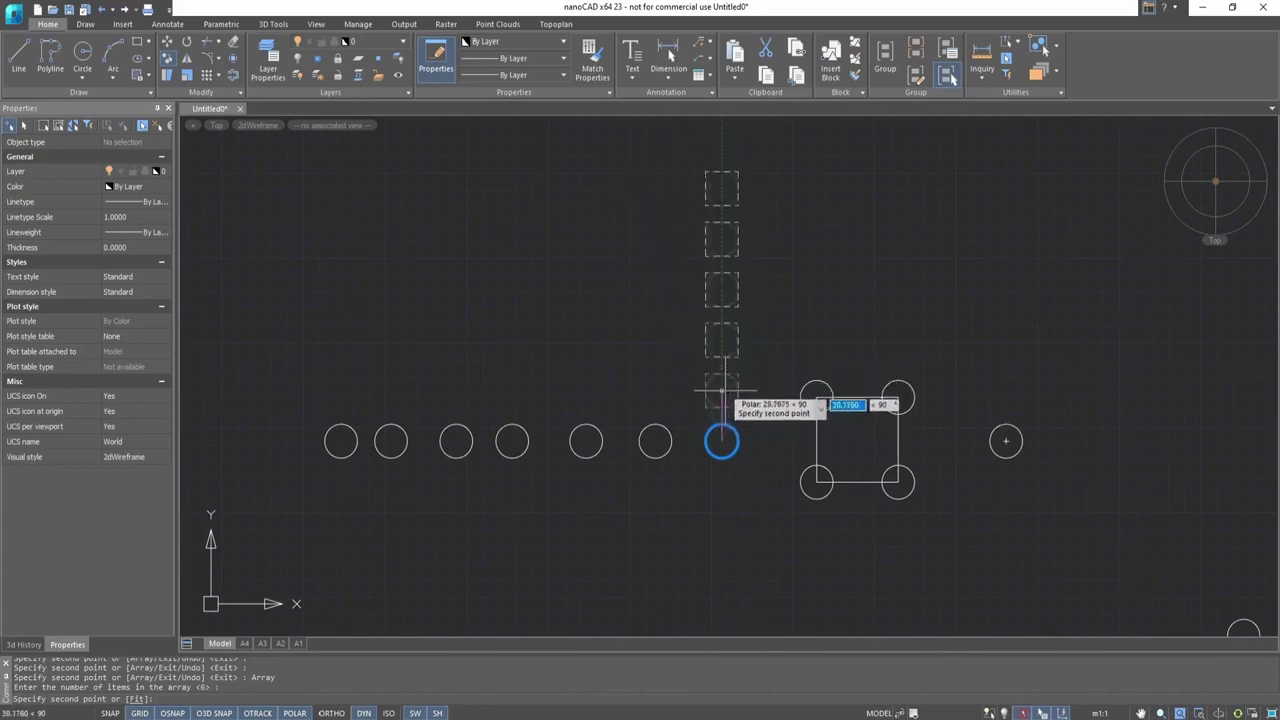
pyautogui.click(722, 392)
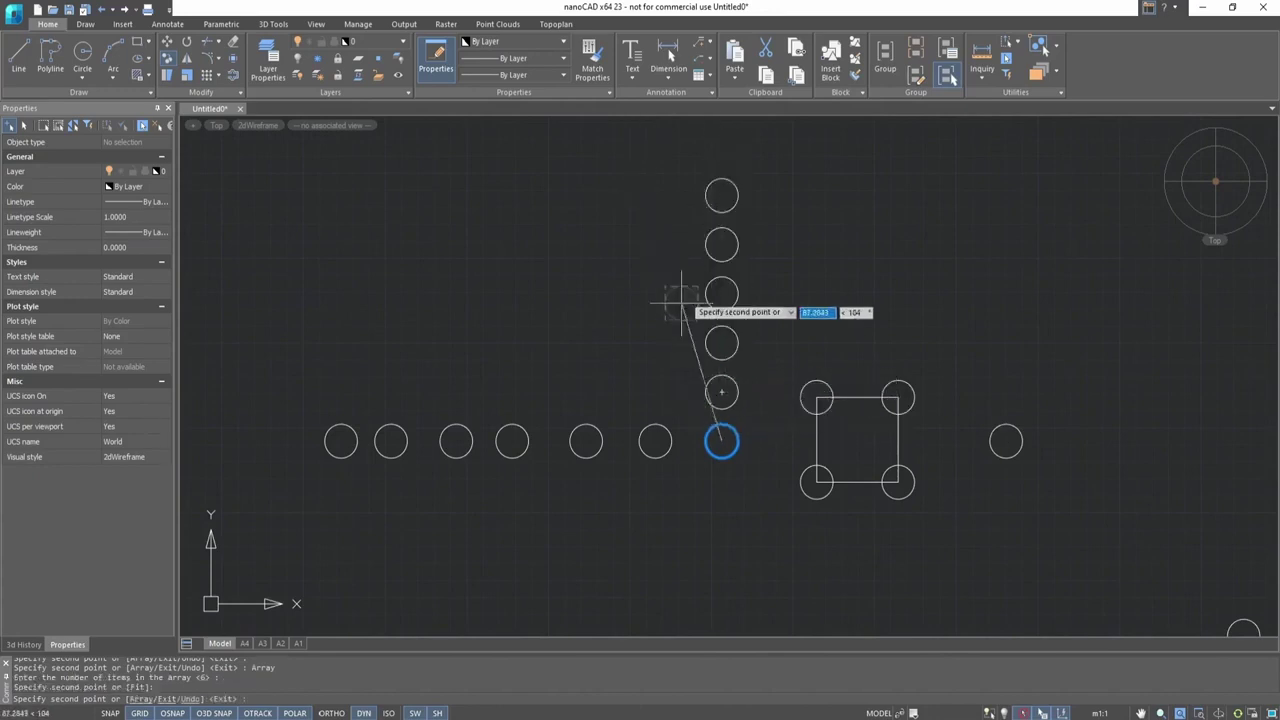
pyautogui.press('Escape')
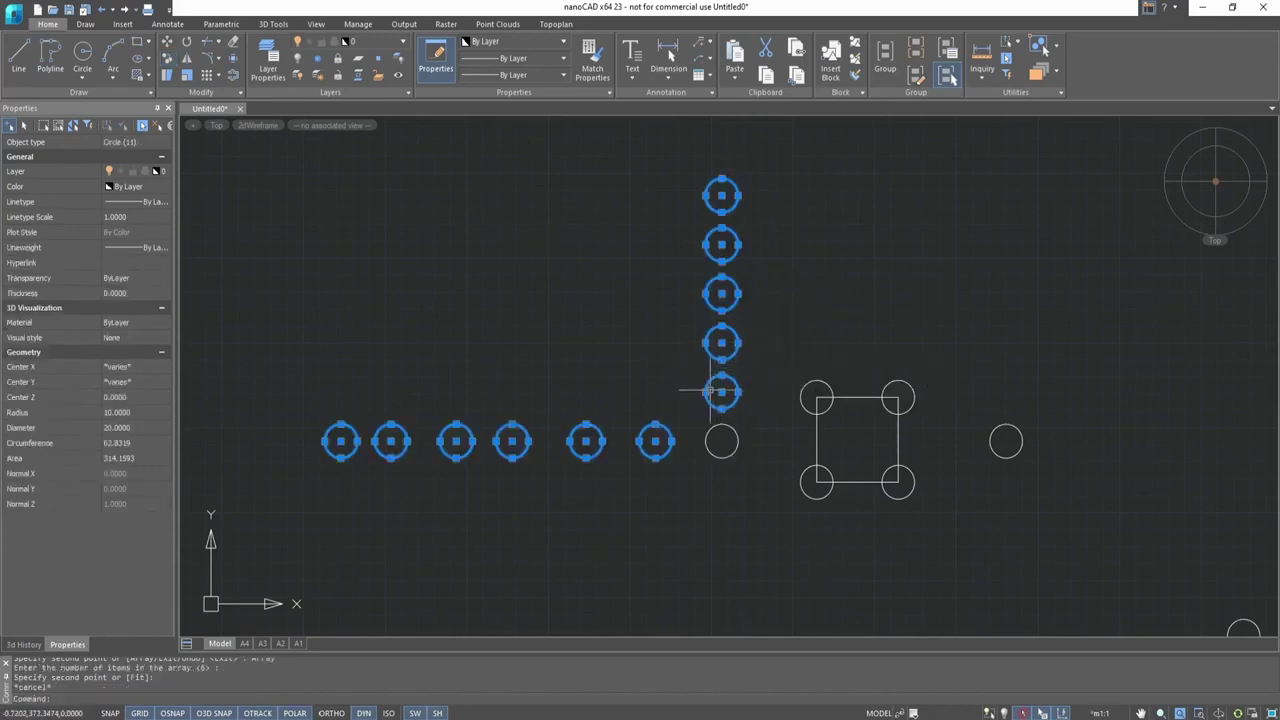
pyautogui.press('Escape')
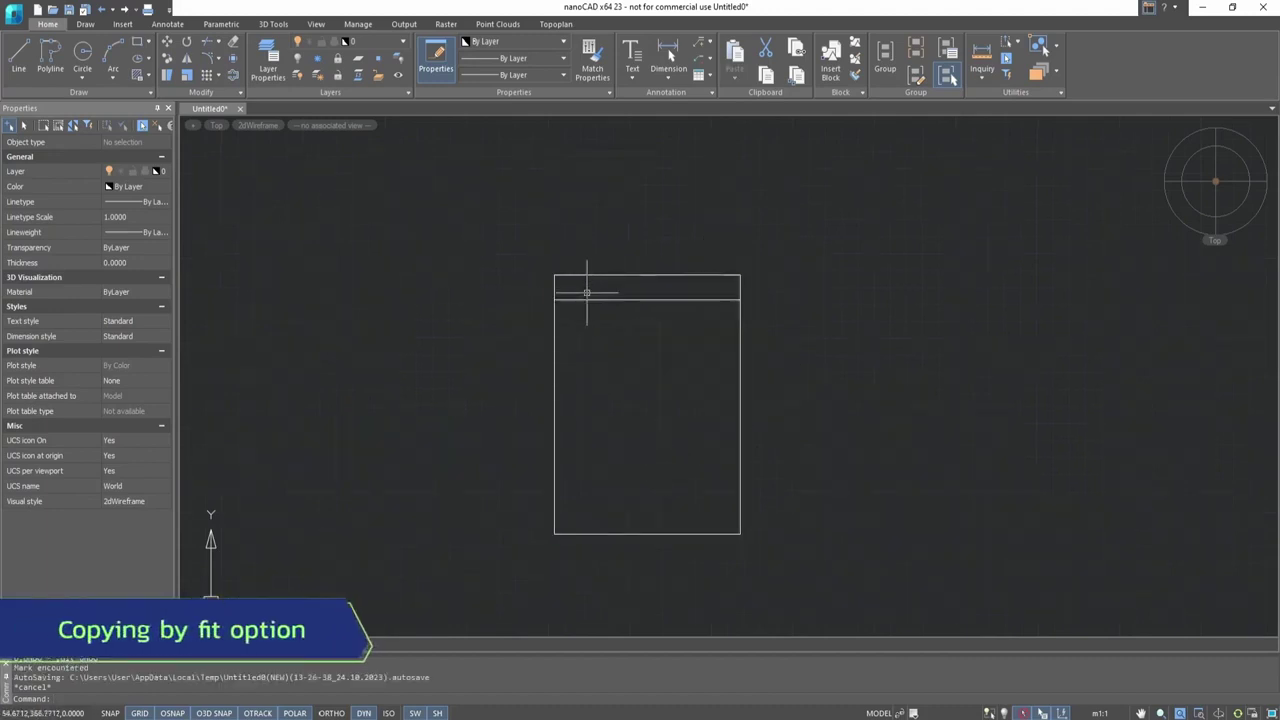
# - Copy the rectangle's inner line in Multiple mode as an 8-item array, using Fit from the rectangle's upper-left corner to its lower-left corner
pyautogui.click(586, 299)
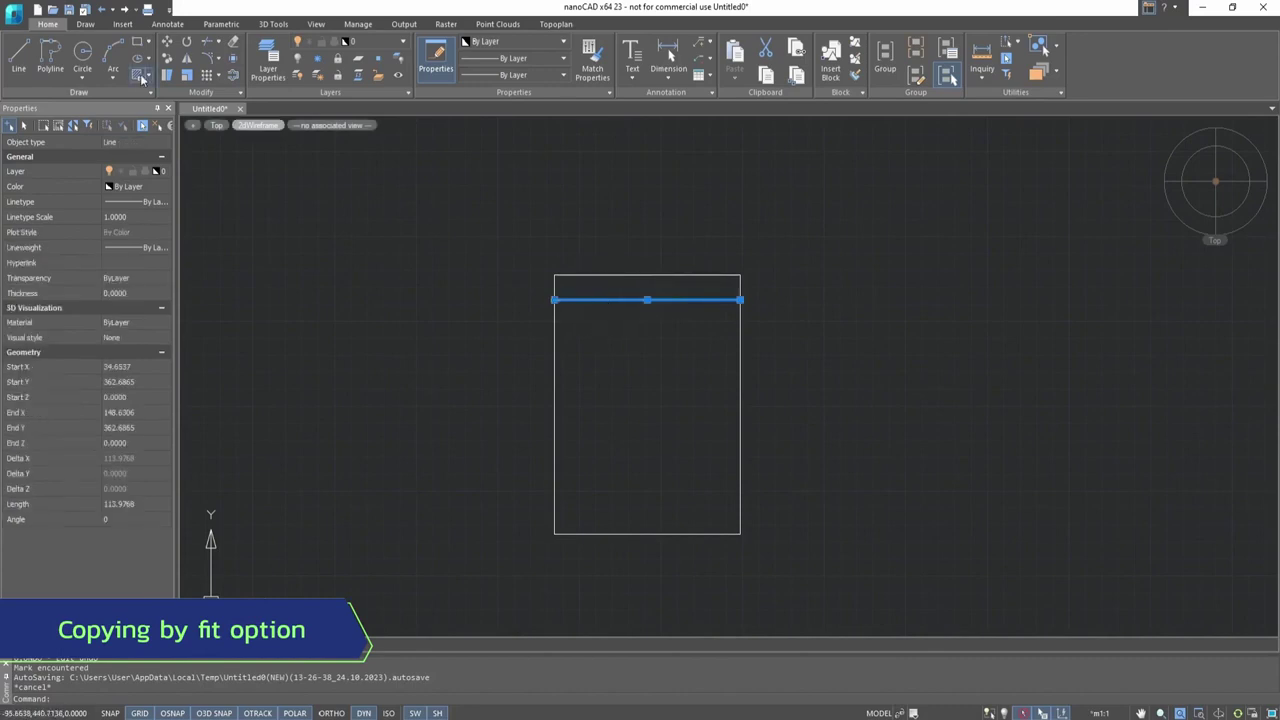
pyautogui.click(167, 58)
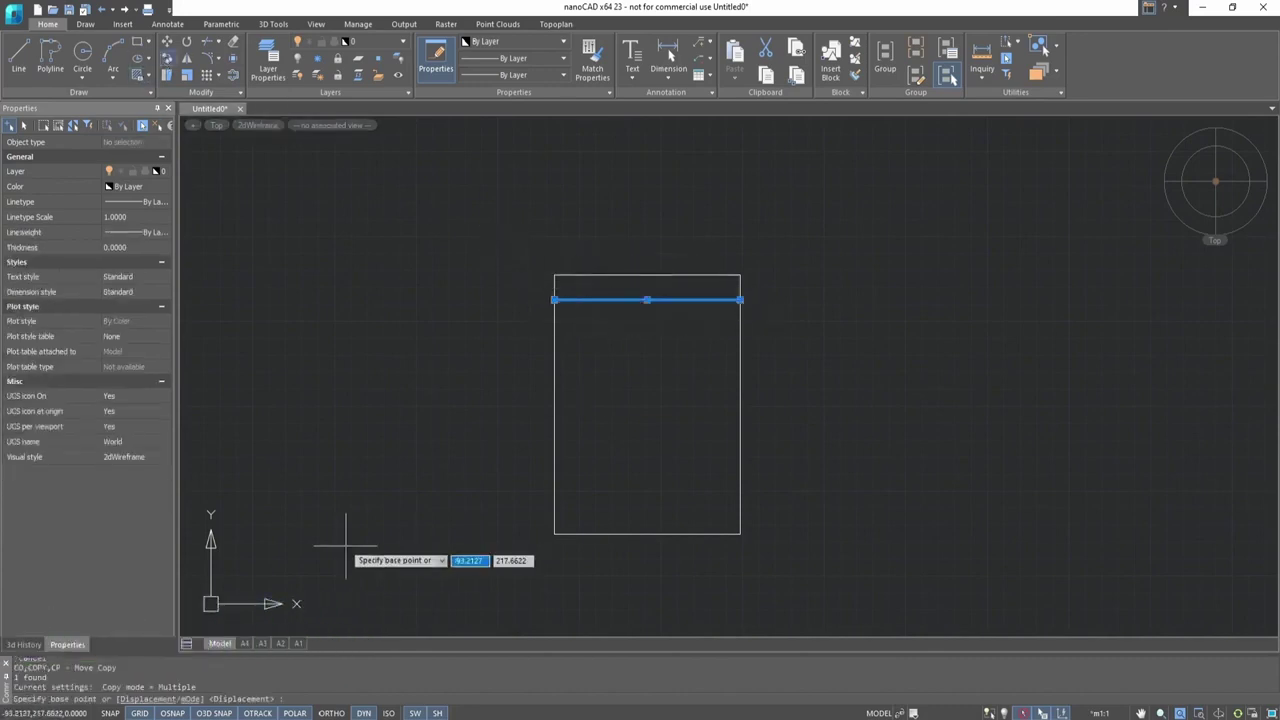
pyautogui.click(189, 699)
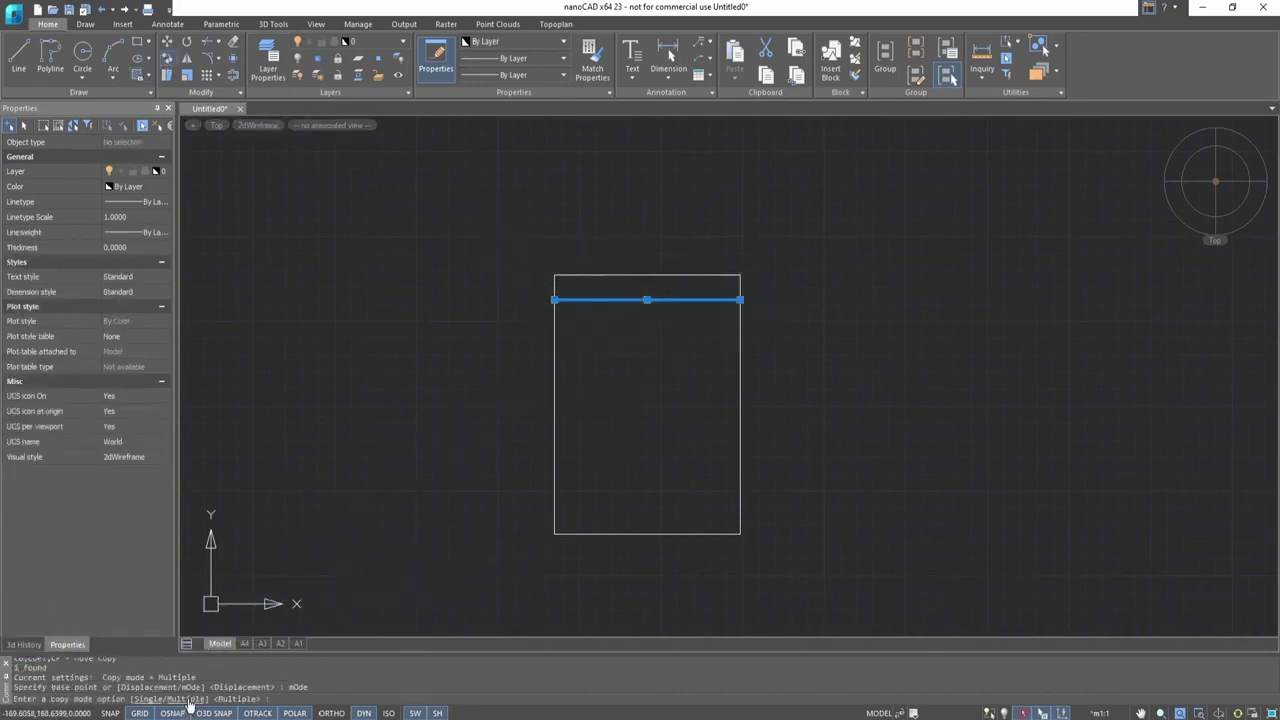
pyautogui.click(189, 699)
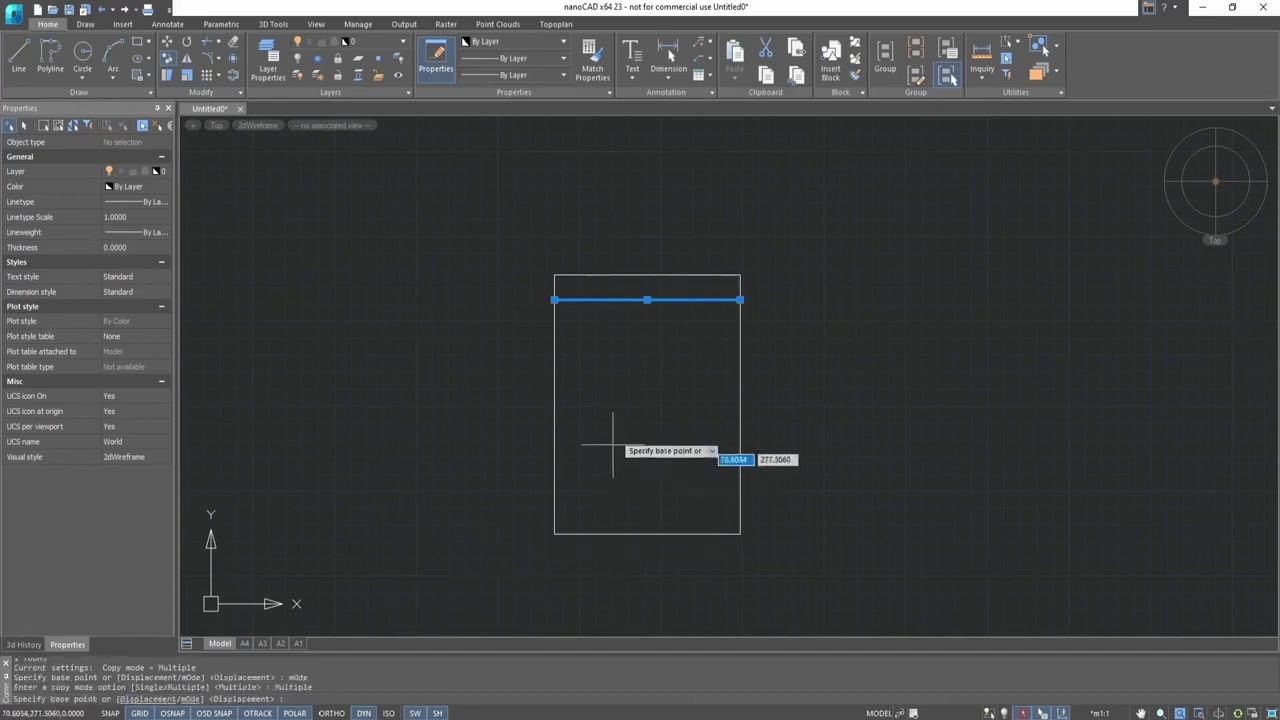
pyautogui.click(554, 276)
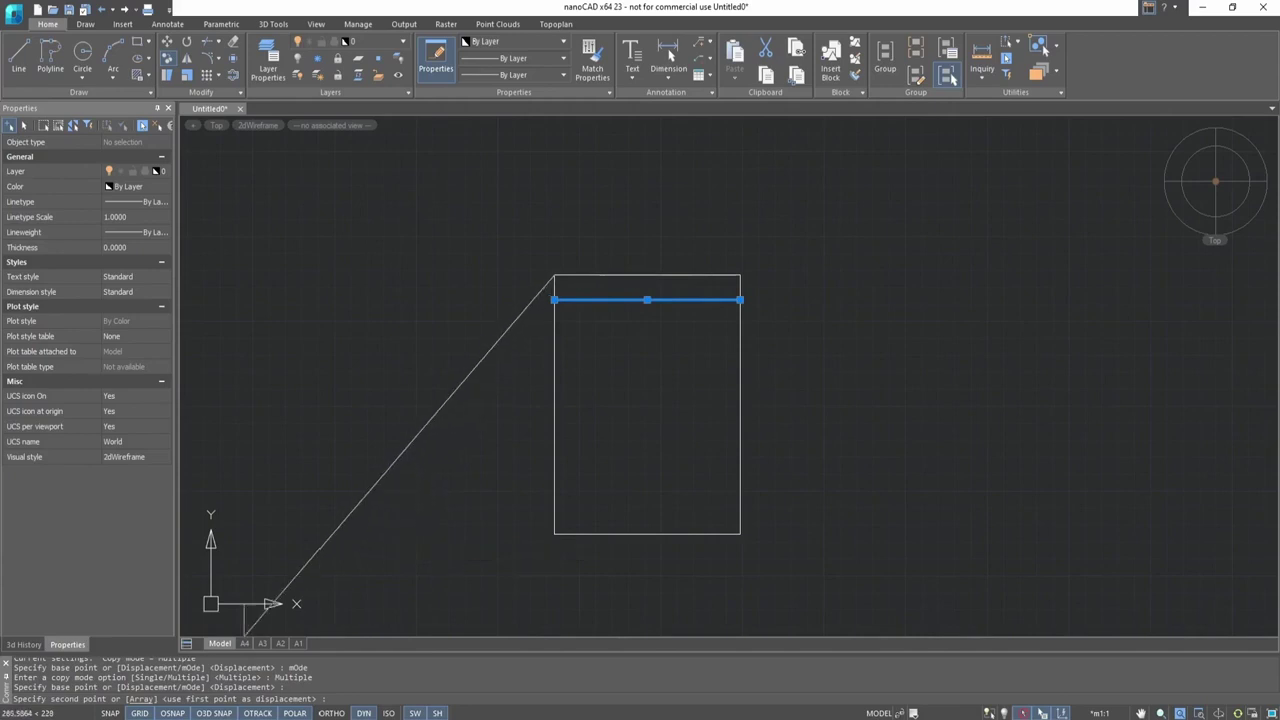
pyautogui.click(142, 702)
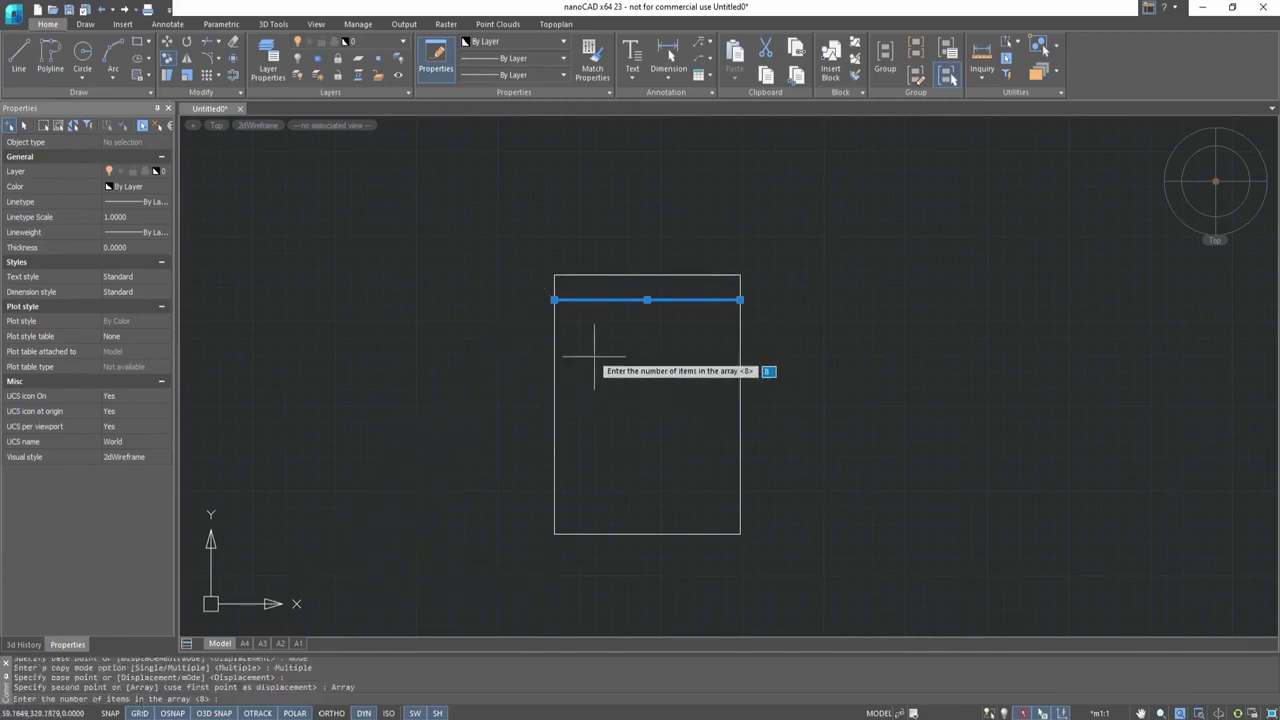
pyautogui.press('Return')
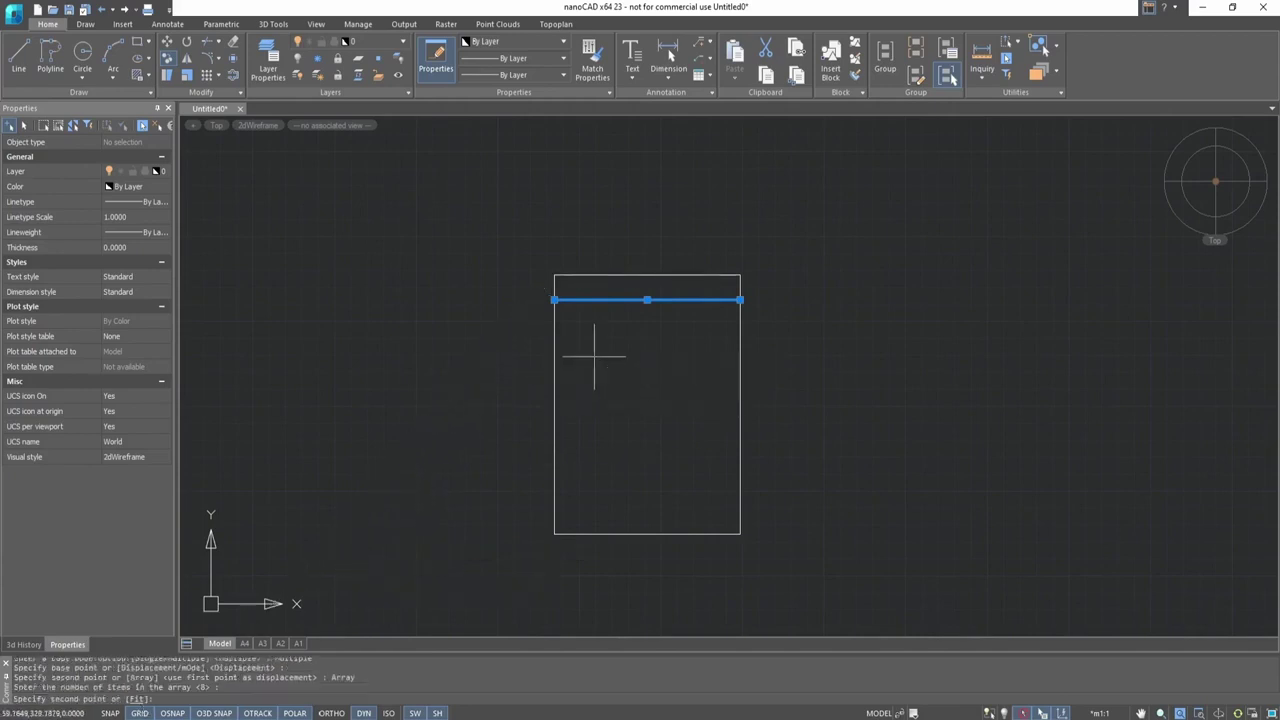
pyautogui.click(139, 700)
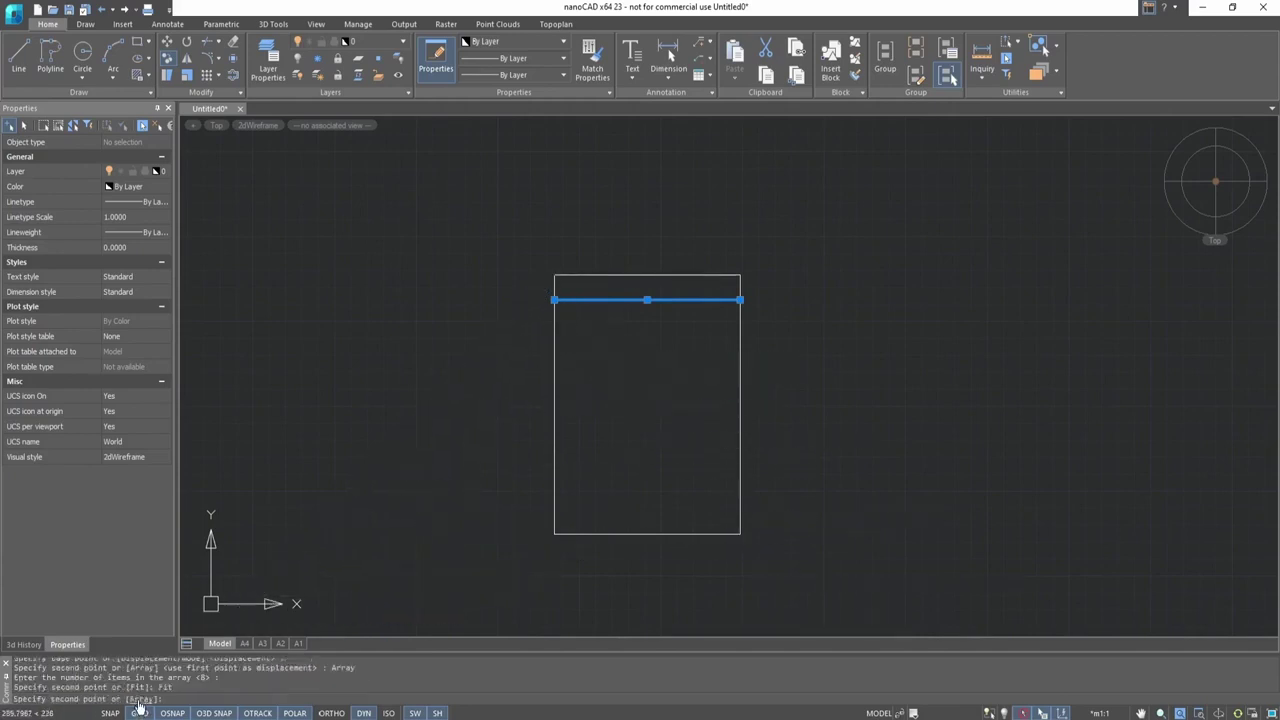
pyautogui.click(555, 535)
pyautogui.press('Escape')
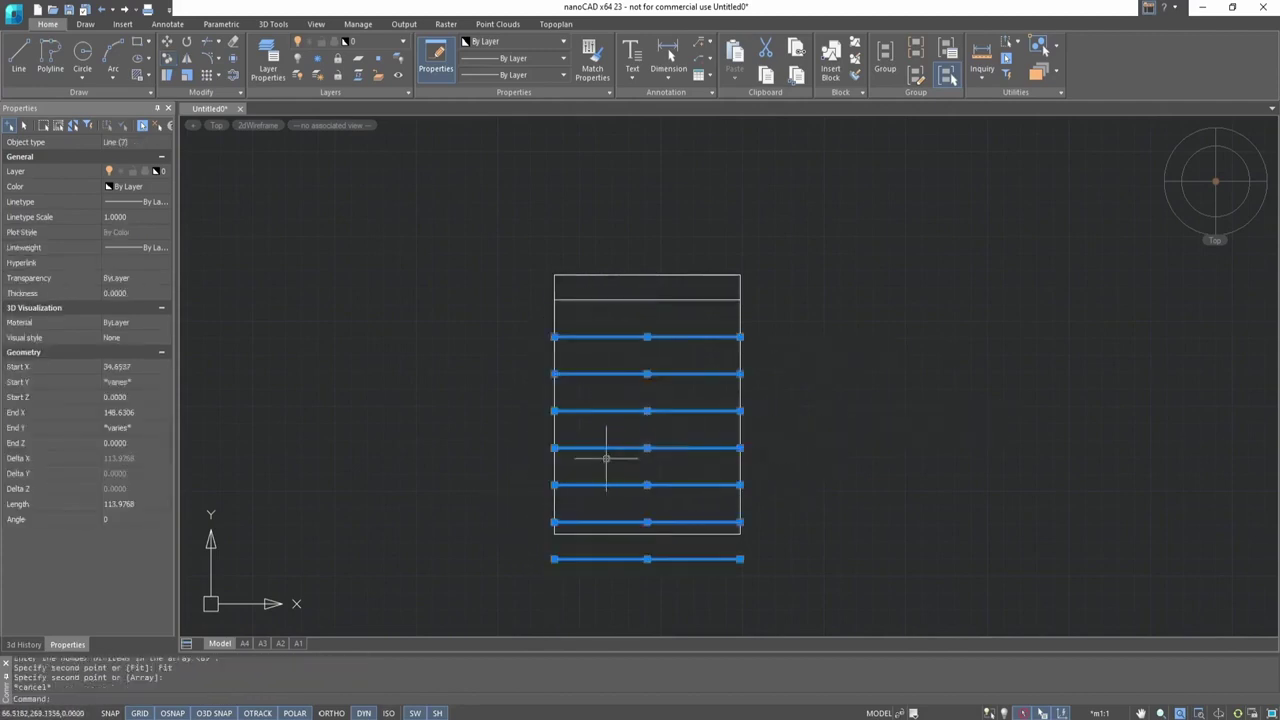
pyautogui.press('Escape')
pyautogui.scroll(-3, 700, 410)
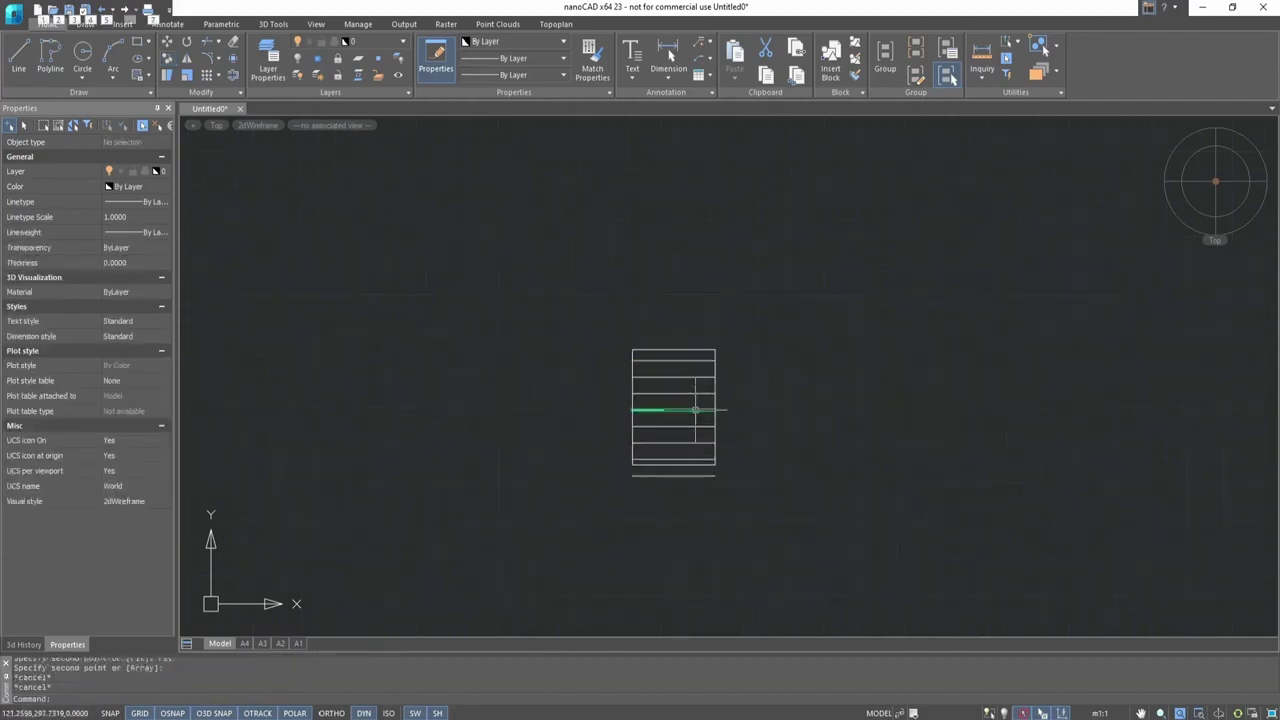
pyautogui.scroll(3, 657, 455)
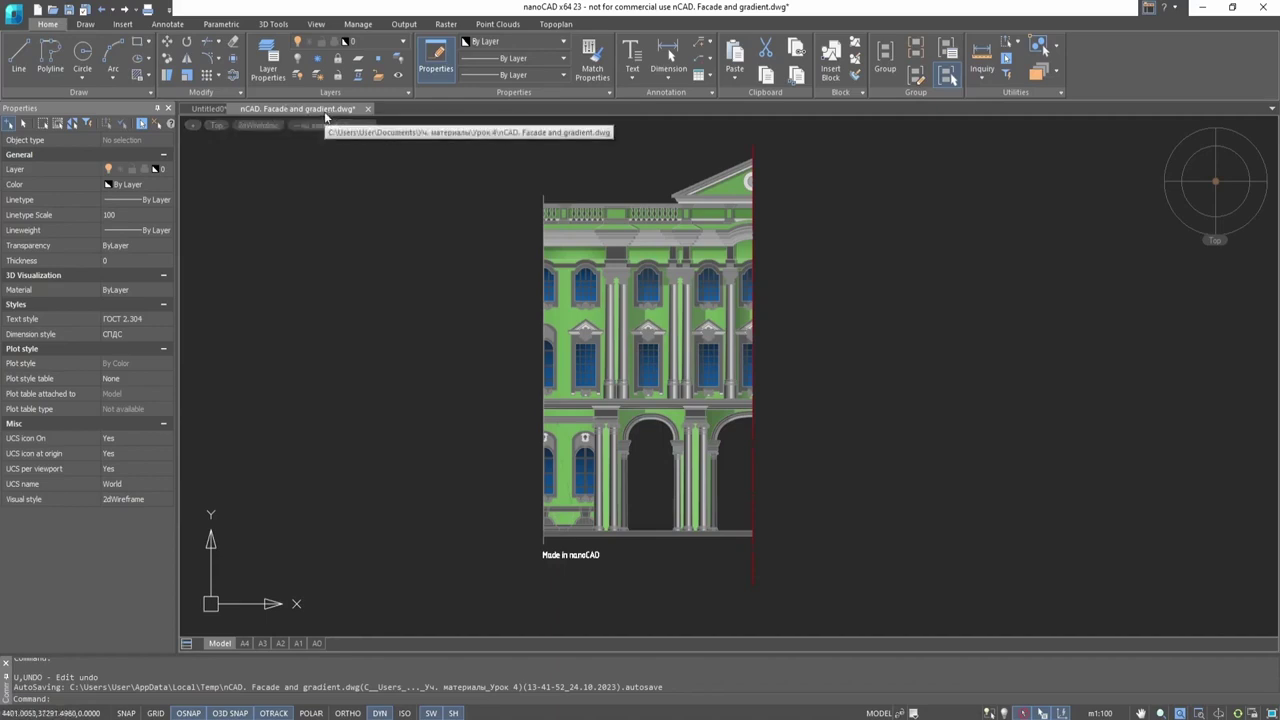
# - Mirror the whole facade half across the vertical red axis line, keeping the source objects, and undo the mirroring
pyautogui.click(188, 60)
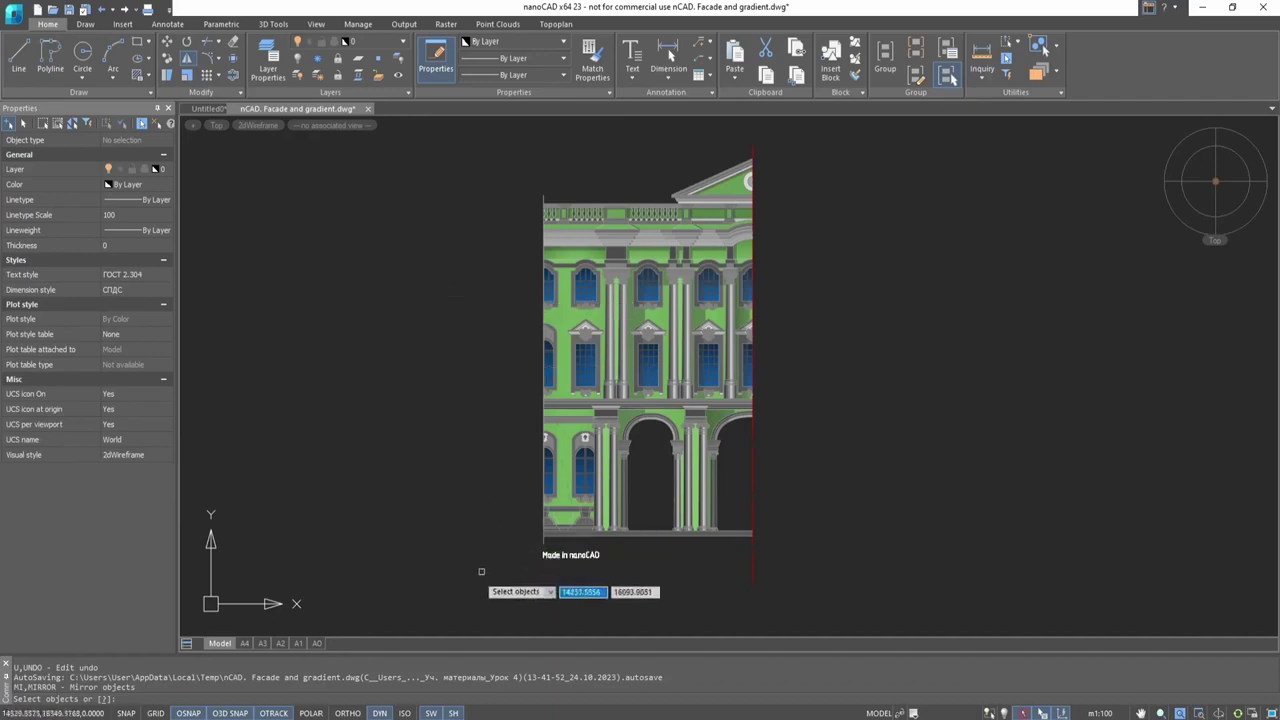
pyautogui.click(425, 580)
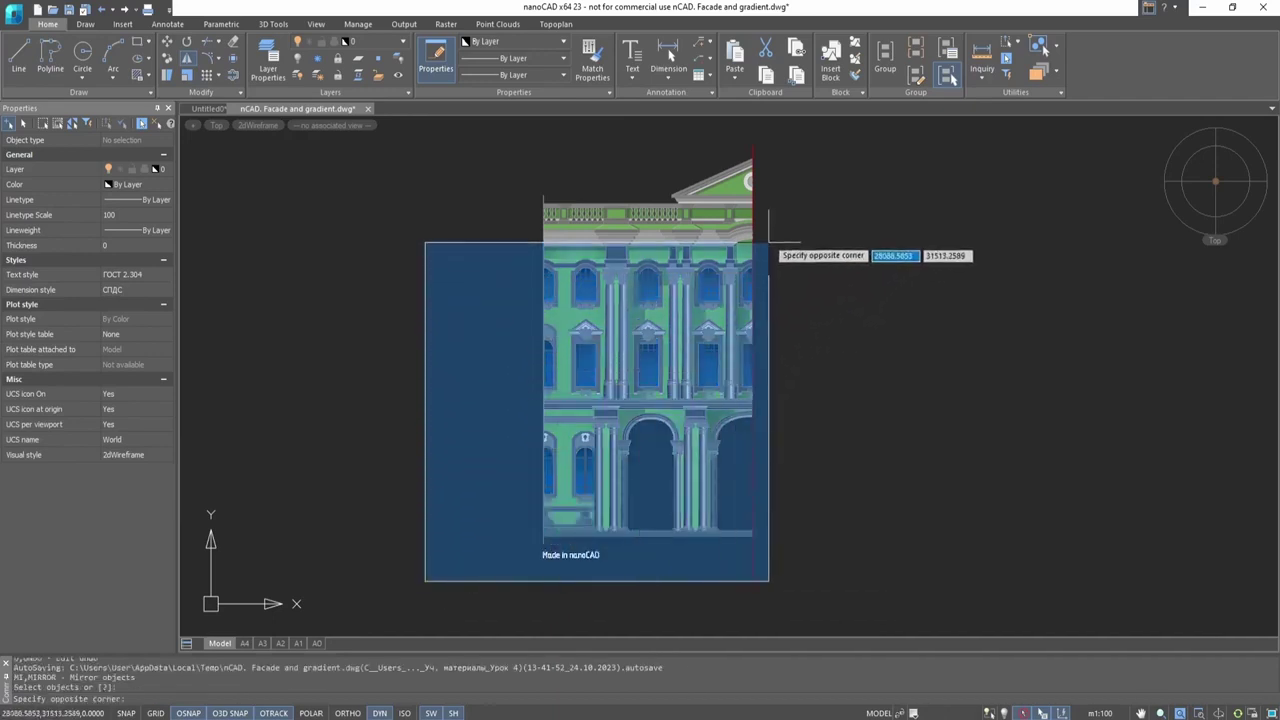
pyautogui.click(877, 140)
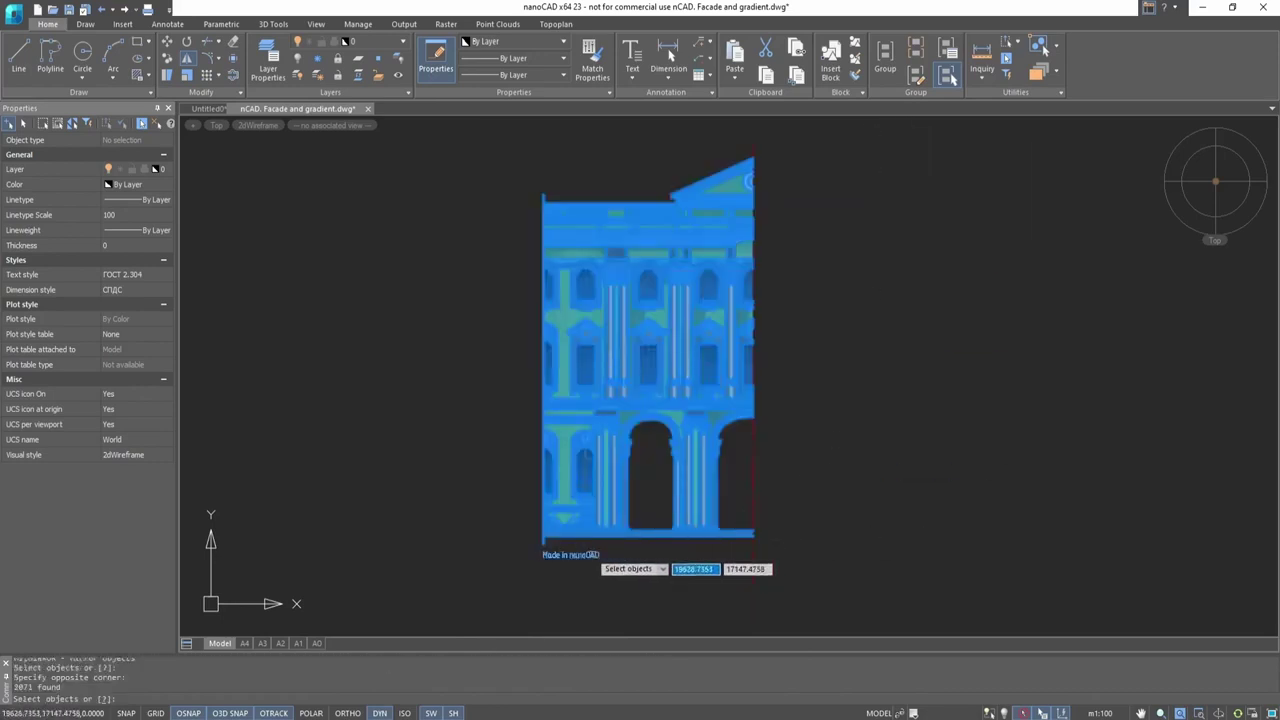
pyautogui.press('Return')
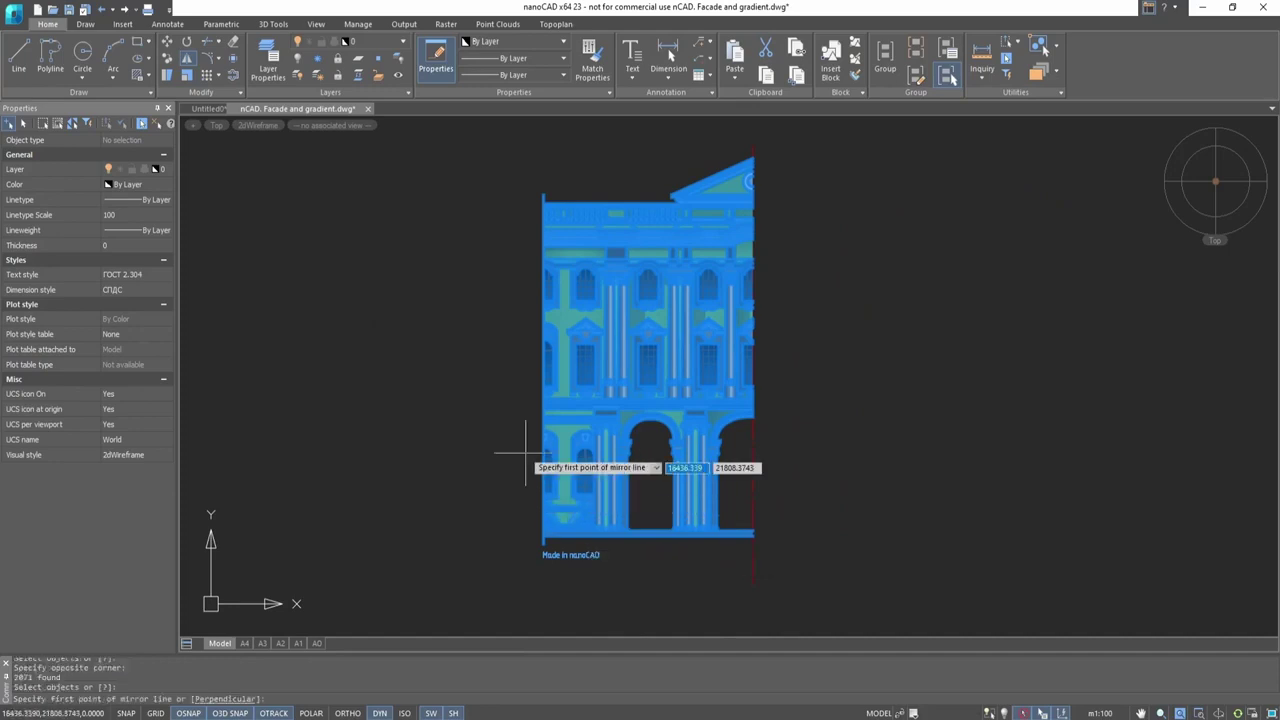
pyautogui.click(752, 585)
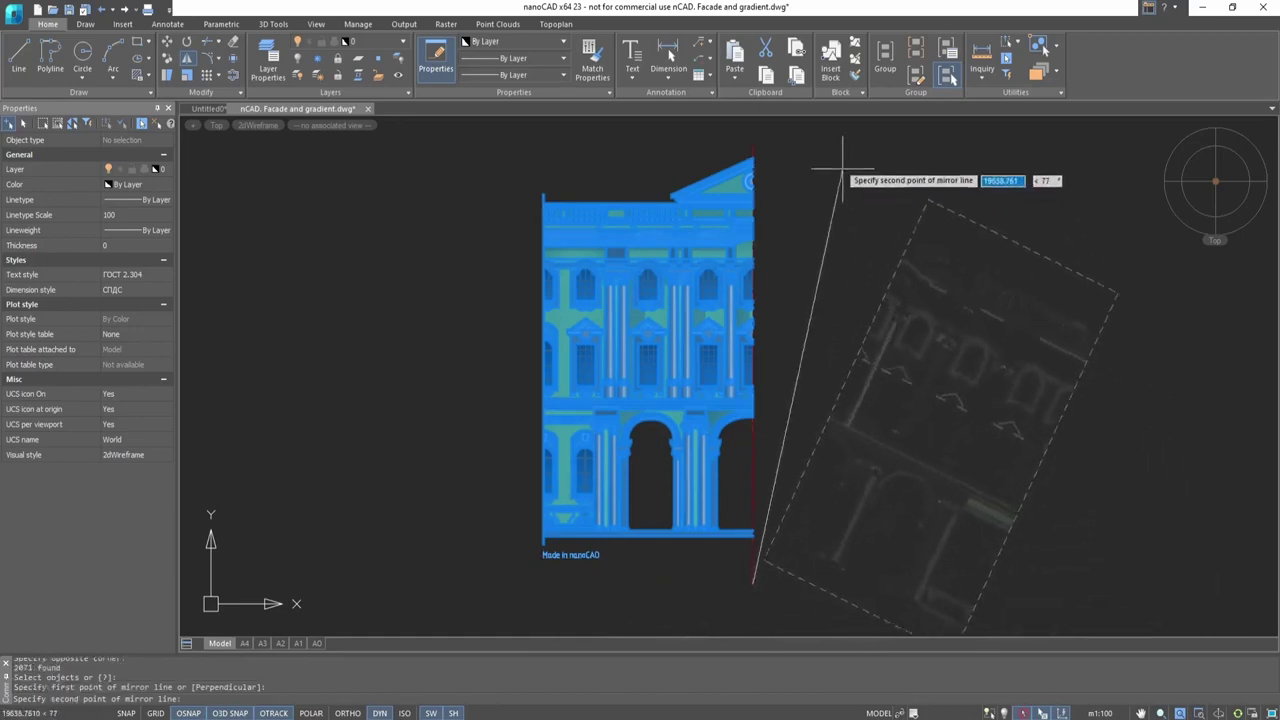
pyautogui.click(752, 145)
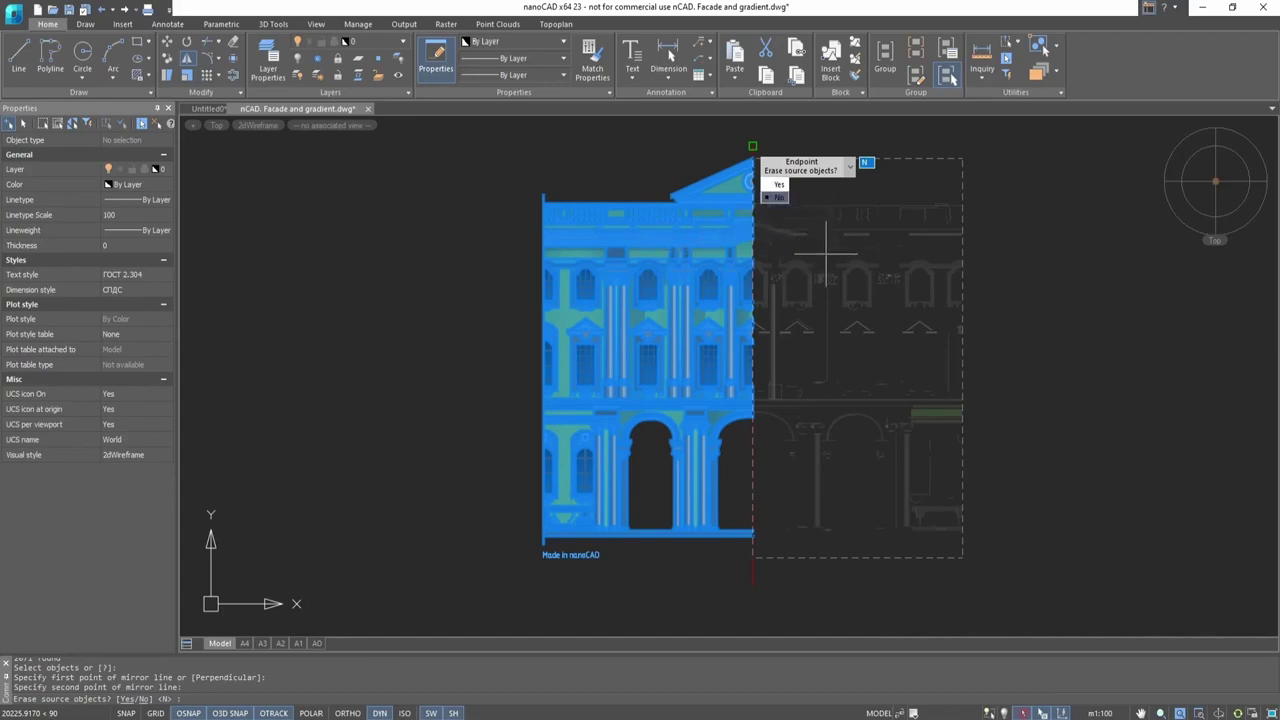
pyautogui.click(780, 199)
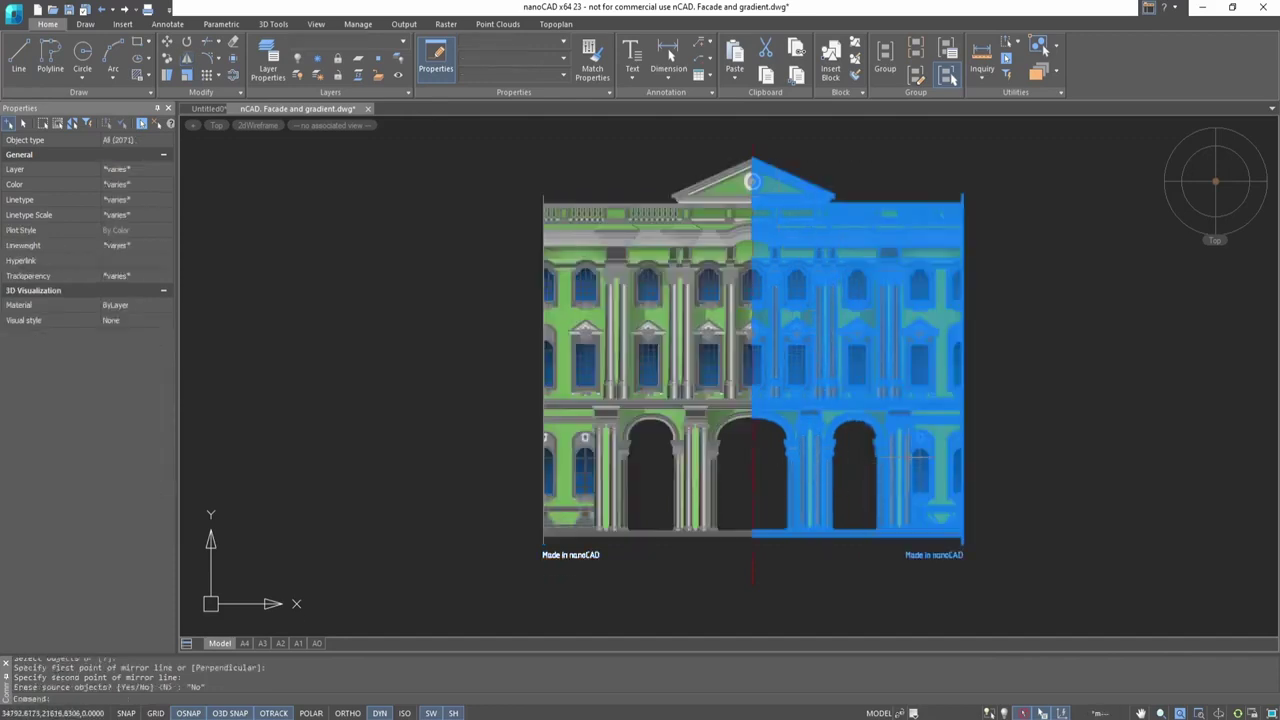
pyautogui.press('Escape')
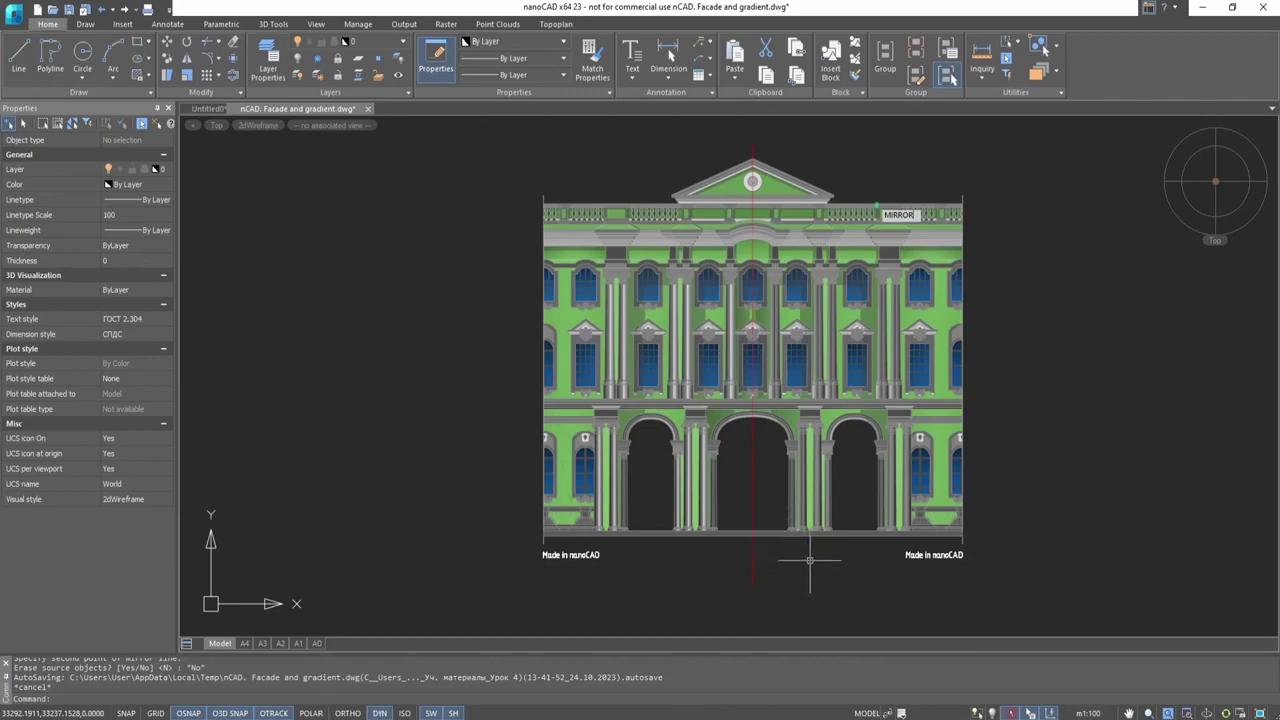
pyautogui.hotkey('ctrl', 'z')
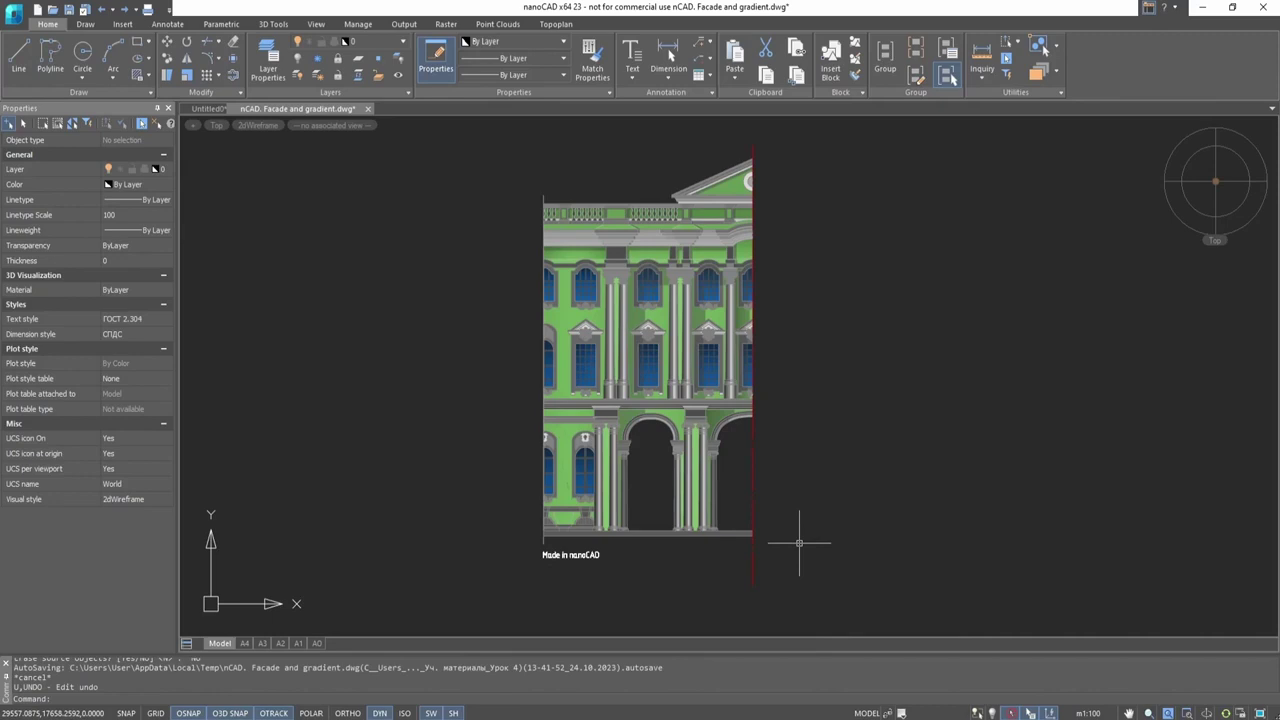
# - Mirror the facade half with the Perpendicular option, from its lower-right endpoint to a point slightly right along the horizontal, keeping the source objects
pyautogui.click(512, 155)
pyautogui.click(808, 578)
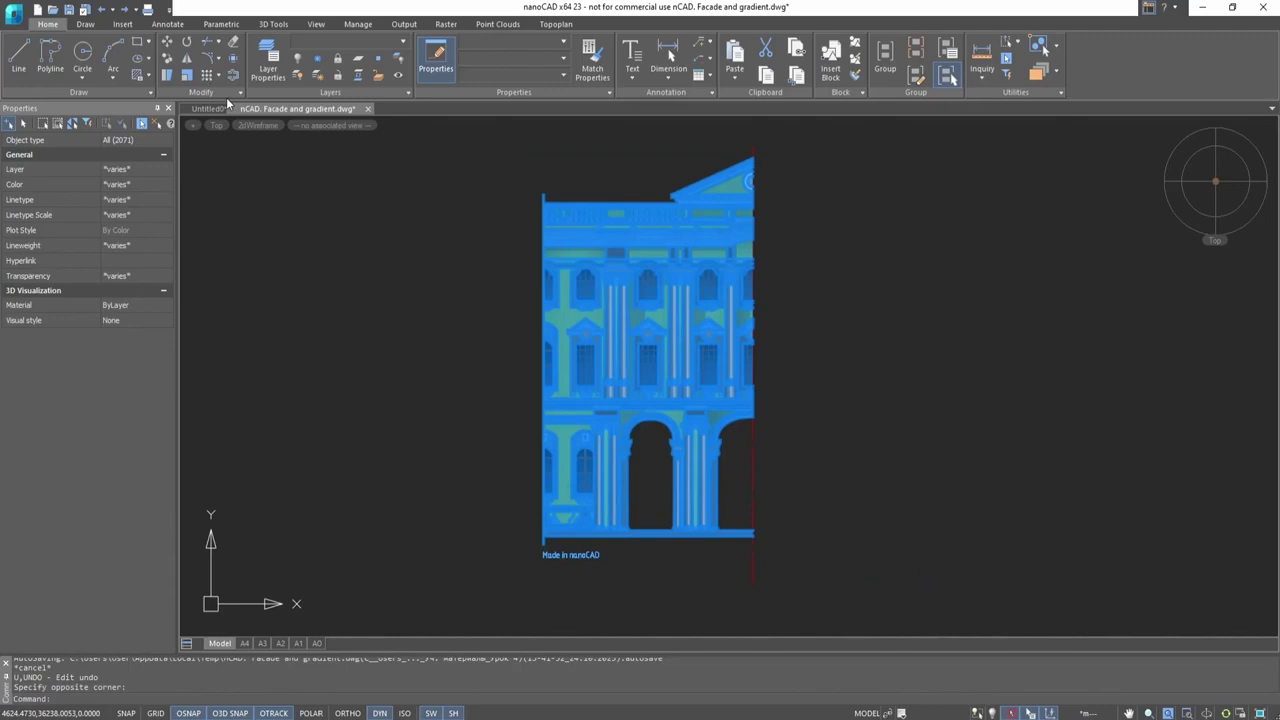
pyautogui.click(188, 59)
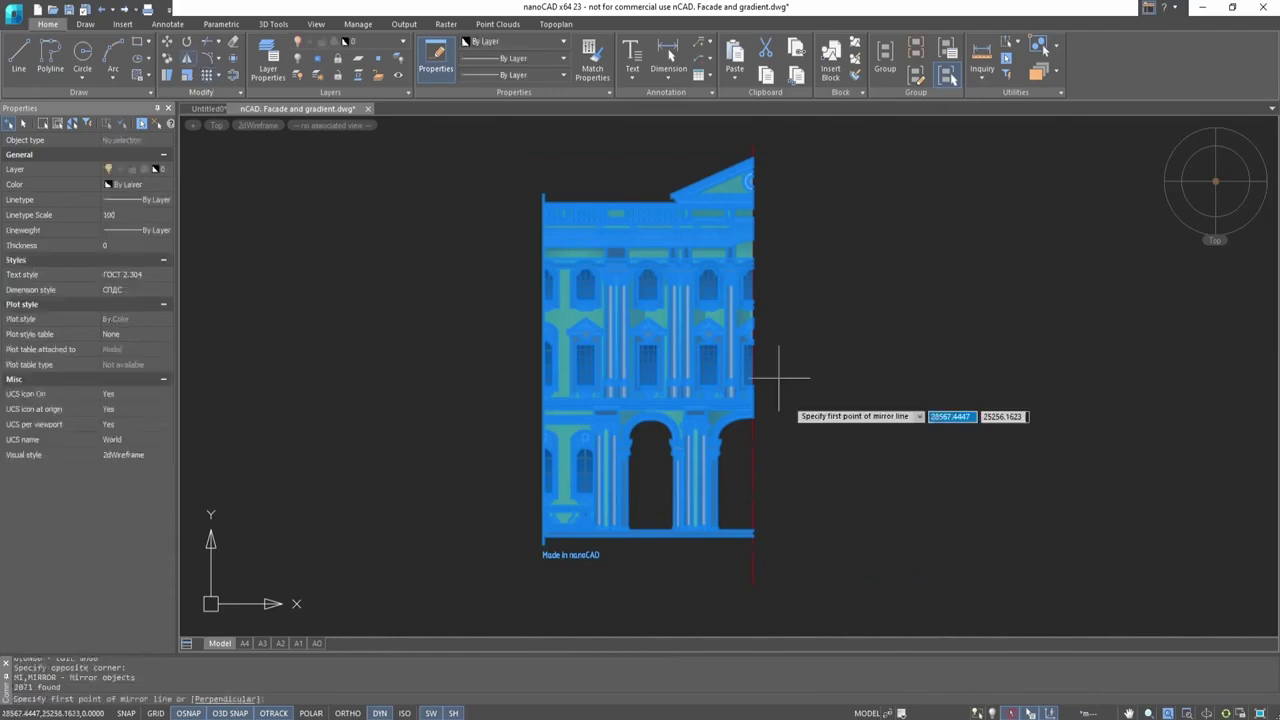
pyautogui.click(232, 700)
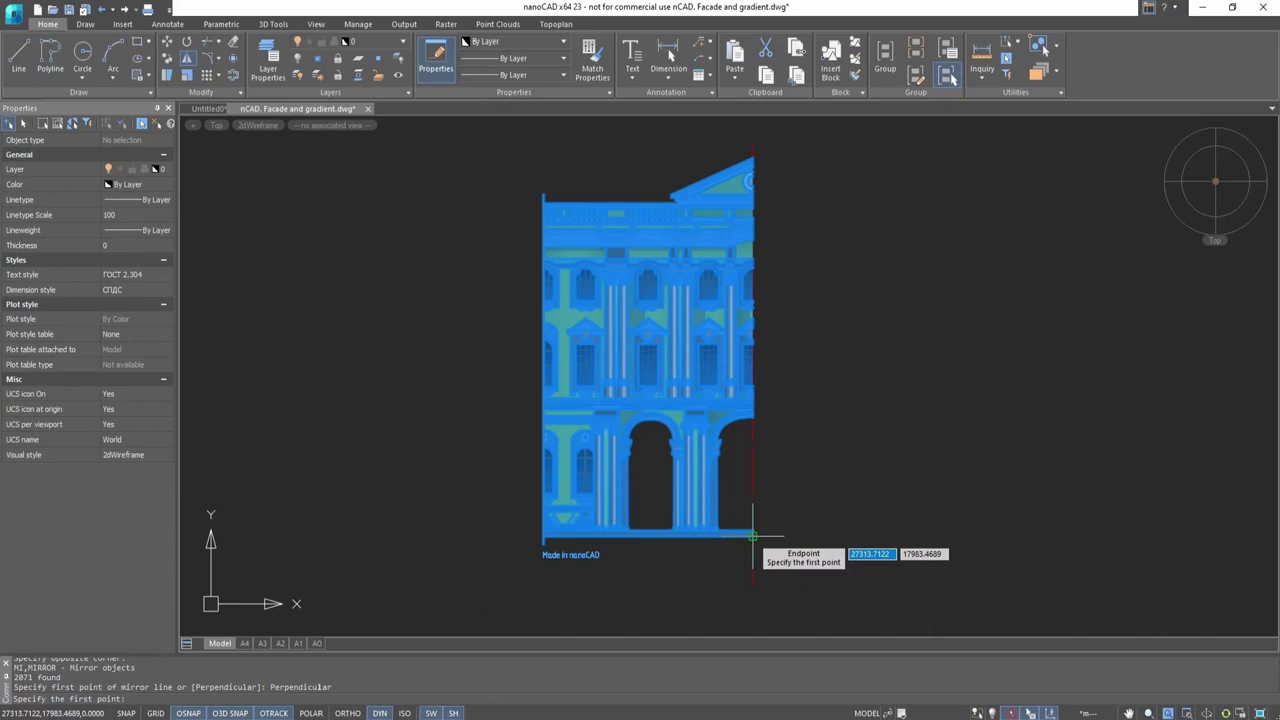
pyautogui.click(753, 537)
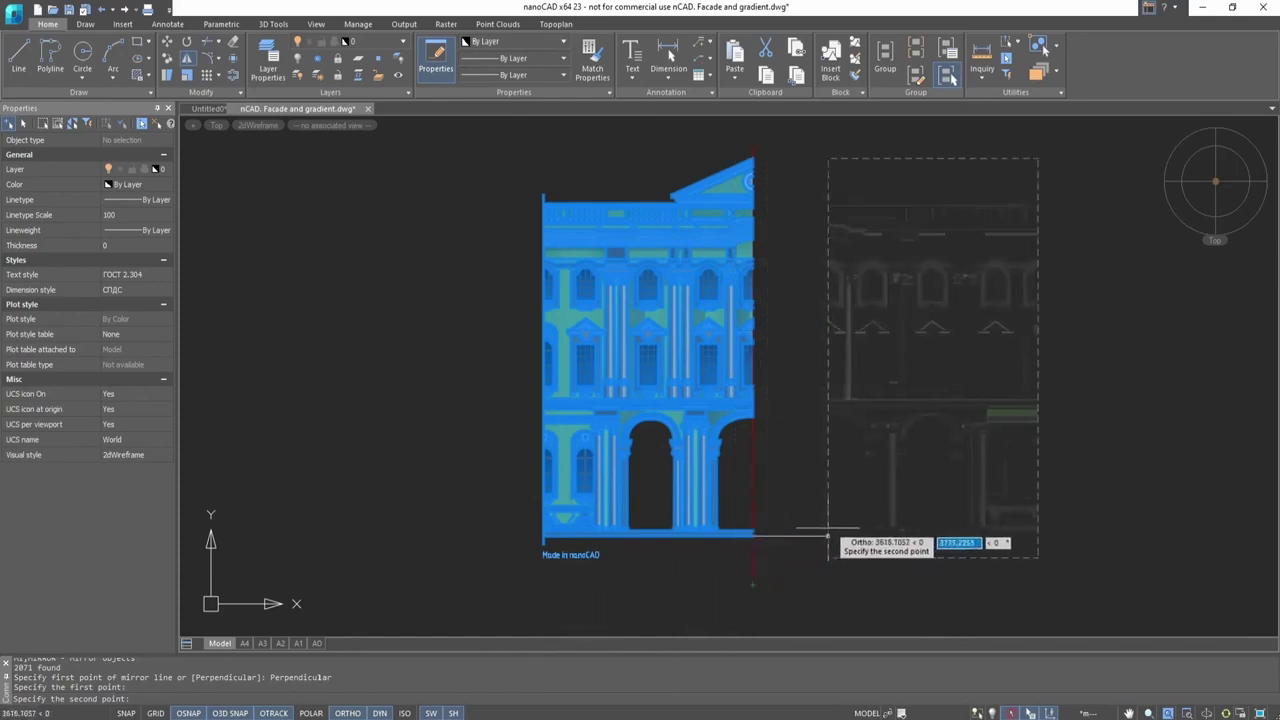
pyautogui.click(766, 543)
pyautogui.press('Return')
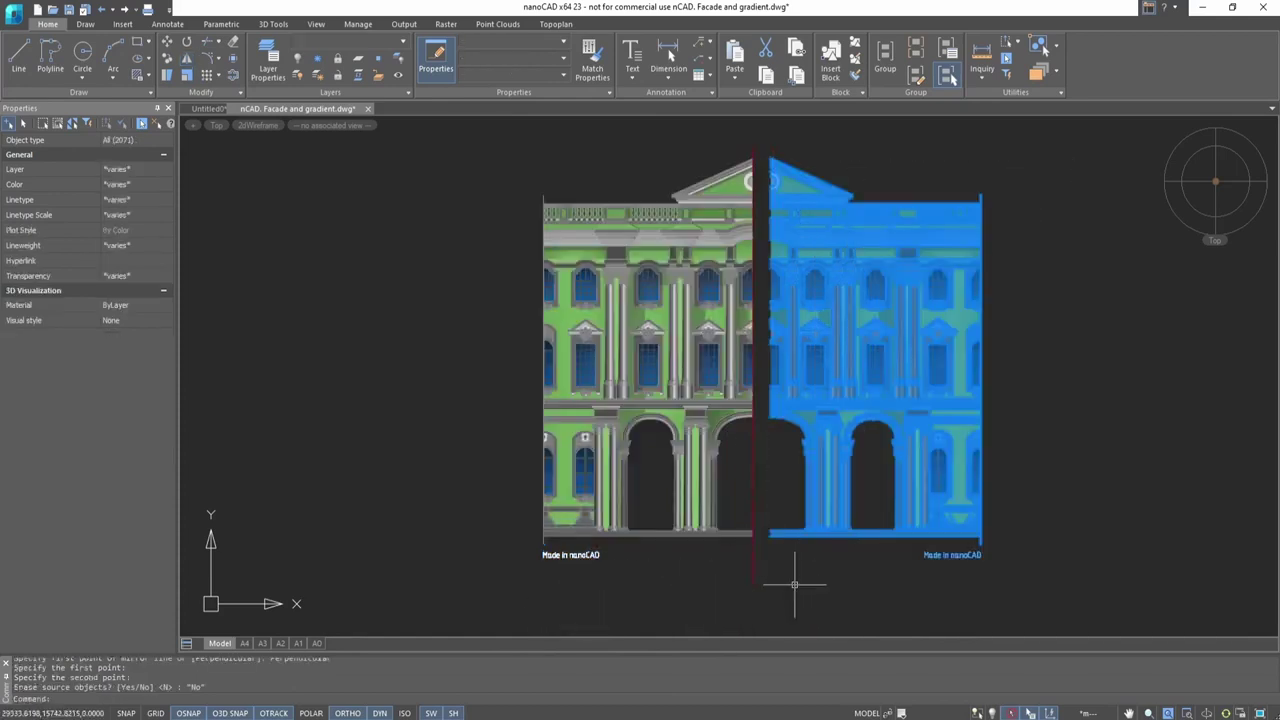
pyautogui.press('Escape')
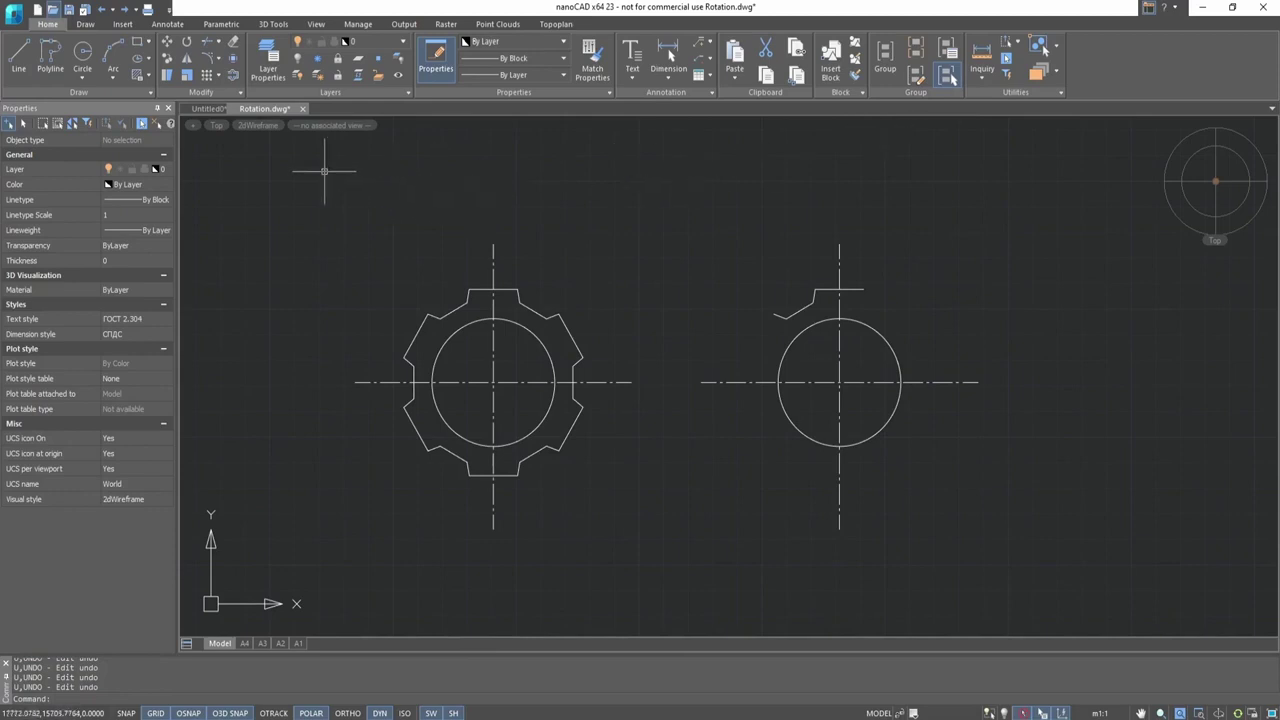
# - Rotate a copy of the tooth profile about 60° counterclockwise around the right circle's center, using the Copy option
pyautogui.click(187, 42)
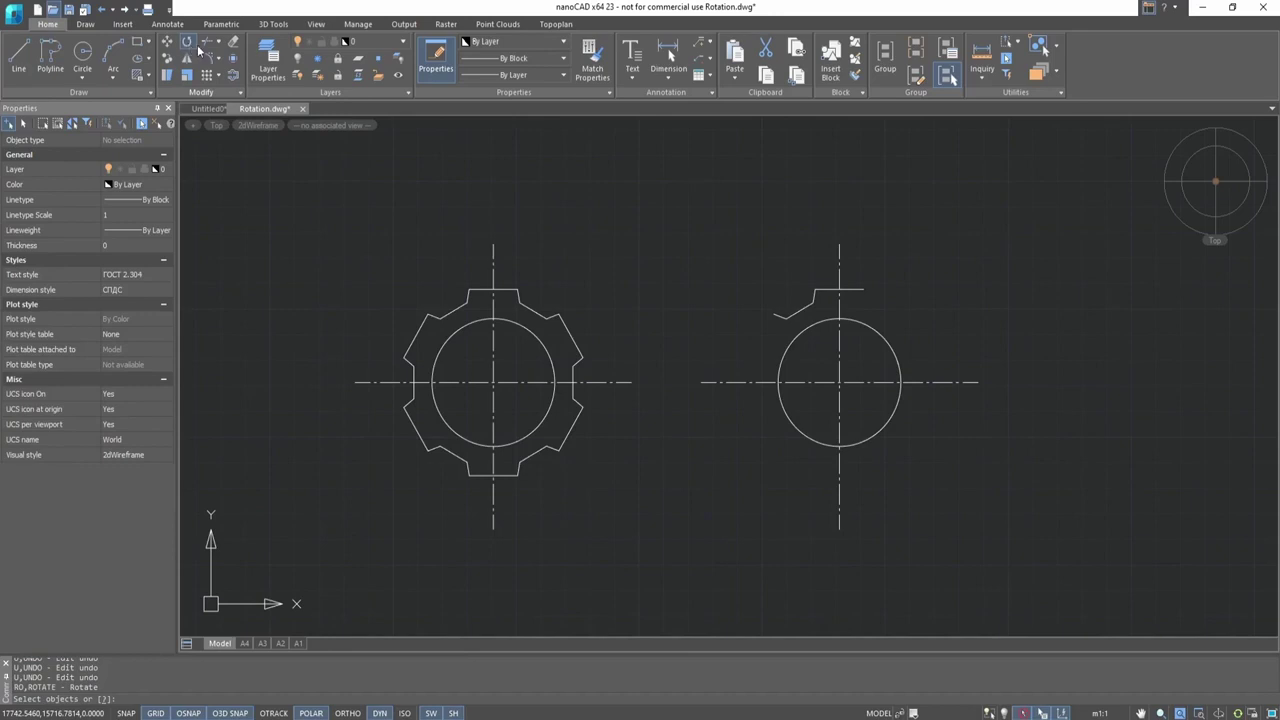
pyautogui.click(786, 316)
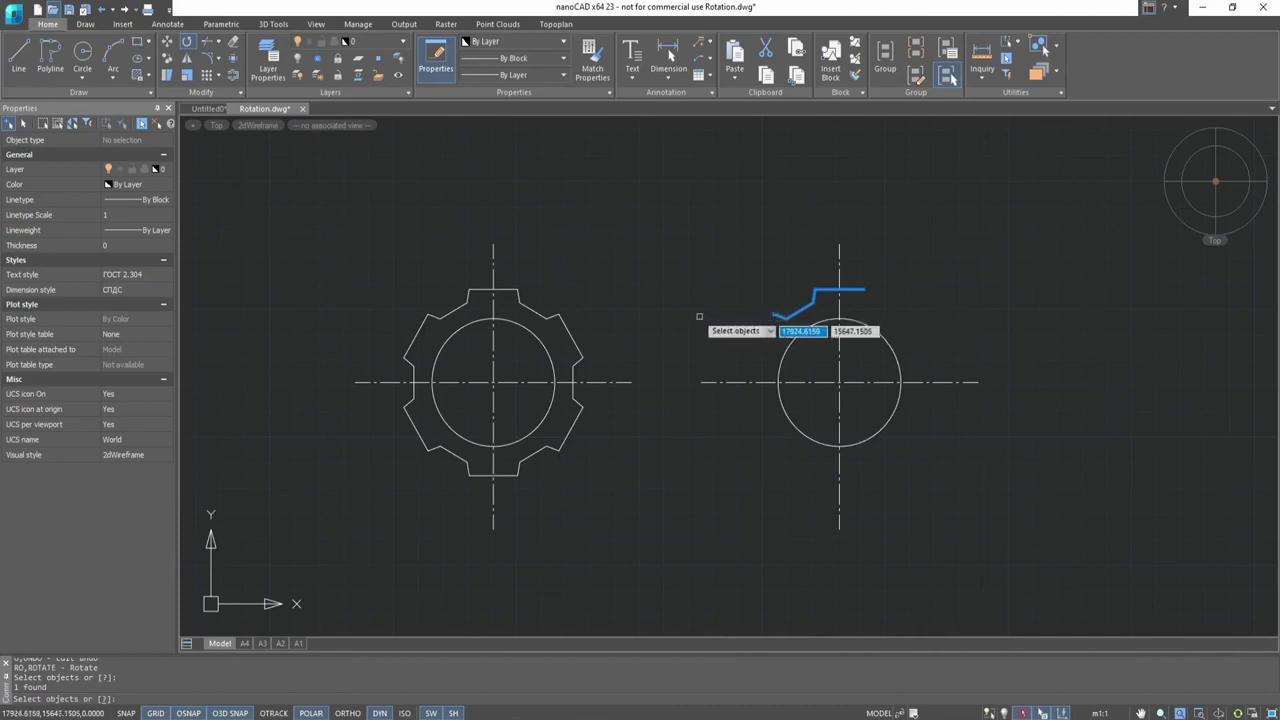
pyautogui.press('Return')
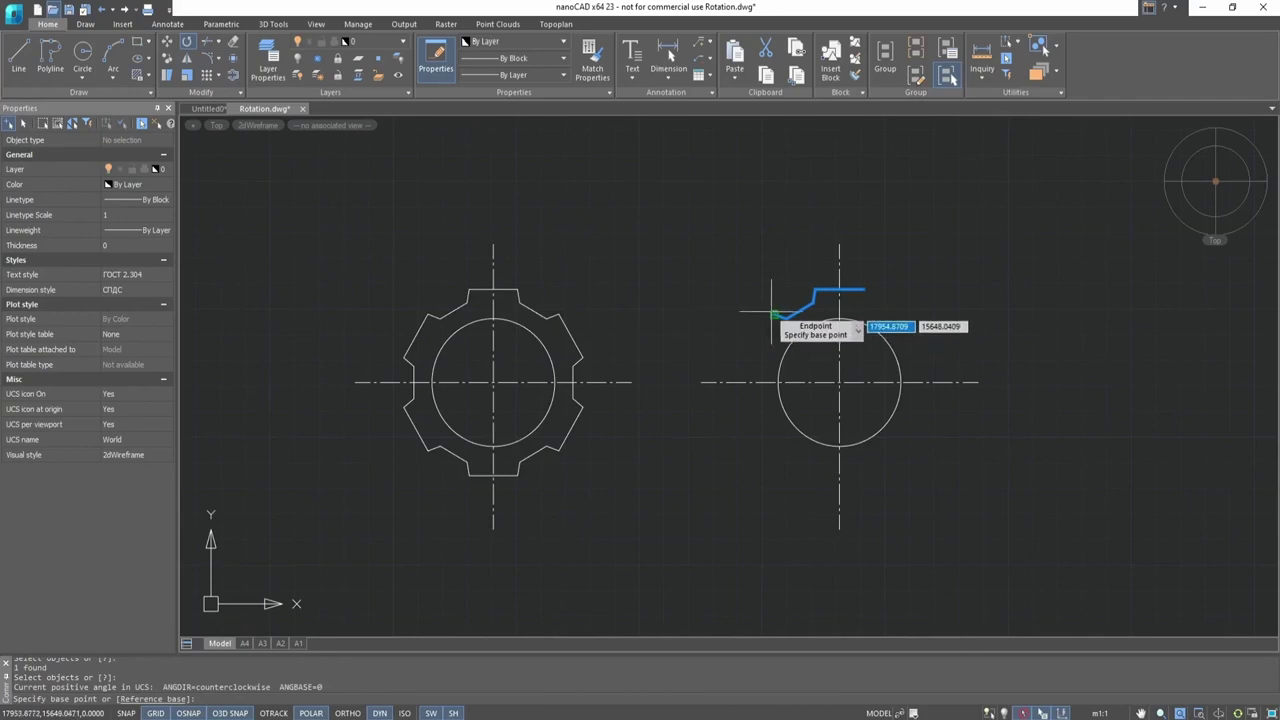
pyautogui.click(839, 382)
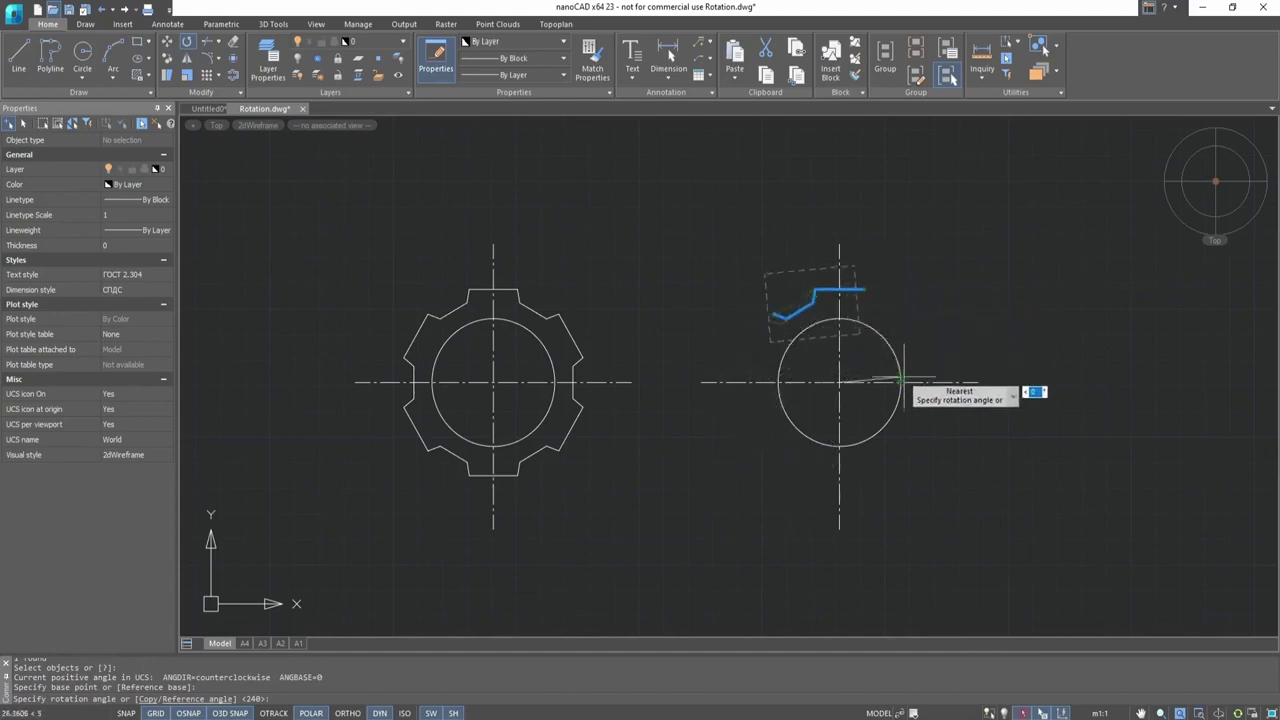
pyautogui.click(150, 699)
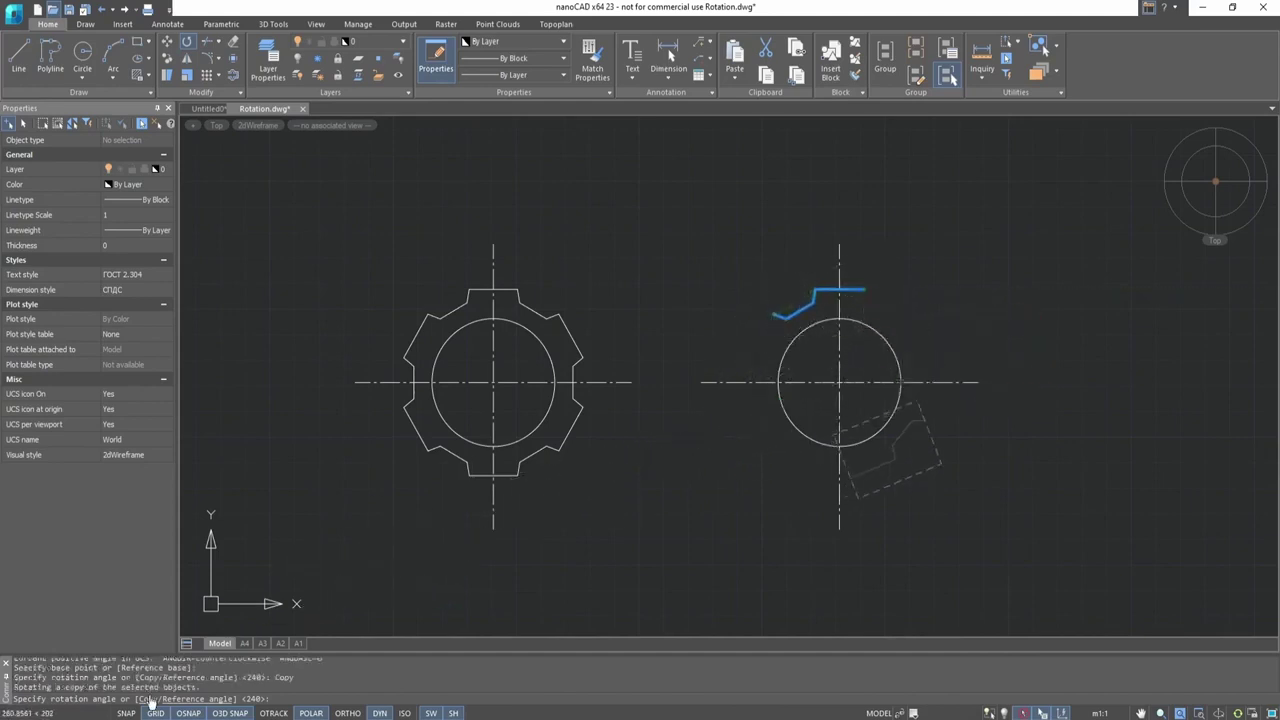
pyautogui.click(891, 289)
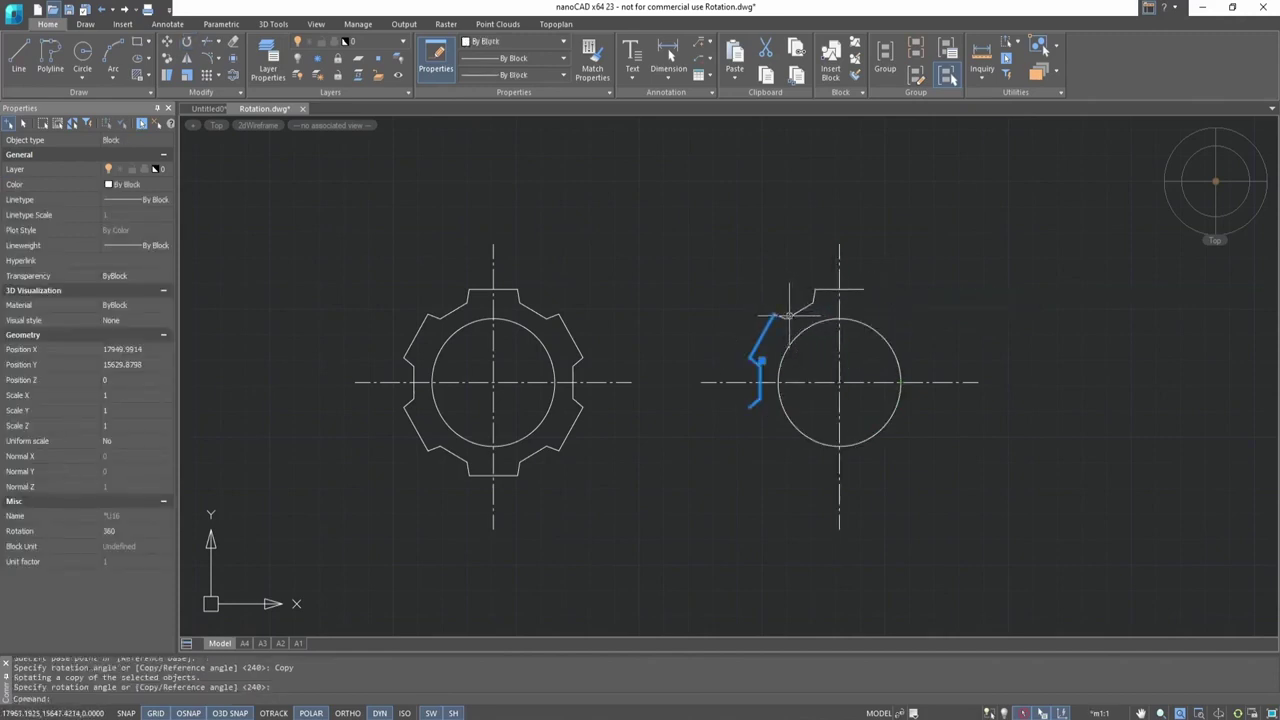
# - Rotate both tooth profiles with Reference base around the circle's center, from their upper-right endpoint to their lower-left endpoint
pyautogui.click(791, 315)
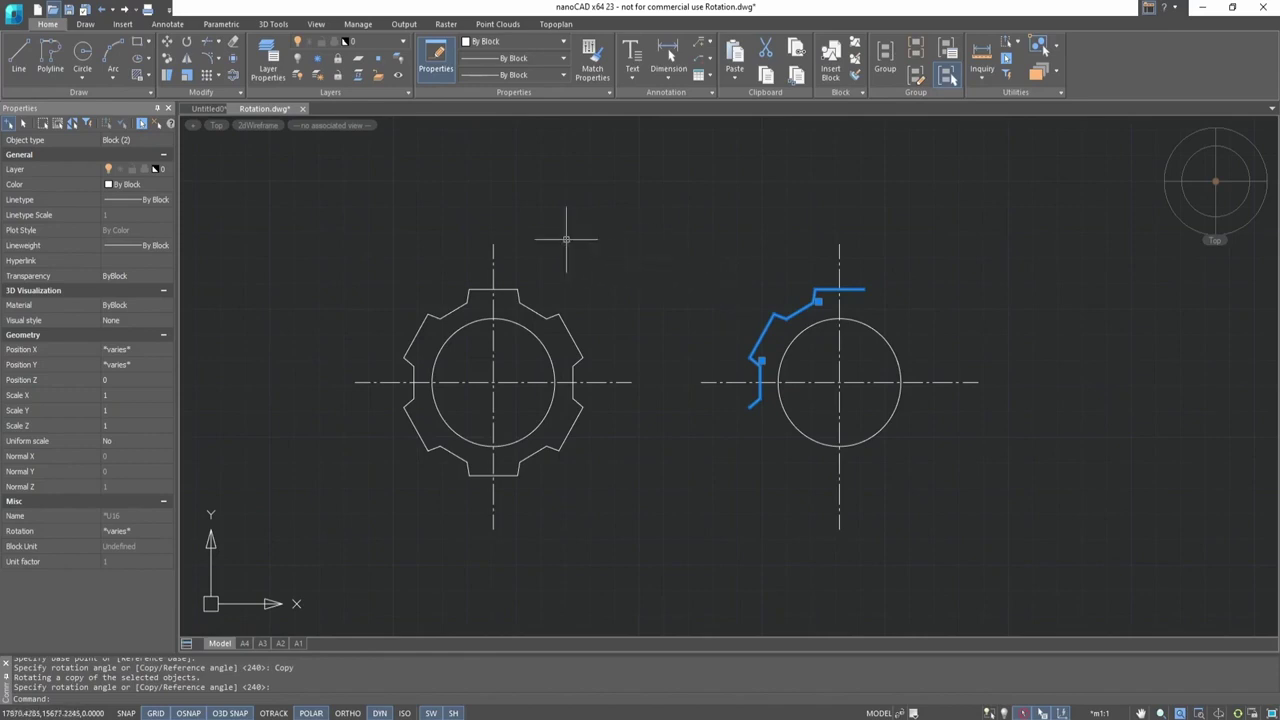
pyautogui.click(189, 45)
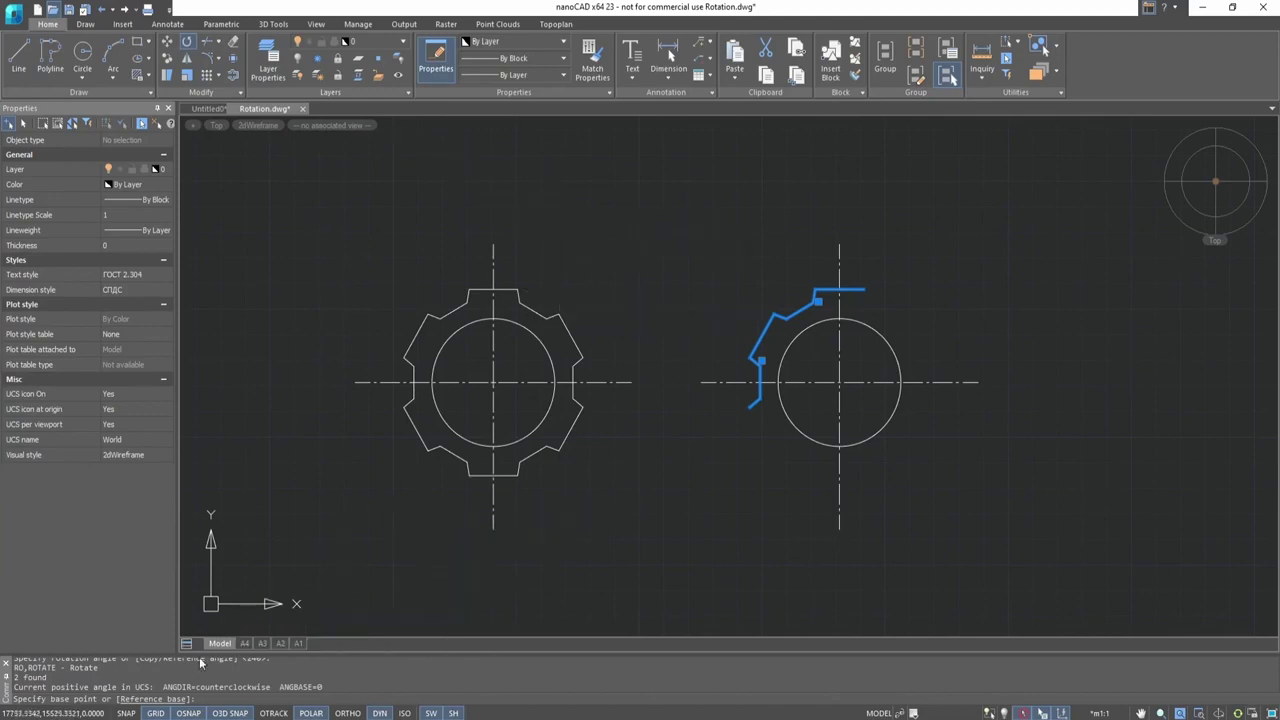
pyautogui.click(158, 699)
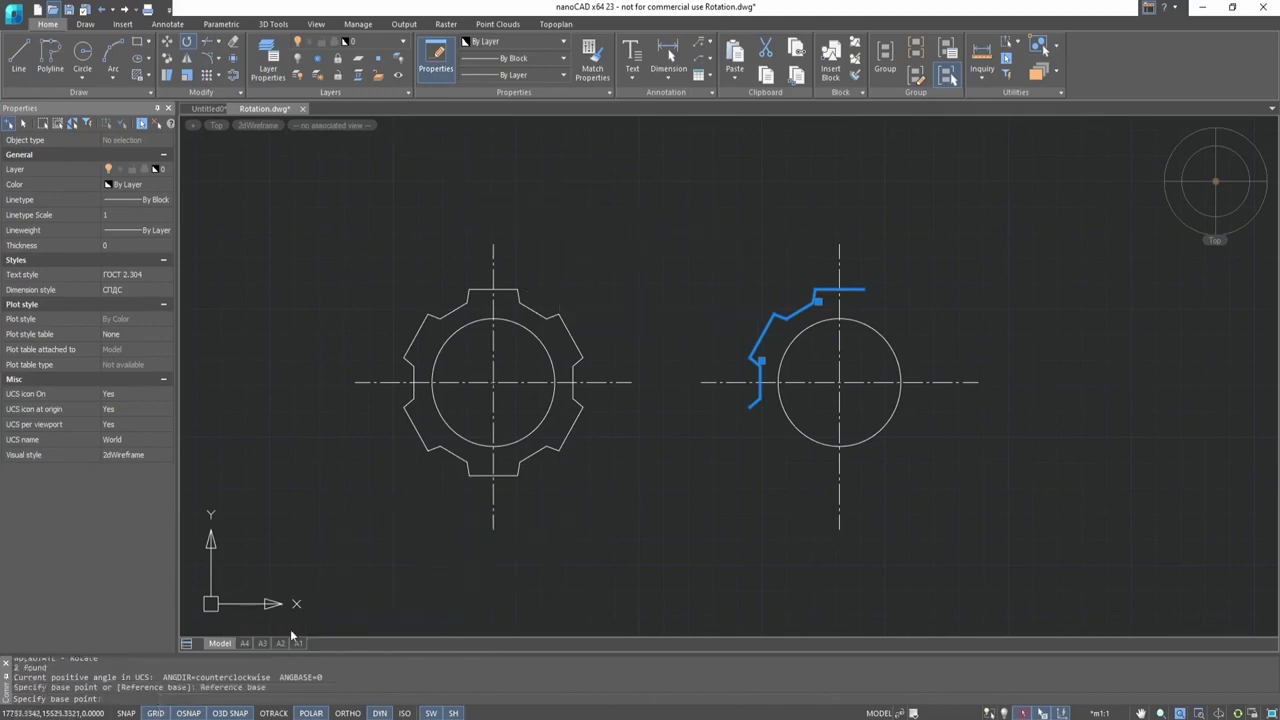
pyautogui.click(839, 383)
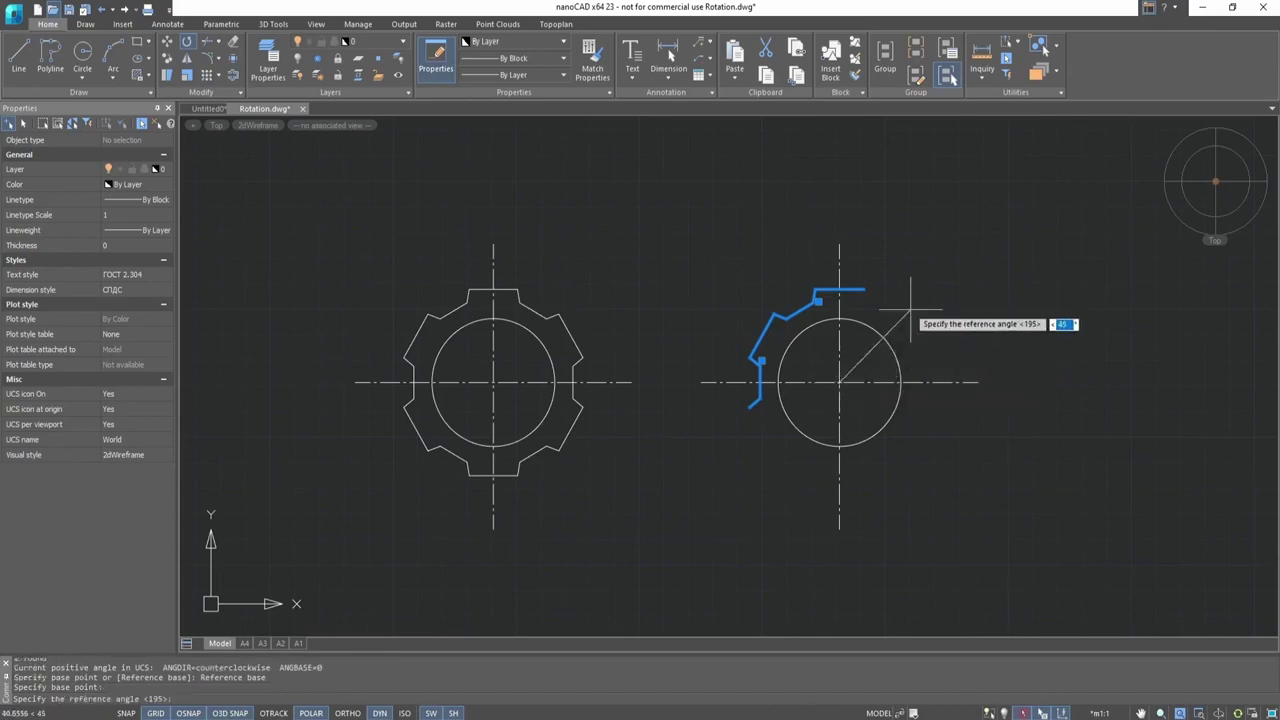
pyautogui.click(862, 290)
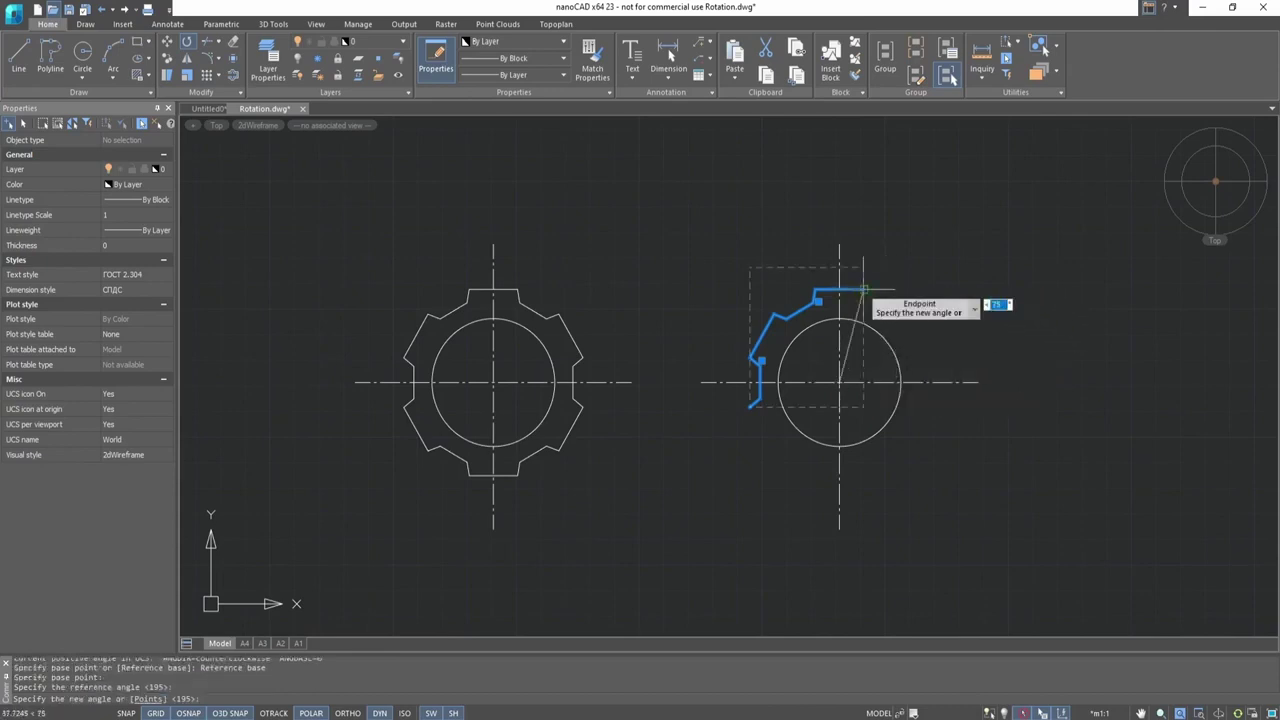
pyautogui.click(750, 408)
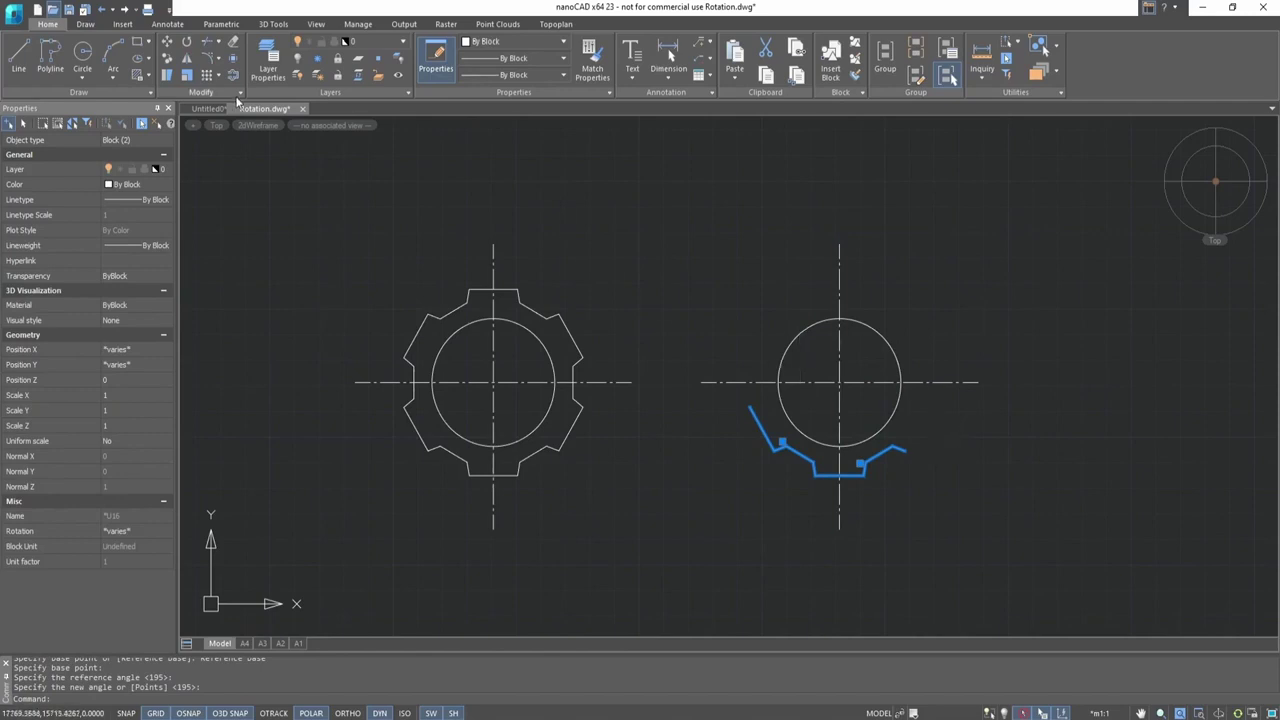
# - Rotate a copy of the two joined tooth profiles by 120° around the circle's center, using the Copy option
pyautogui.click(187, 42)
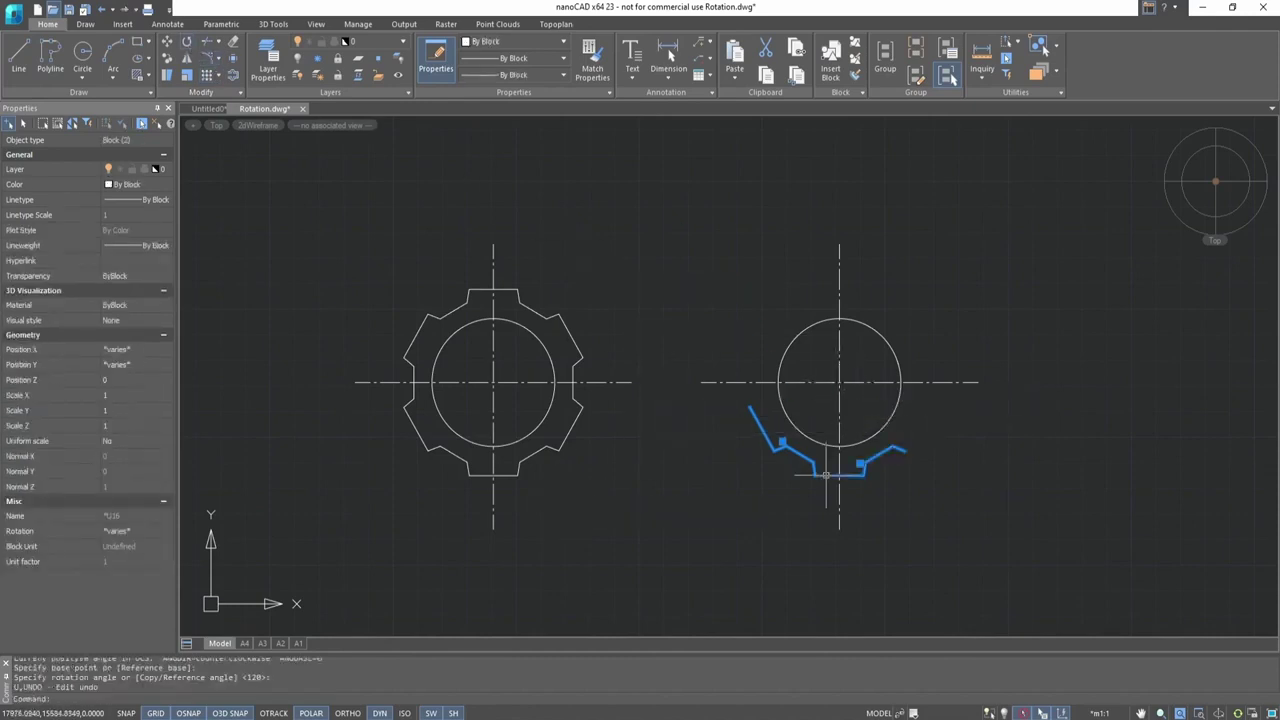
pyautogui.click(187, 42)
pyautogui.click(837, 381)
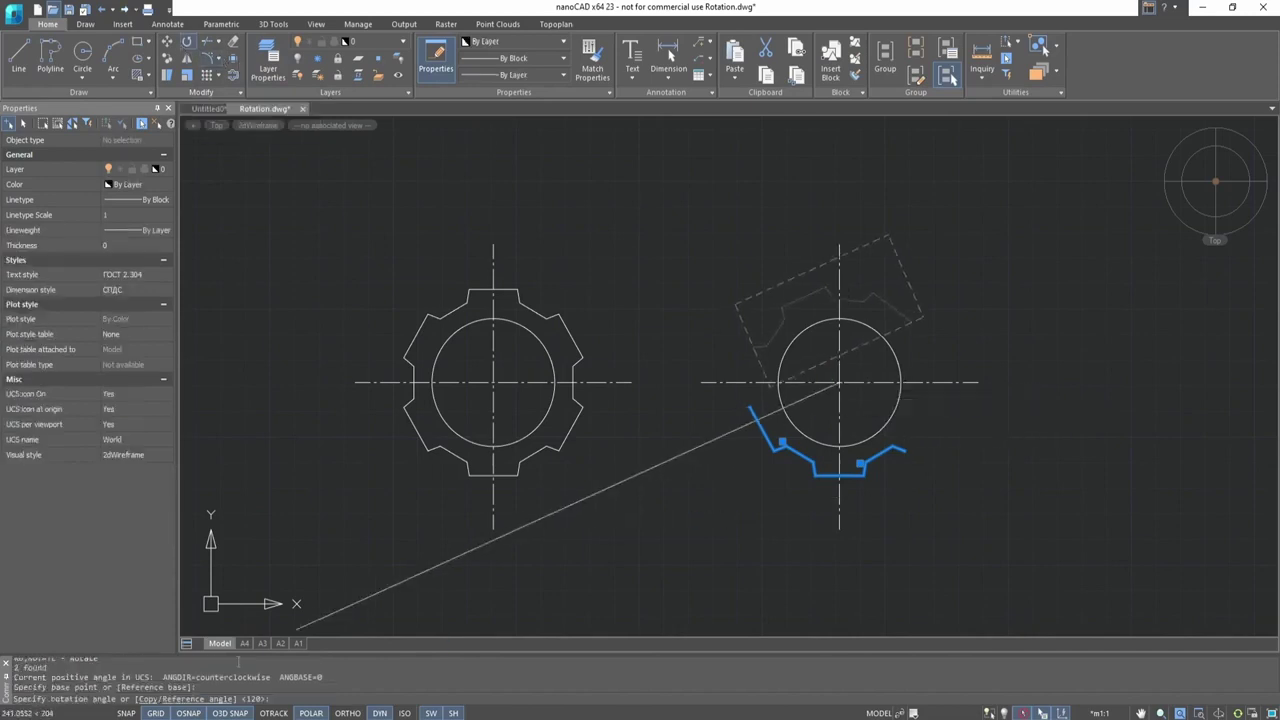
pyautogui.click(145, 706)
pyautogui.press('Return')
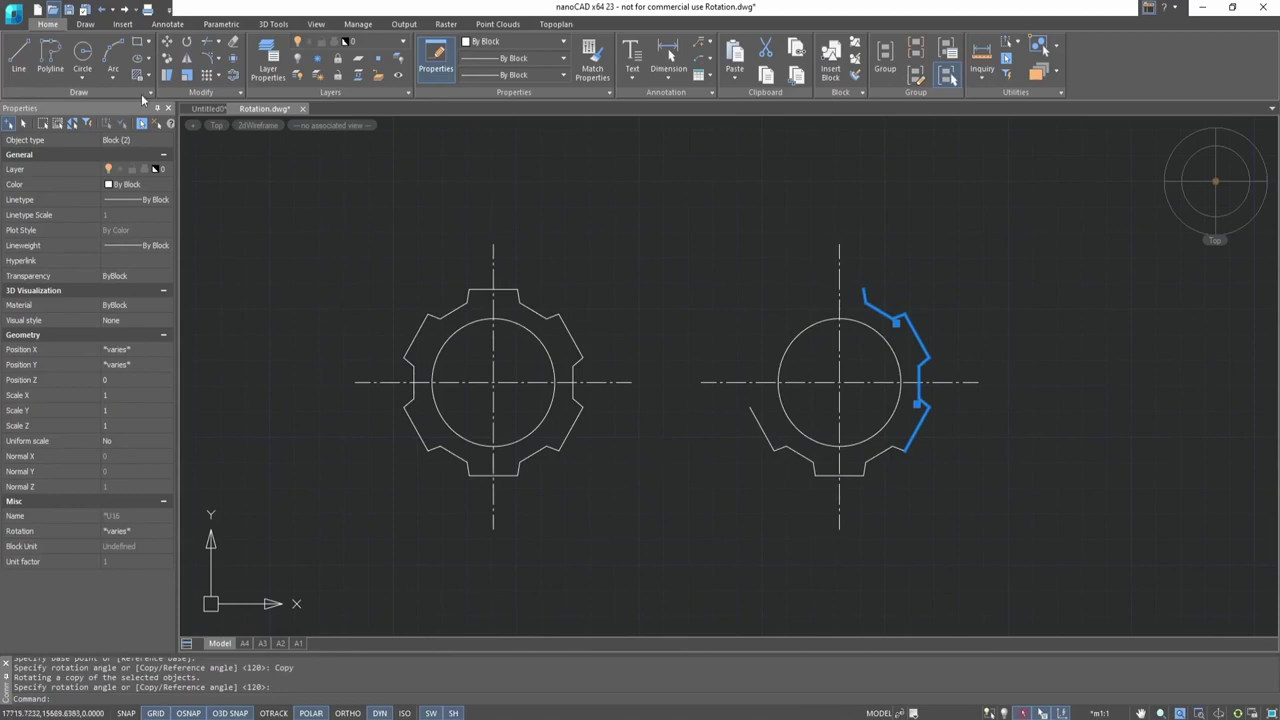
# - Rotate a further copy of the newly placed profiles by 120° around the same center to close the gear outline, and clear the selection
pyautogui.click(187, 43)
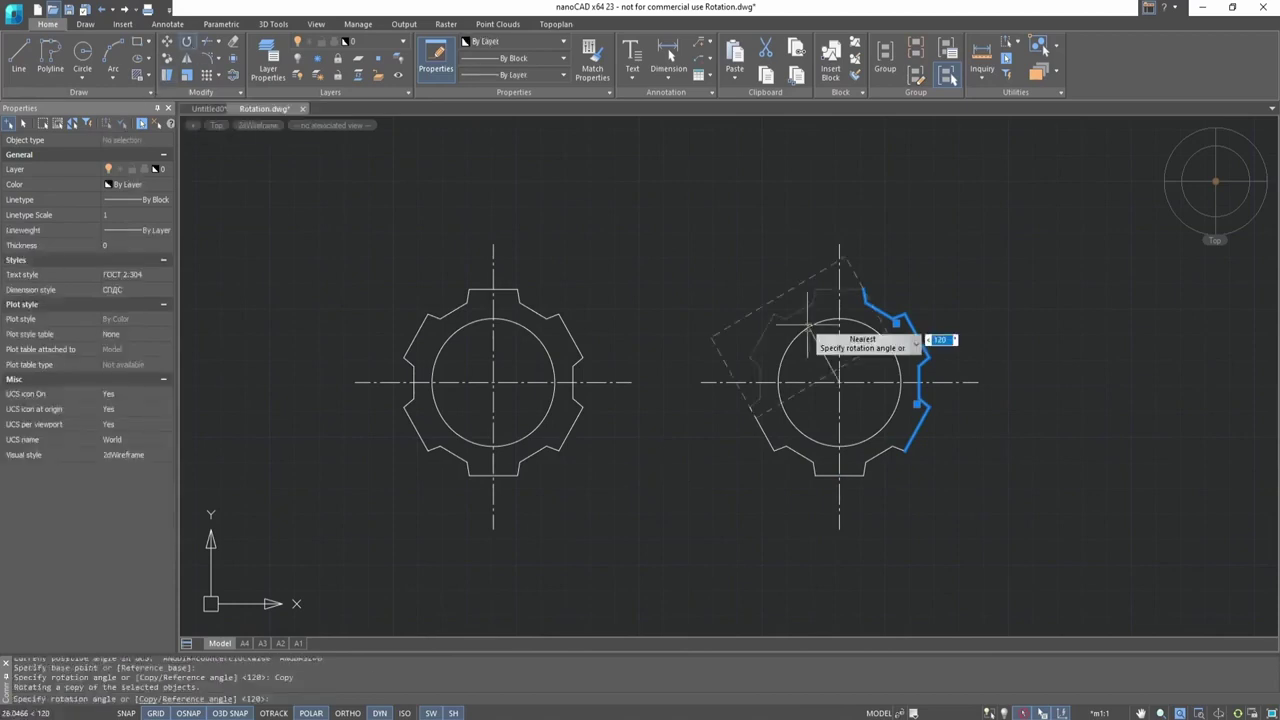
pyautogui.press('Return')
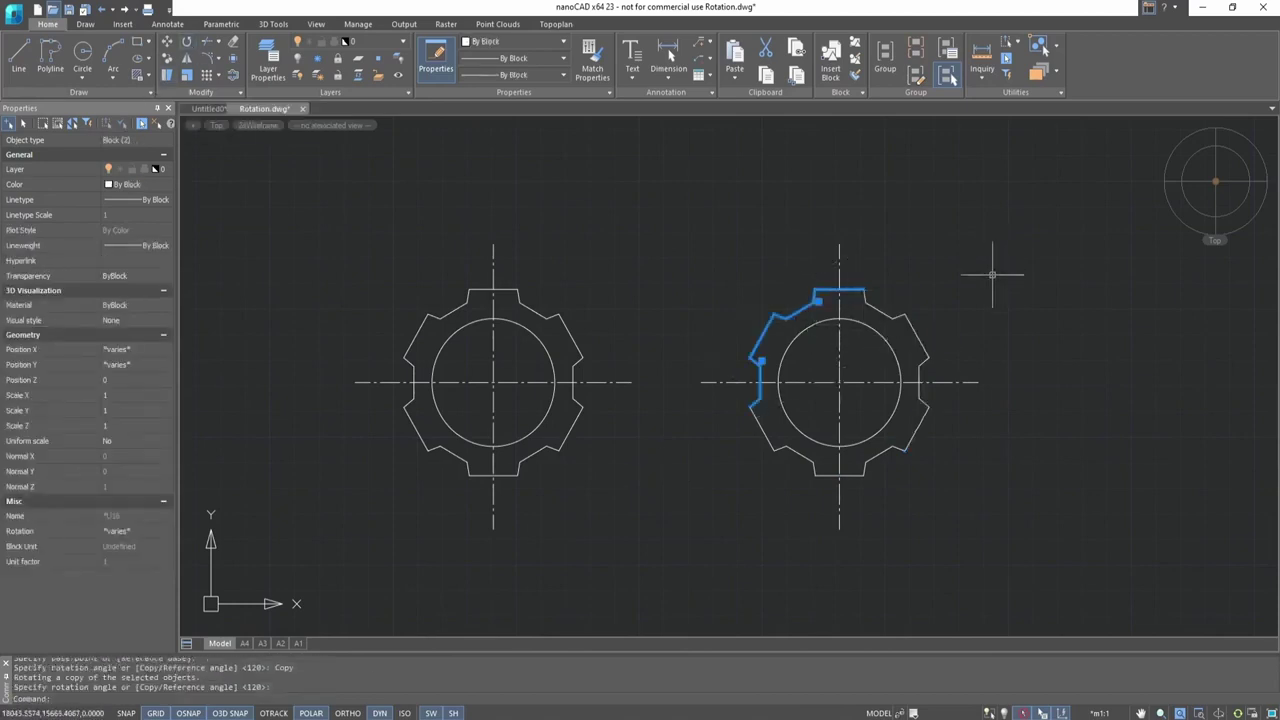
pyautogui.press('Escape')
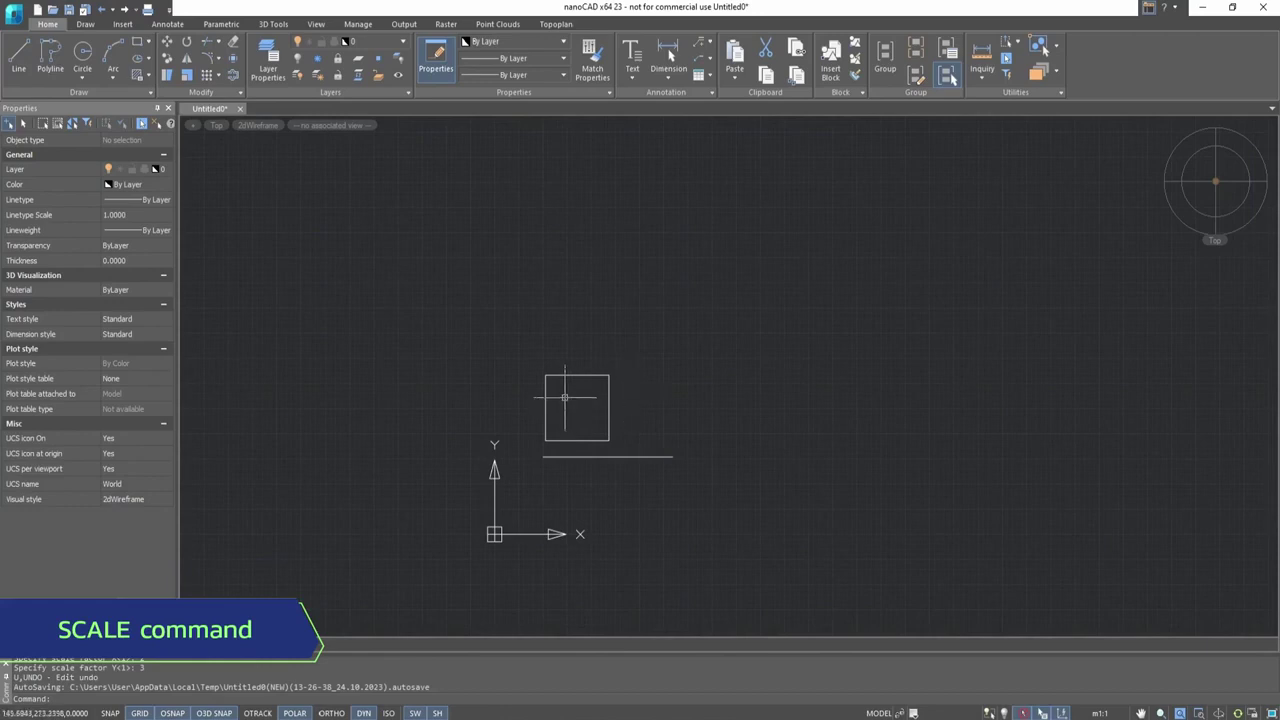
pyautogui.scroll(4, 565, 397)
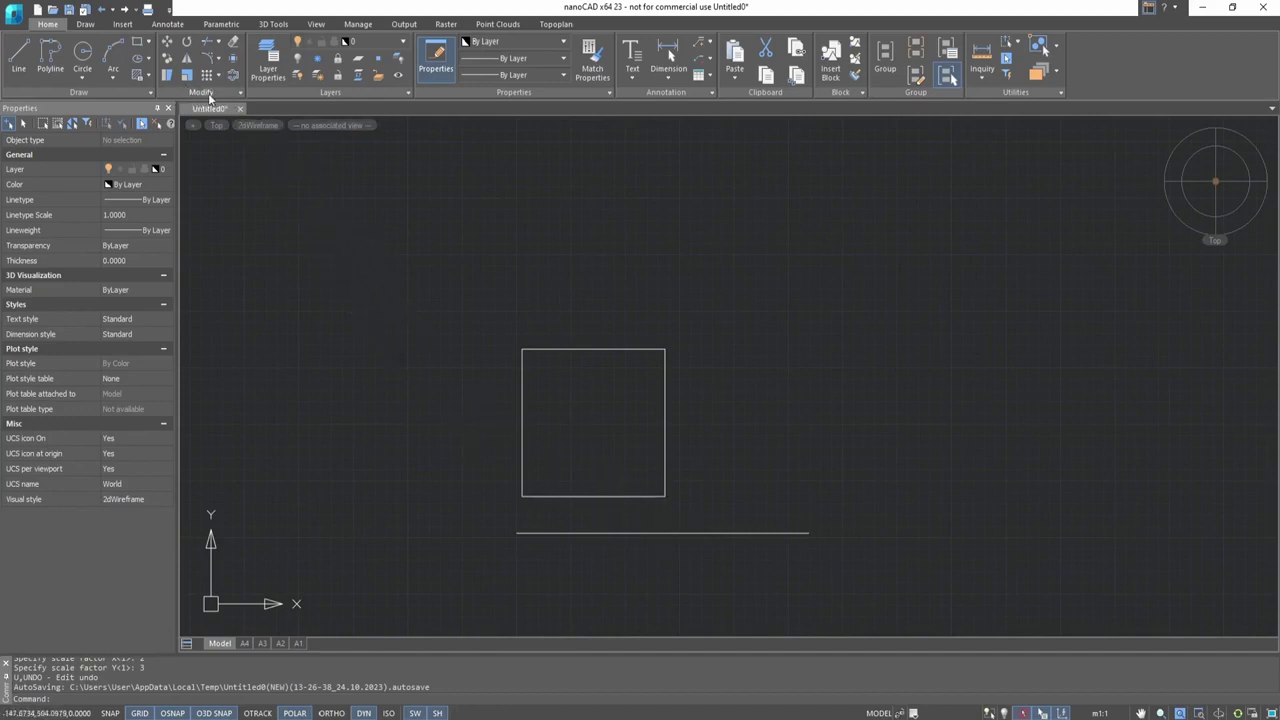
# - Scale a copy of the square by a factor of 2 from its lower-left corner using the Copy option, and undo the result
pyautogui.click(186, 75)
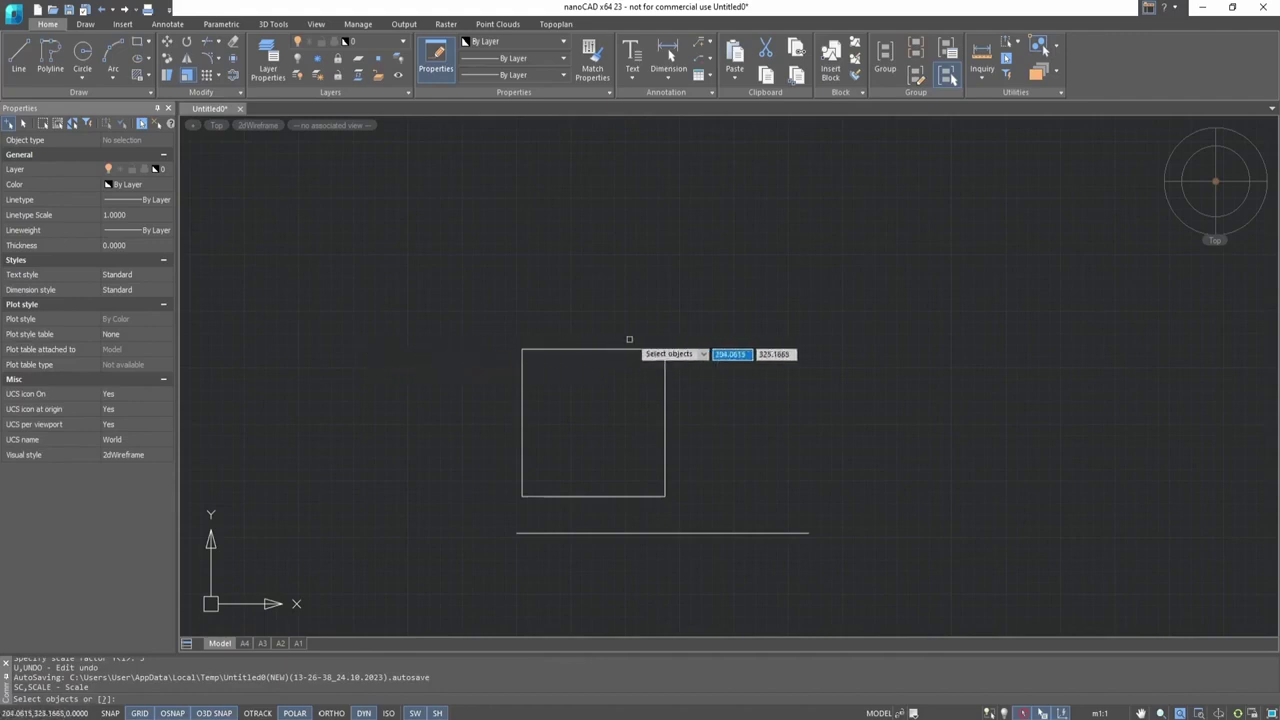
pyautogui.click(660, 494)
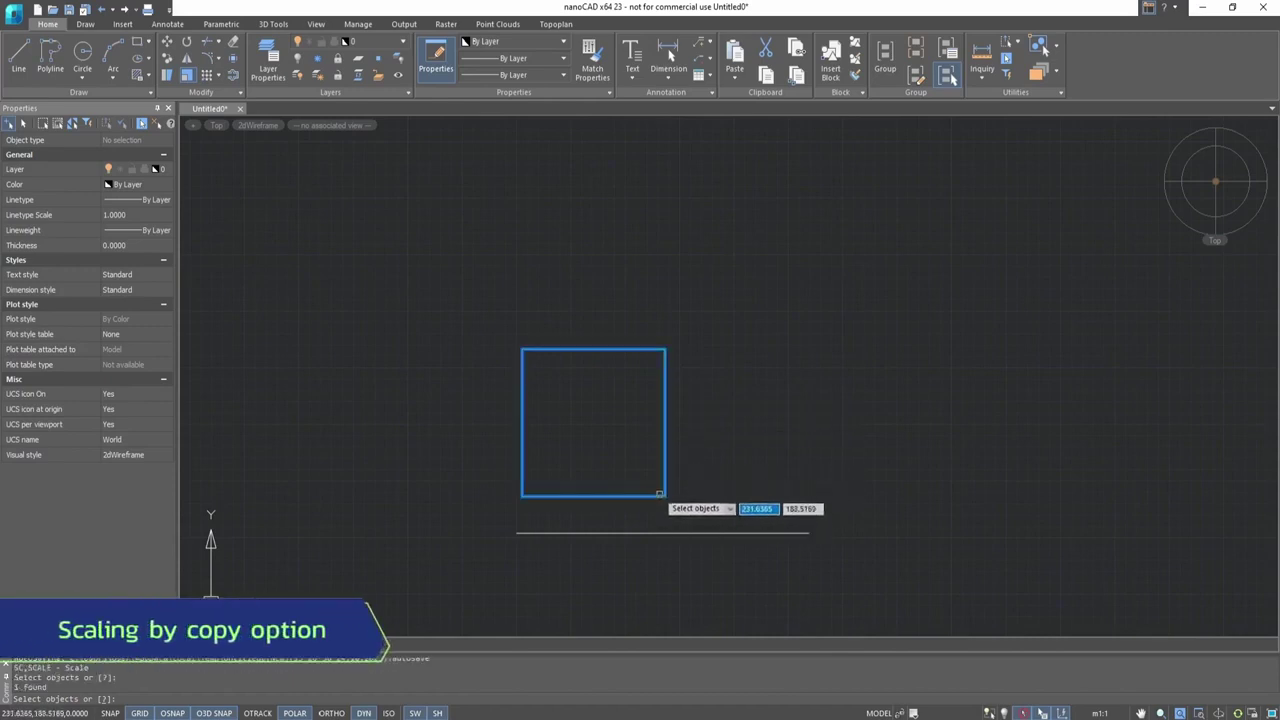
pyautogui.press('Return')
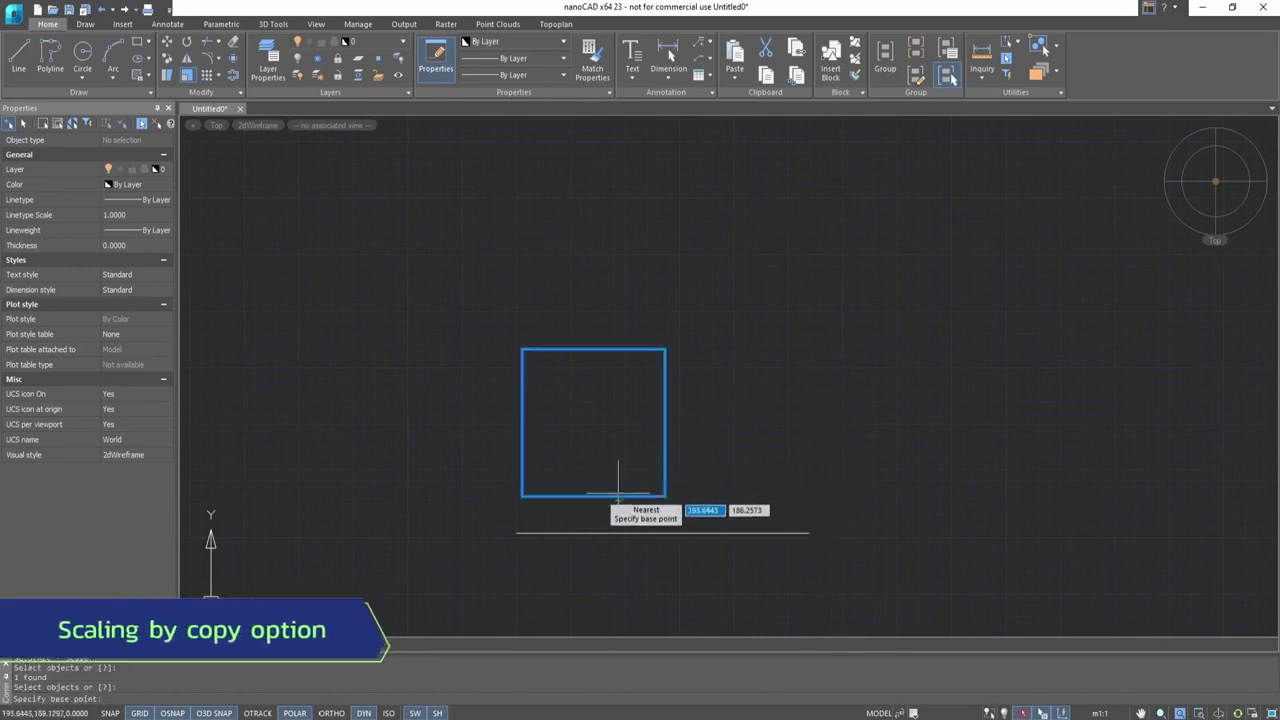
pyautogui.click(521, 495)
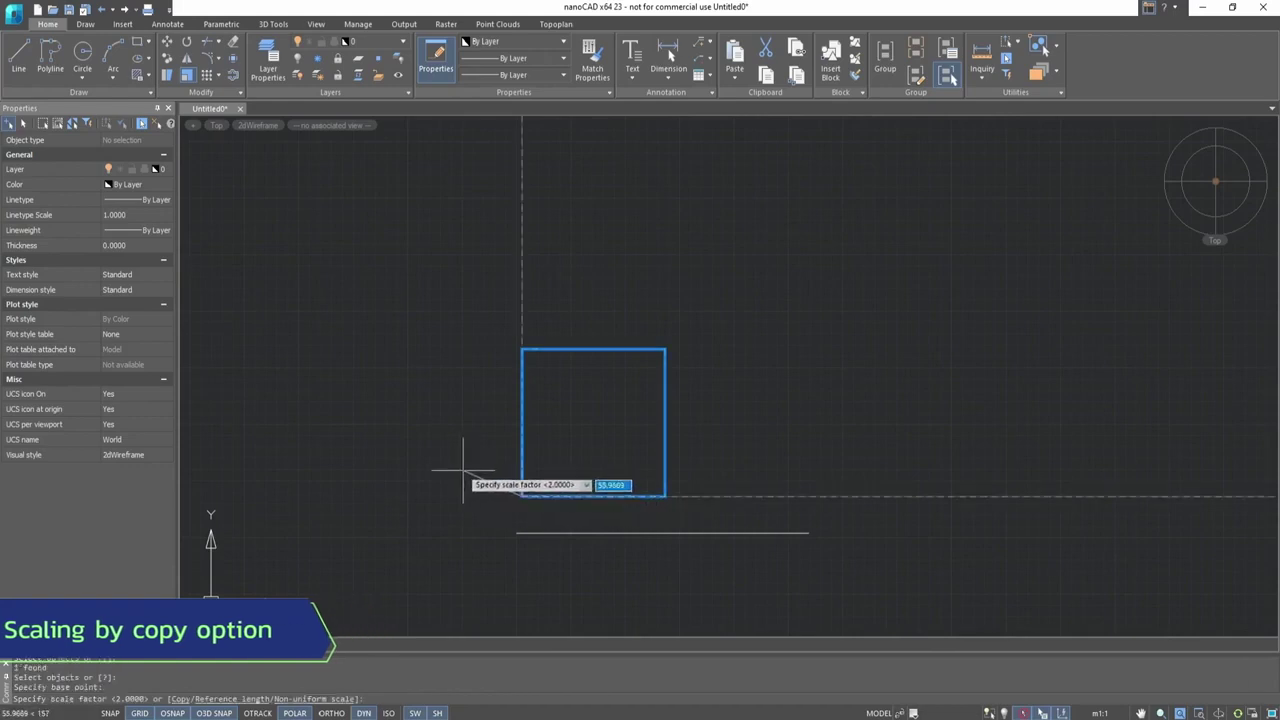
pyautogui.click(182, 699)
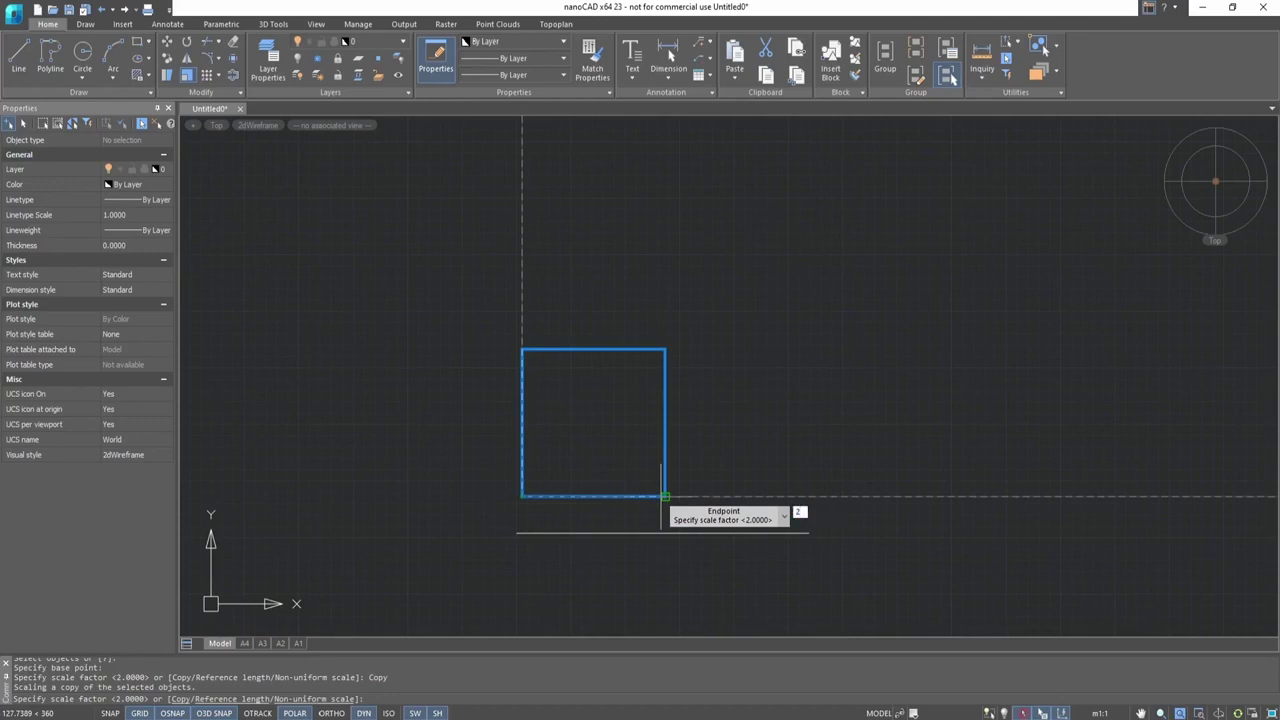
pyautogui.press('Return')
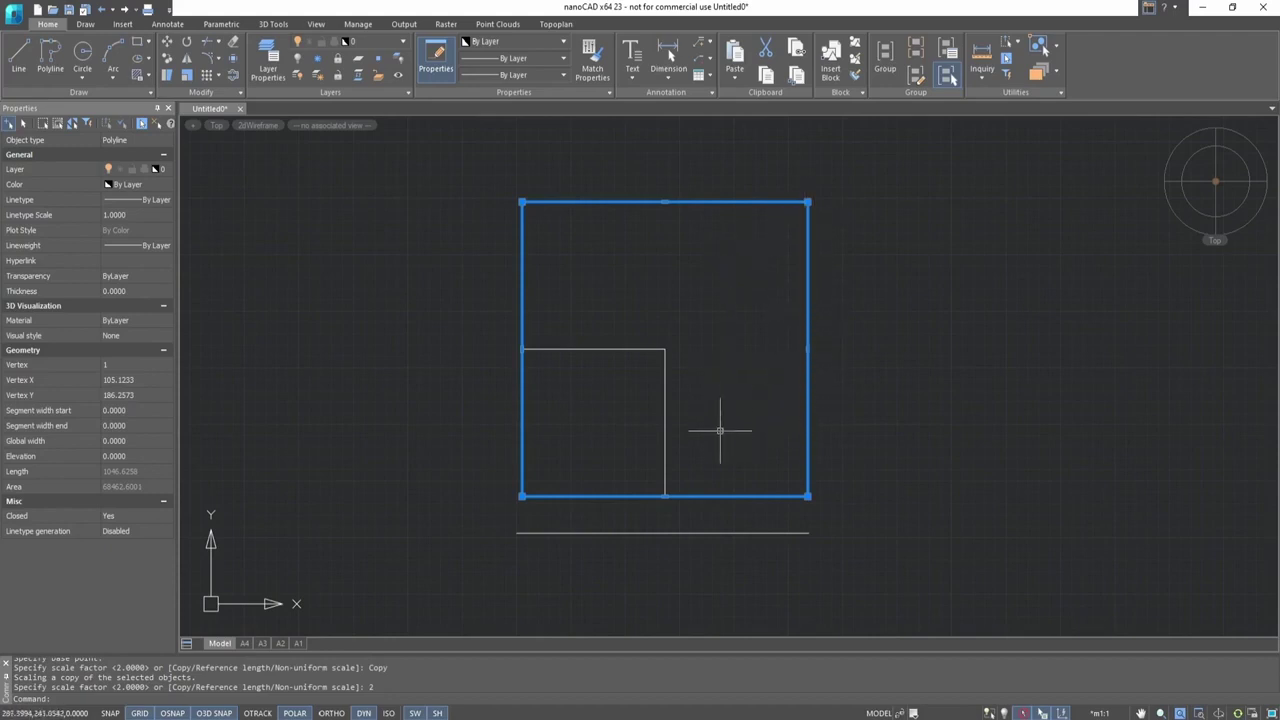
pyautogui.press('Escape')
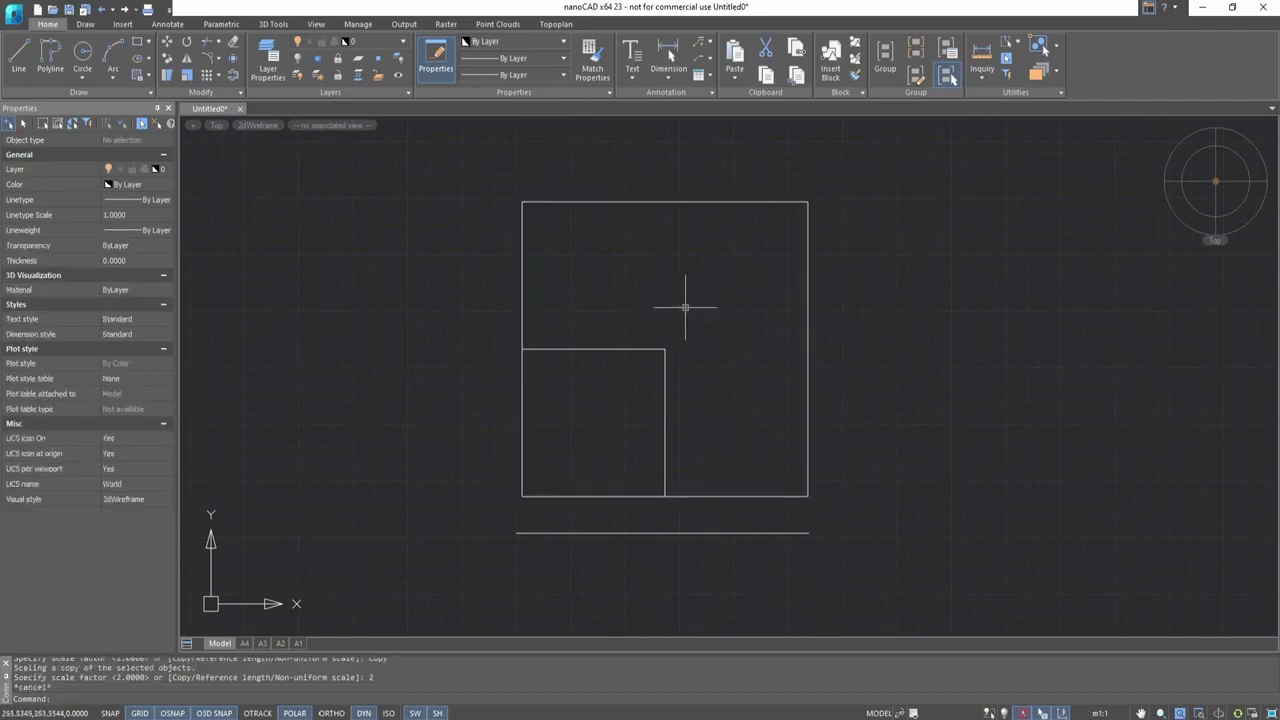
pyautogui.hotkey('ctrl', 'z')
# - Scale the square from its lower-left corner by Reference length, using the line's left endpoint and midpoint, out to its right endpoint, and undo it
pyautogui.click(624, 348)
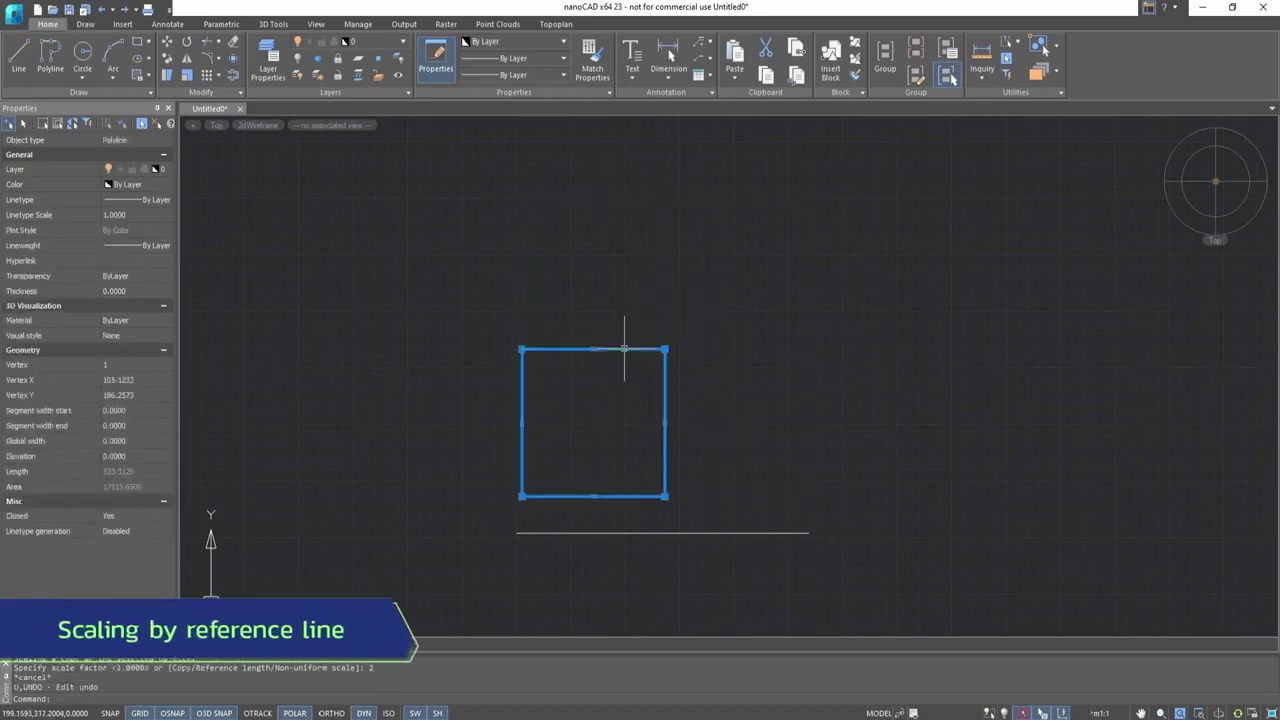
pyautogui.click(187, 76)
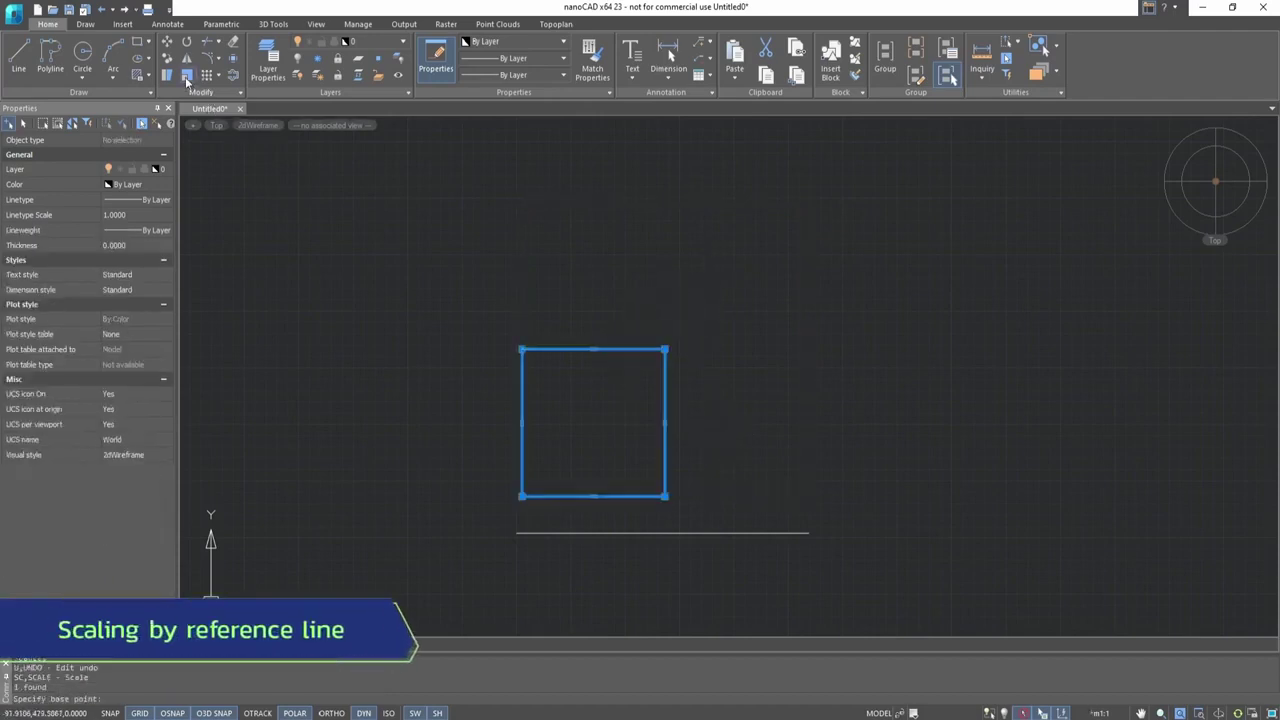
pyautogui.click(521, 494)
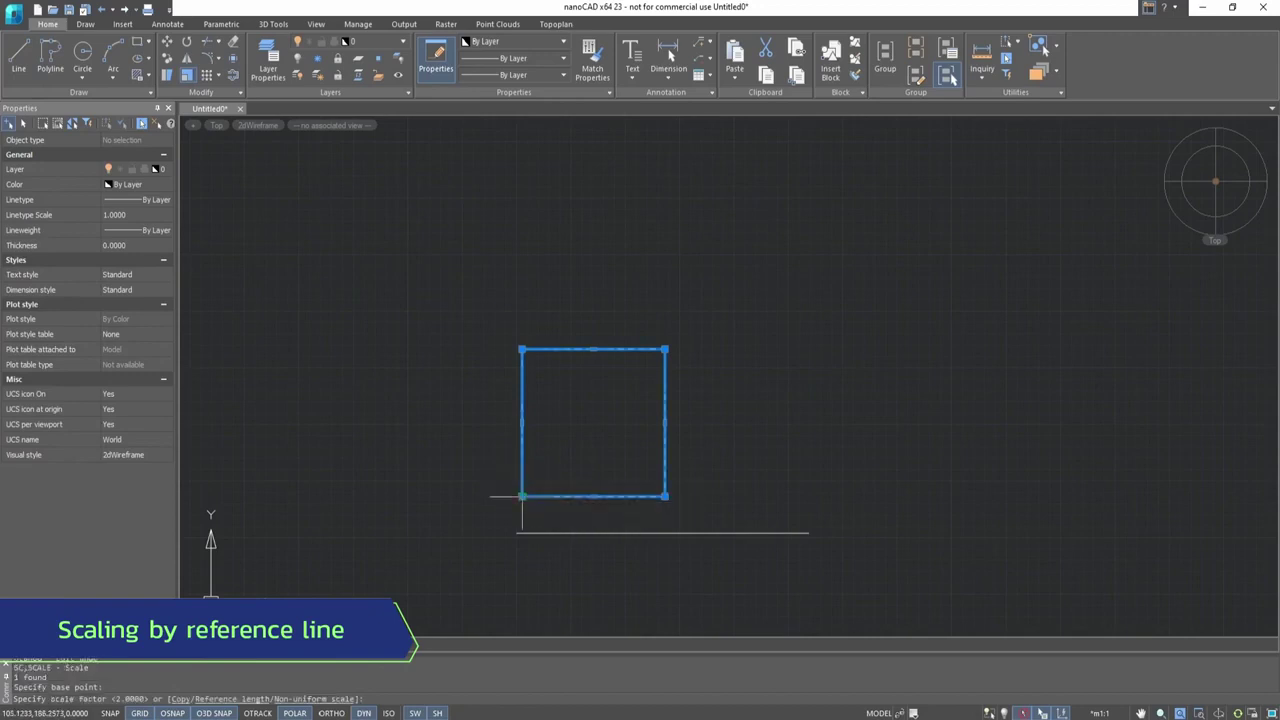
pyautogui.click(248, 699)
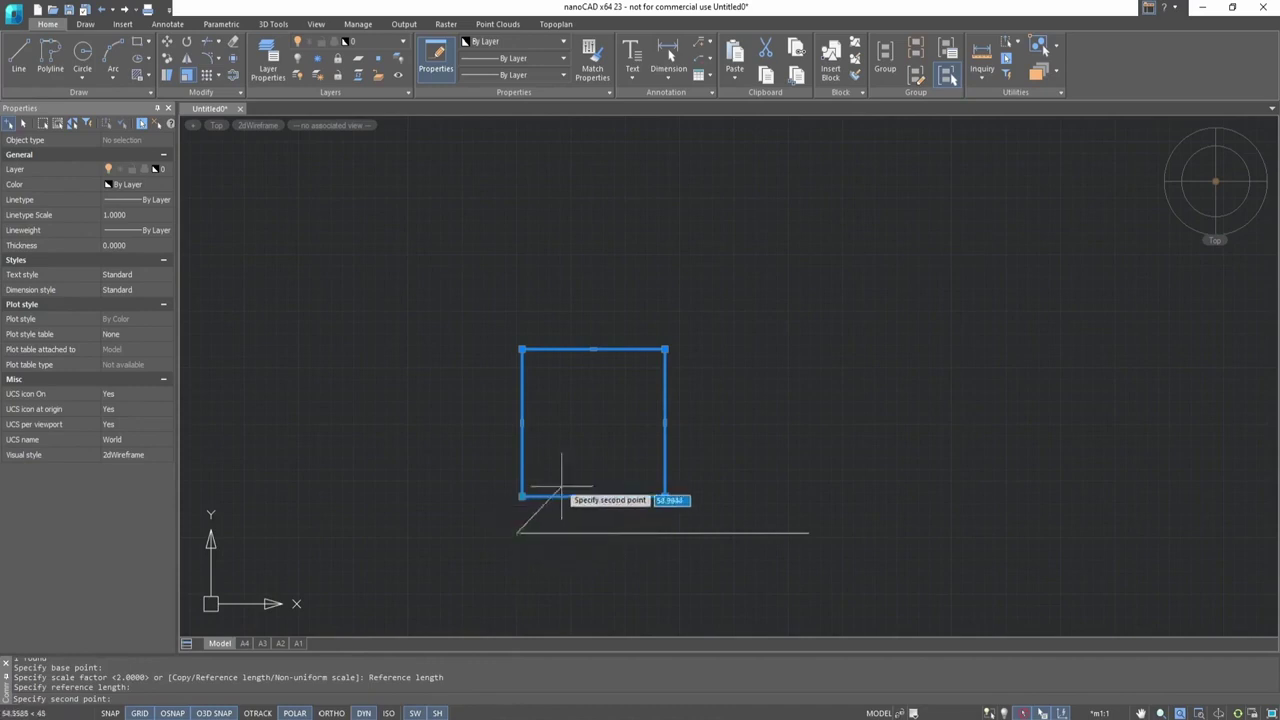
pyautogui.click(664, 532)
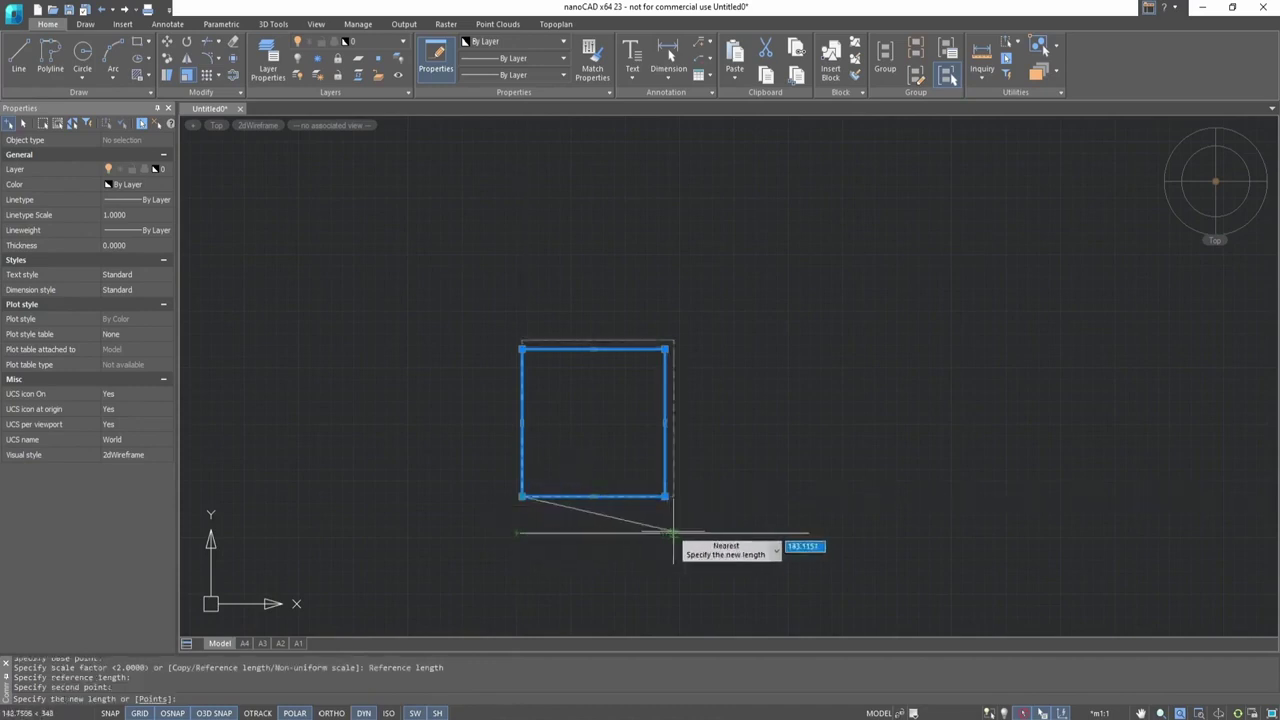
pyautogui.click(809, 532)
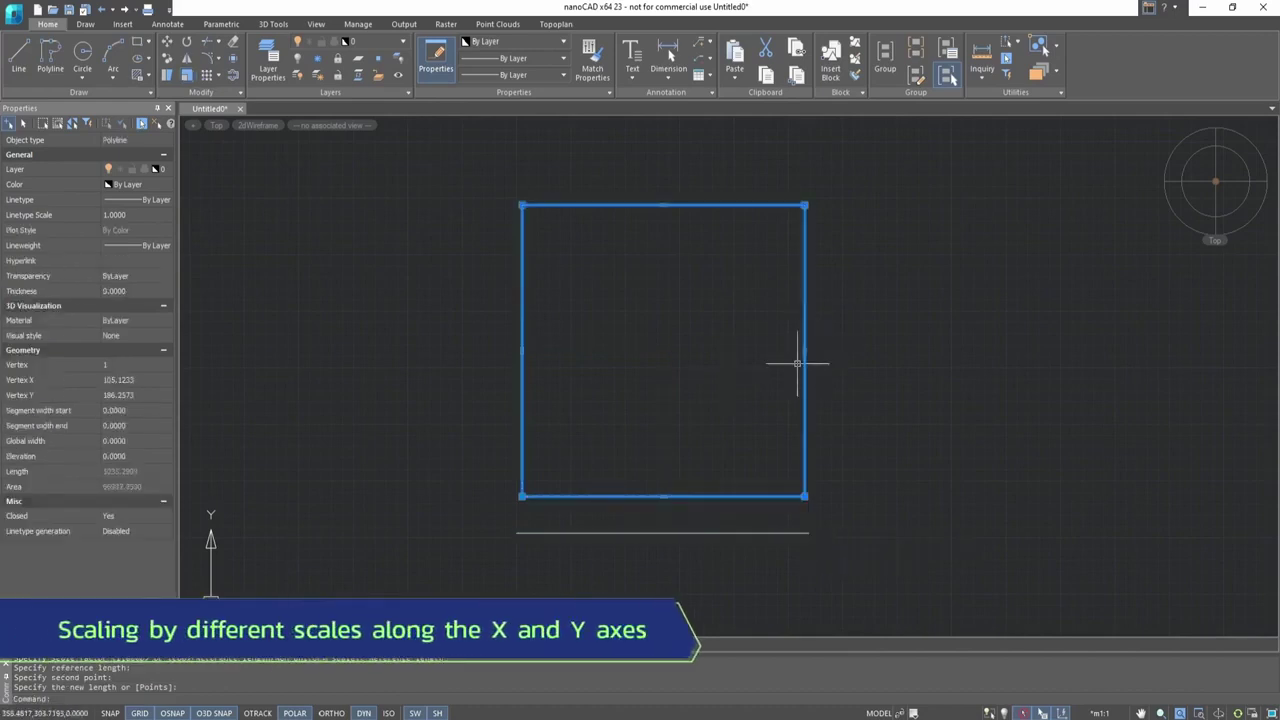
pyautogui.hotkey('ctrl', 'z')
# - Scale the square from its lower-left corner with the Non-uniform scale option, using factor 2 along X and 3 along Y
pyautogui.click(563, 496)
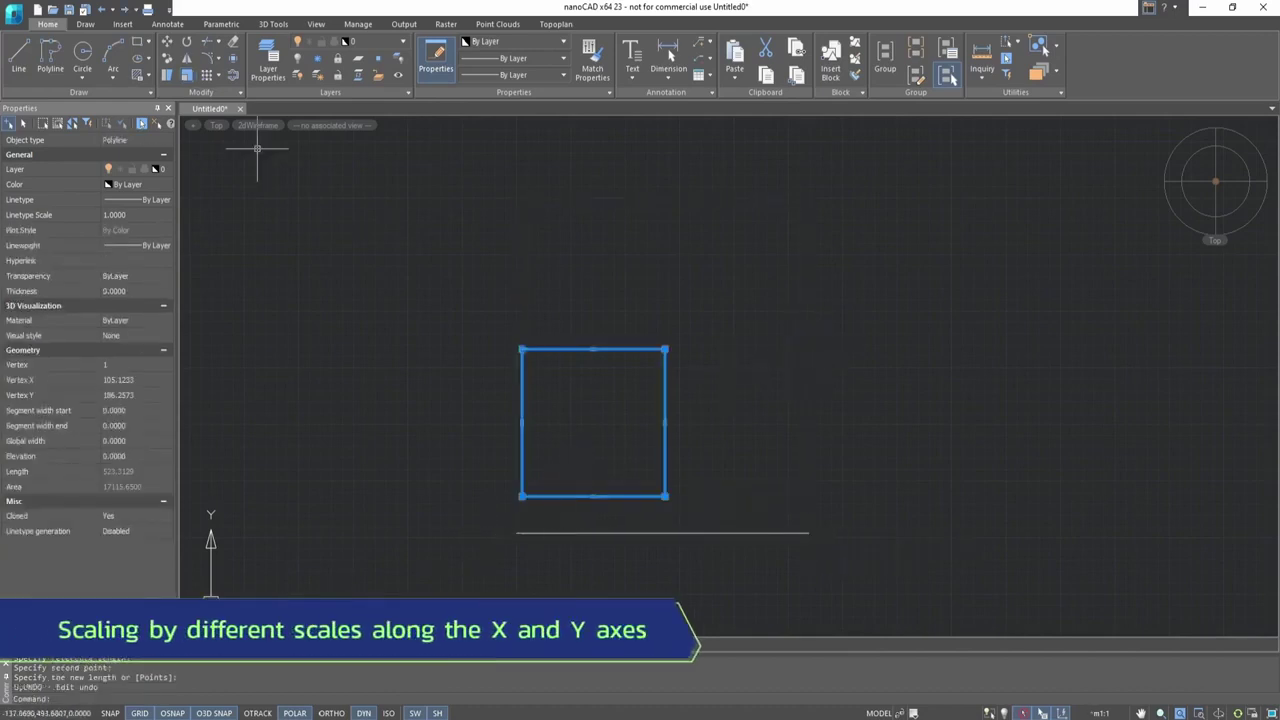
pyautogui.click(192, 77)
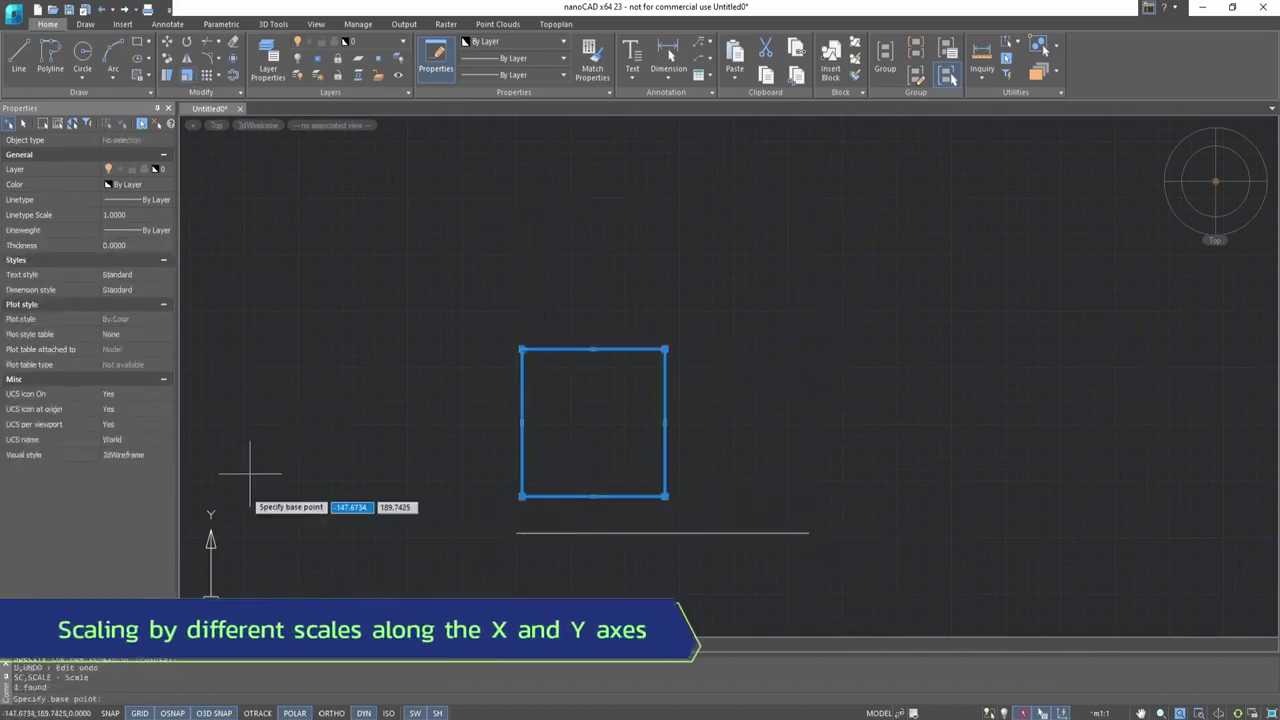
pyautogui.click(522, 496)
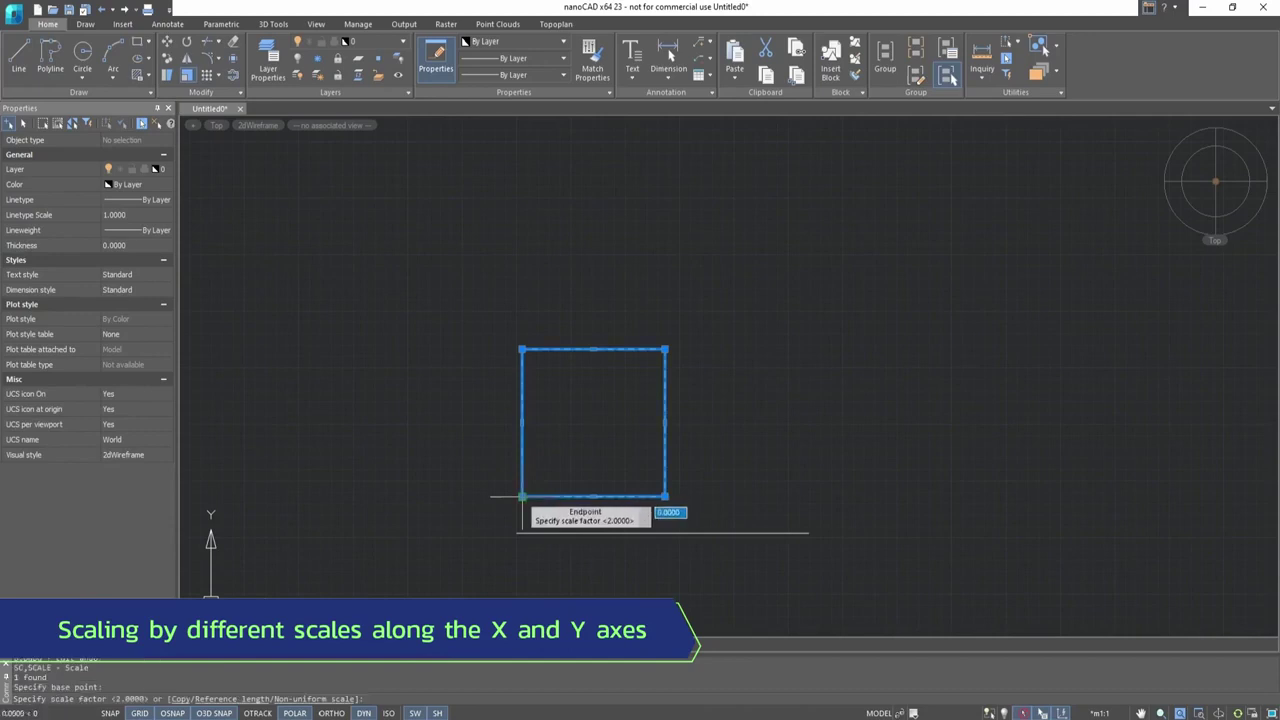
pyautogui.click(306, 700)
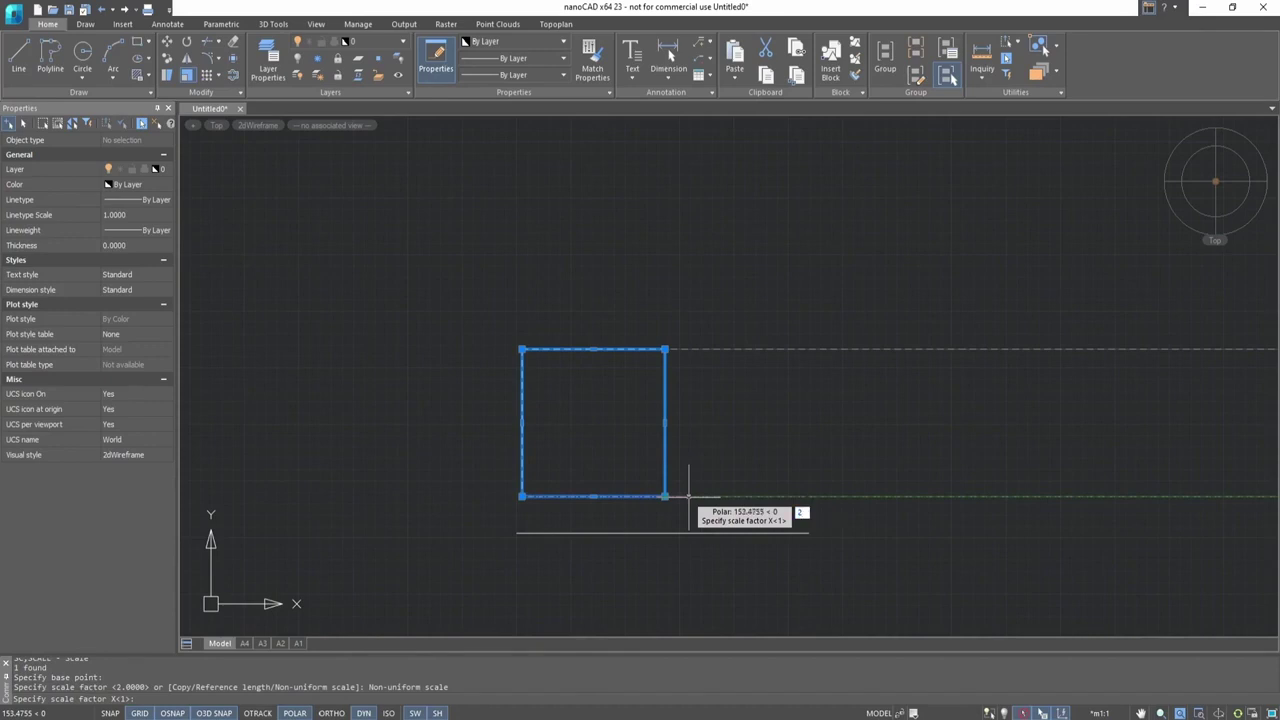
pyautogui.write('2')
pyautogui.press('Return')
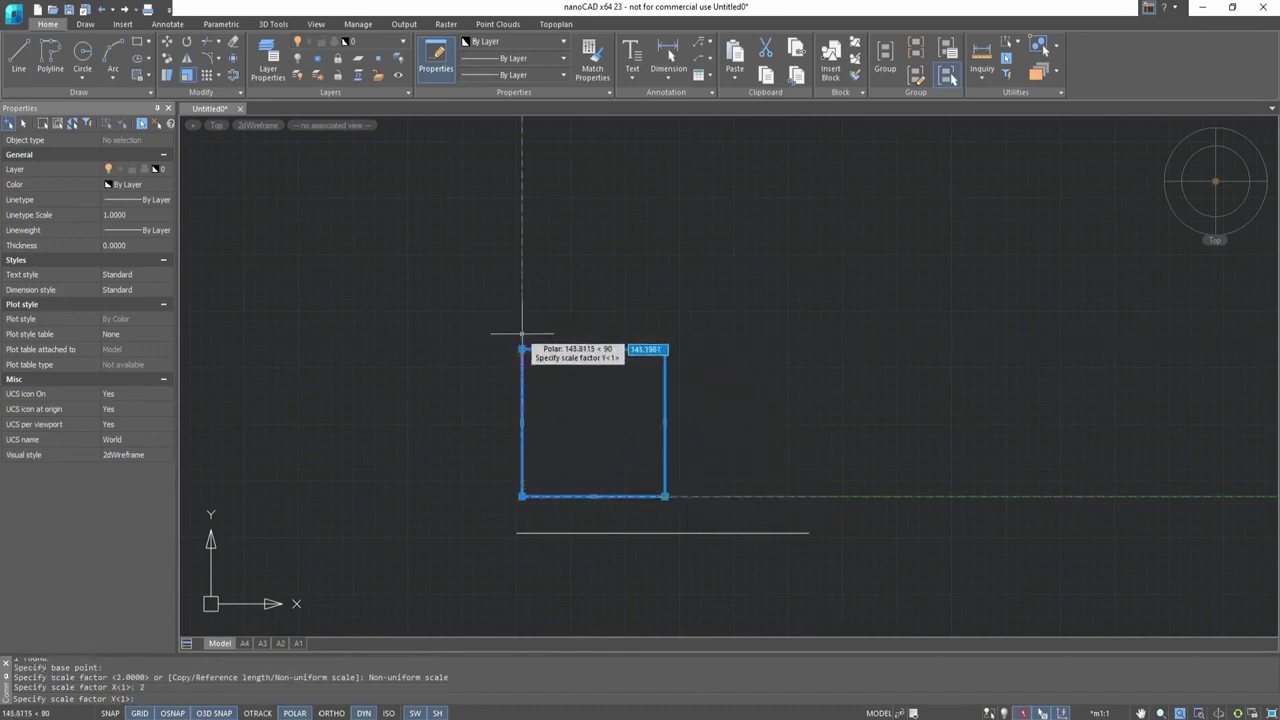
pyautogui.write('3')
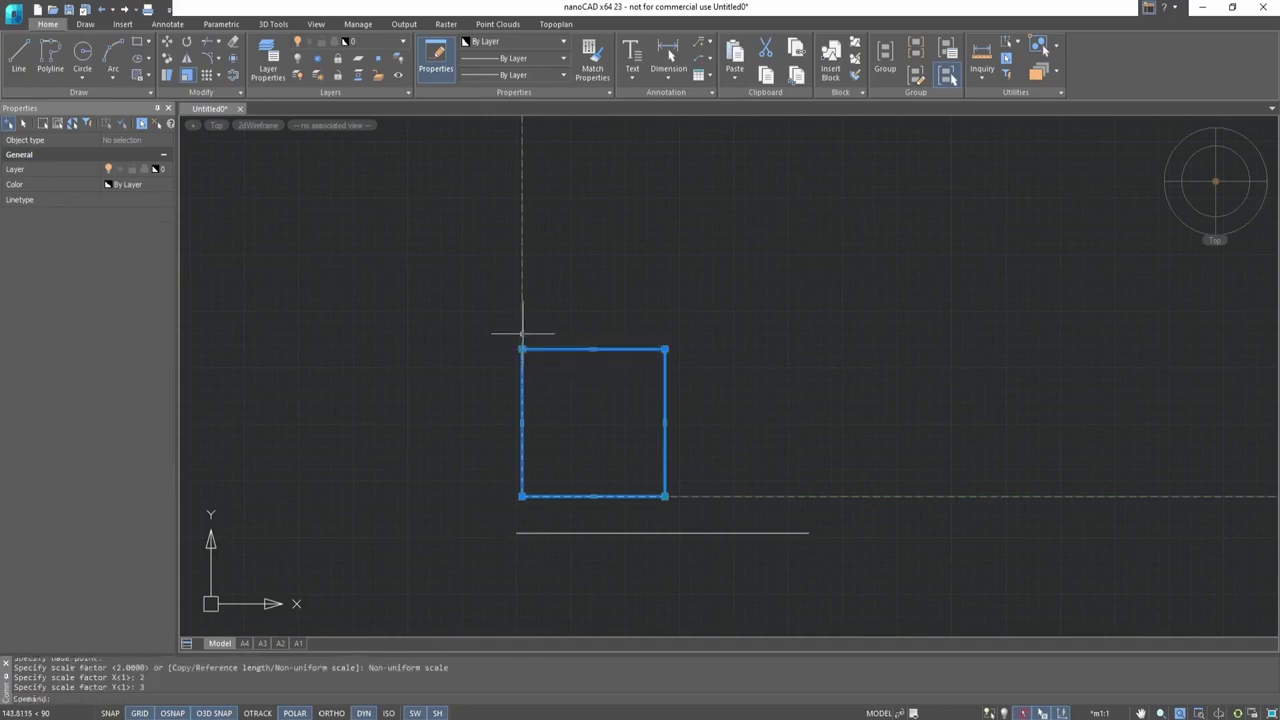
pyautogui.press('Return')
pyautogui.scroll(-3, 531, 337)
pyautogui.scroll(2, 550, 237)
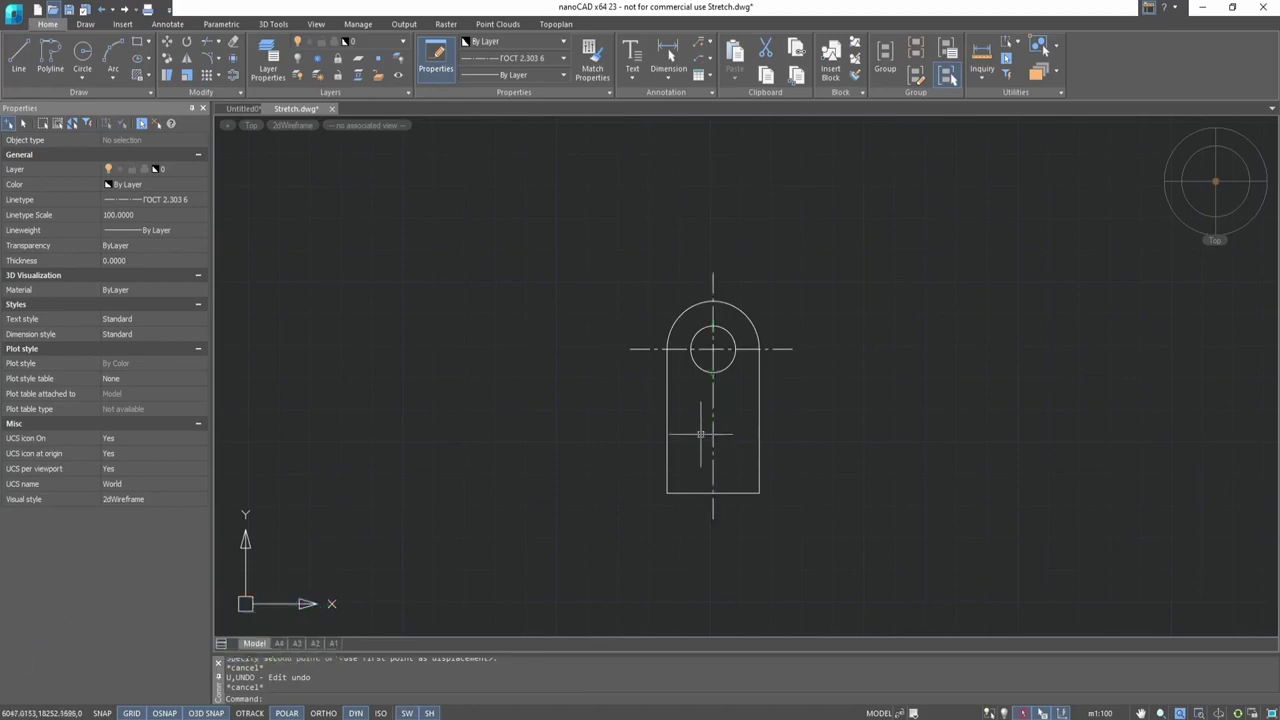
# - Try to stretch the individually picked rounded outline upward about 25 units from its lower-right corner, and undo it
pyautogui.click(168, 80)
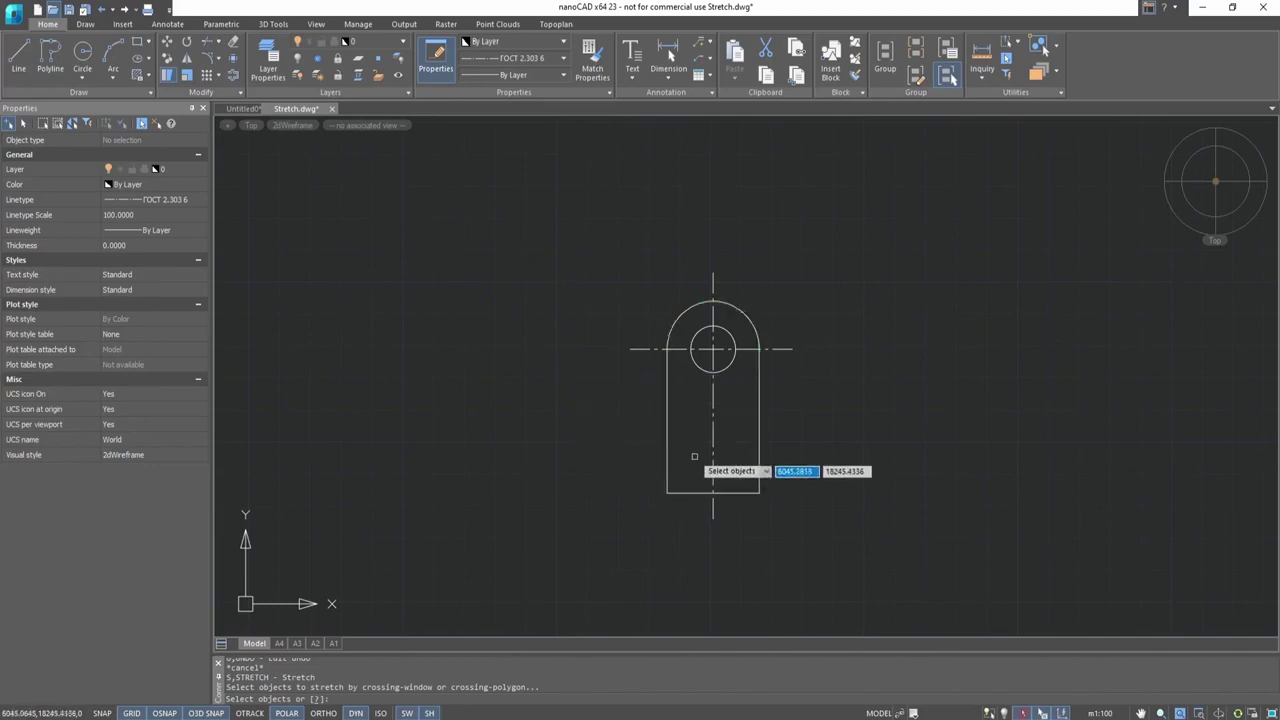
pyautogui.click(759, 453)
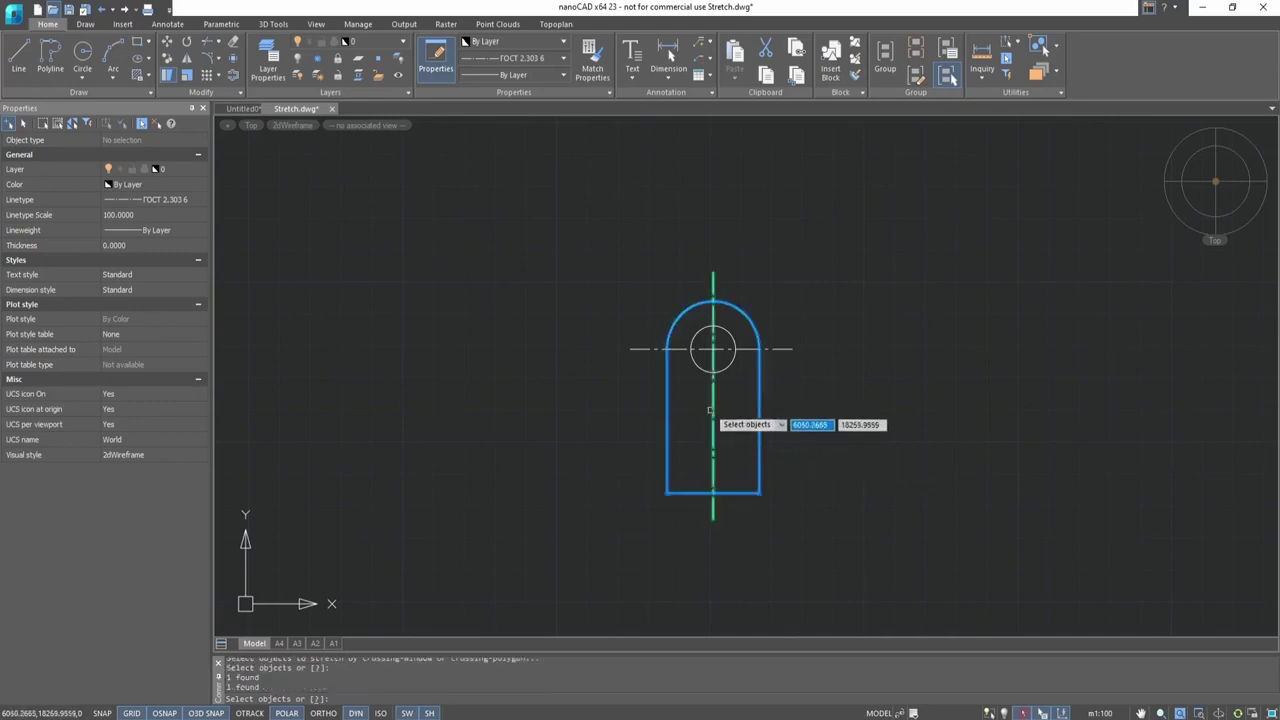
pyautogui.press('Return')
pyautogui.scroll(5, 724, 482)
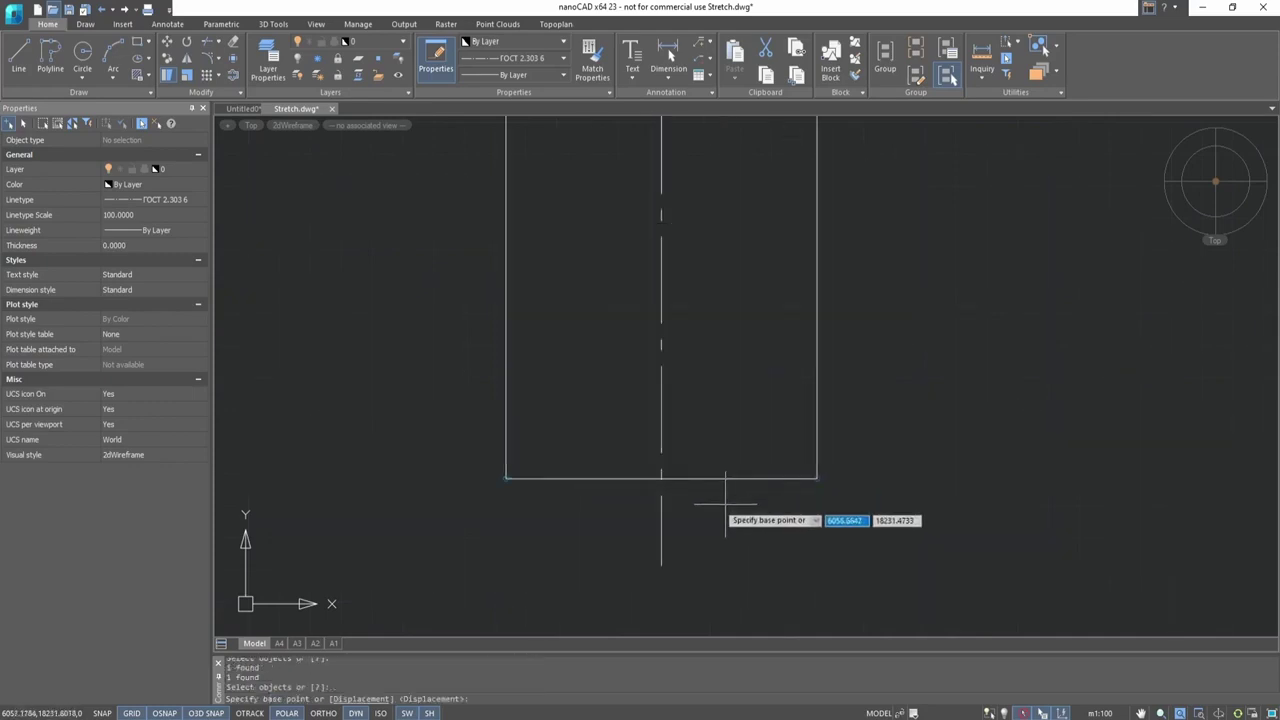
pyautogui.click(817, 478)
pyautogui.scroll(-5, 812, 530)
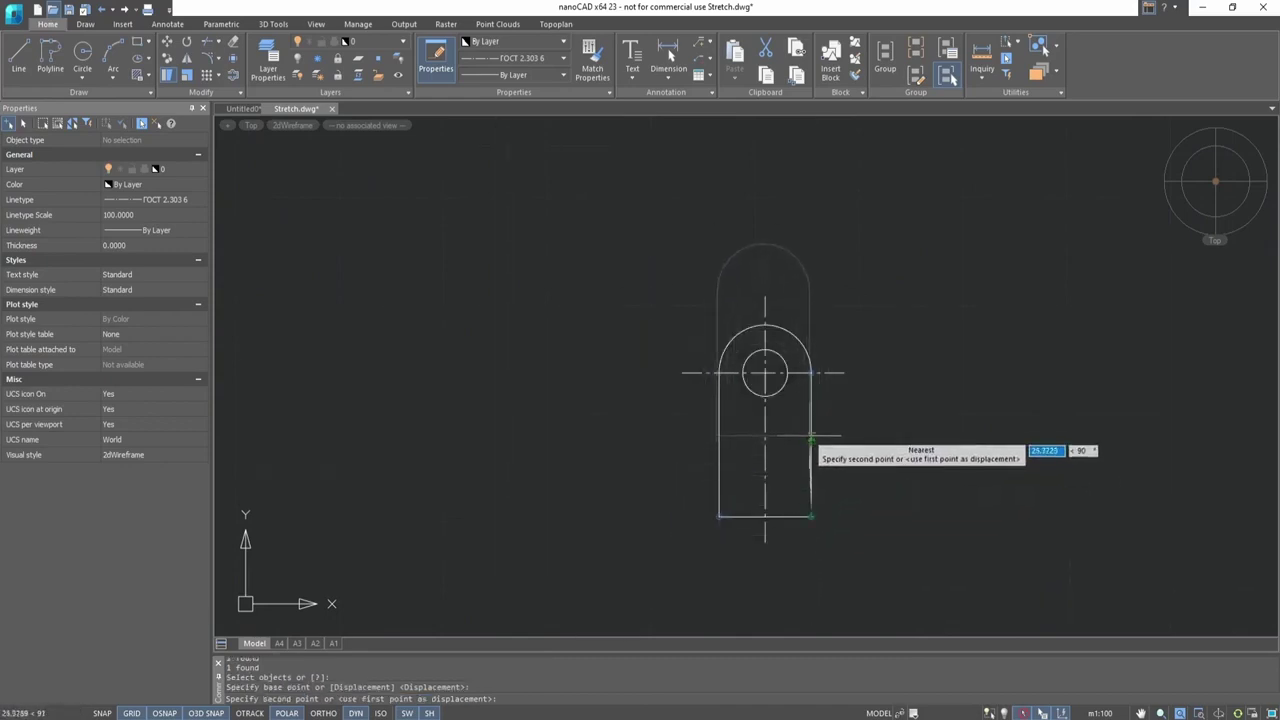
pyautogui.click(810, 434)
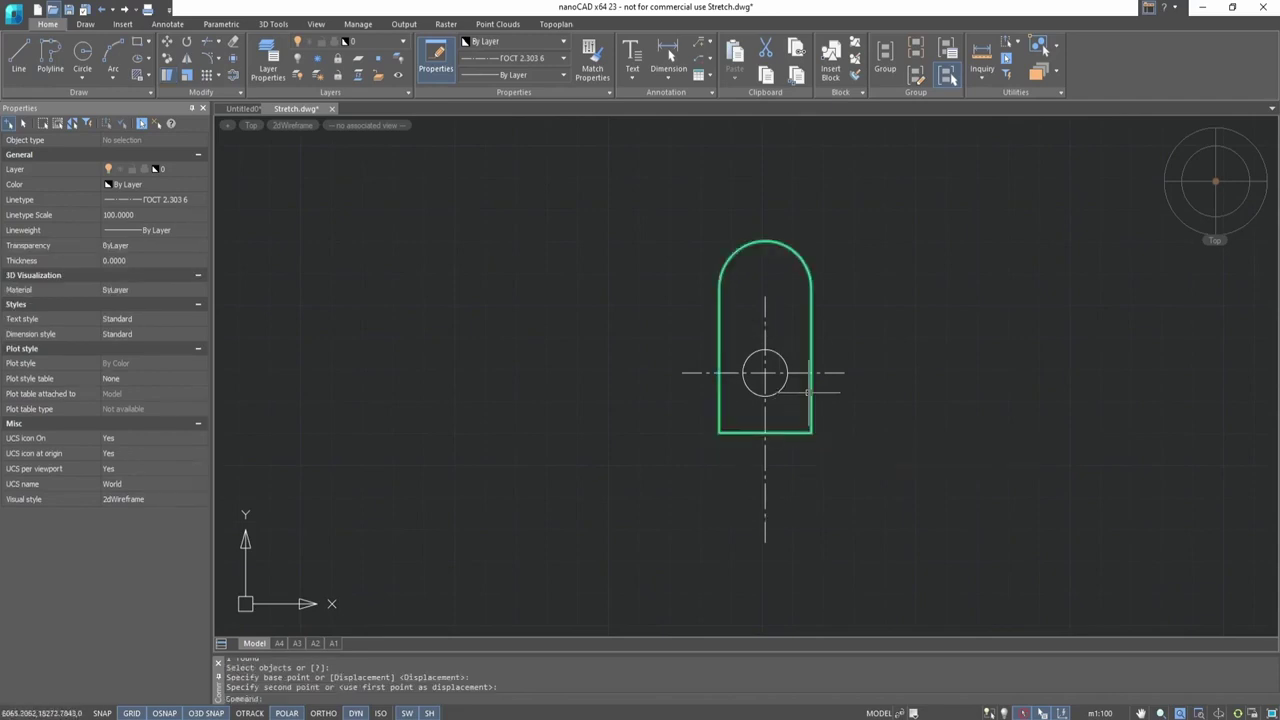
pyautogui.hotkey('ctrl', 'z')
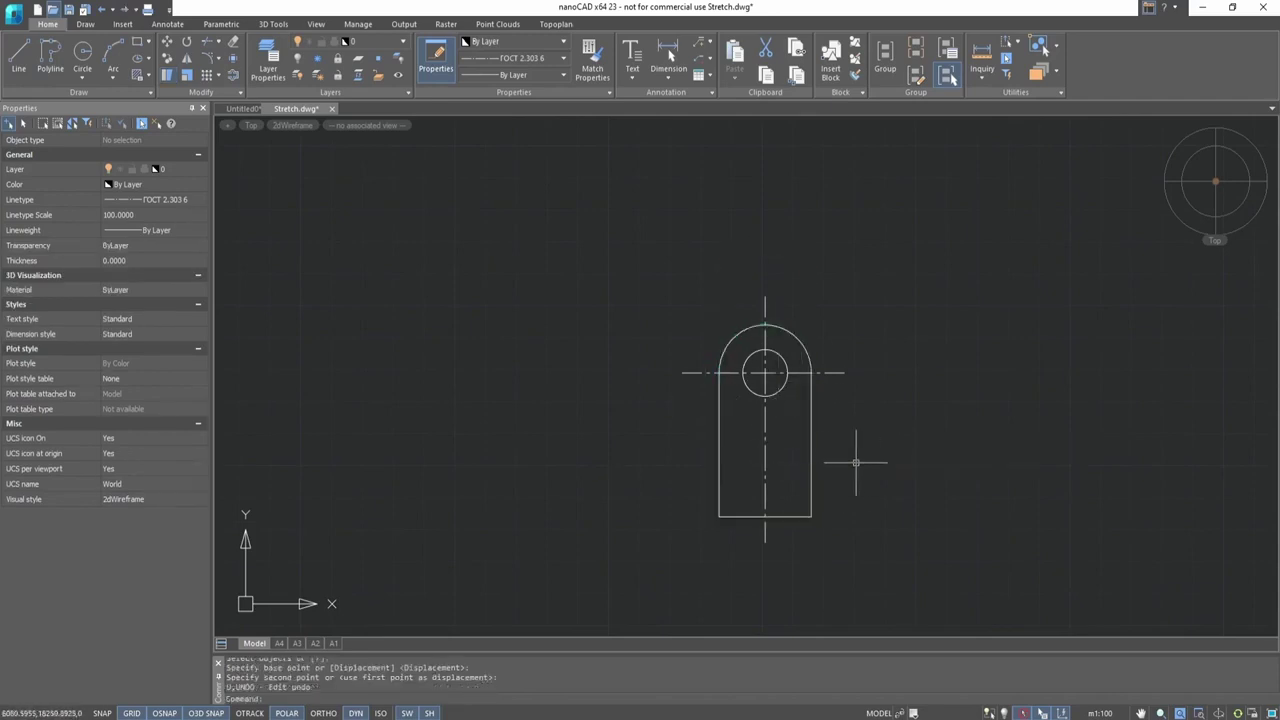
# - Stretch the lower end of the rounded outline and its vertical centerline downward from the lower-right corner, using a crossing-window selection
pyautogui.click(851, 430)
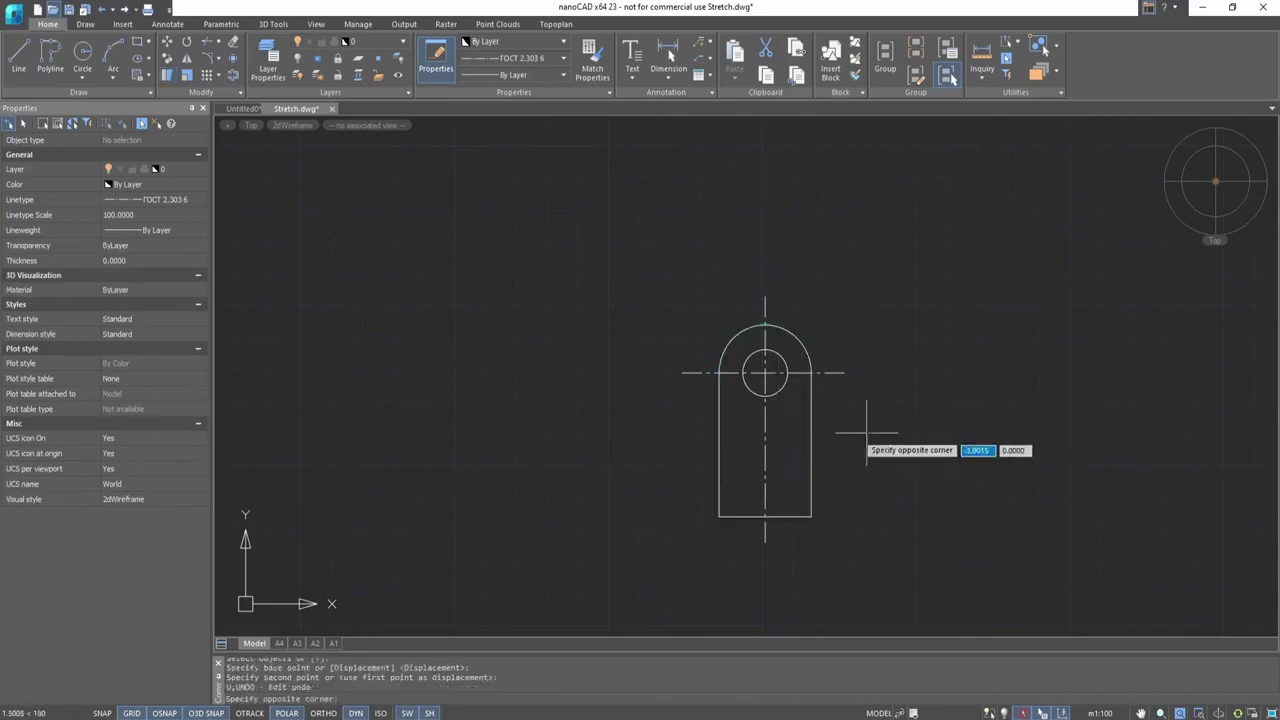
pyautogui.click(662, 556)
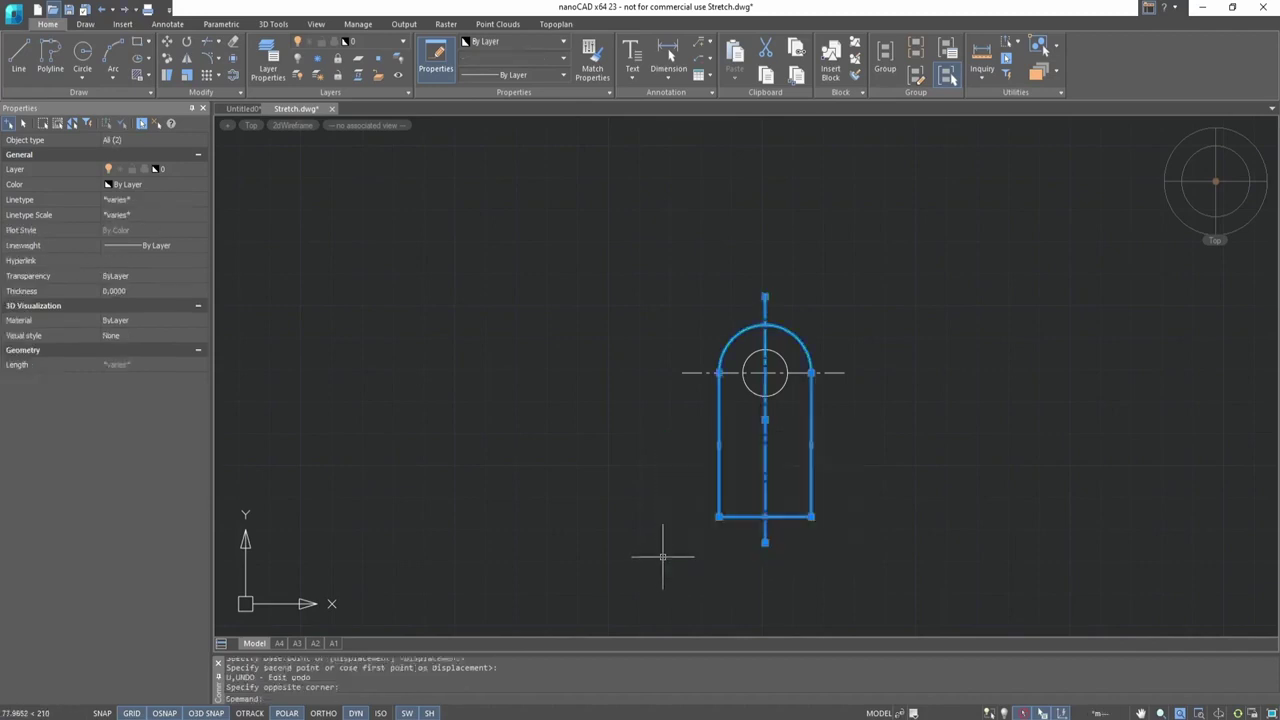
pyautogui.click(166, 76)
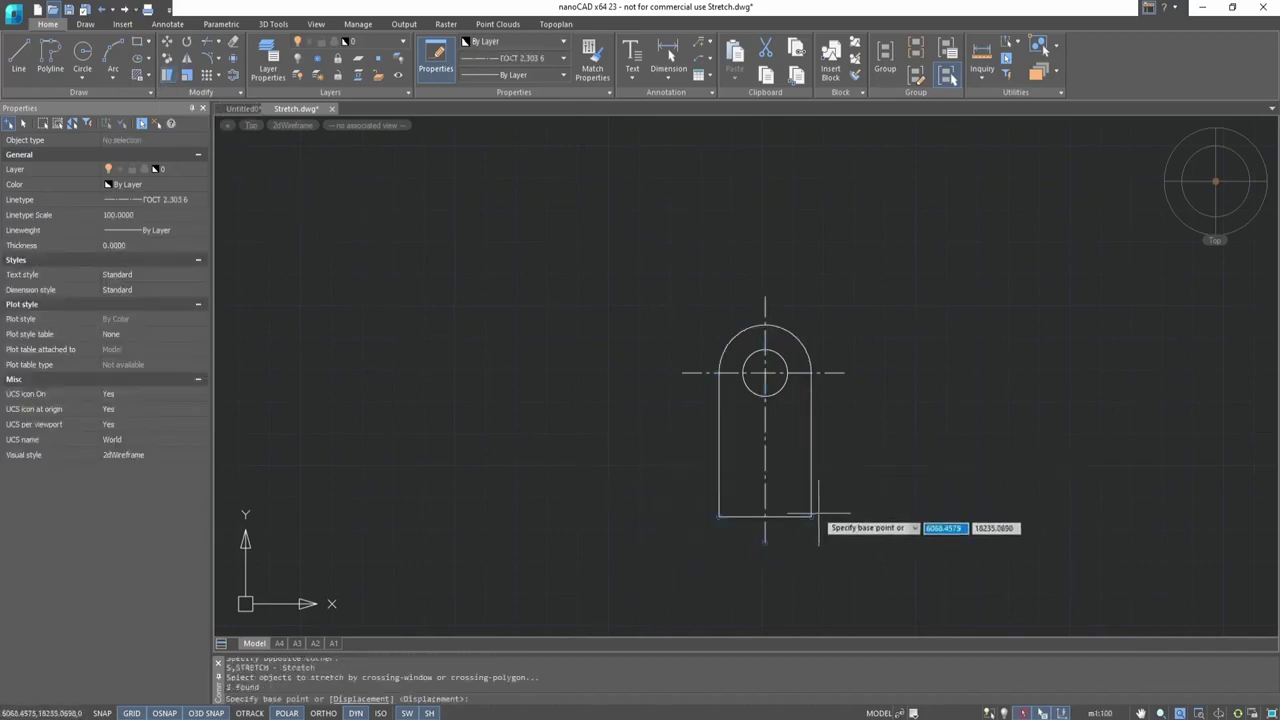
pyautogui.click(811, 517)
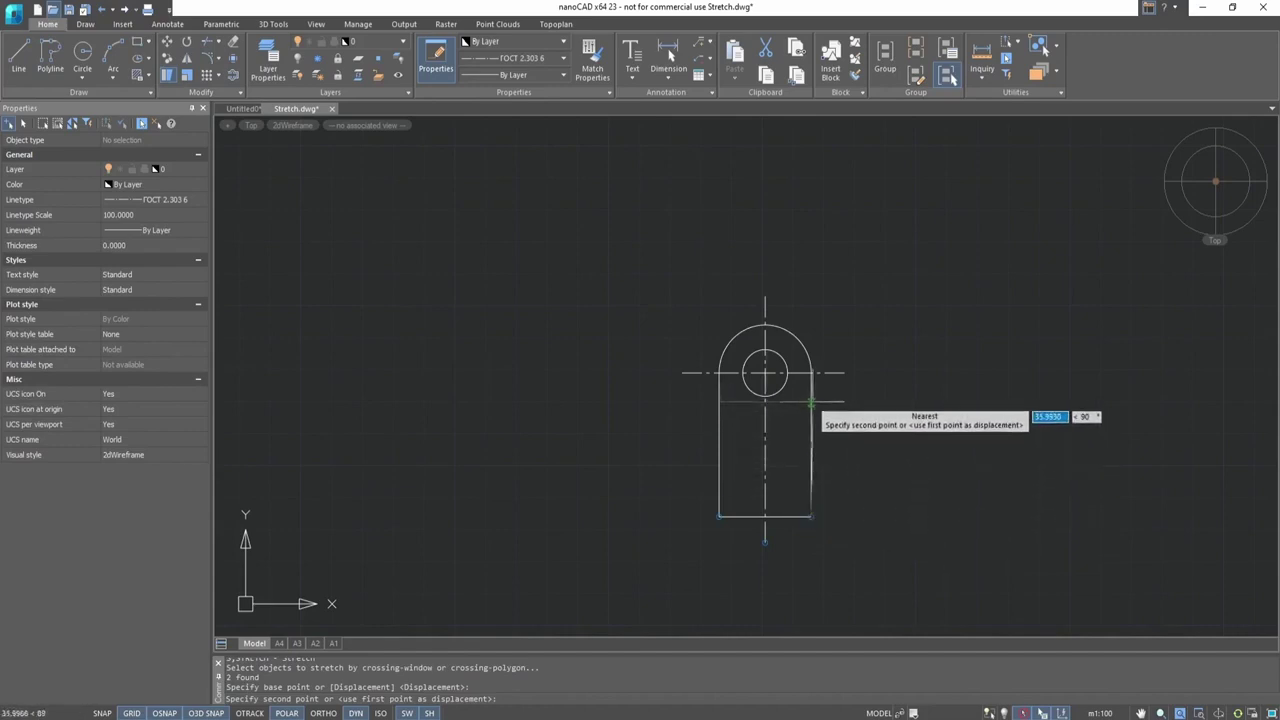
pyautogui.click(812, 590)
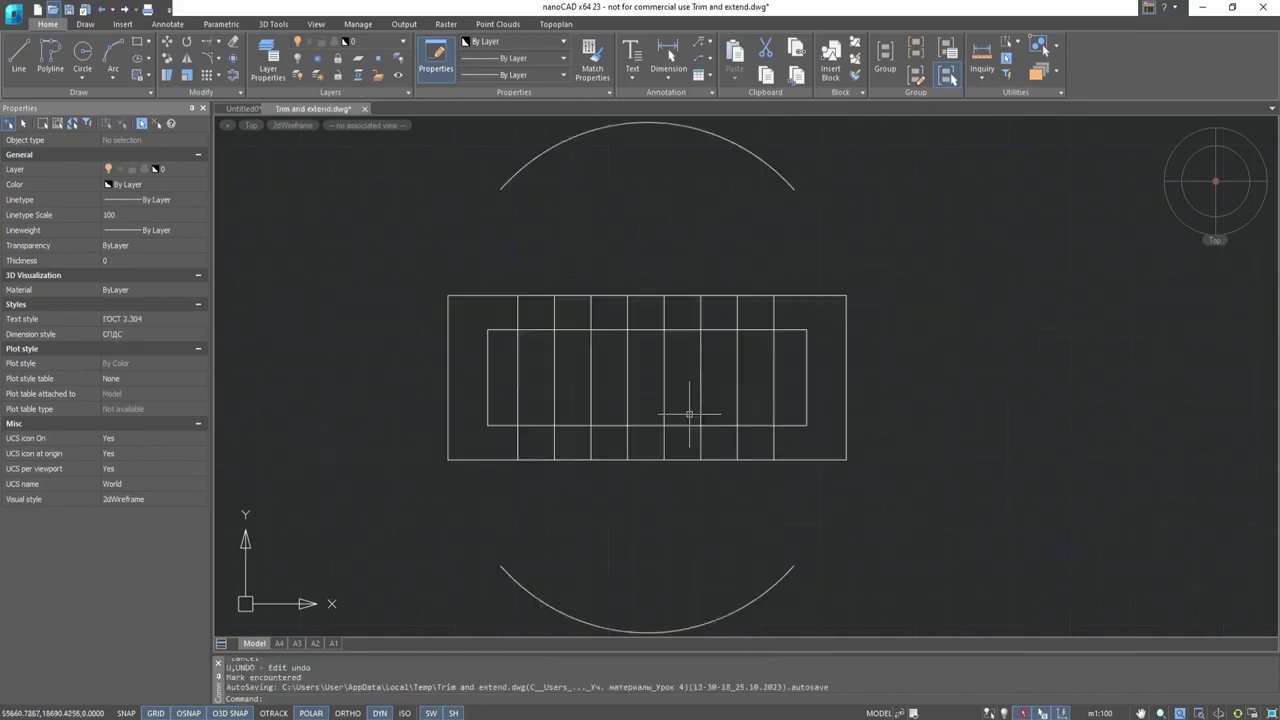
# - Start Trim with both rectangles and the eight vertical lines selected together as cutting edges
pyautogui.scroll(-2, 689, 413)
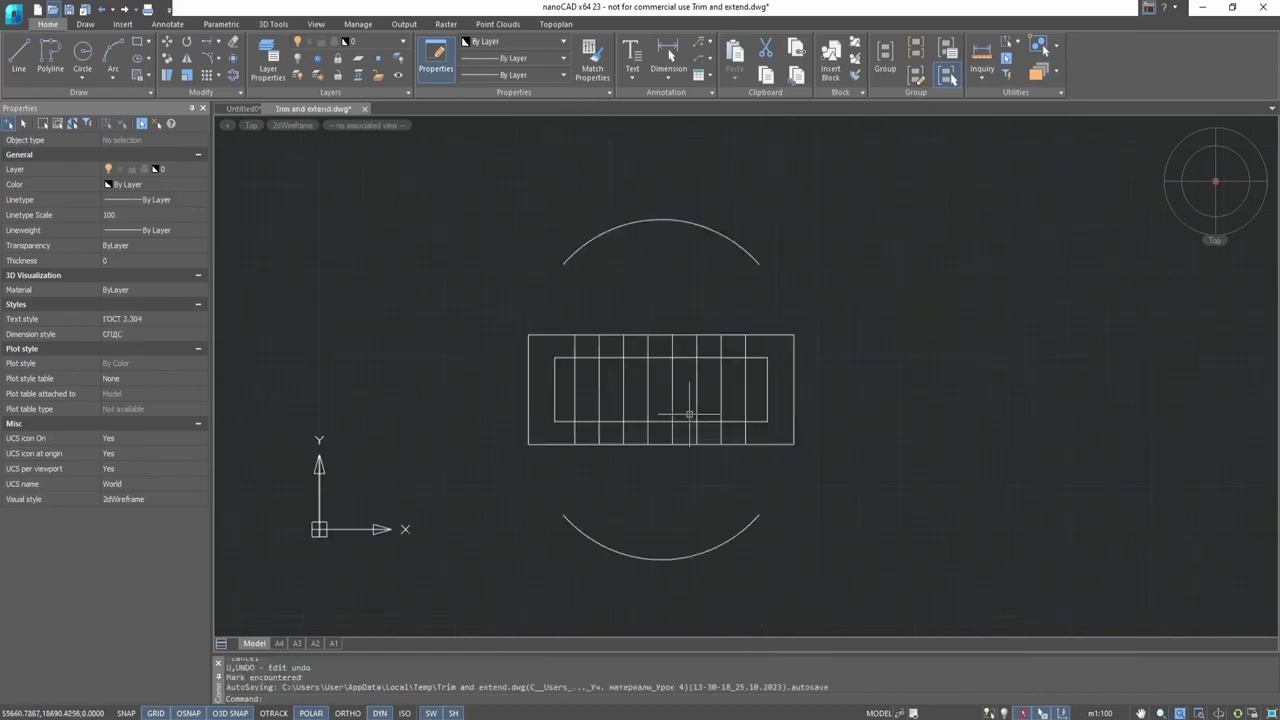
pyautogui.scroll(2, 689, 413)
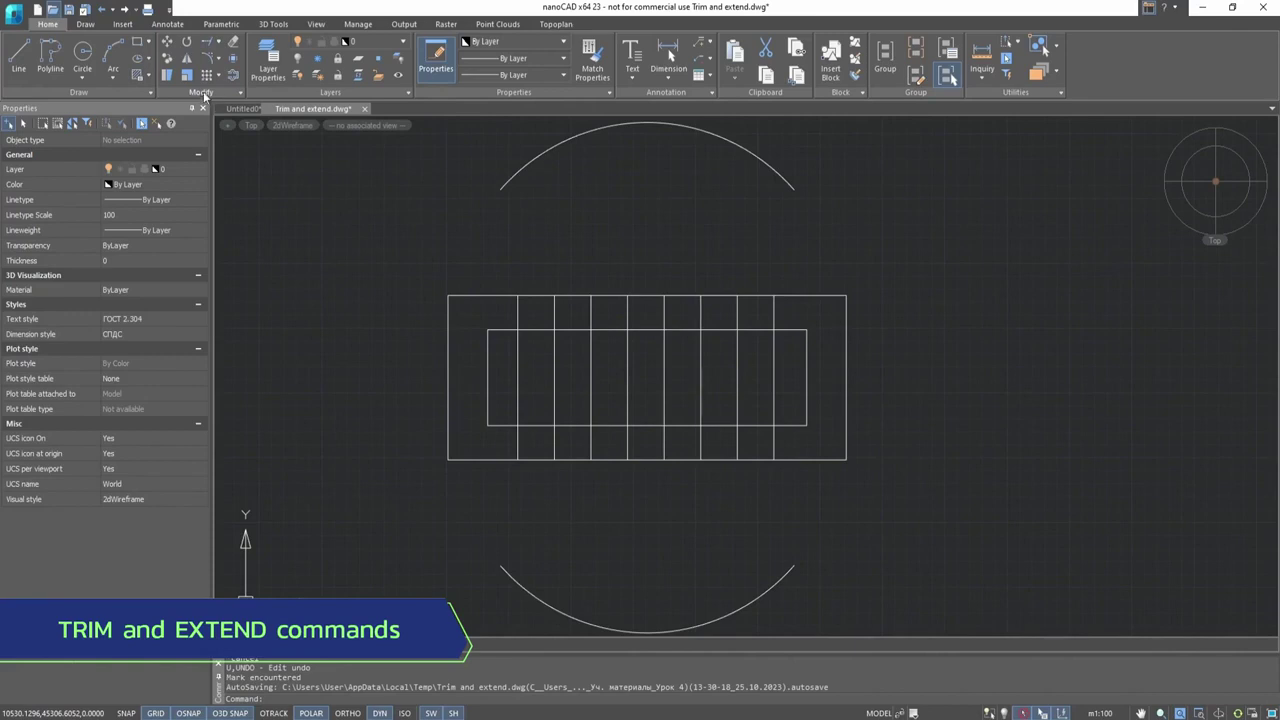
pyautogui.click(219, 44)
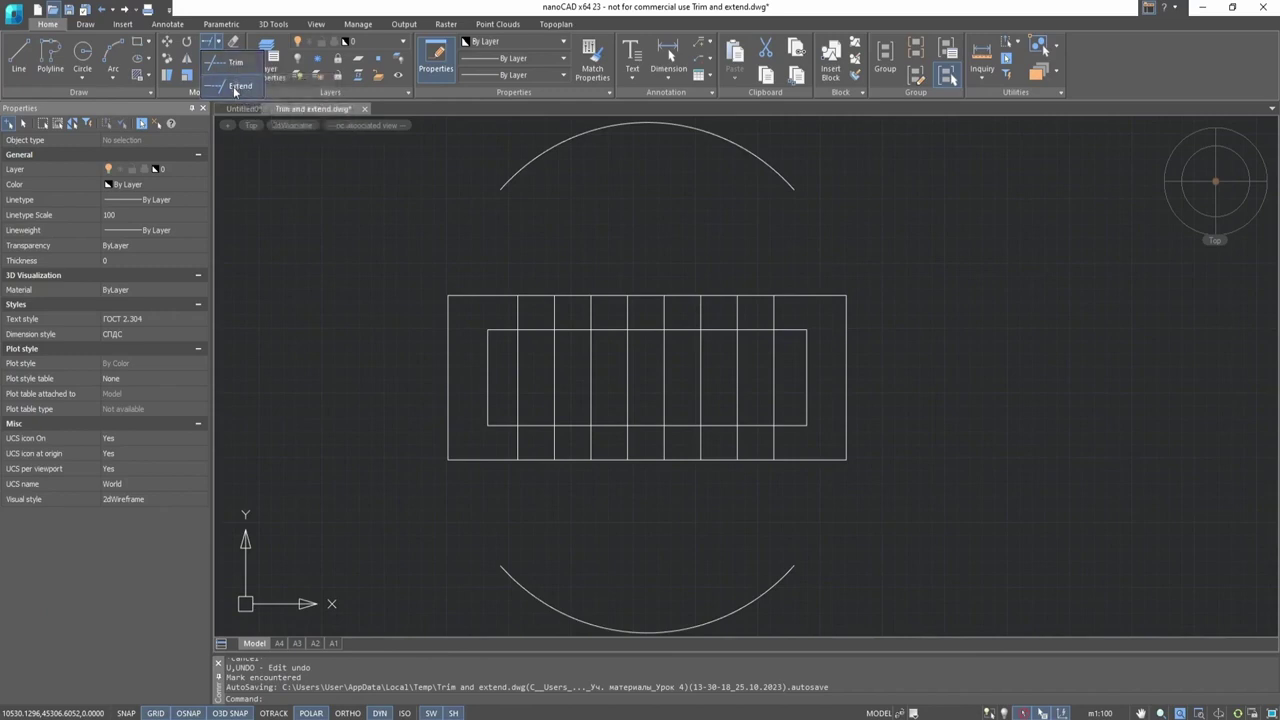
pyautogui.click(236, 67)
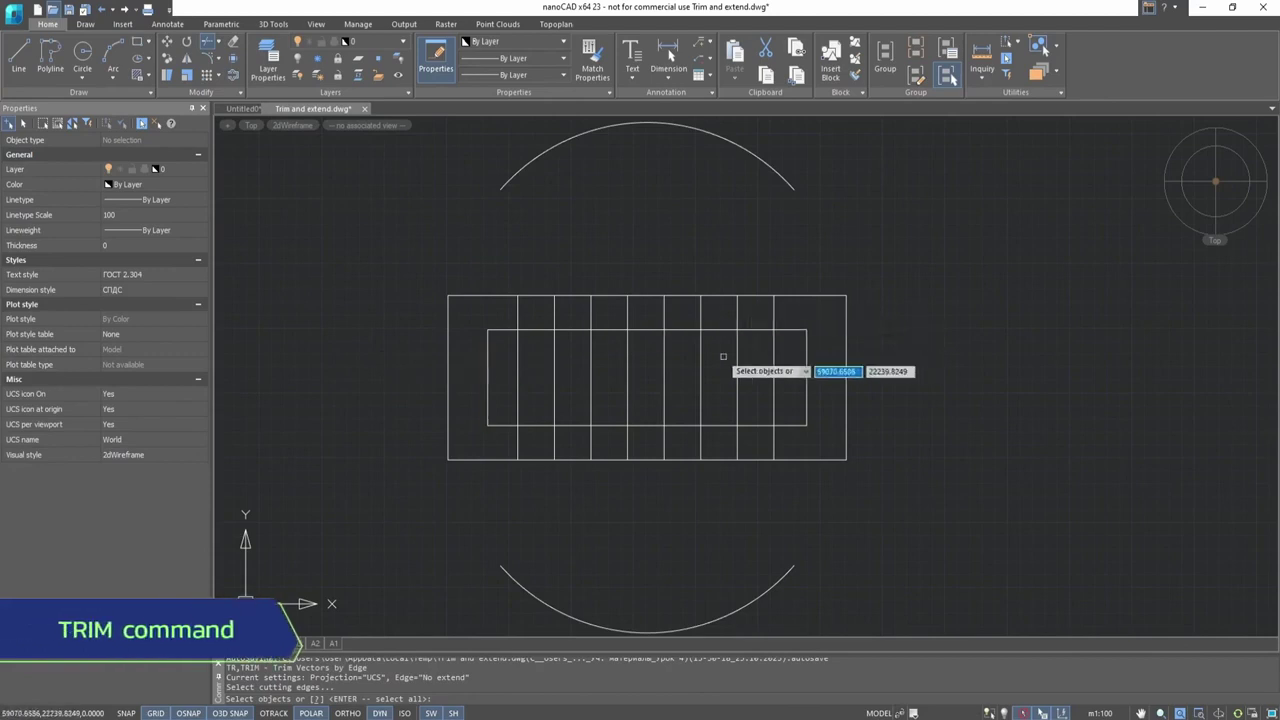
pyautogui.click(939, 240)
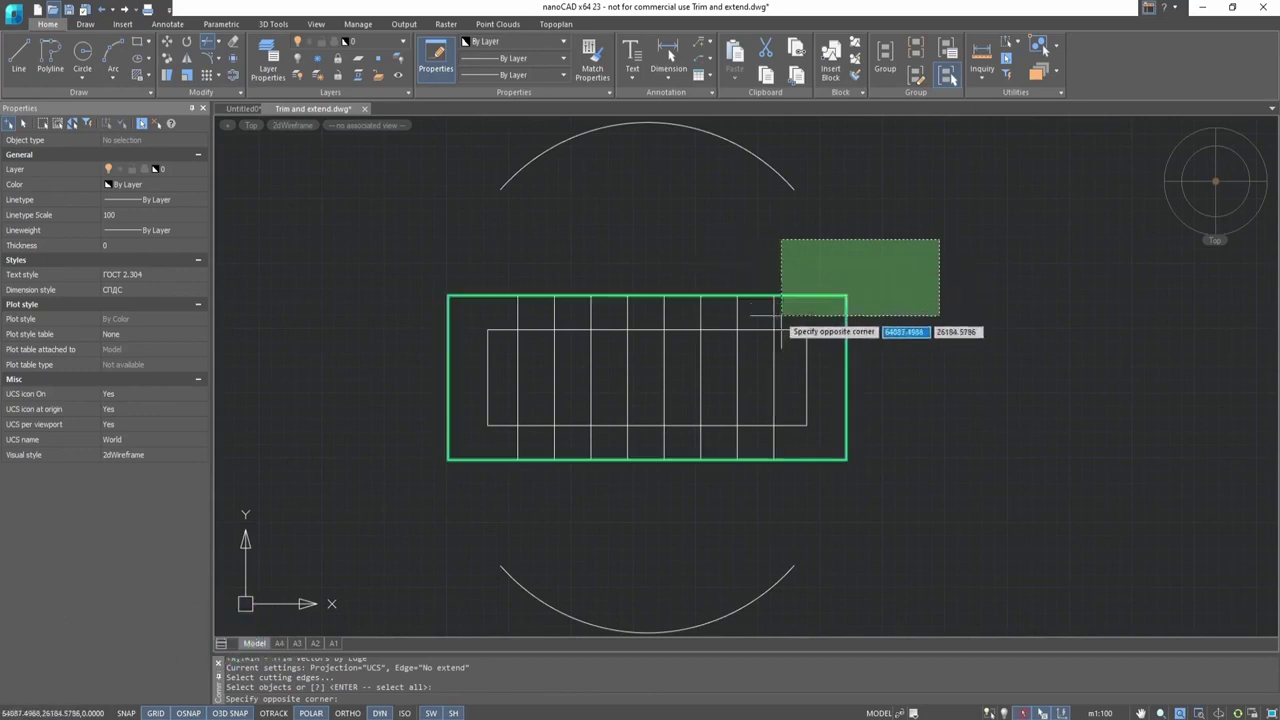
pyautogui.click(340, 510)
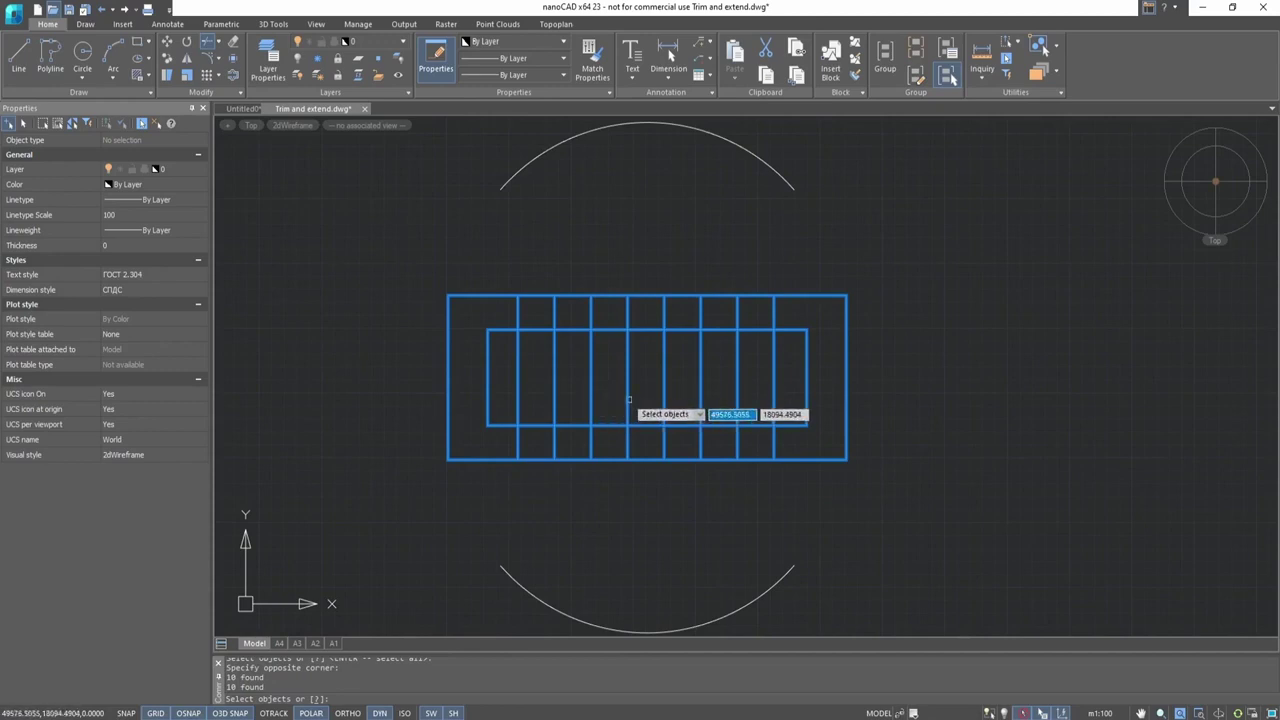
pyautogui.press('Return')
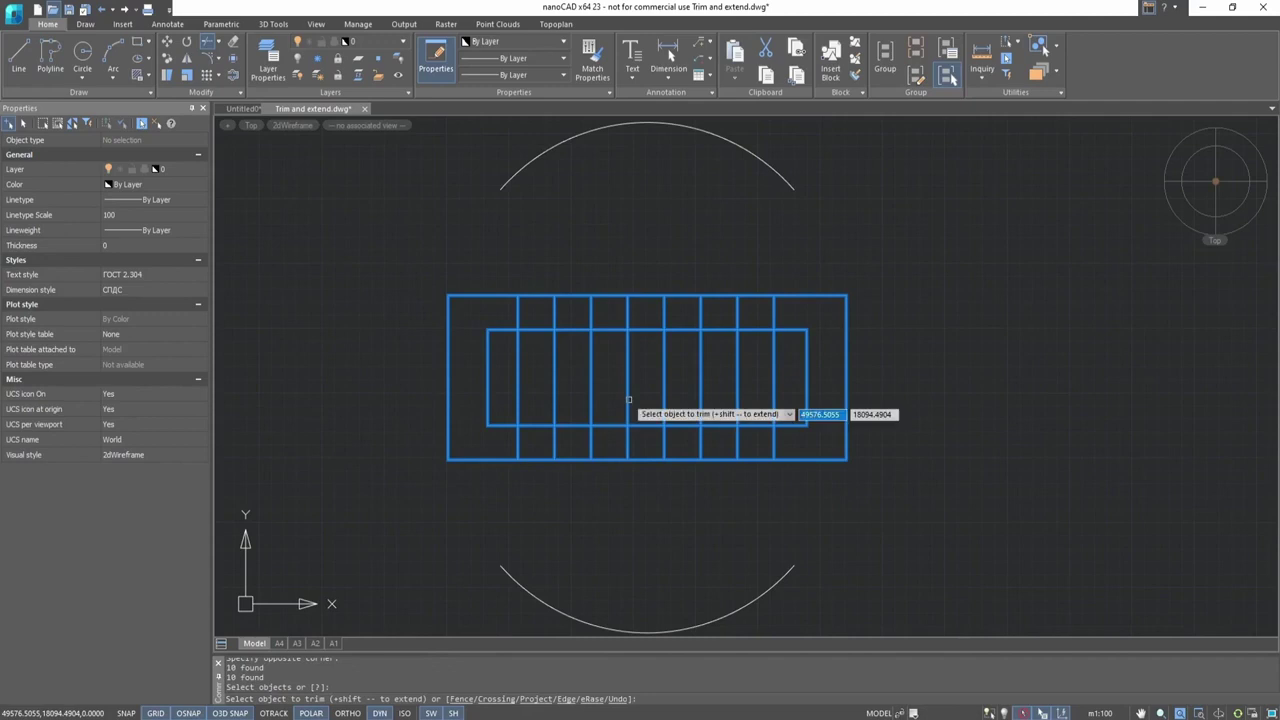
# - Trim the upper ends of the eight vertical lines between the two rectangles with the Fence option, and undo it
pyautogui.click(462, 699)
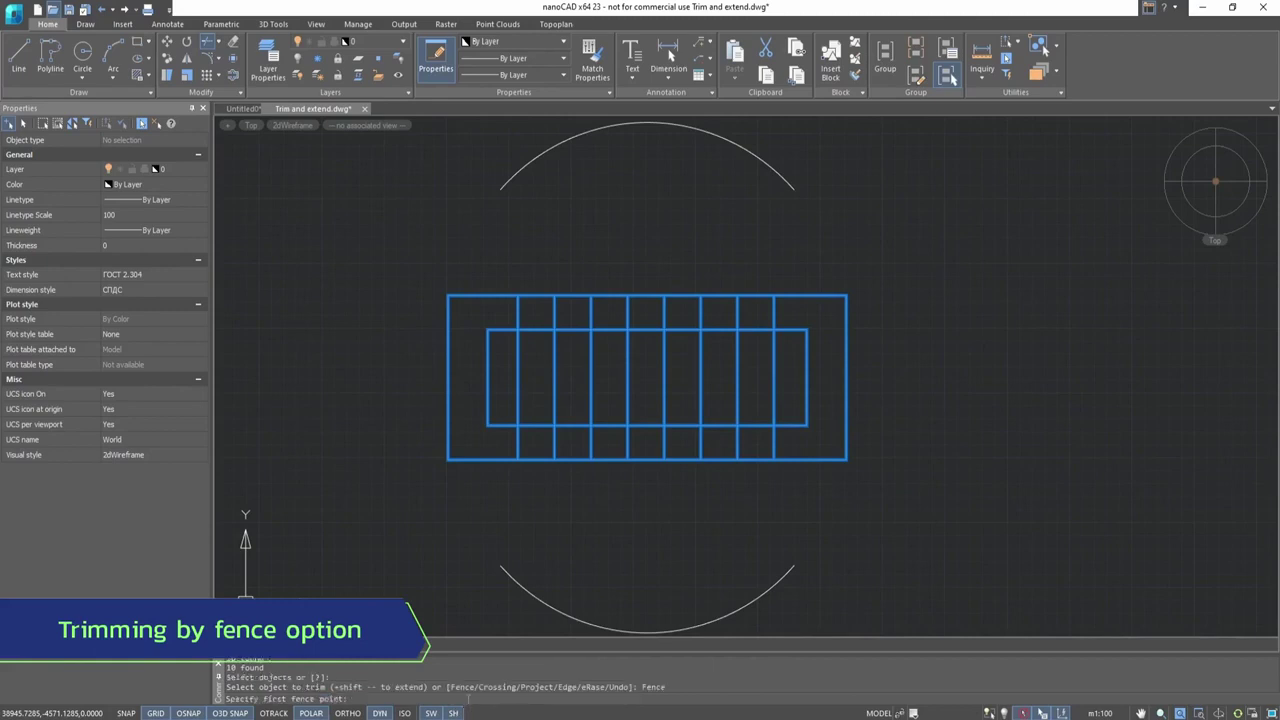
pyautogui.click(485, 310)
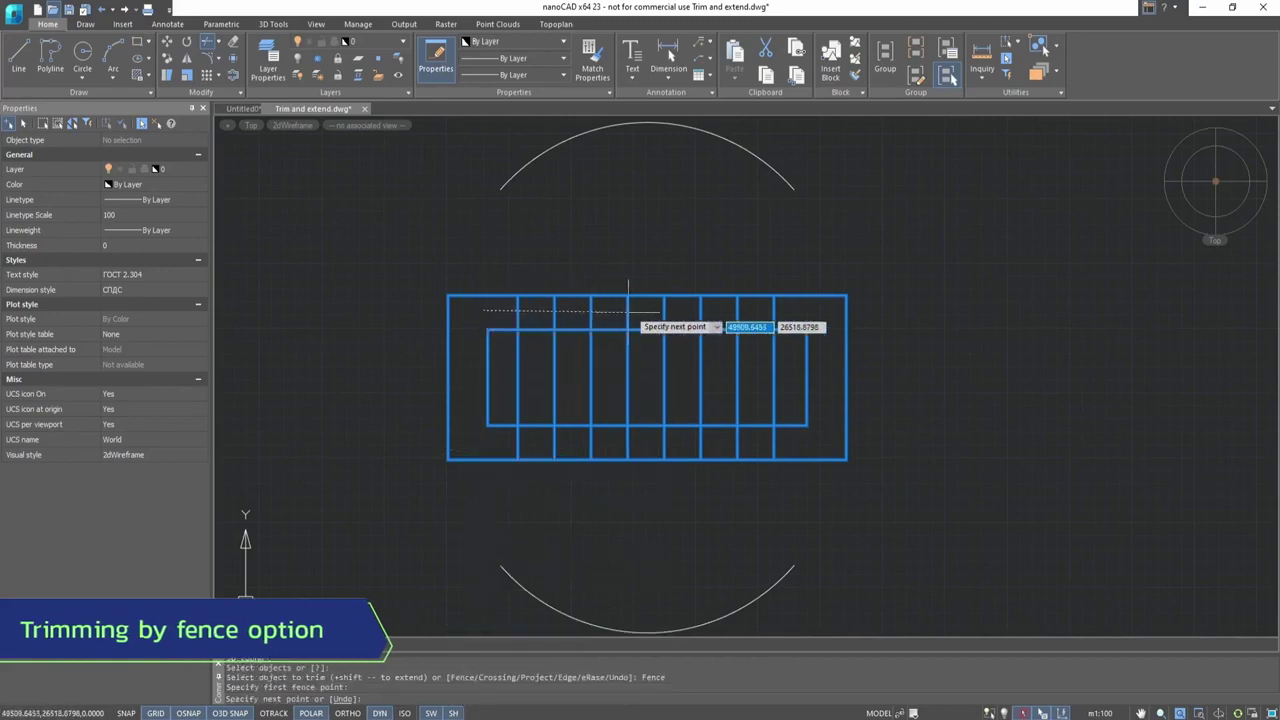
pyautogui.click(807, 310)
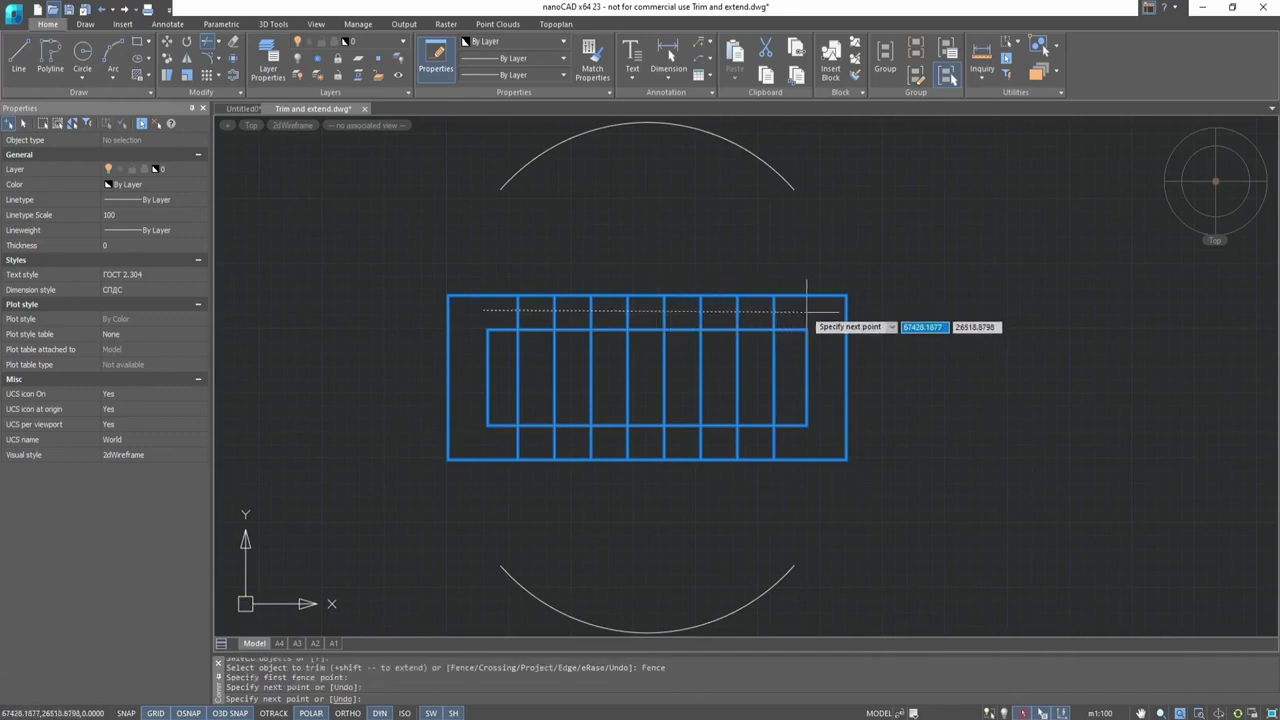
pyautogui.press('Return')
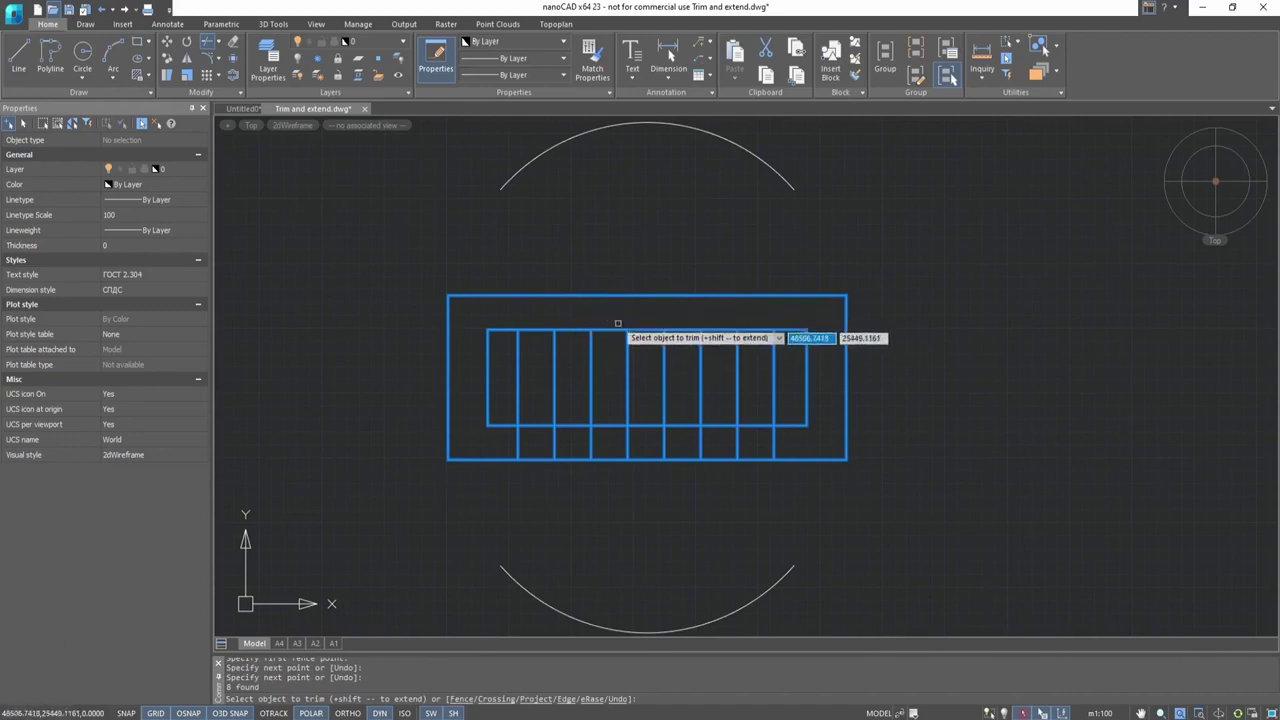
pyautogui.hotkey('ctrl', 'z')
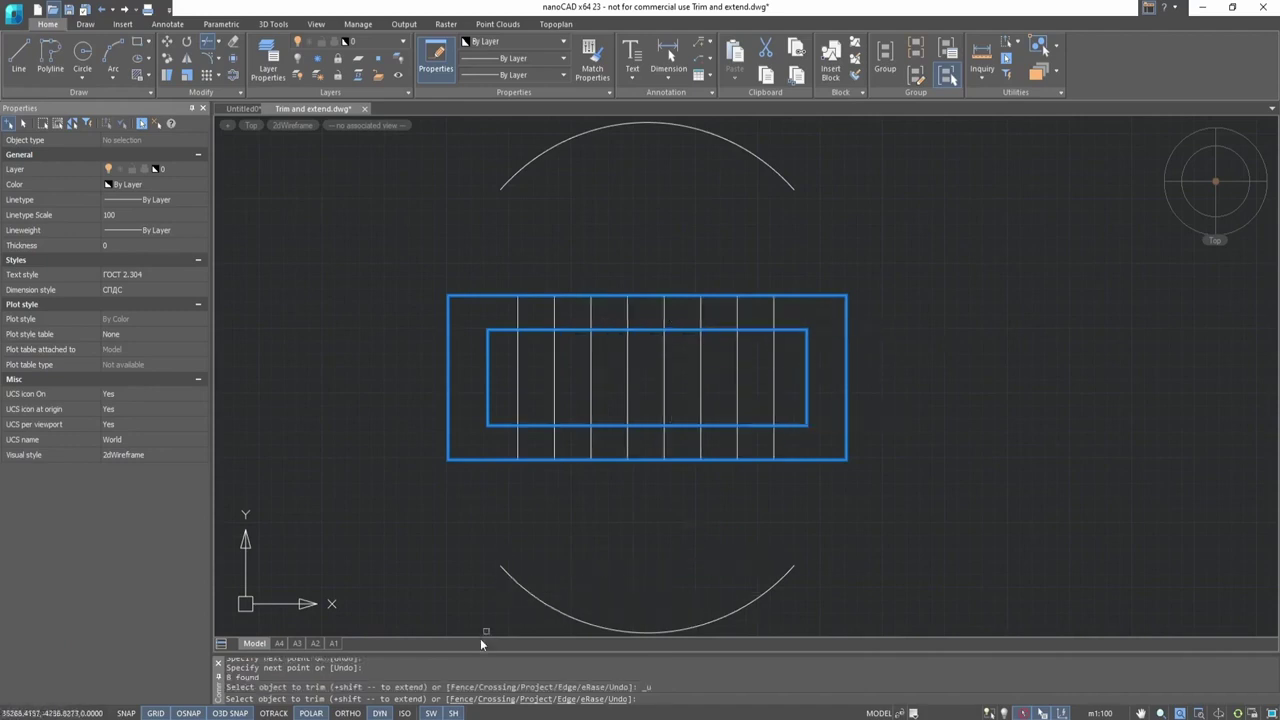
# - Trim the vertical lines' upper ends between the rectangles with the Crossing option, and undo it
pyautogui.click(497, 699)
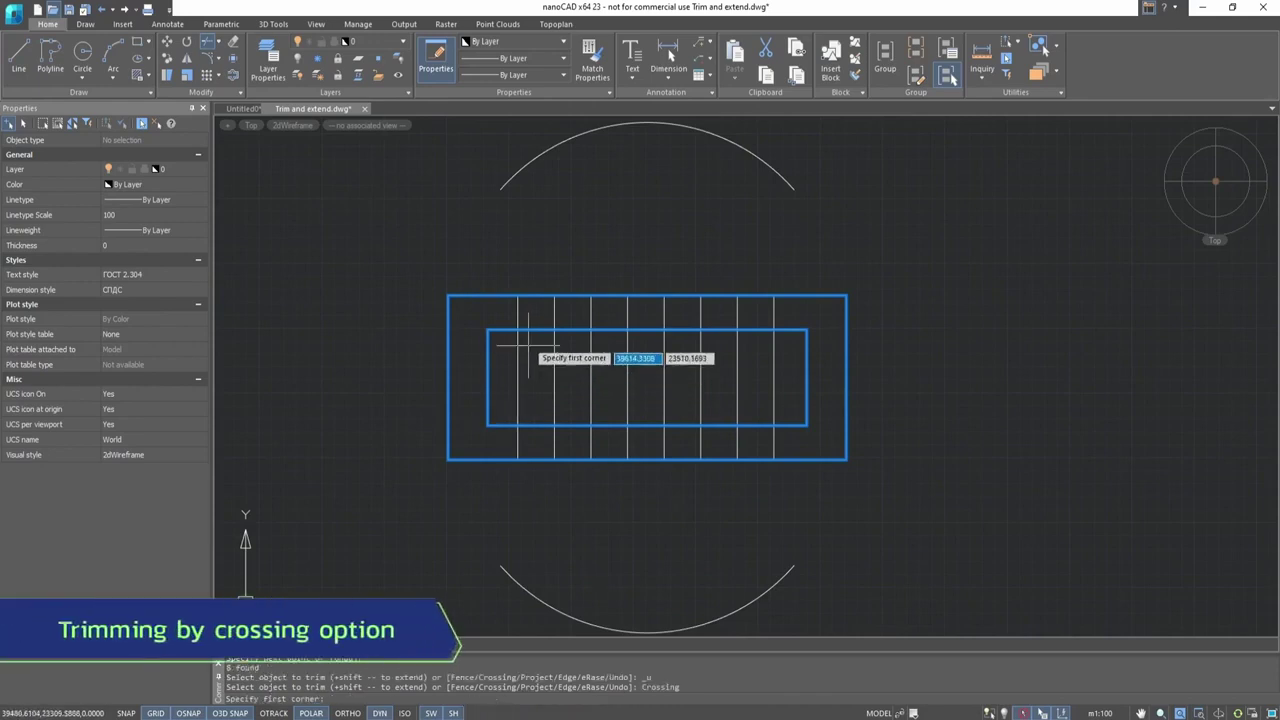
pyautogui.click(497, 302)
pyautogui.click(787, 318)
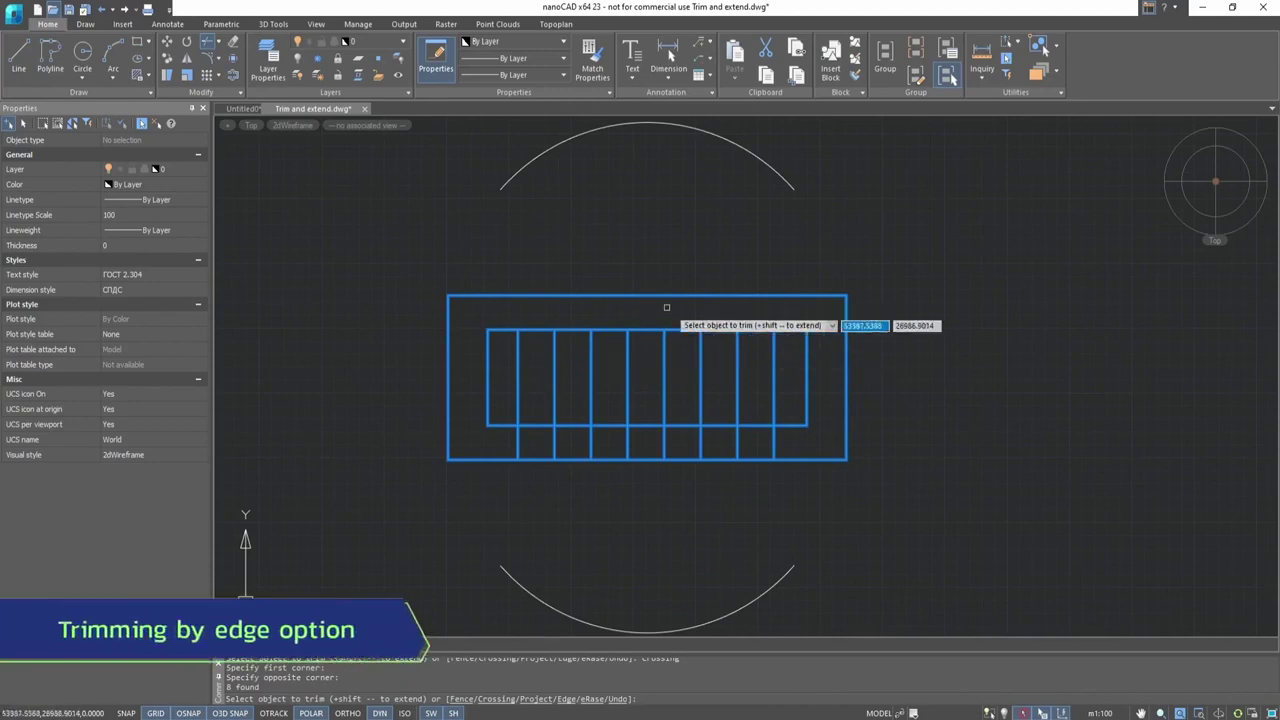
pyautogui.hotkey('ctrl', 'z')
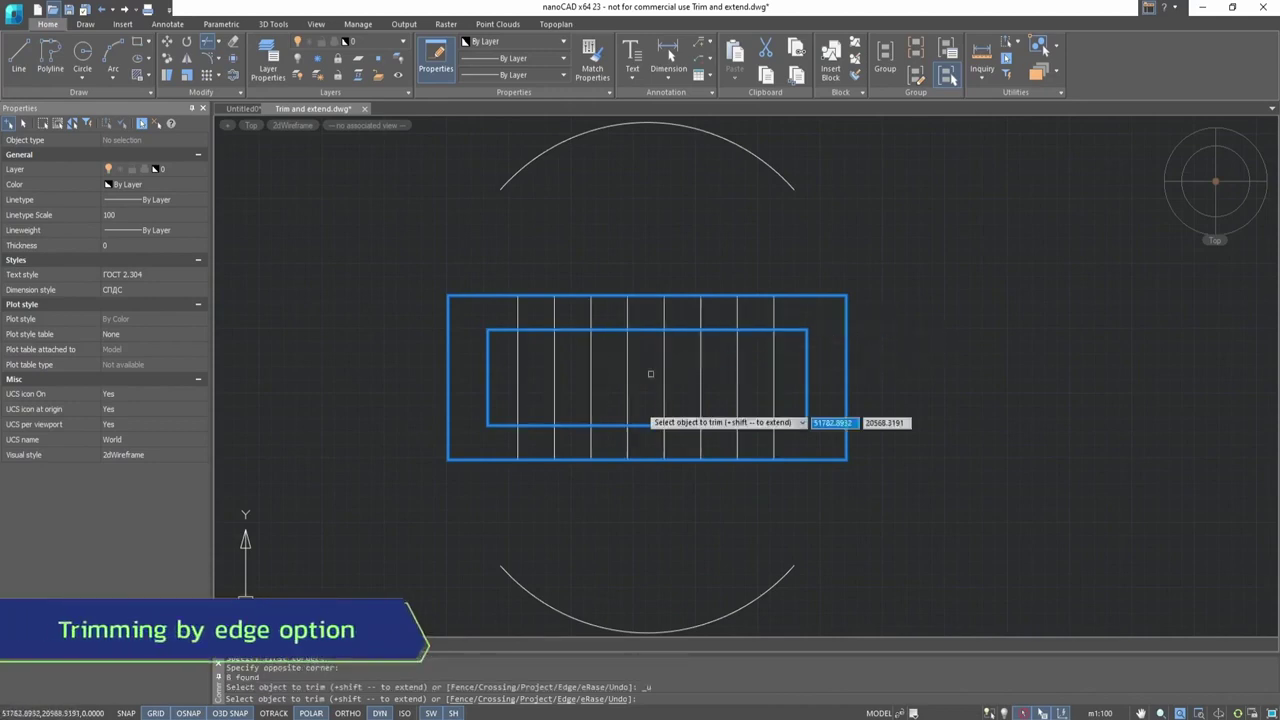
# - Set the Edge option to No extend and trim the upper ends of the two leftmost vertical lines individually
pyautogui.click(566, 699)
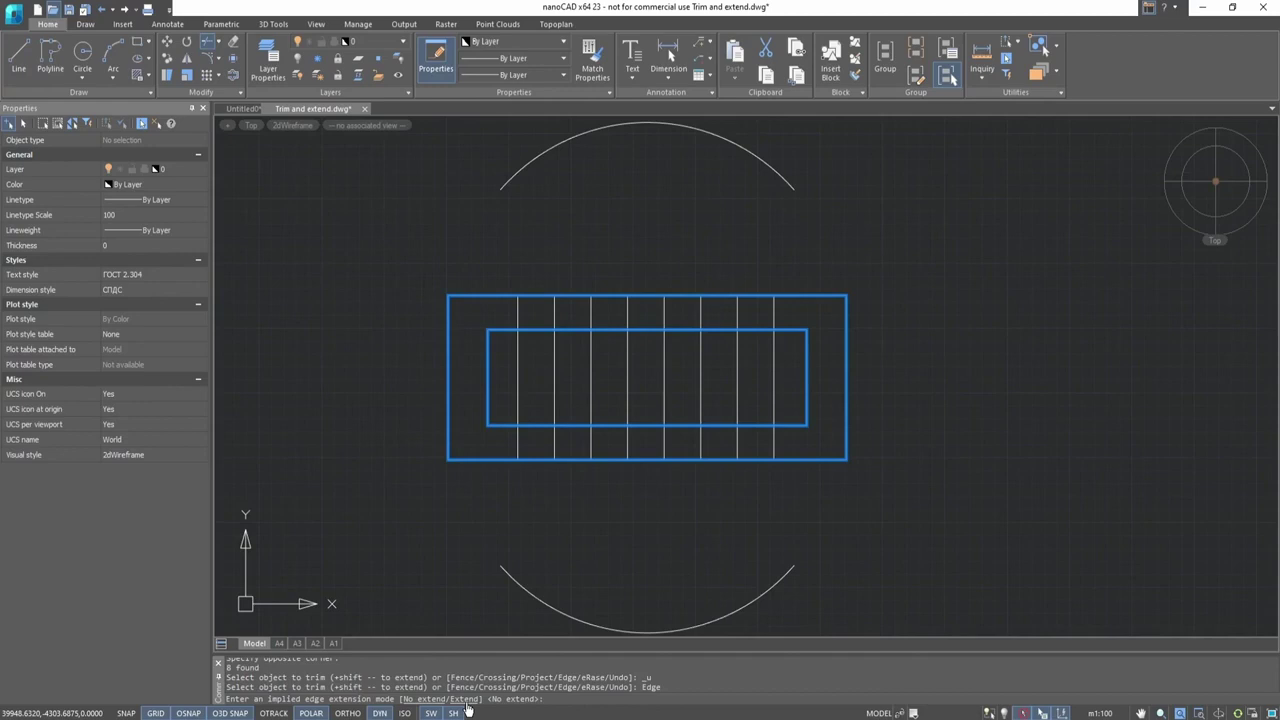
pyautogui.click(430, 700)
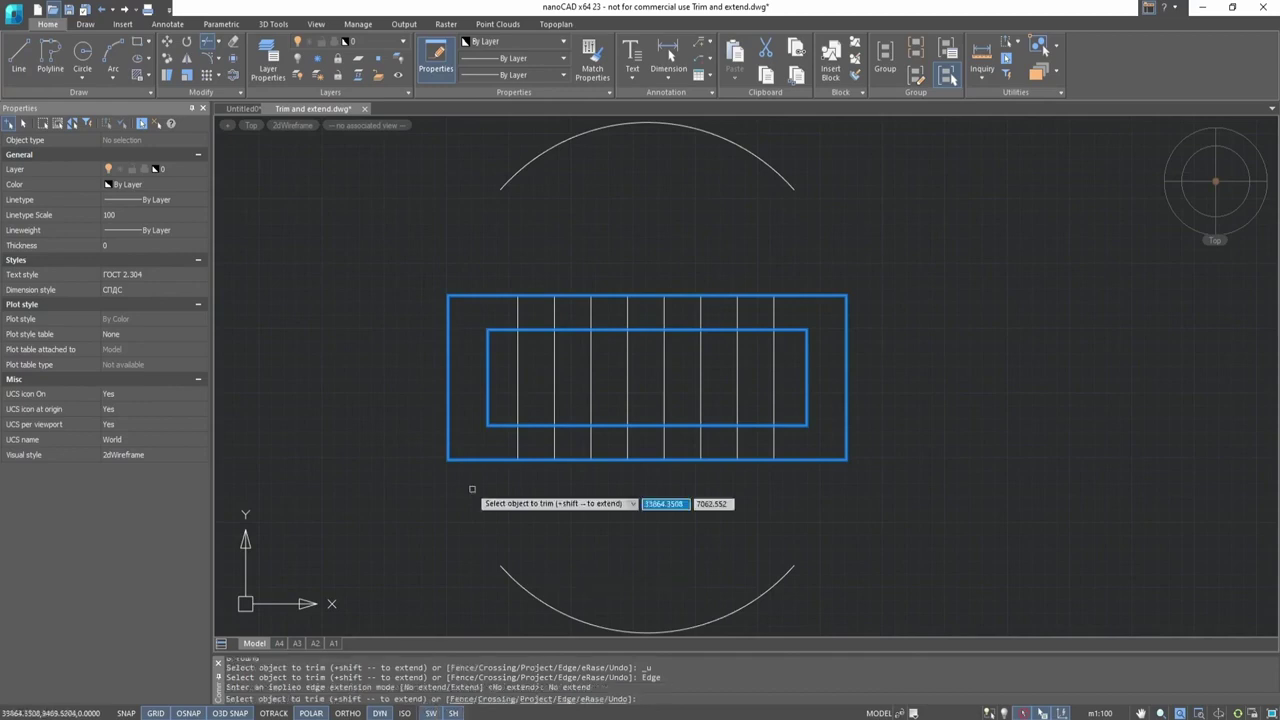
pyautogui.click(518, 312)
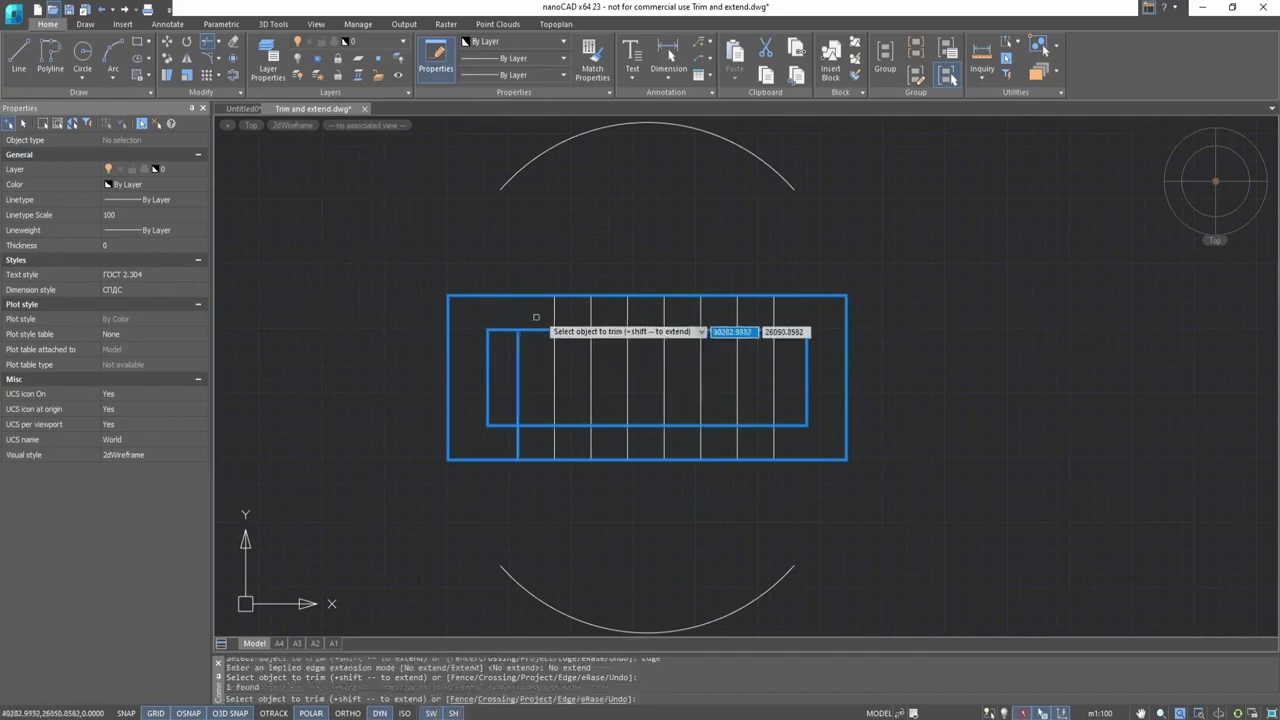
pyautogui.click(554, 314)
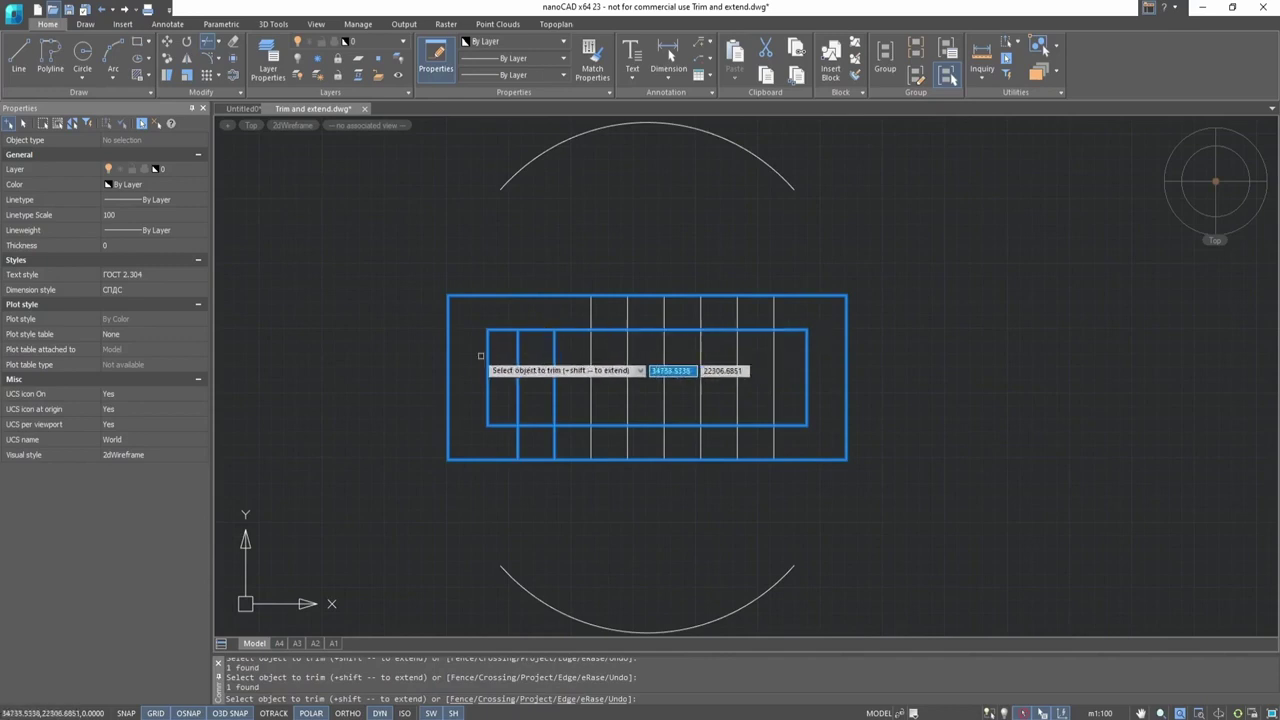
# - Trim the left portions of the outer rectangle's upper and lower edges, and end Trim
pyautogui.click(521, 300)
pyautogui.click(522, 296)
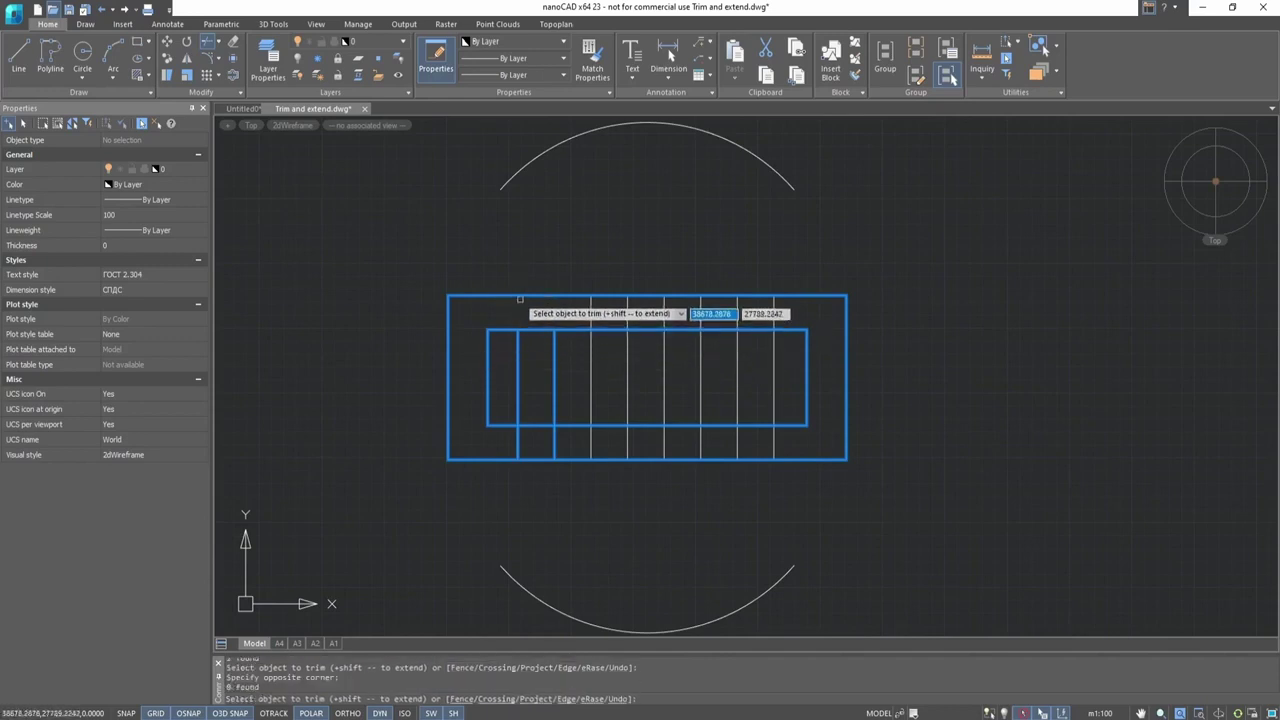
pyautogui.click(521, 296)
pyautogui.click(487, 460)
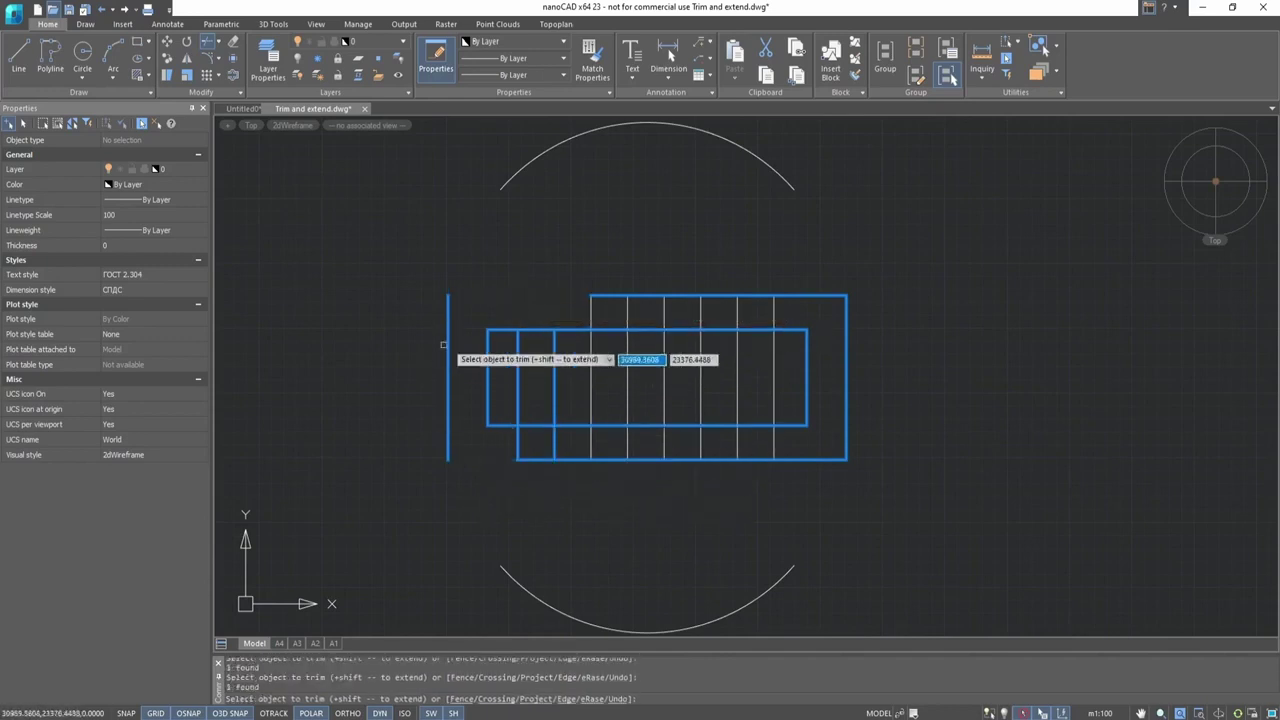
pyautogui.press('Escape')
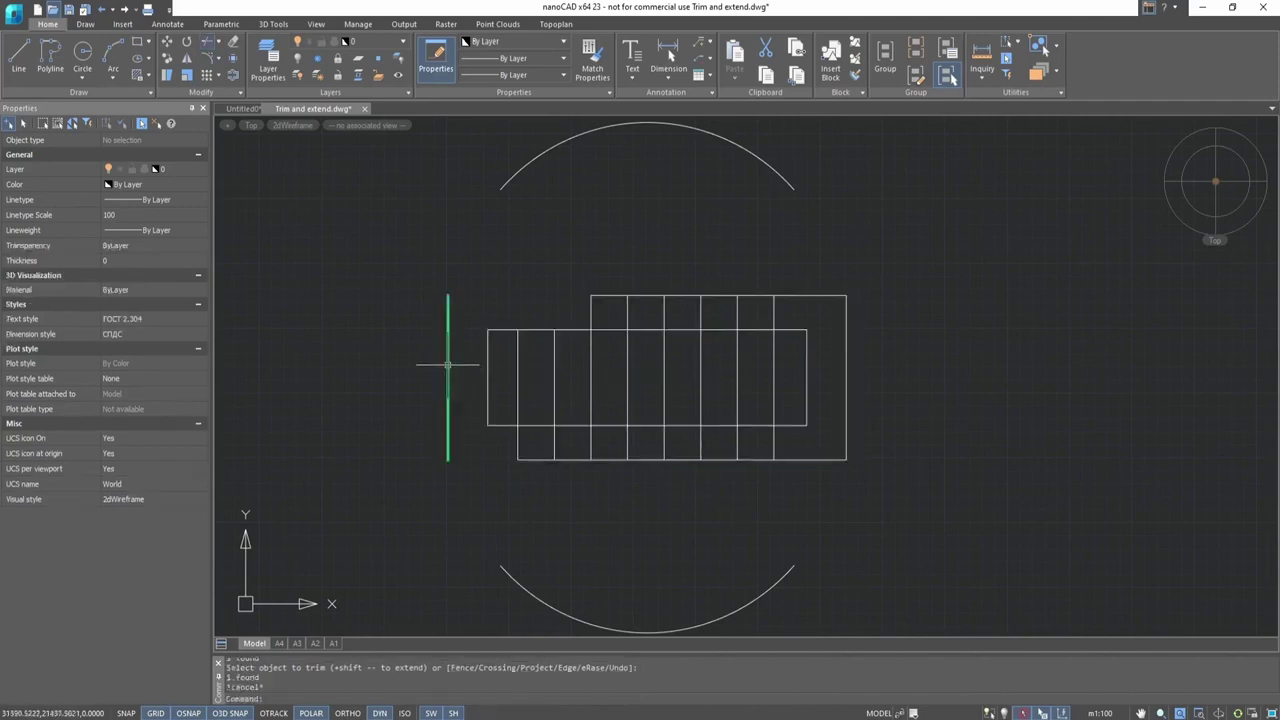
# - Erase the detached left side of the outer rectangle, and undo both the erasure and the trimming
pyautogui.click(446, 355)
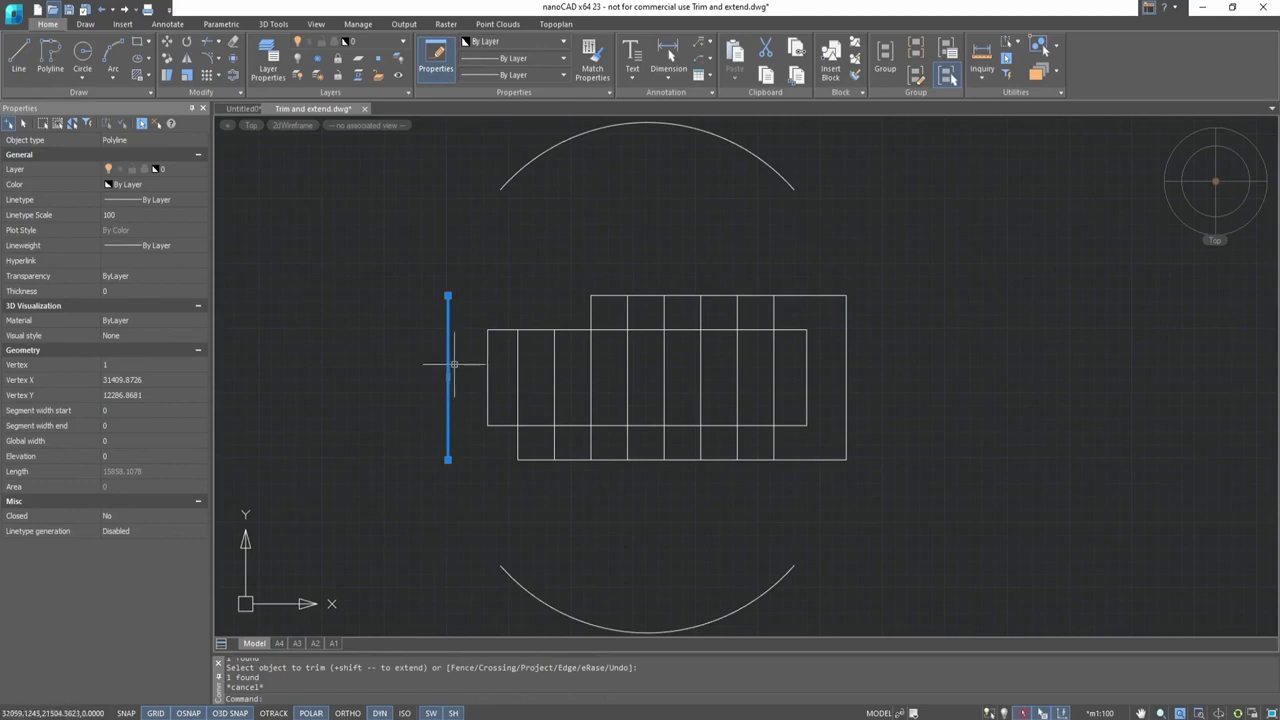
pyautogui.write('e')
pyautogui.press('Return')
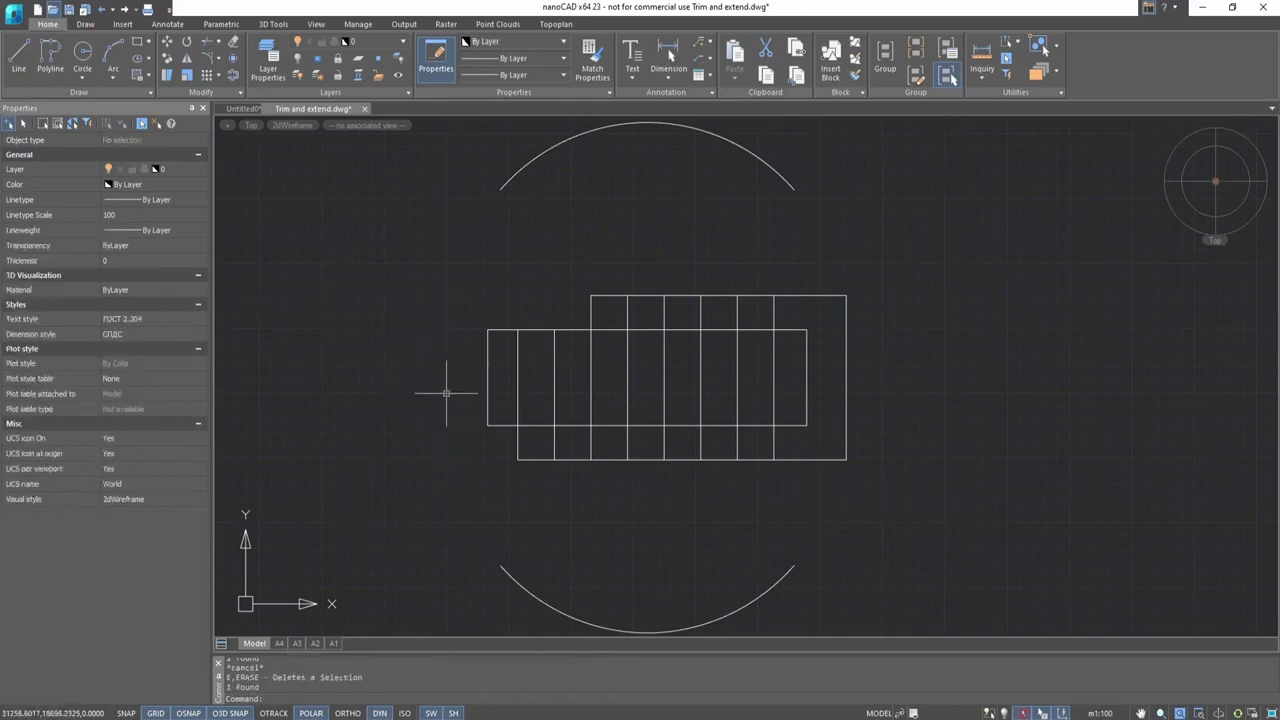
pyautogui.write('u')
pyautogui.press('Return')
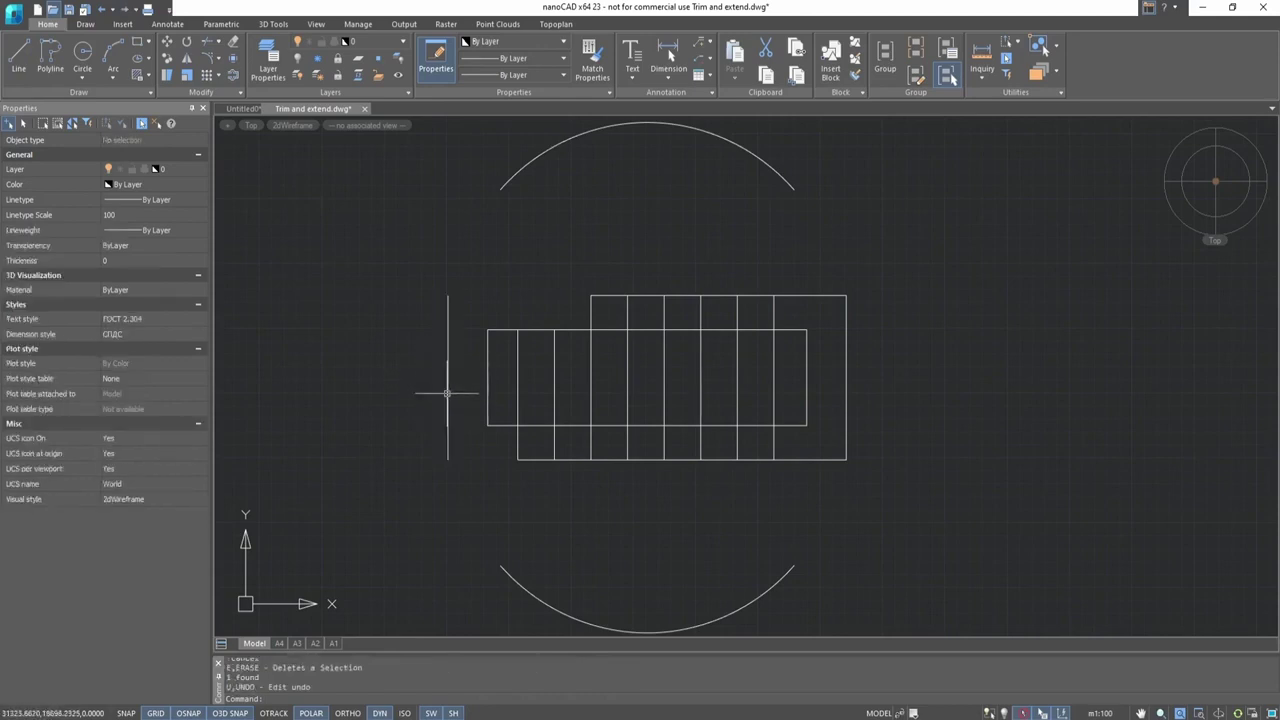
pyautogui.write('u')
pyautogui.press('Return')
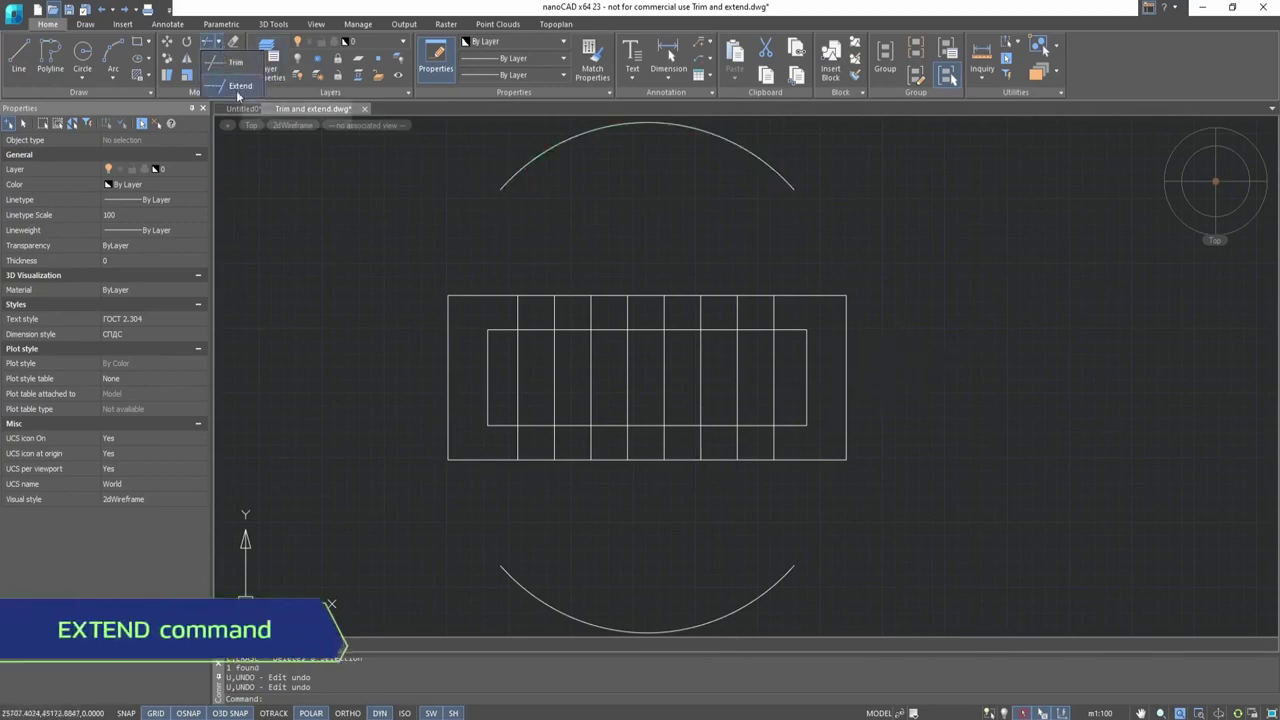
pyautogui.click(238, 92)
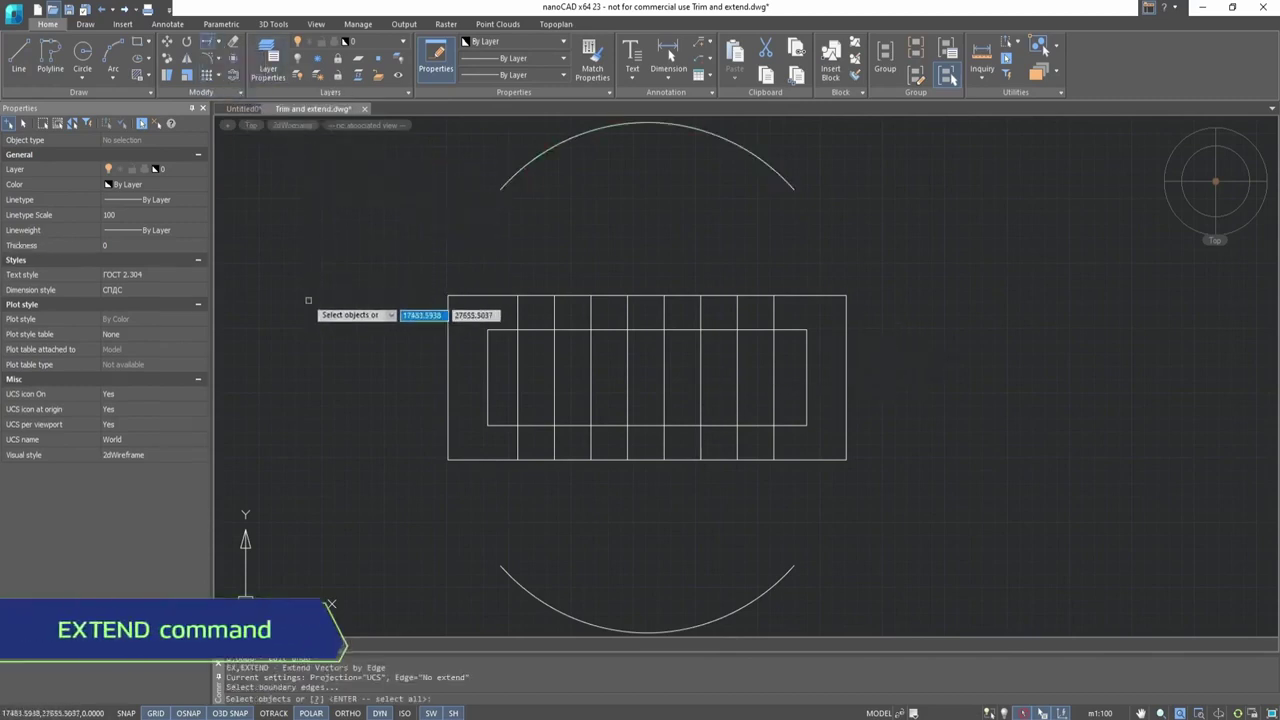
pyautogui.click(904, 249)
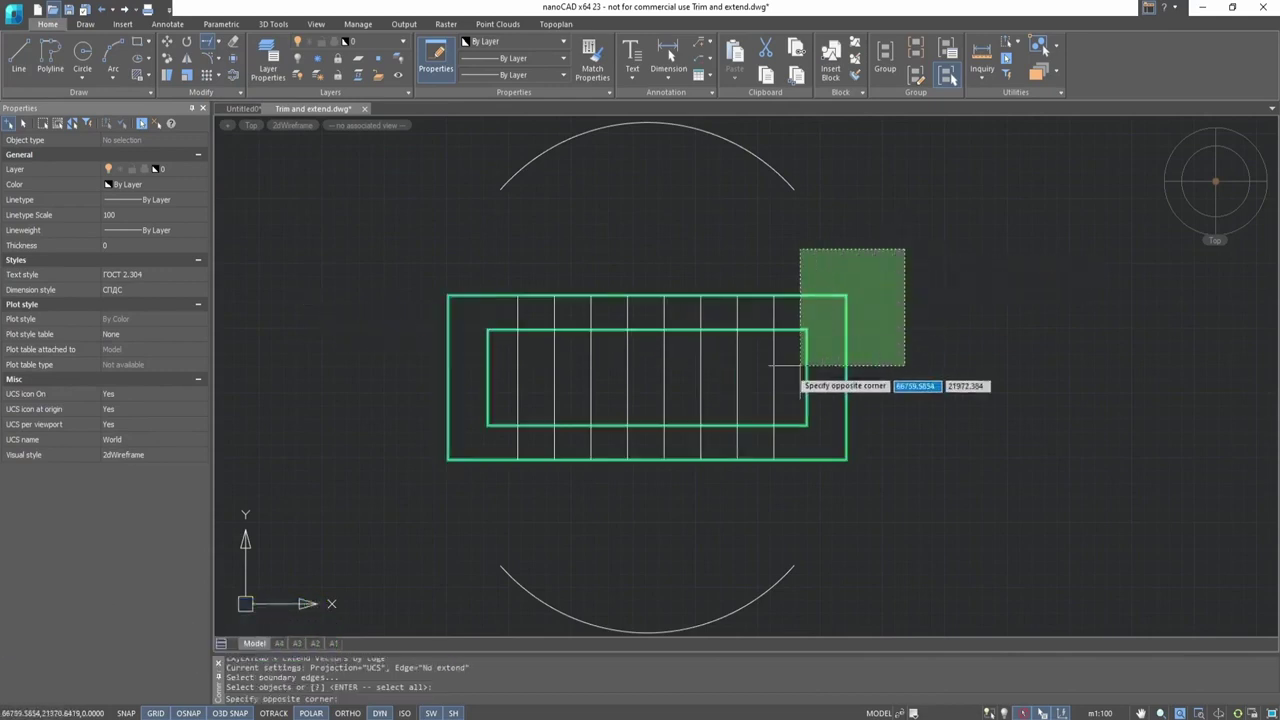
pyautogui.click(433, 490)
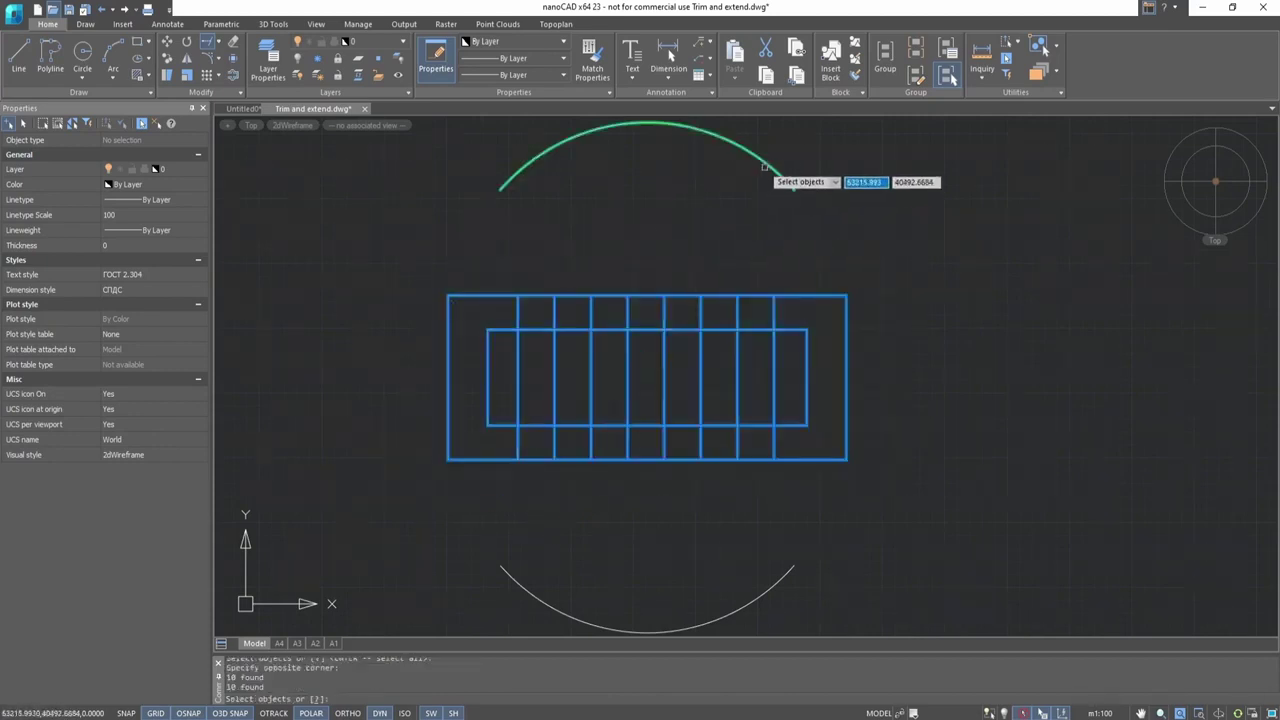
pyautogui.press('Escape')
pyautogui.click(802, 311)
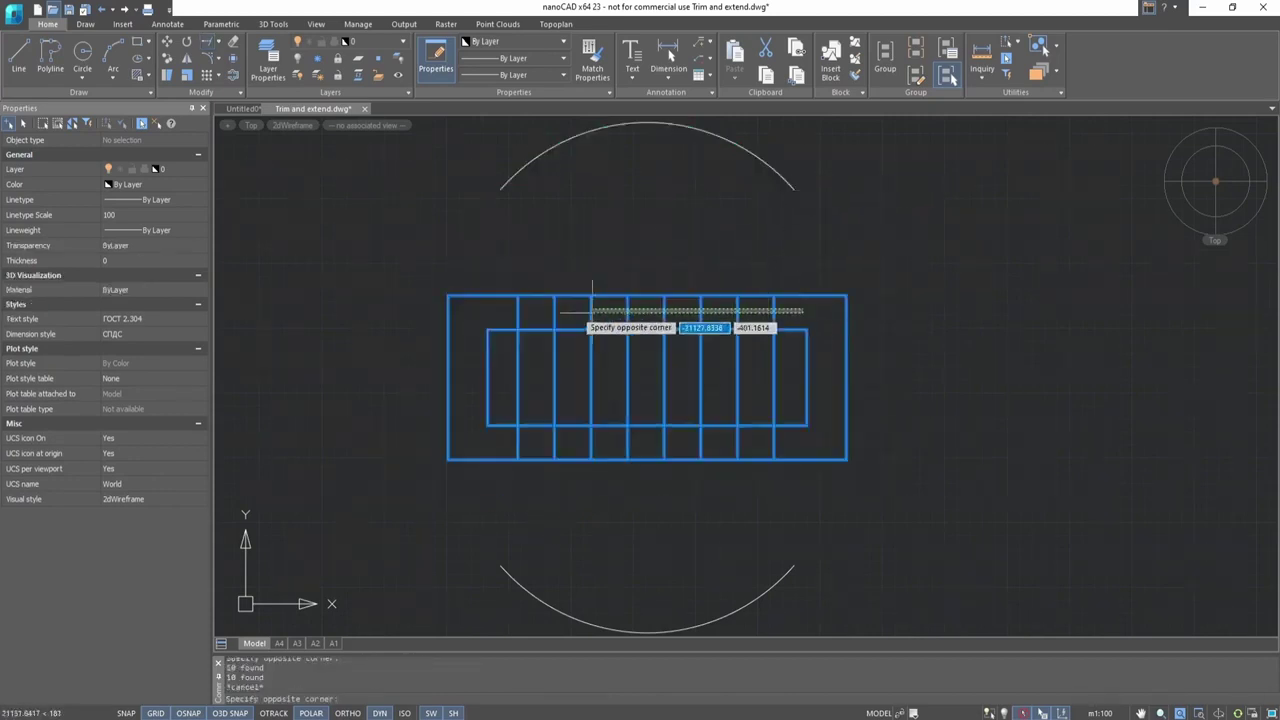
pyautogui.click(505, 310)
pyautogui.press('Escape')
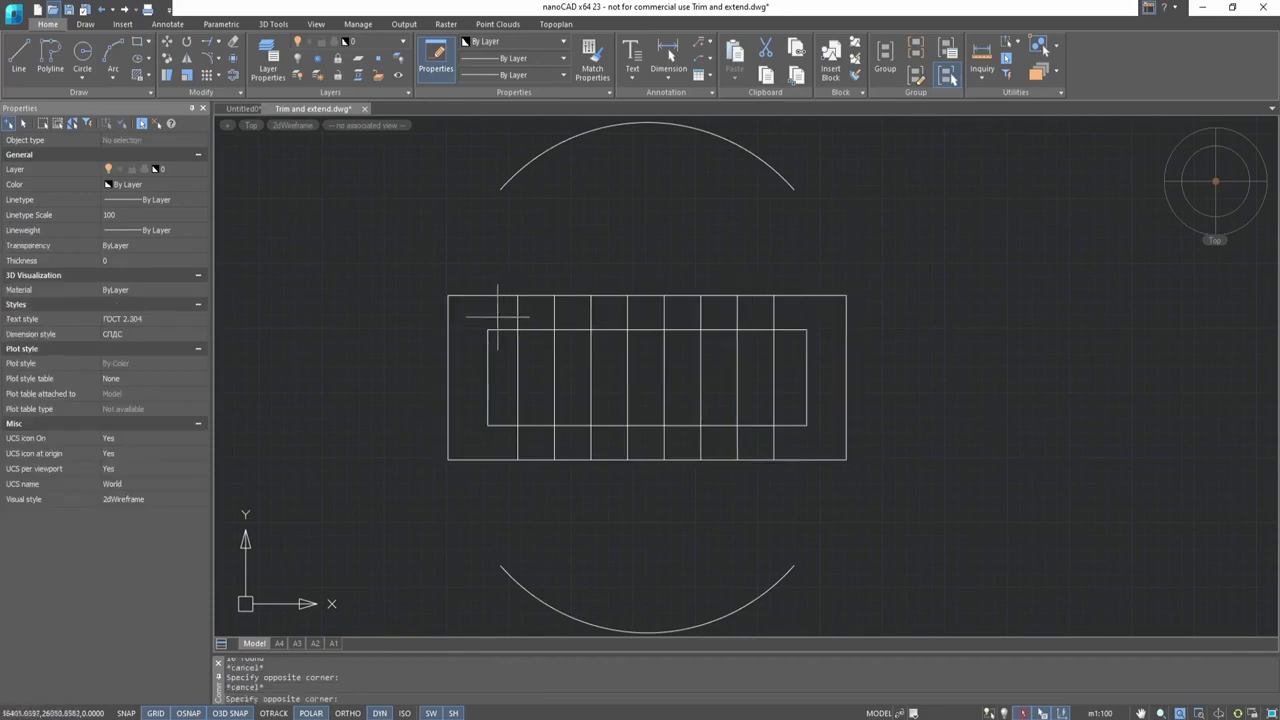
# - Start Extend with the eight vertical lines and the upper arc as boundary edges, and extend the leftmost line up to the arc
pyautogui.click(804, 313)
pyautogui.click(796, 311)
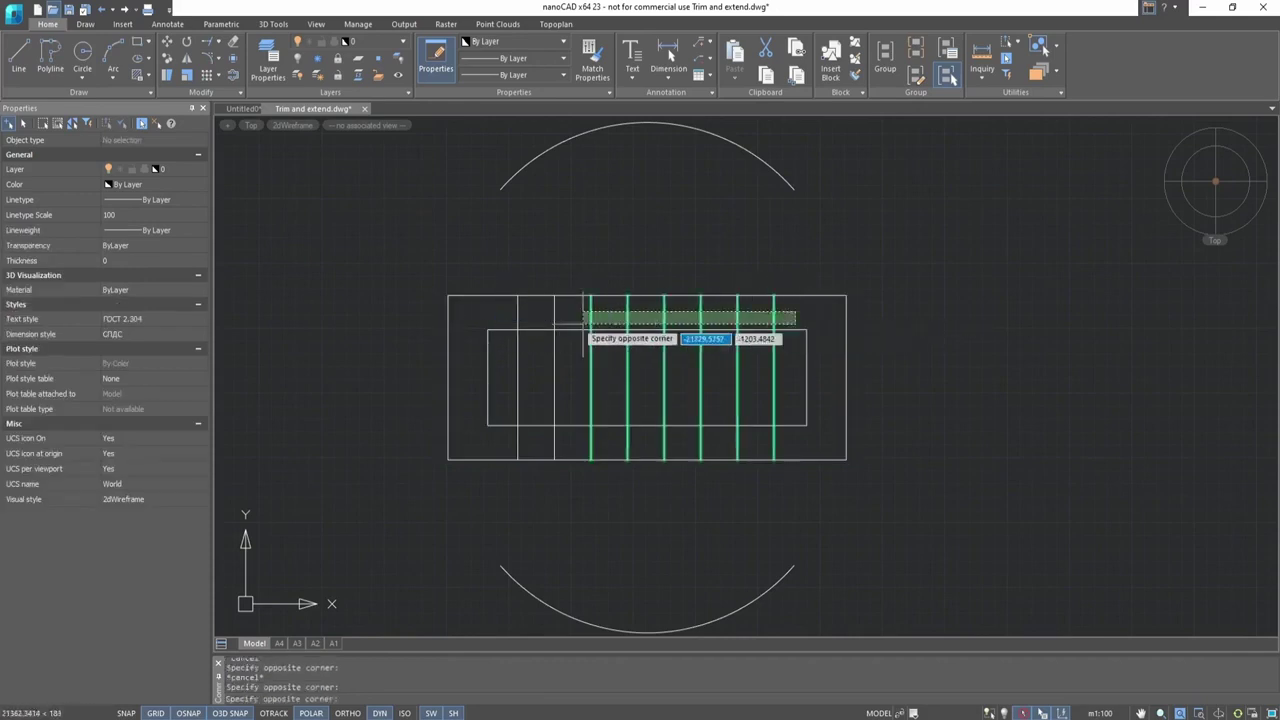
pyautogui.click(465, 323)
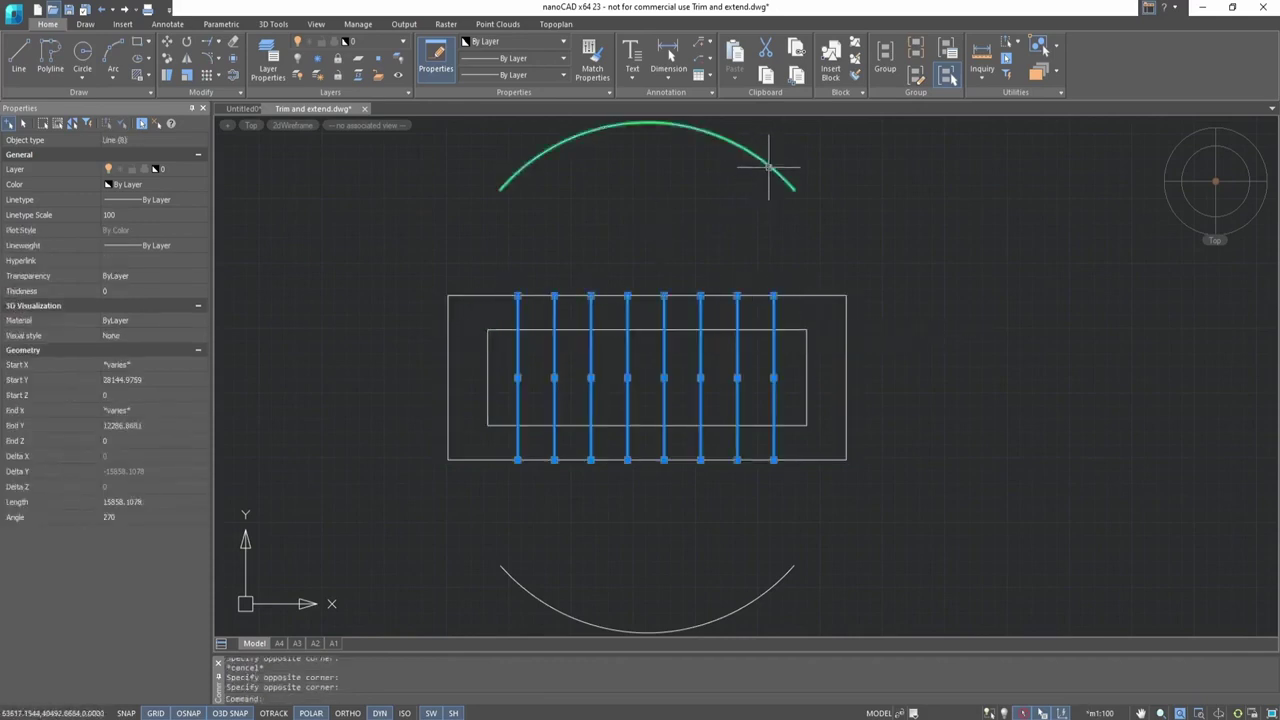
pyautogui.click(769, 166)
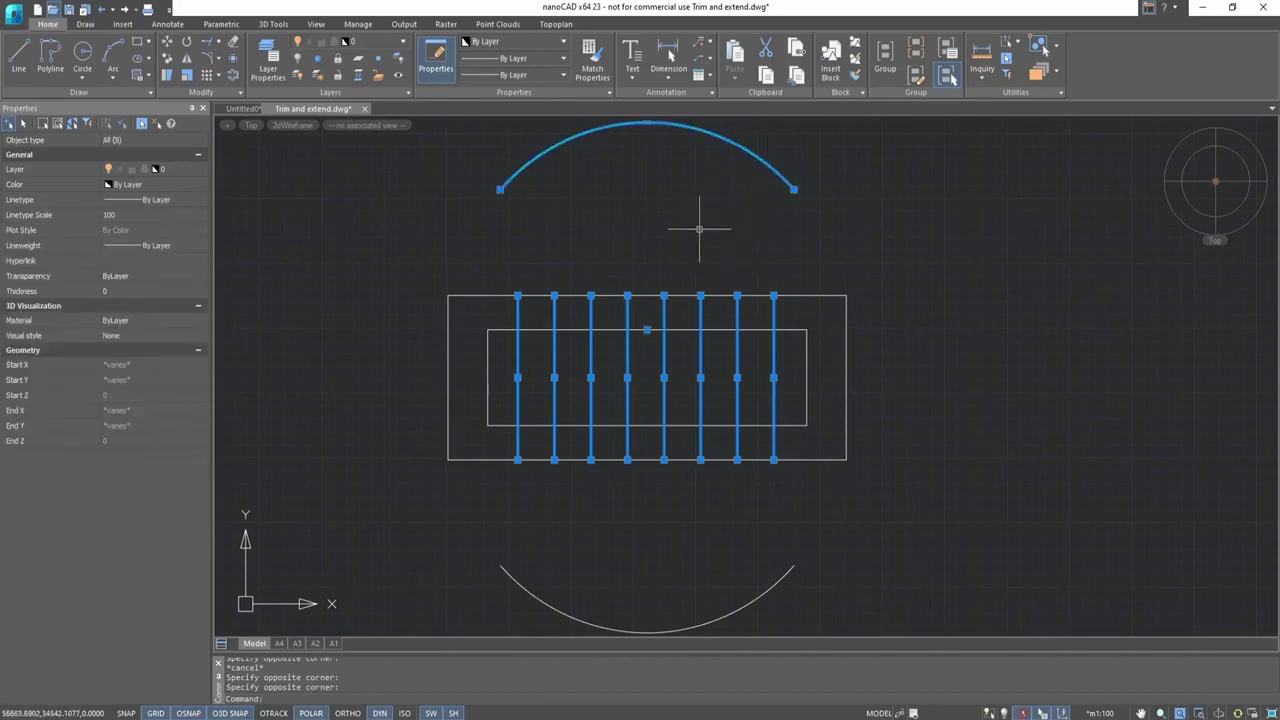
pyautogui.press('Return')
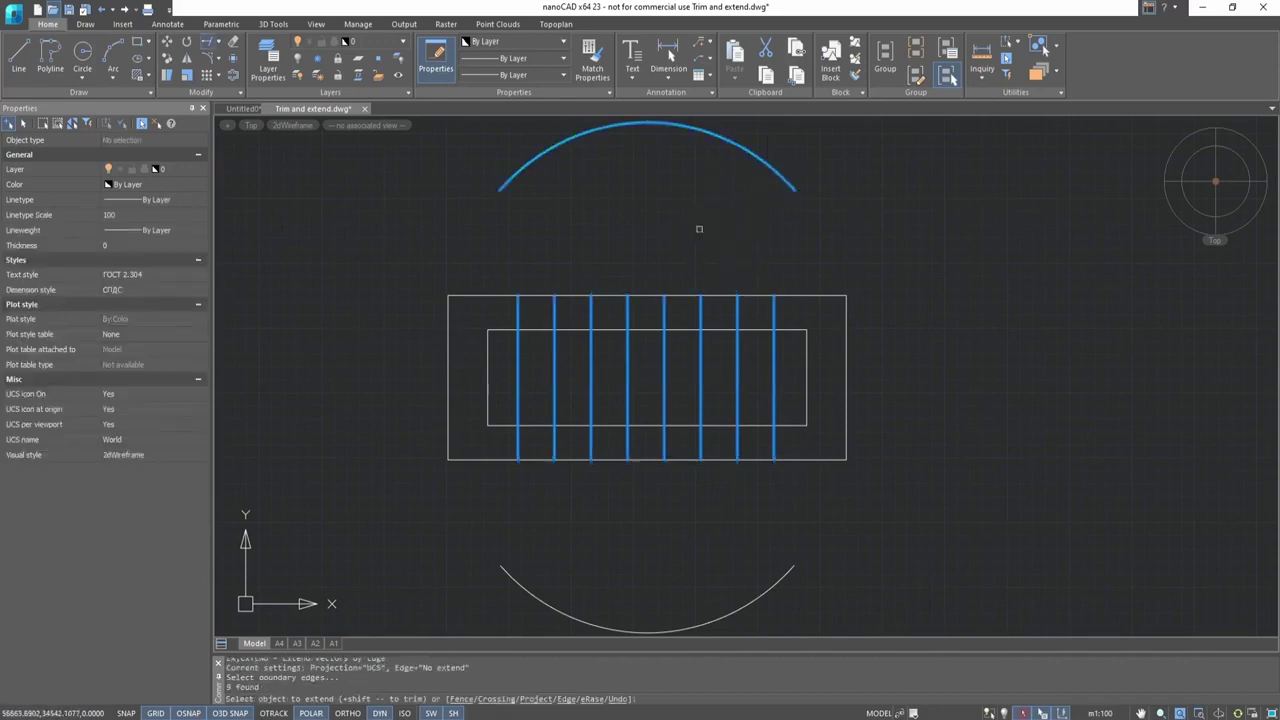
pyautogui.click(518, 315)
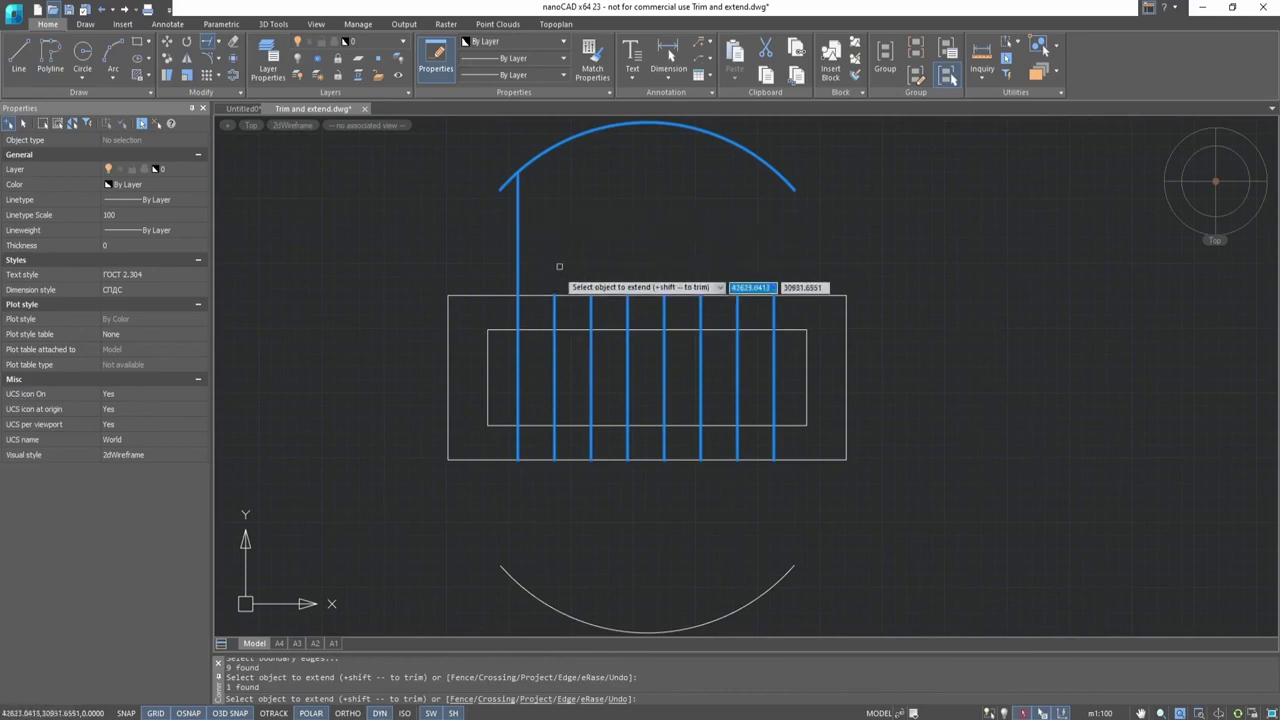
# - Extend the remaining seven vertical lines up to the upper arc with the Fence option
pyautogui.click(498, 318)
pyautogui.click(778, 326)
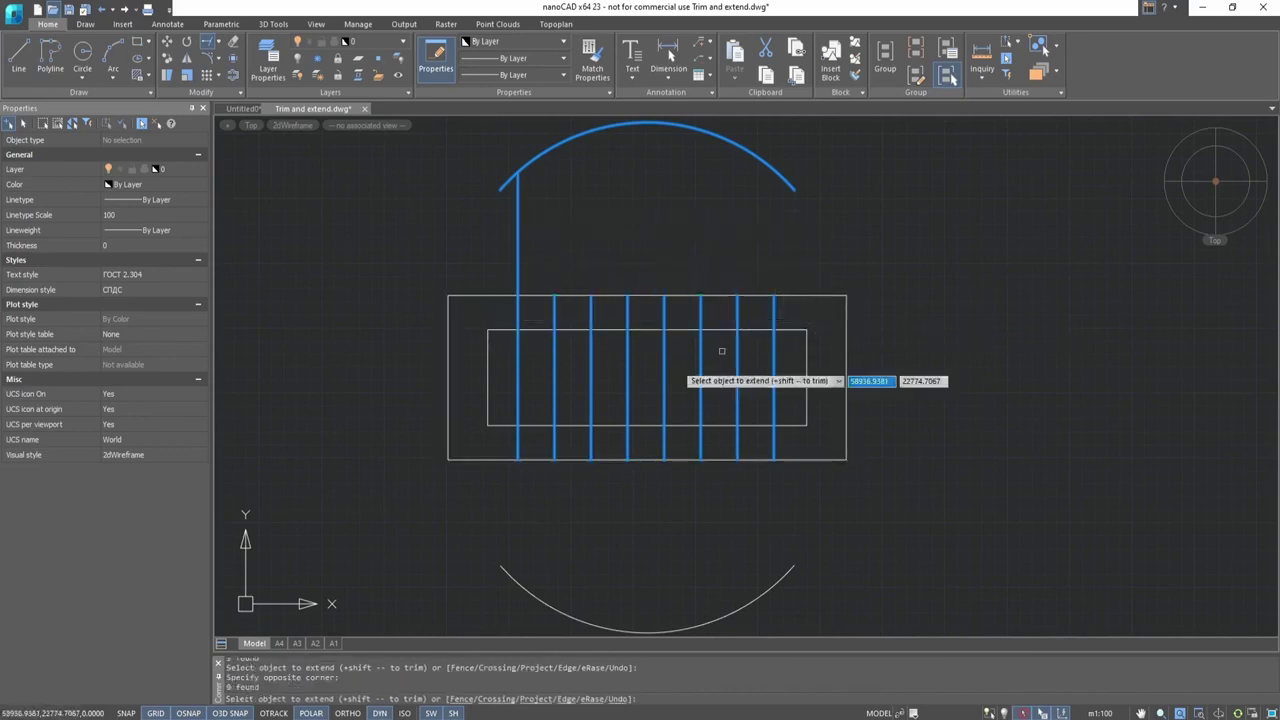
pyautogui.click(459, 699)
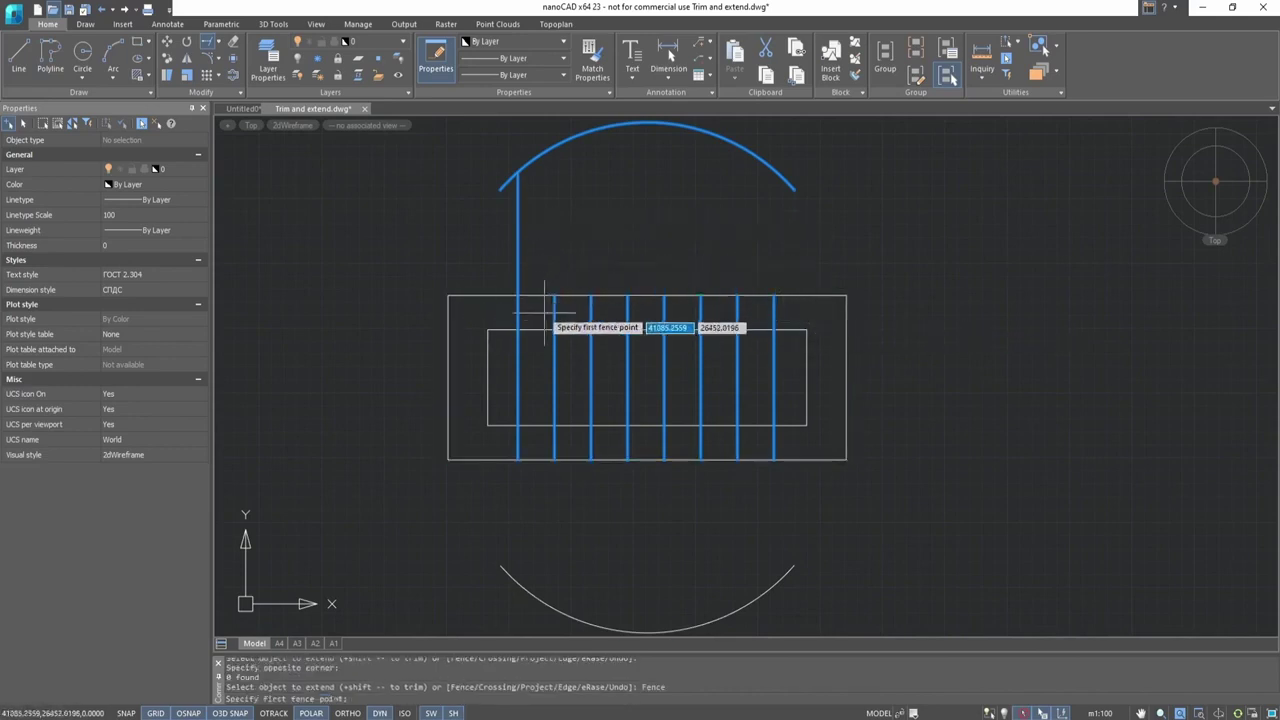
pyautogui.click(545, 312)
pyautogui.click(750, 310)
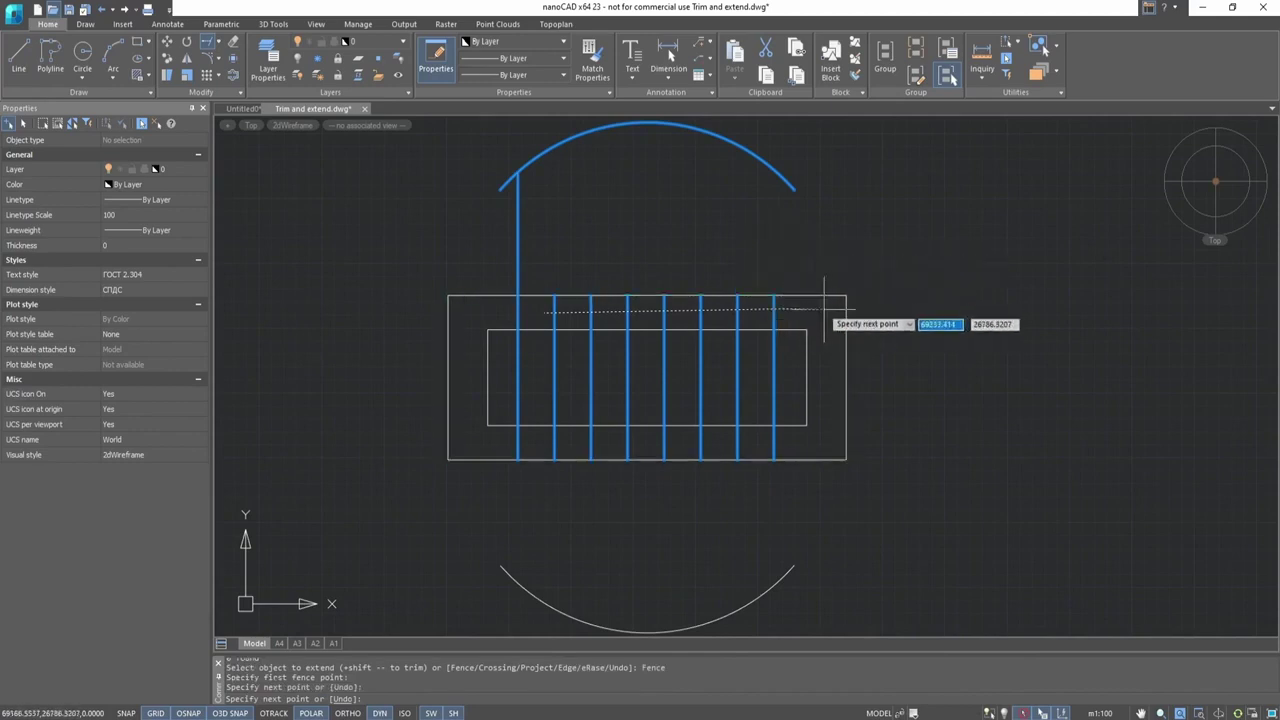
pyautogui.press('Return')
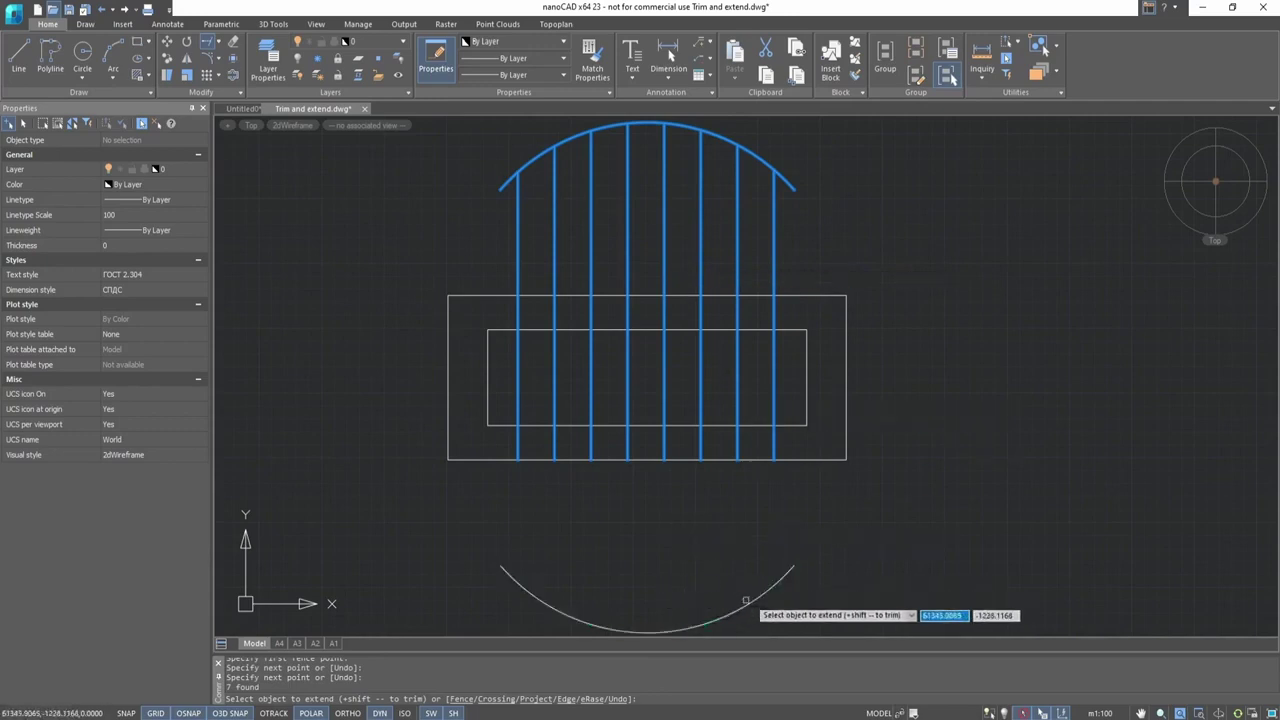
# - Try to extend the rightmost vertical line's lower end, and trim three segments of the upper arc between the vertical lines within Extend
pyautogui.click(788, 449)
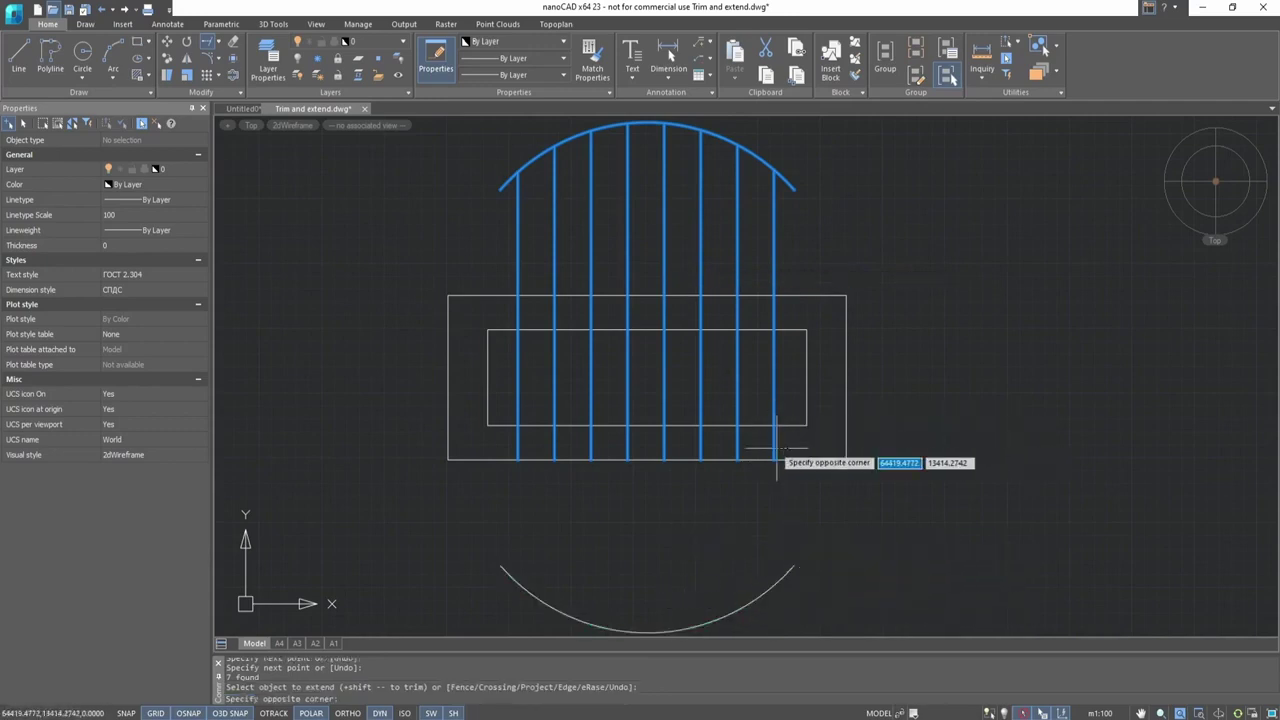
pyautogui.click(756, 448)
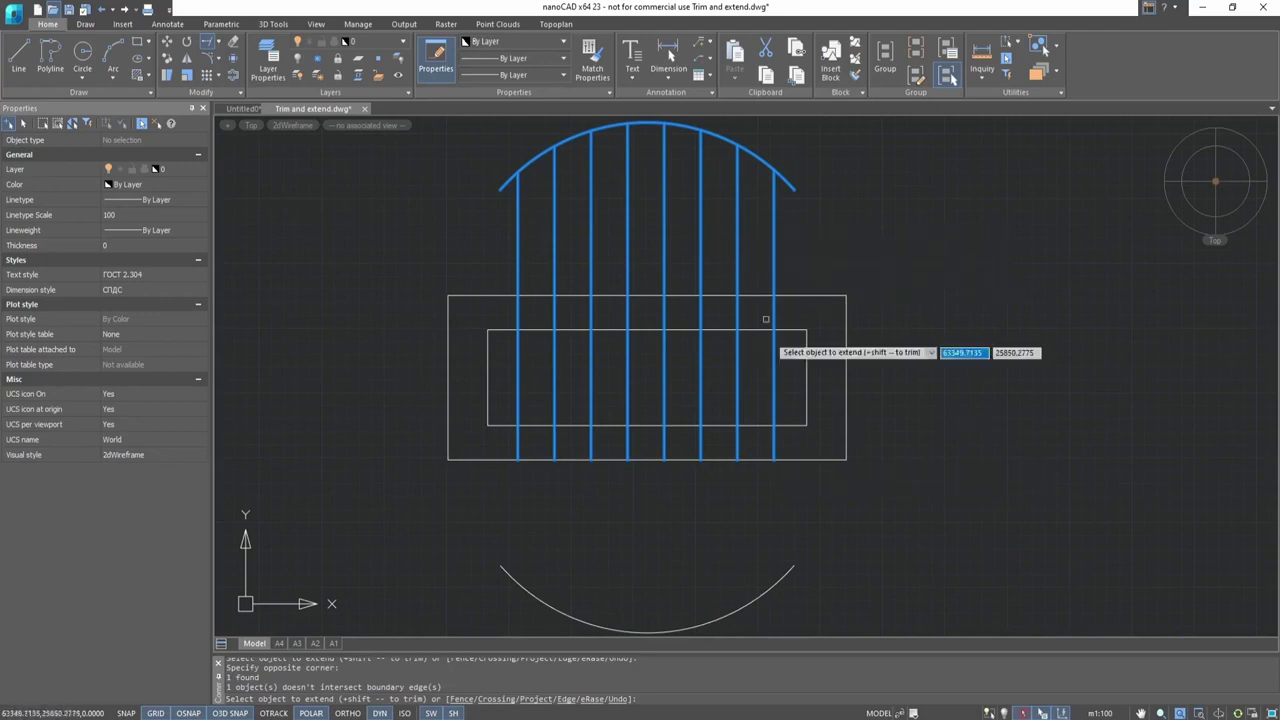
pyautogui.click(772, 168)
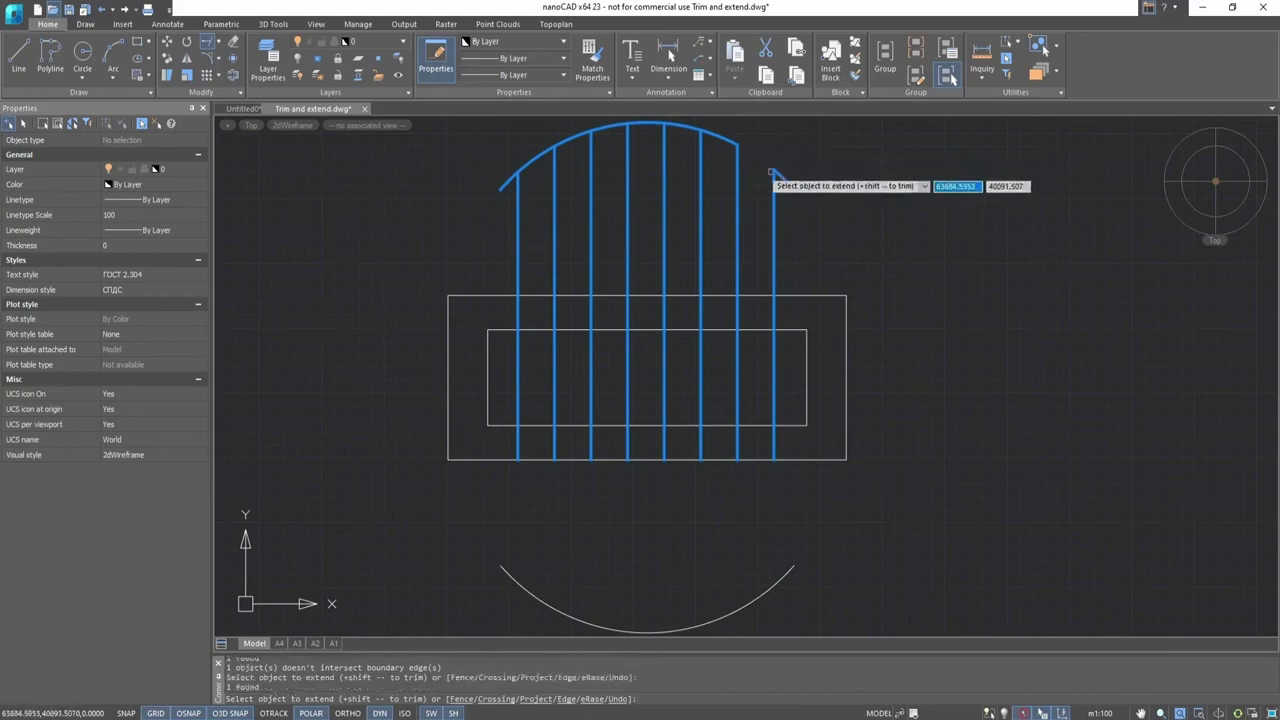
pyautogui.keyDown('shift'); pyautogui.click(692, 129); pyautogui.keyUp('shift')
pyautogui.keyDown('shift'); pyautogui.click(738, 190); pyautogui.keyUp('shift')
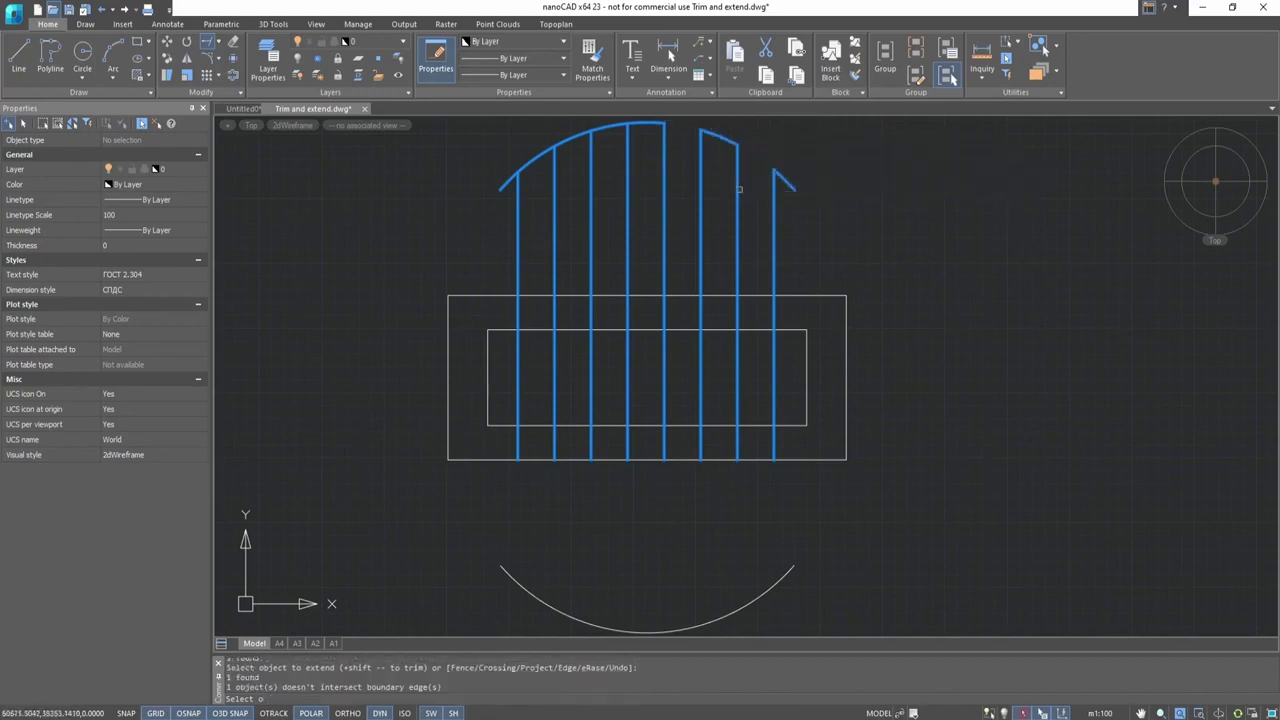
pyautogui.click(770, 584)
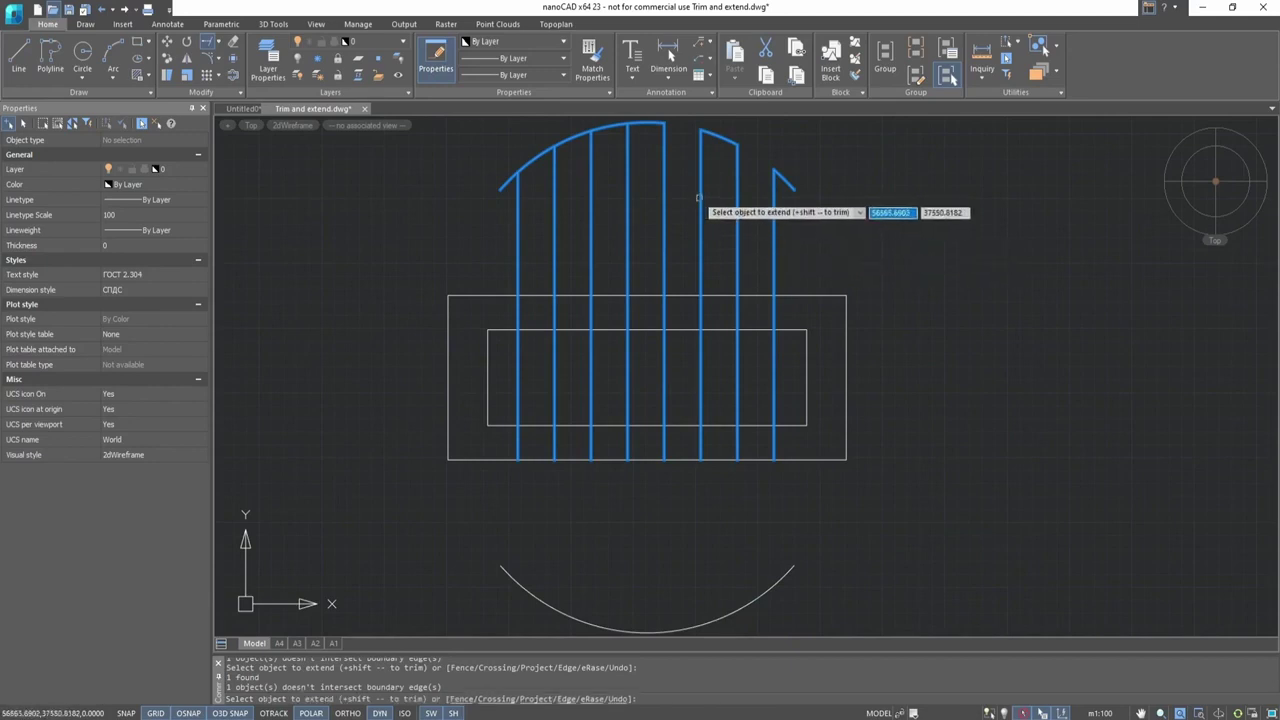
pyautogui.keyDown('shift'); pyautogui.click(653, 124); pyautogui.keyUp('shift')
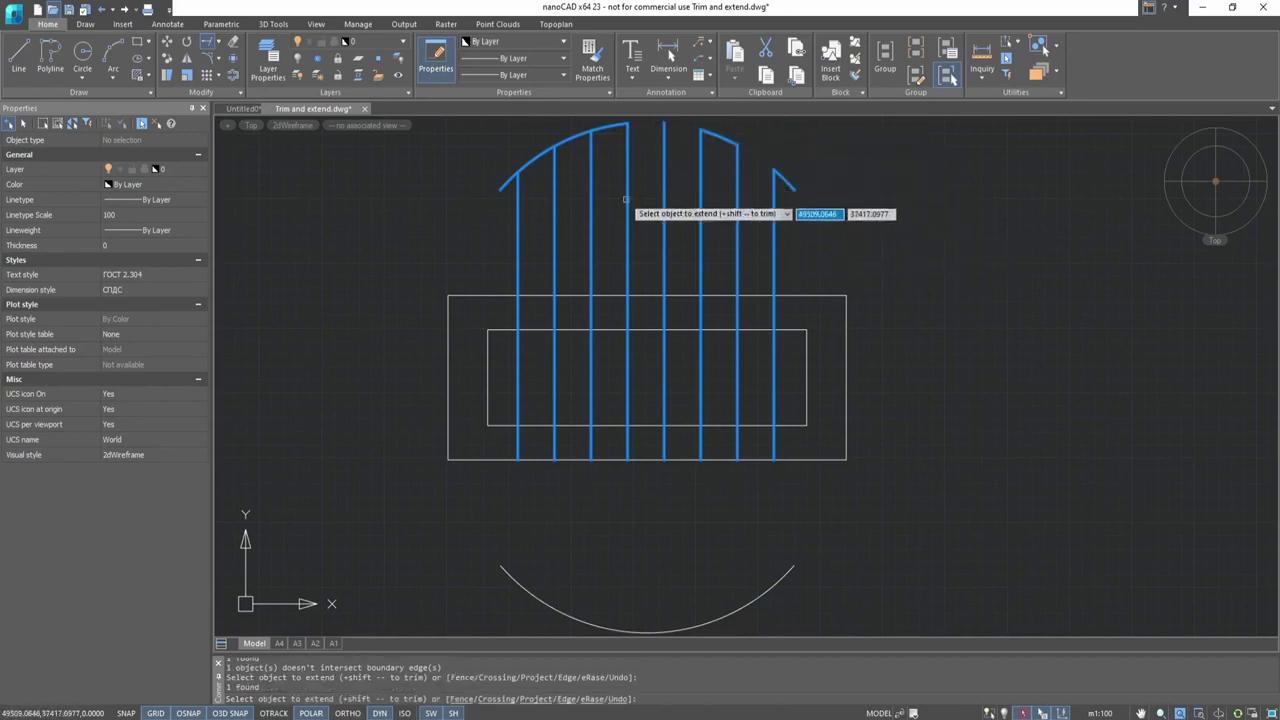
# - Undo the arc trims and the vertical line extensions, ending the Extend command
pyautogui.hotkey('ctrl', 'z')
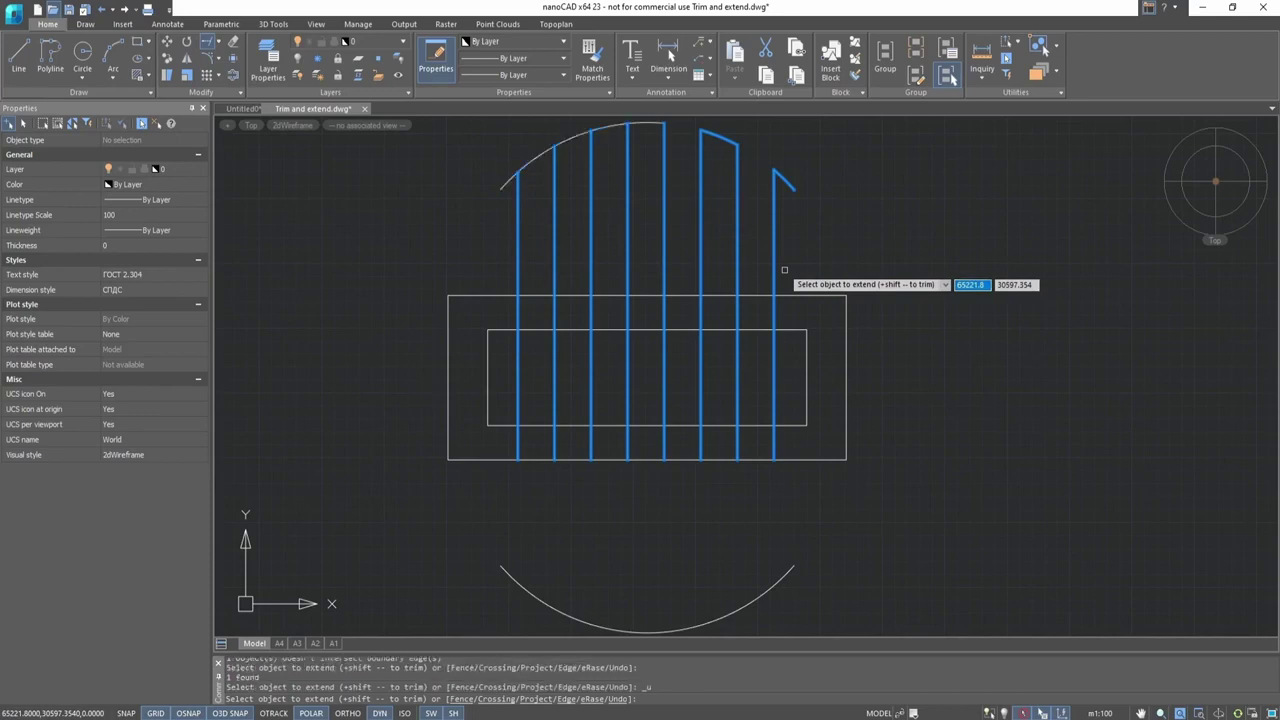
pyautogui.hotkey('ctrl', 'z')
pyautogui.press('Escape')
pyautogui.hotkey('ctrl', 'z')
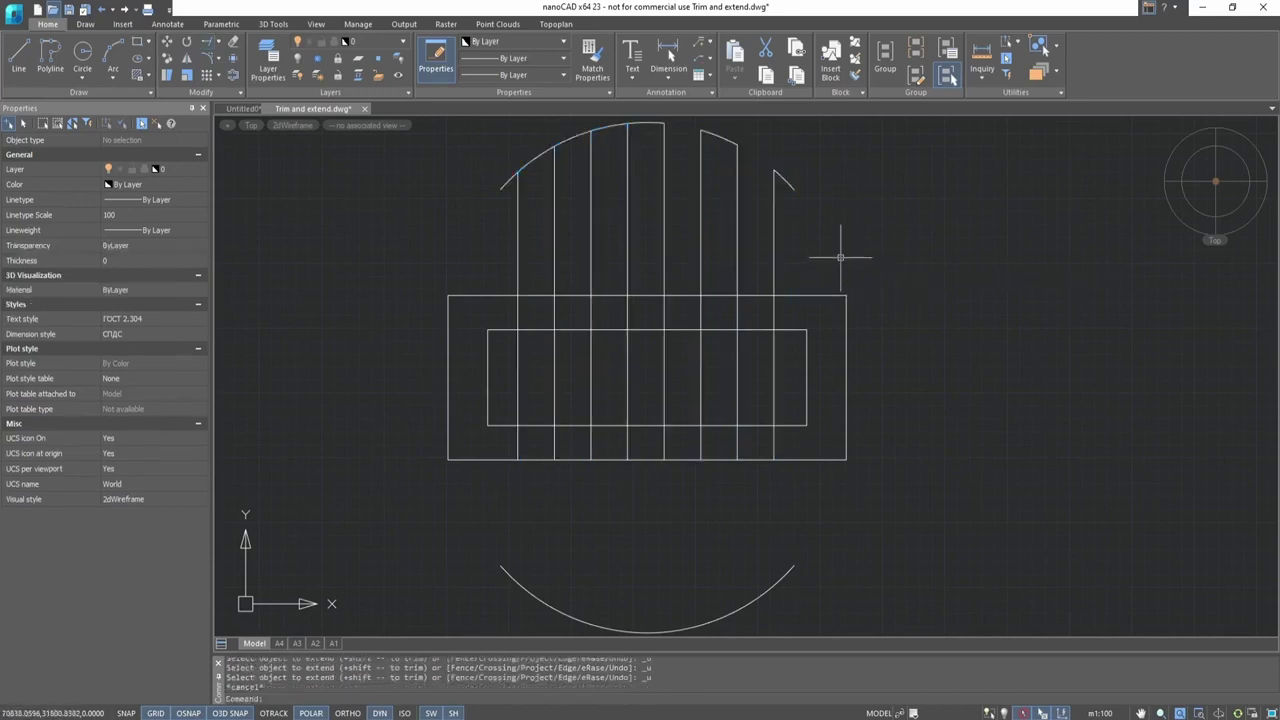
# - Using the rectangles, lines and upper arc as boundaries, extend the rightmost line upward and the lower arc's right end, and undo both
pyautogui.scroll(-2, 804, 304)
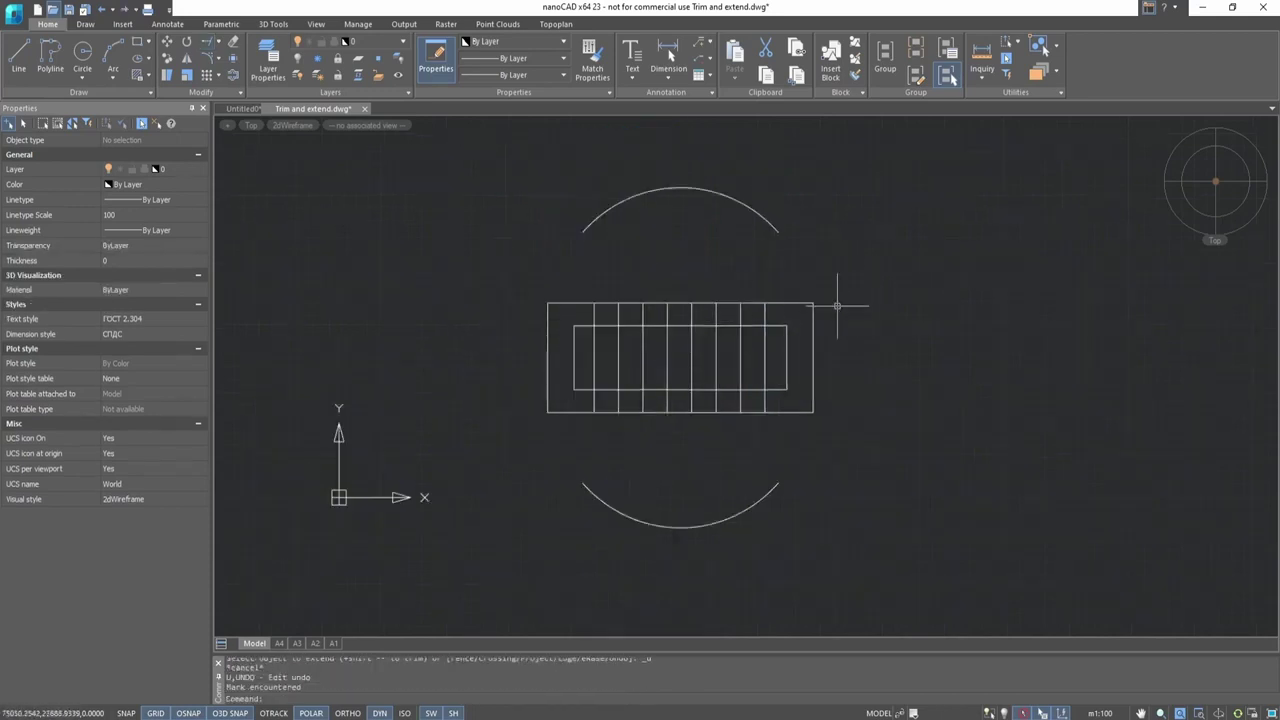
pyautogui.click(894, 271)
pyautogui.click(531, 437)
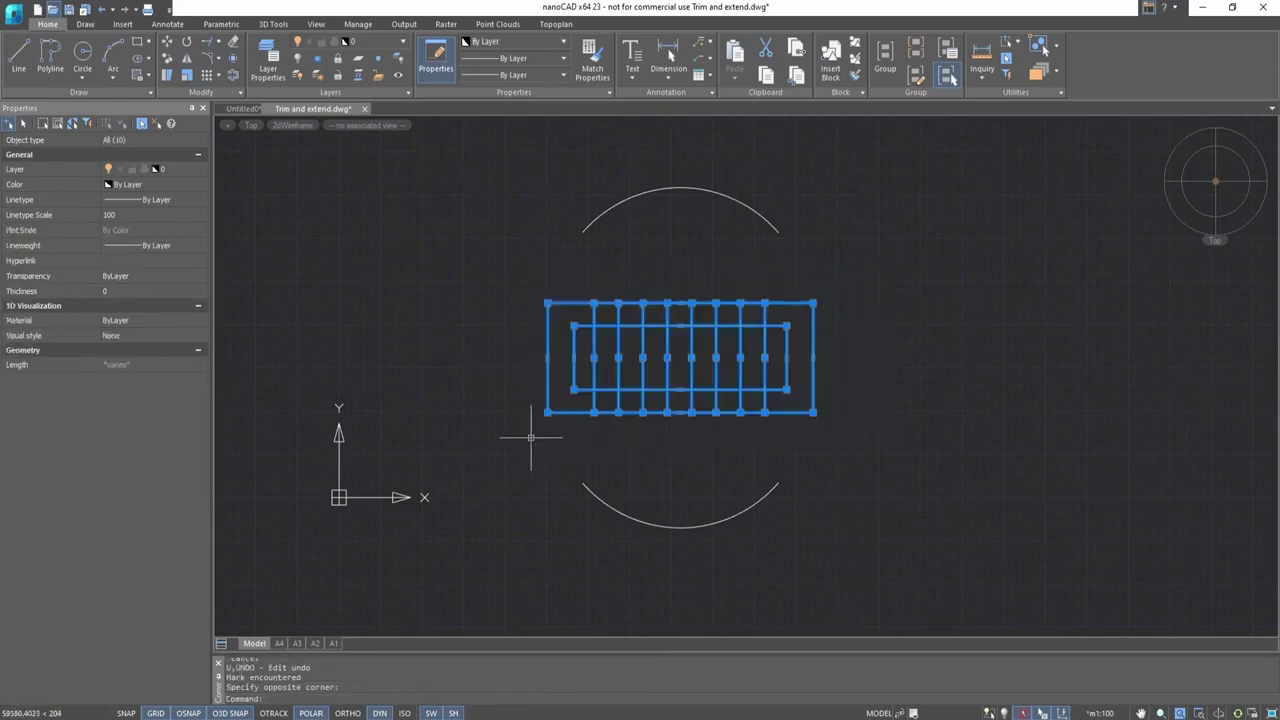
pyautogui.click(727, 198)
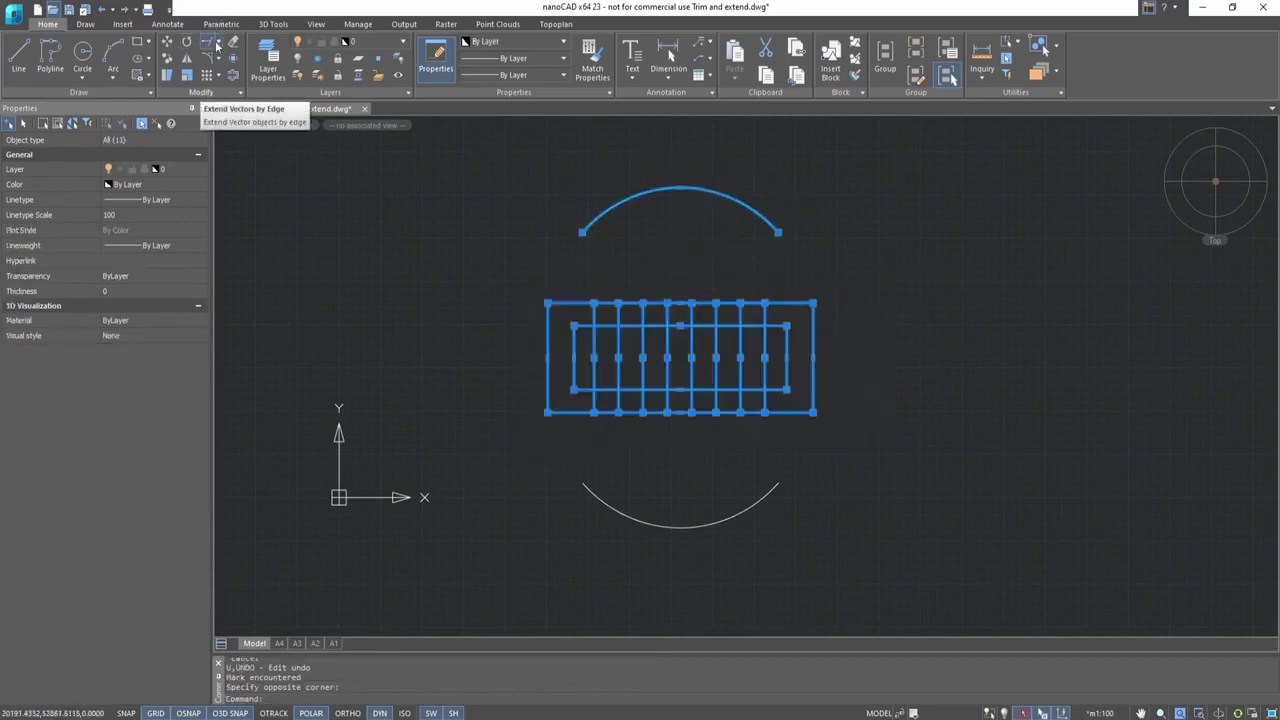
pyautogui.click(217, 46)
pyautogui.scroll(2, 702, 289)
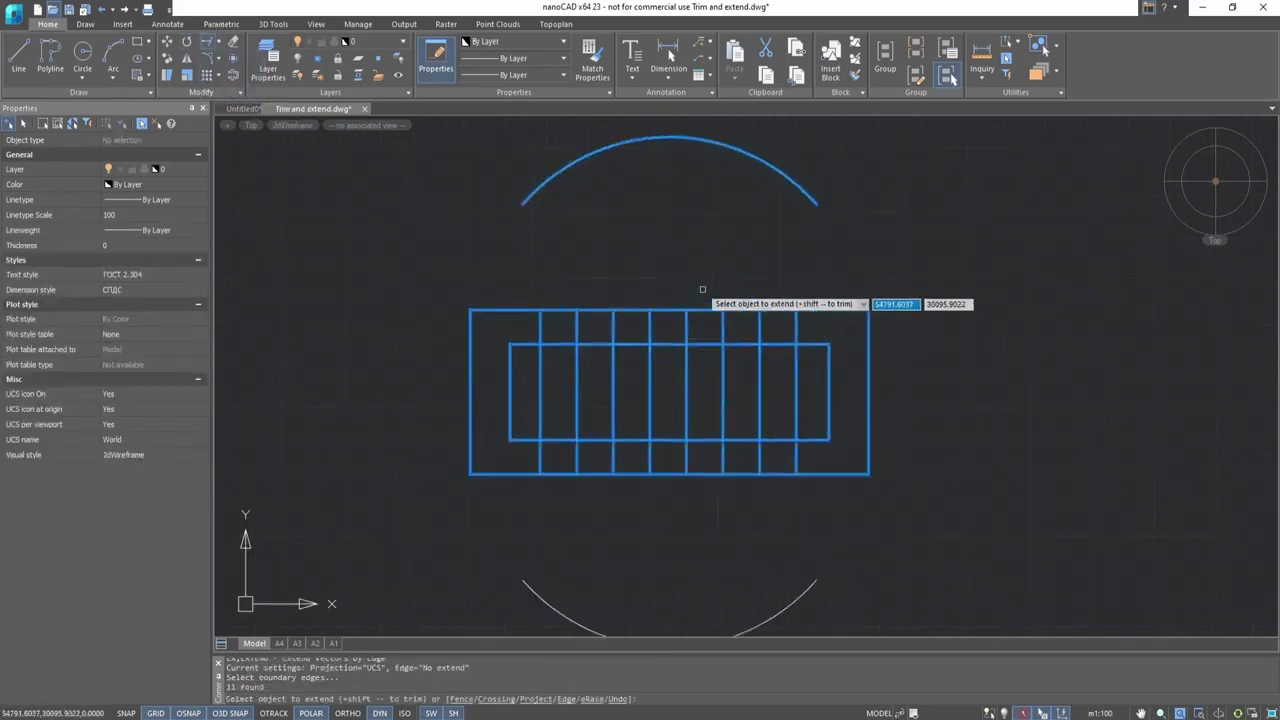
pyautogui.click(798, 325)
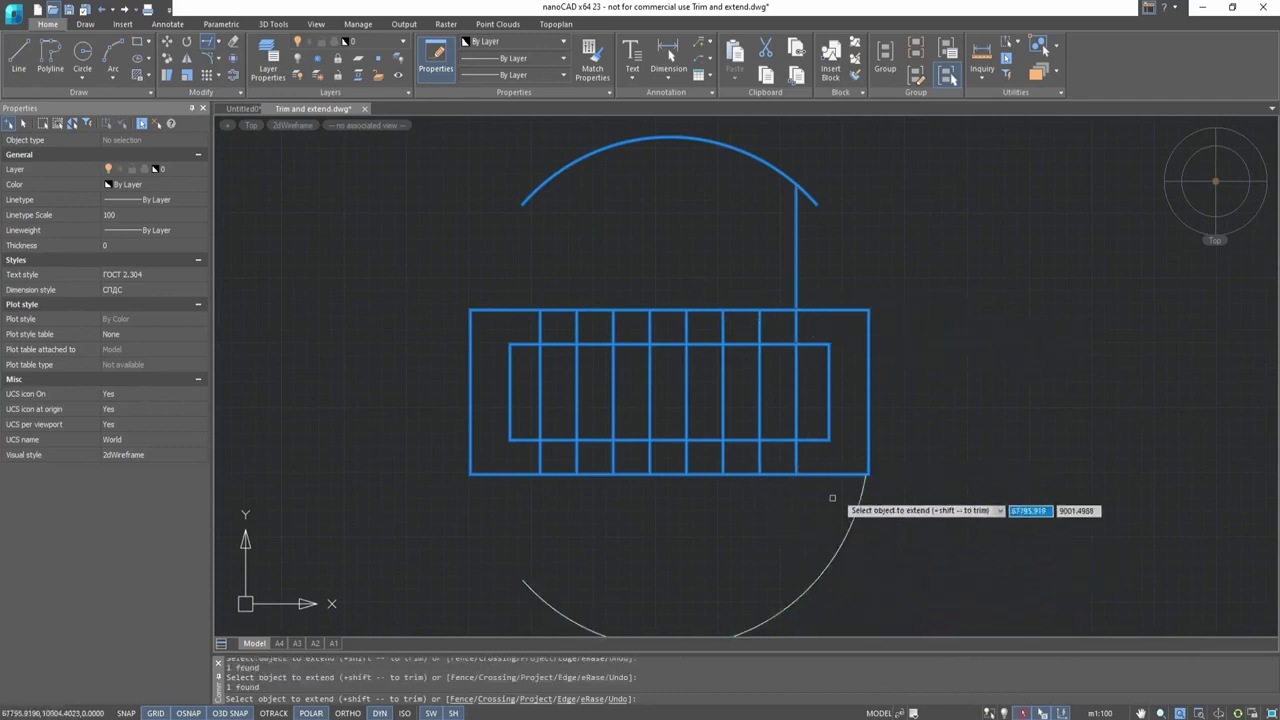
pyautogui.hotkey('ctrl', 'z')
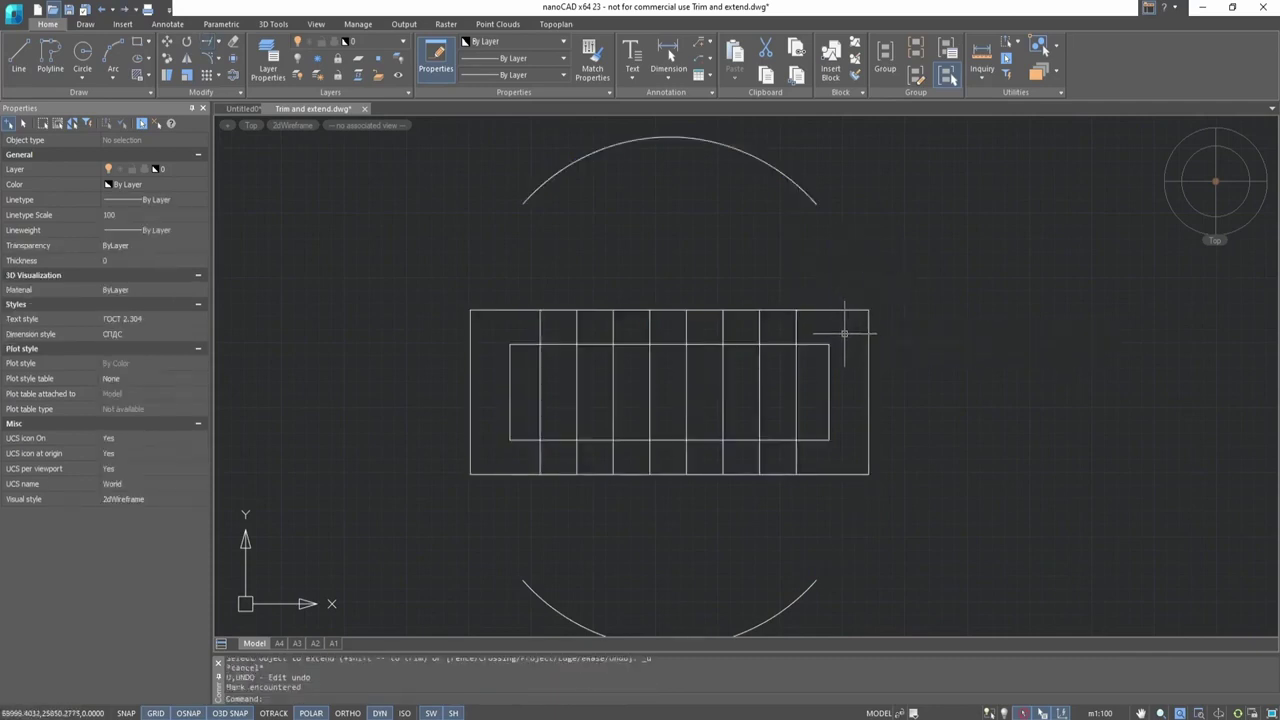
# - Start Extend with both arcs, both rectangles and all vertical lines as boundaries, and extend the eight lines' lower ends to the lower arc
pyautogui.scroll(-2, 852, 219)
pyautogui.click(874, 168)
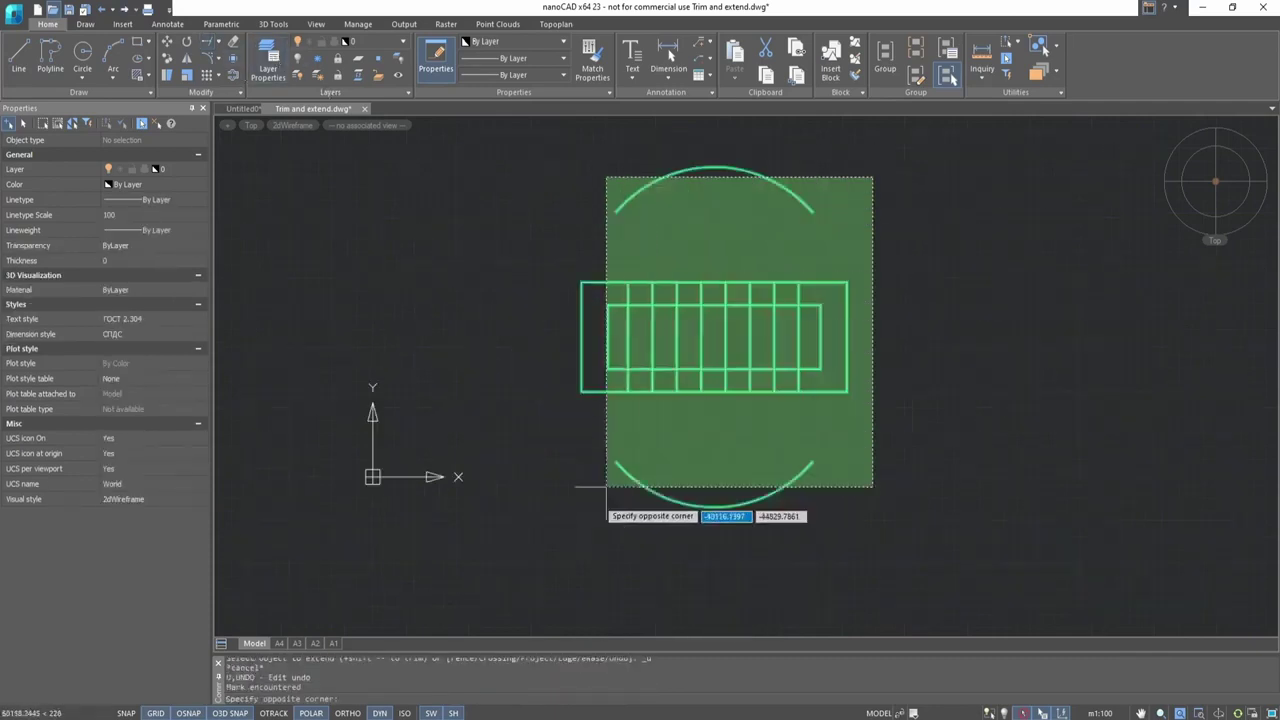
pyautogui.click(530, 590)
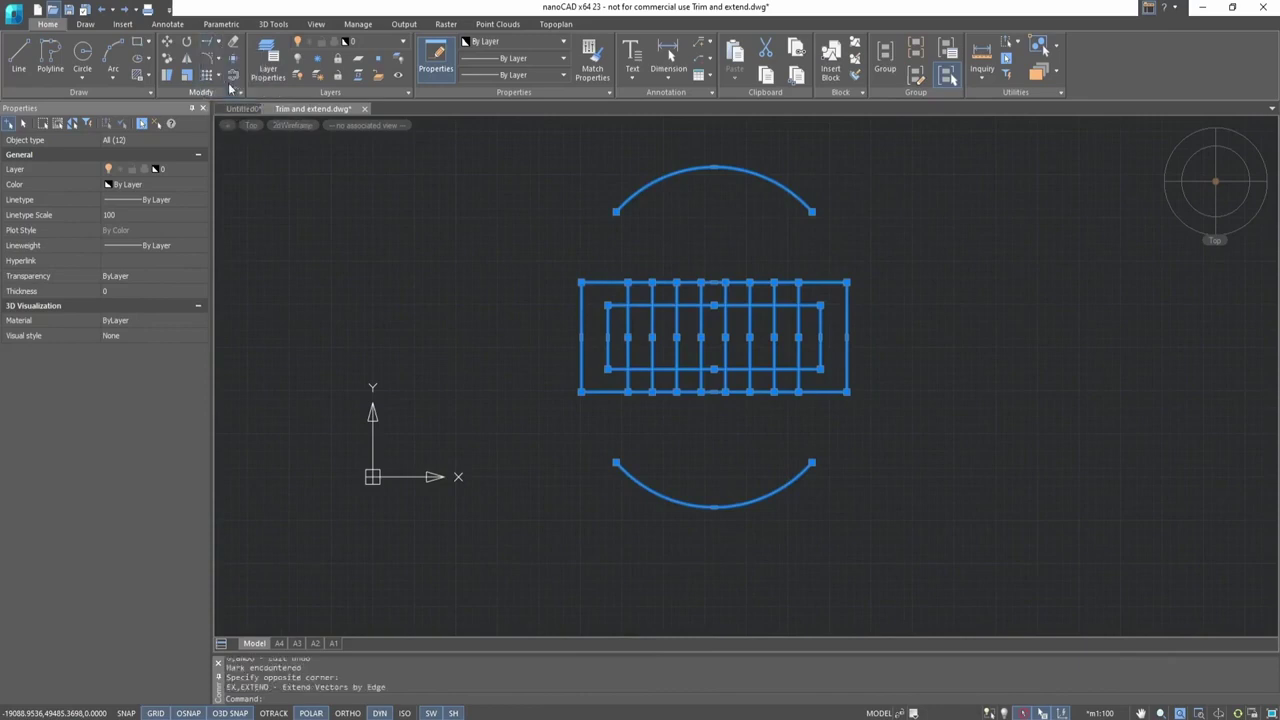
pyautogui.click(811, 381)
pyautogui.click(619, 386)
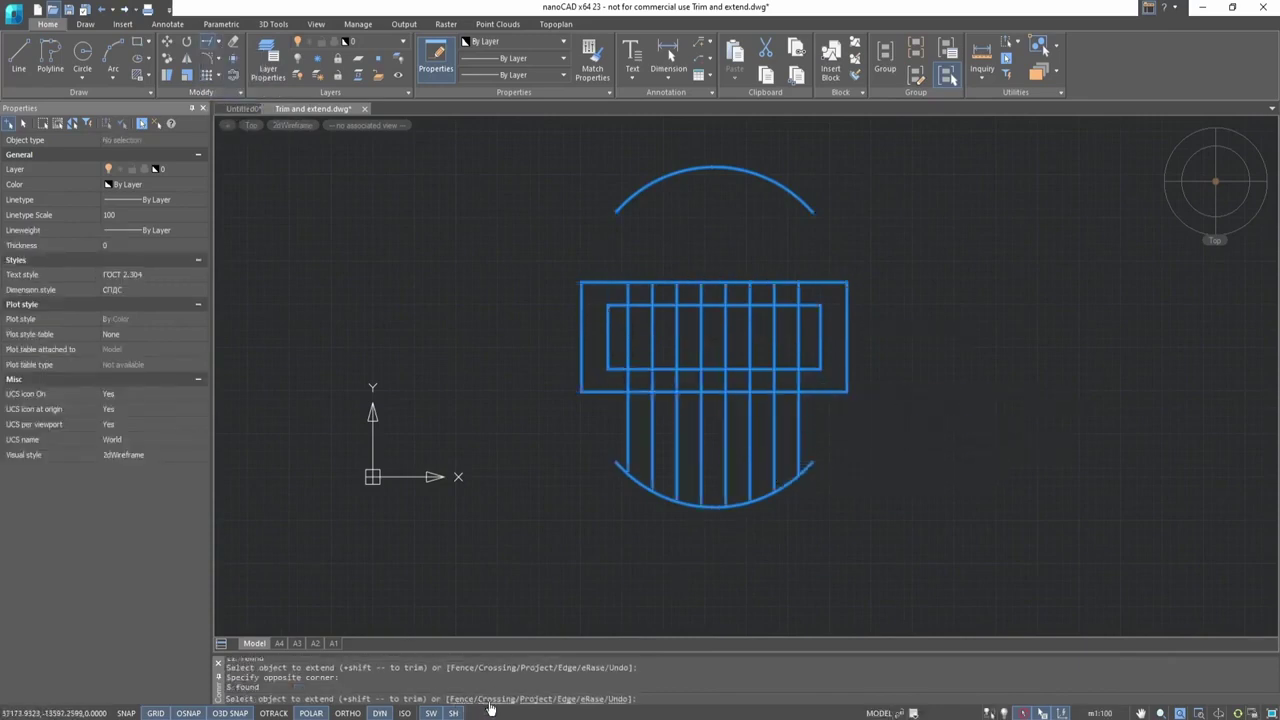
# - Extend the third, fifth and sixth vertical lines from the left individually up to the upper arc
pyautogui.click(676, 312)
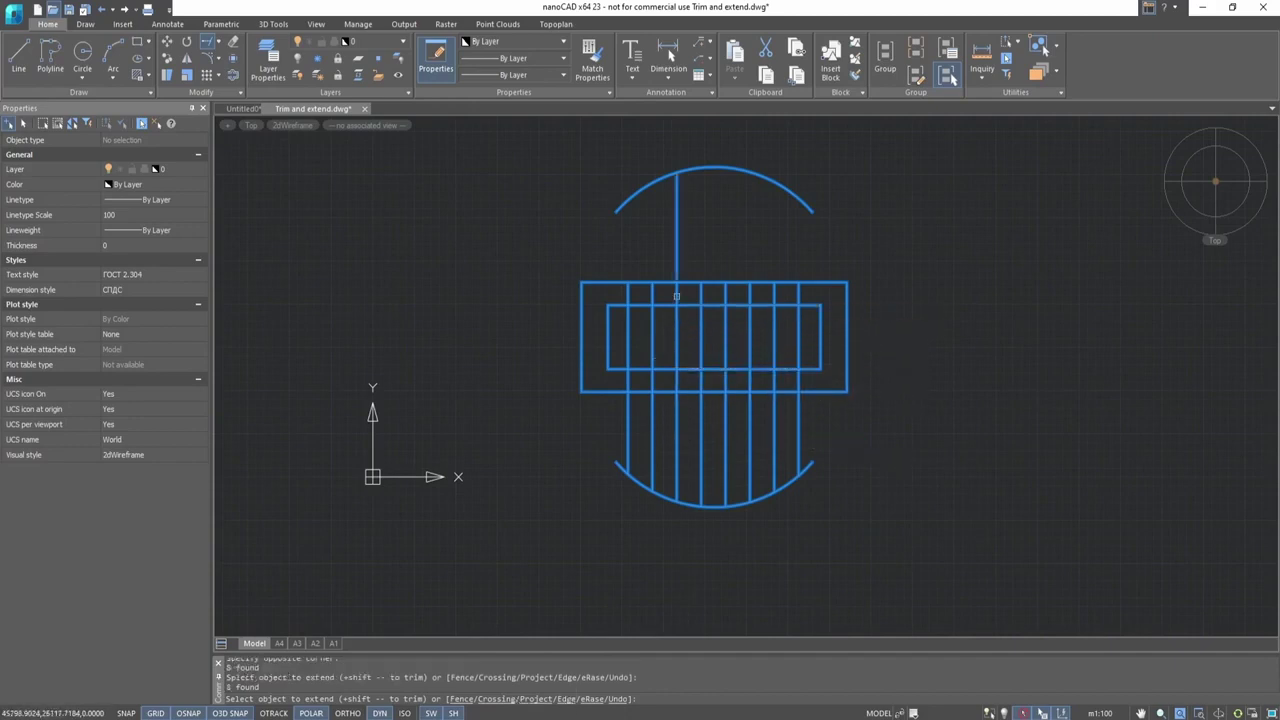
pyautogui.click(725, 298)
pyautogui.click(749, 292)
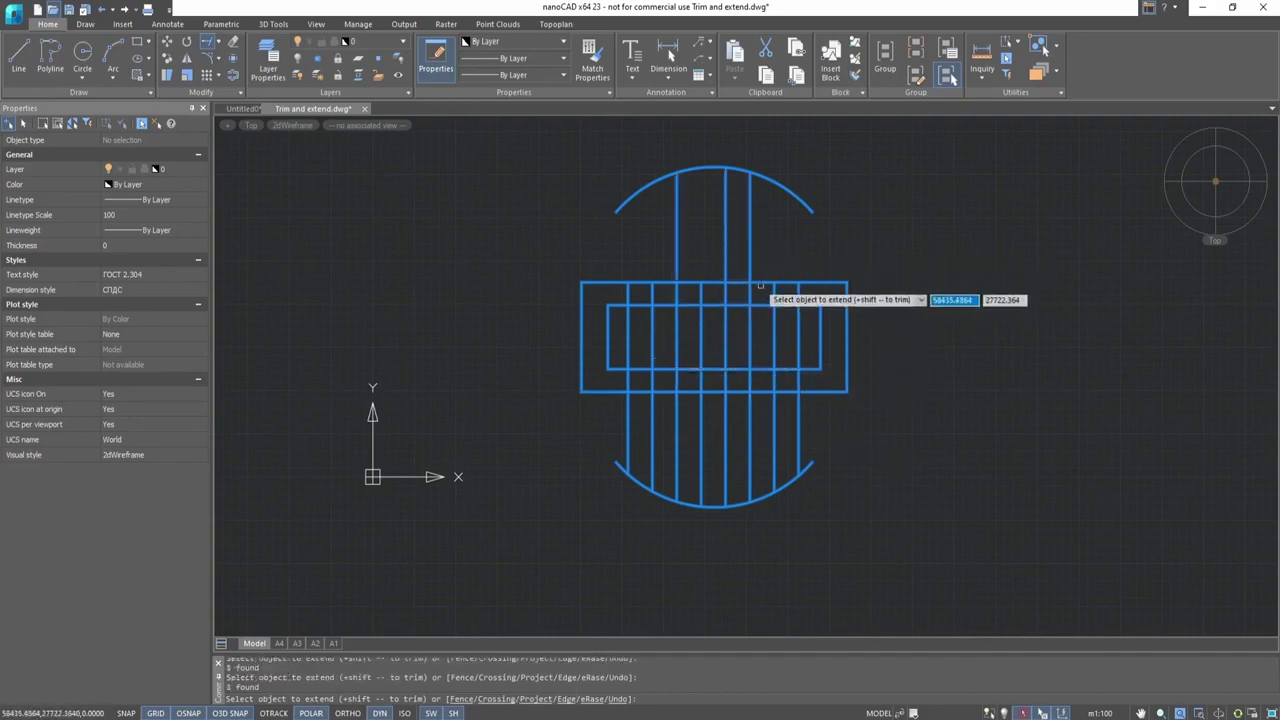